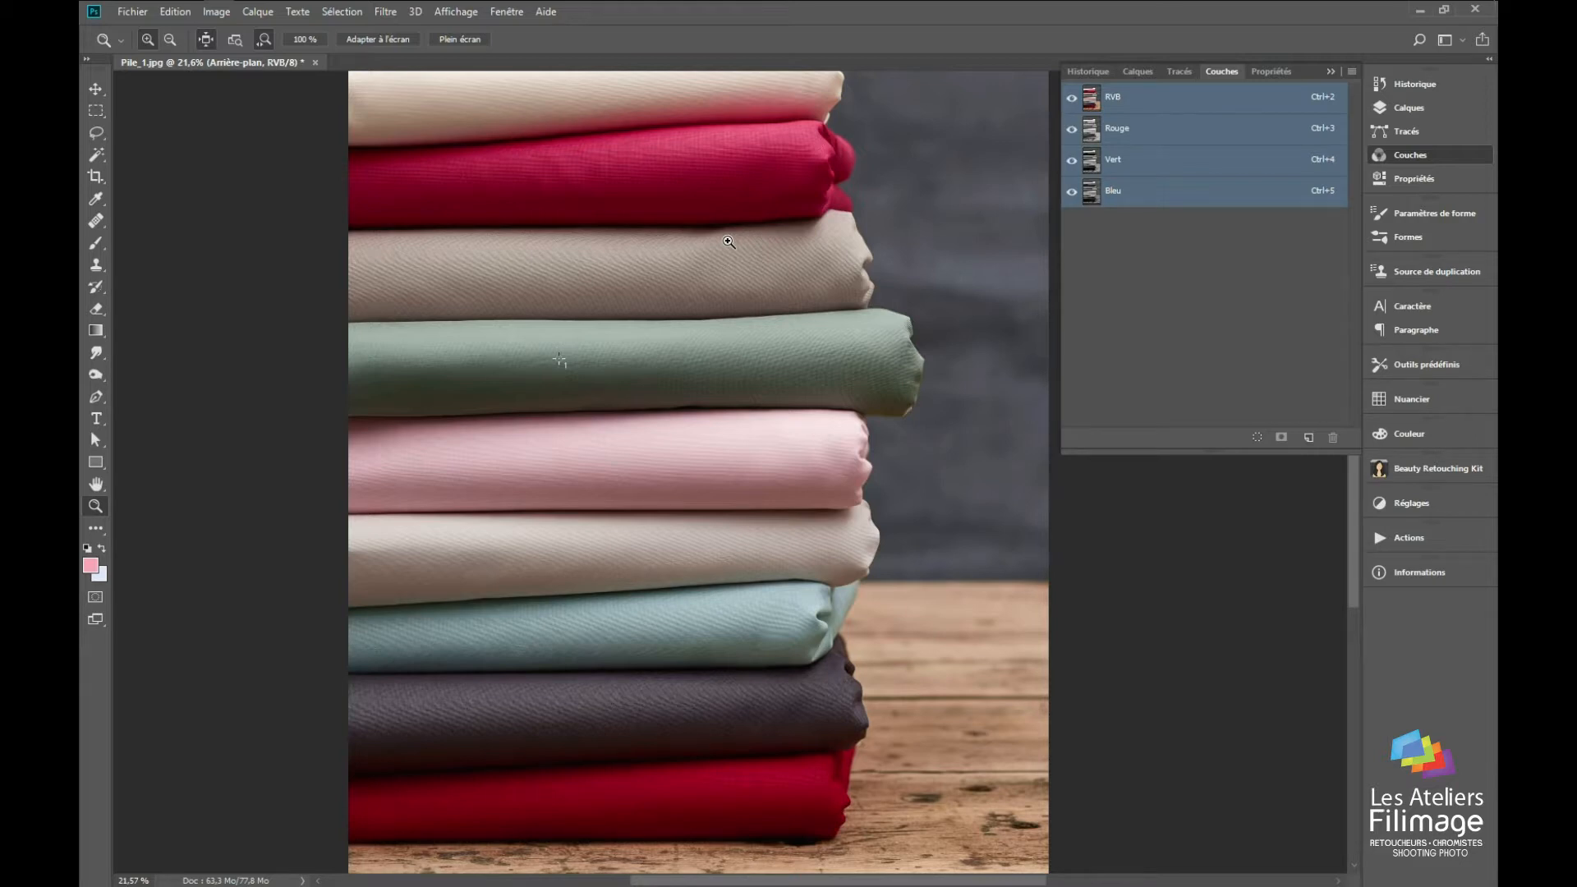
Step: Select the crimson fabric with a rectangular marquee spanning the full width of the fabric stack
drag(721, 247, 721, 406)
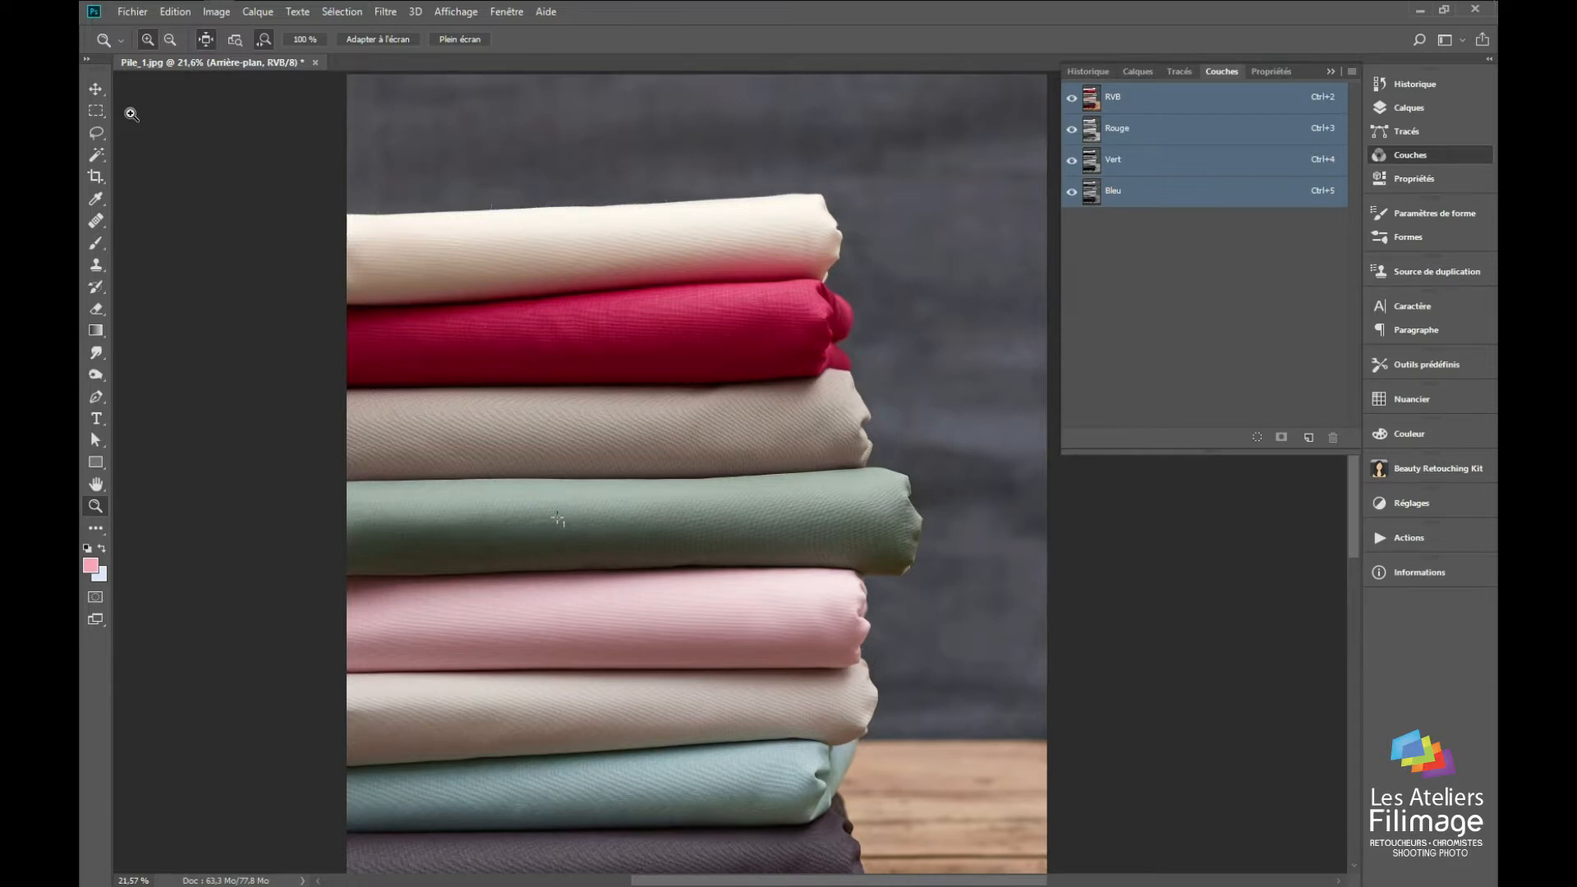
click(585, 323)
mouse_move(613, 287)
mouse_down()
mouse_move(630, 260)
mouse_move(631, 287)
mouse_up()
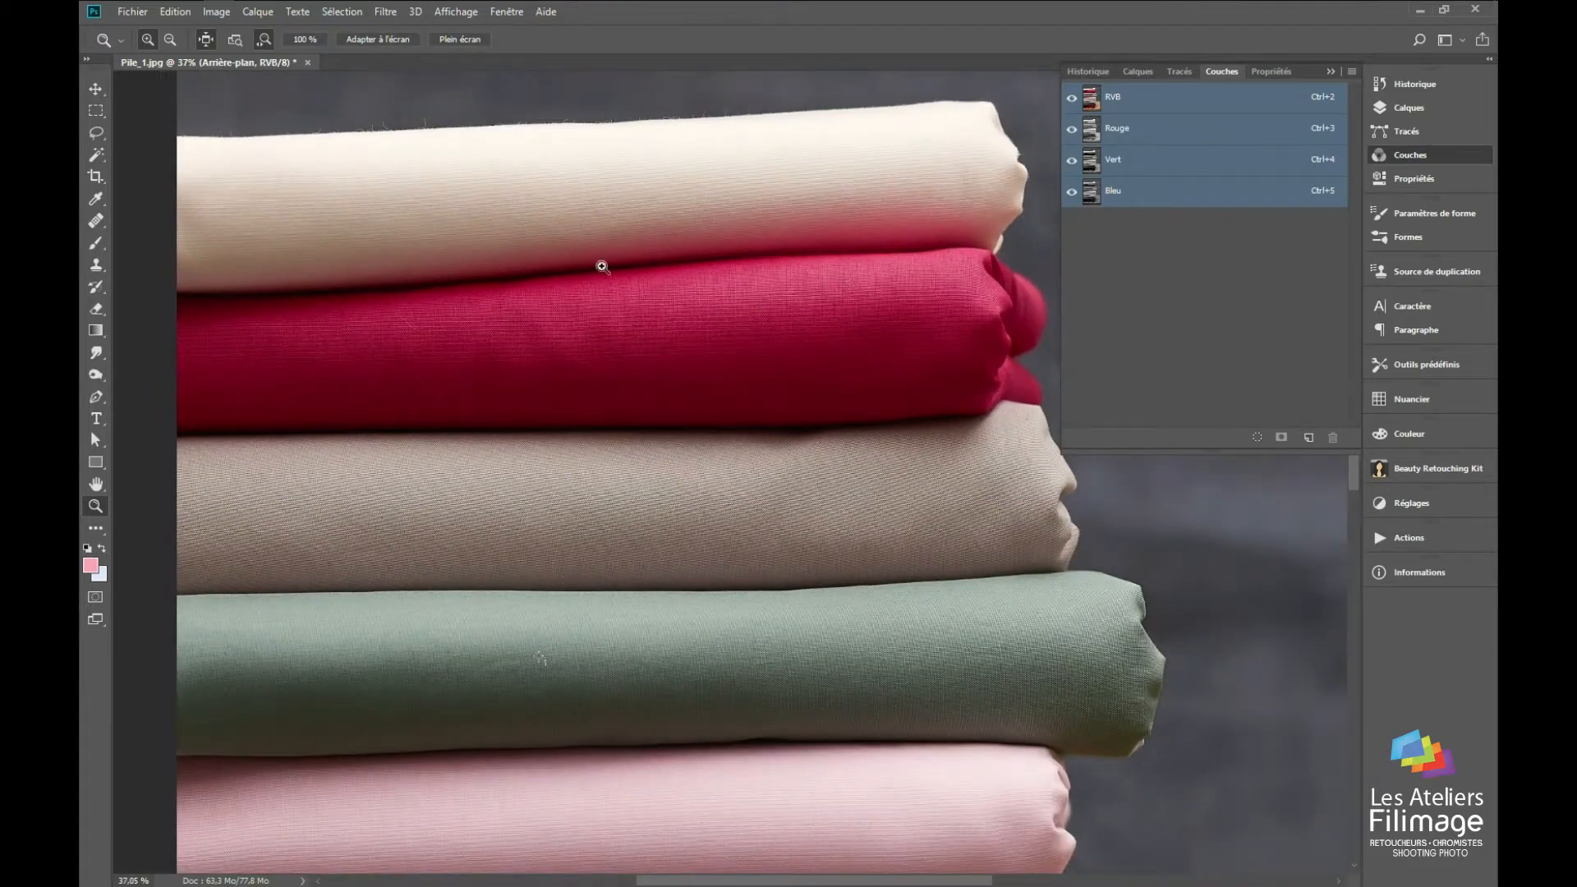
drag(687, 342, 726, 352)
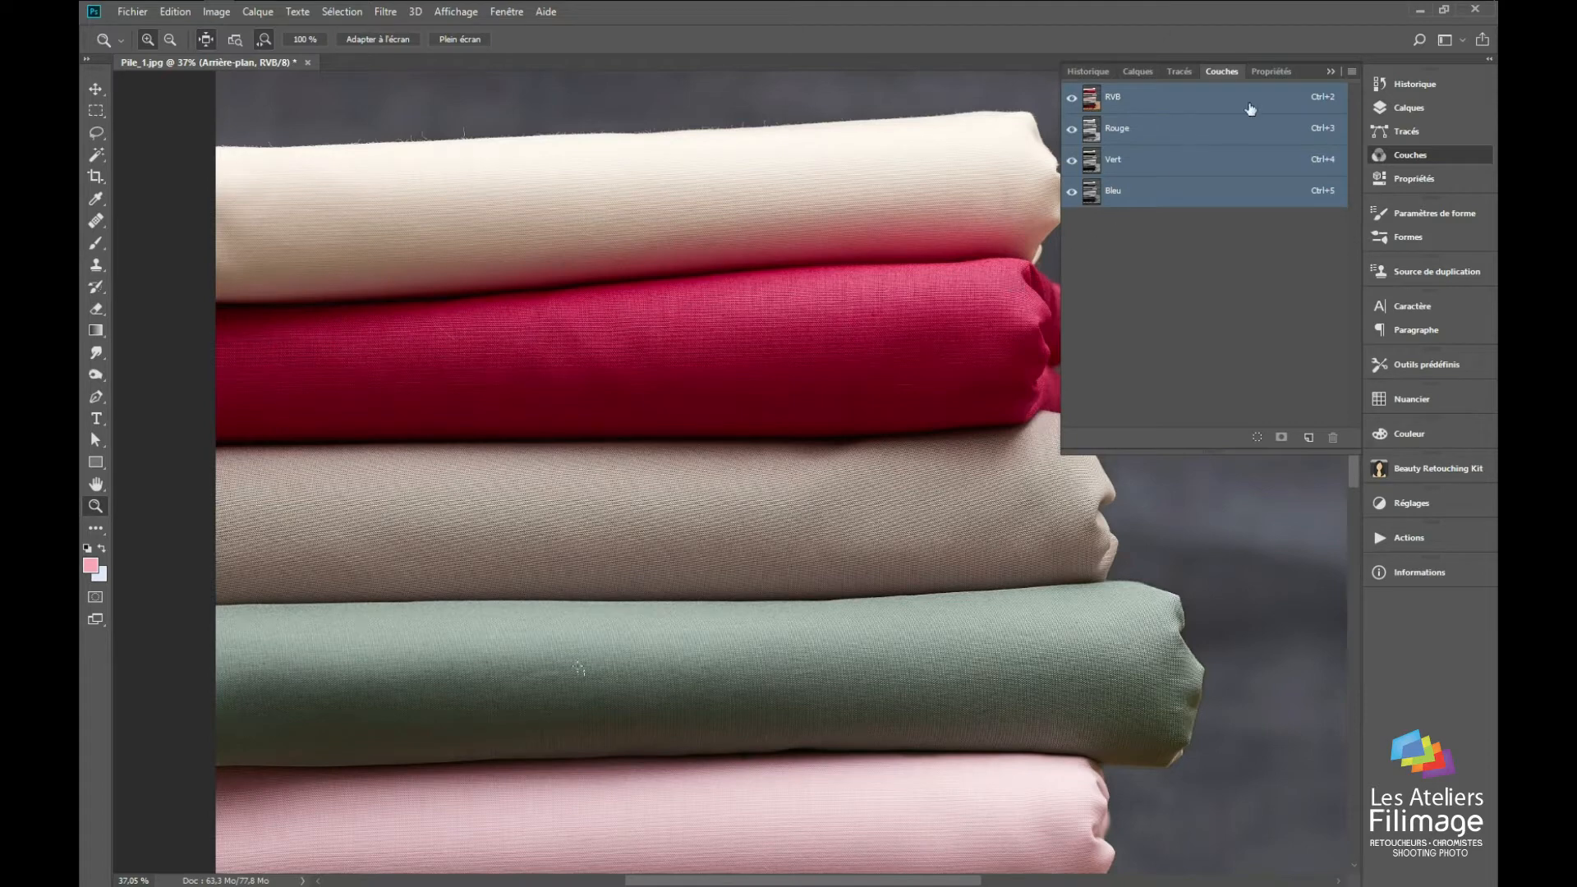
click(1330, 72)
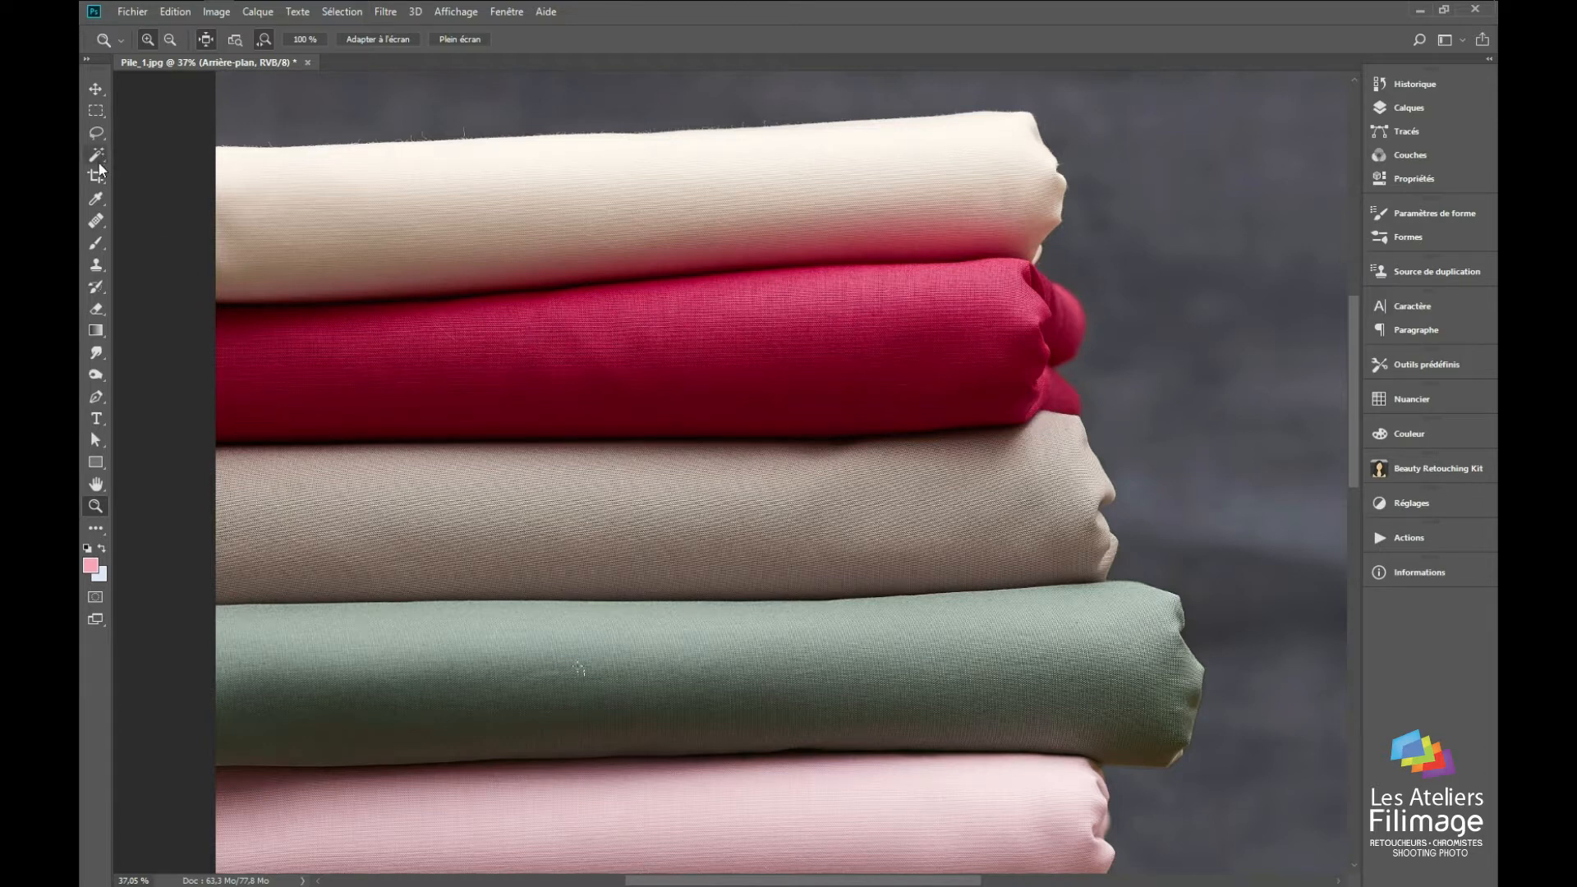
click(97, 108)
drag(216, 223, 1129, 465)
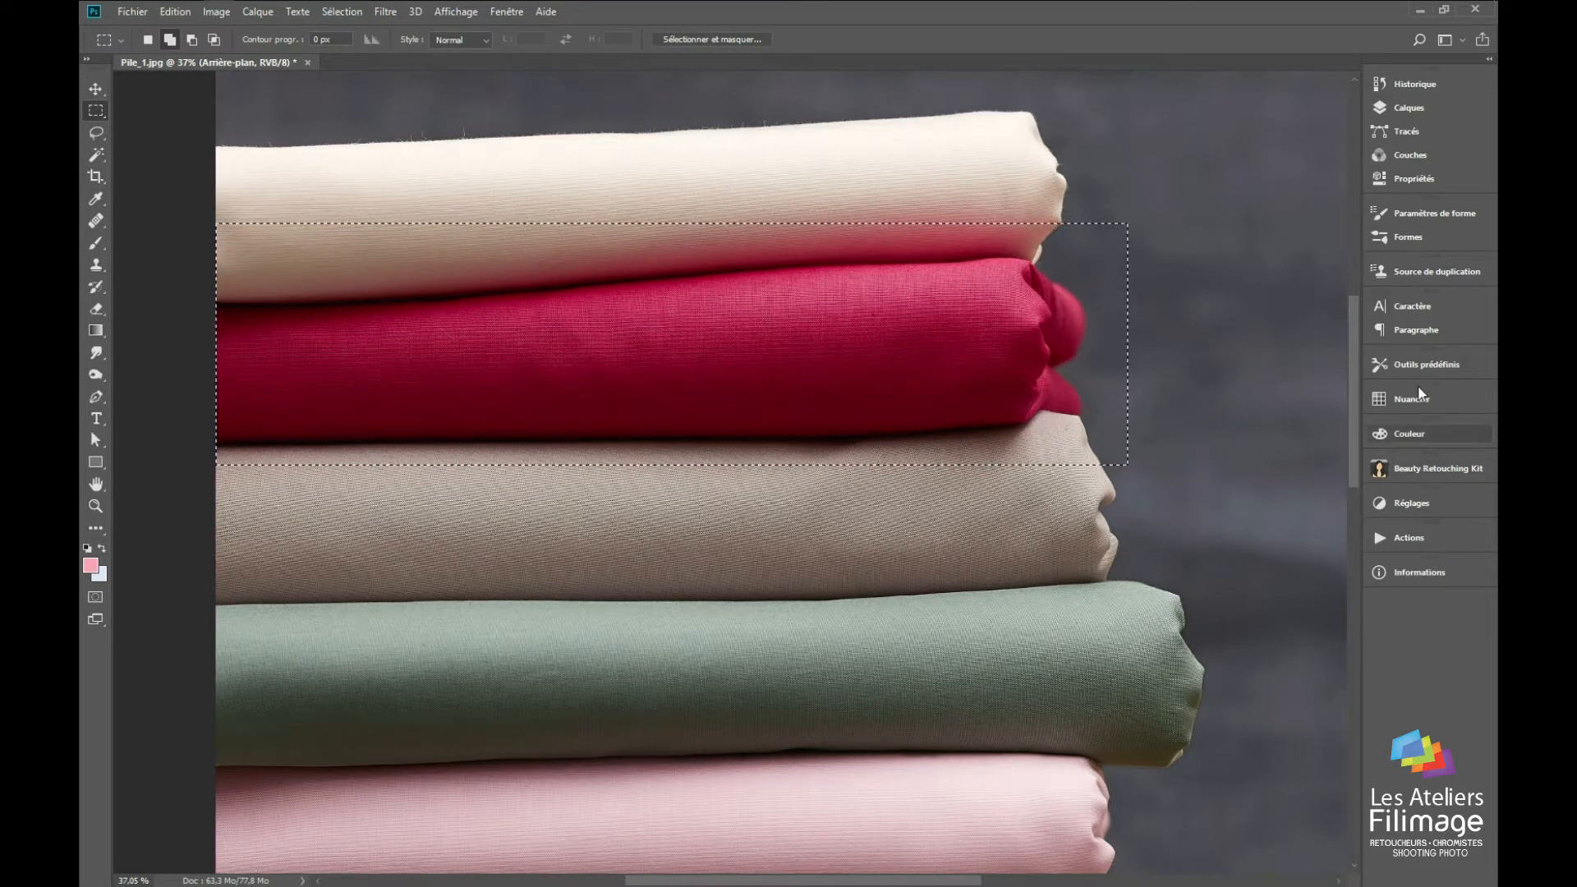
Step: Add a Hue/Saturation (Teinte/Saturation) adjustment layer on the selection and set the hue of the Reds (Rouges) to -13
click(1407, 110)
click(1265, 437)
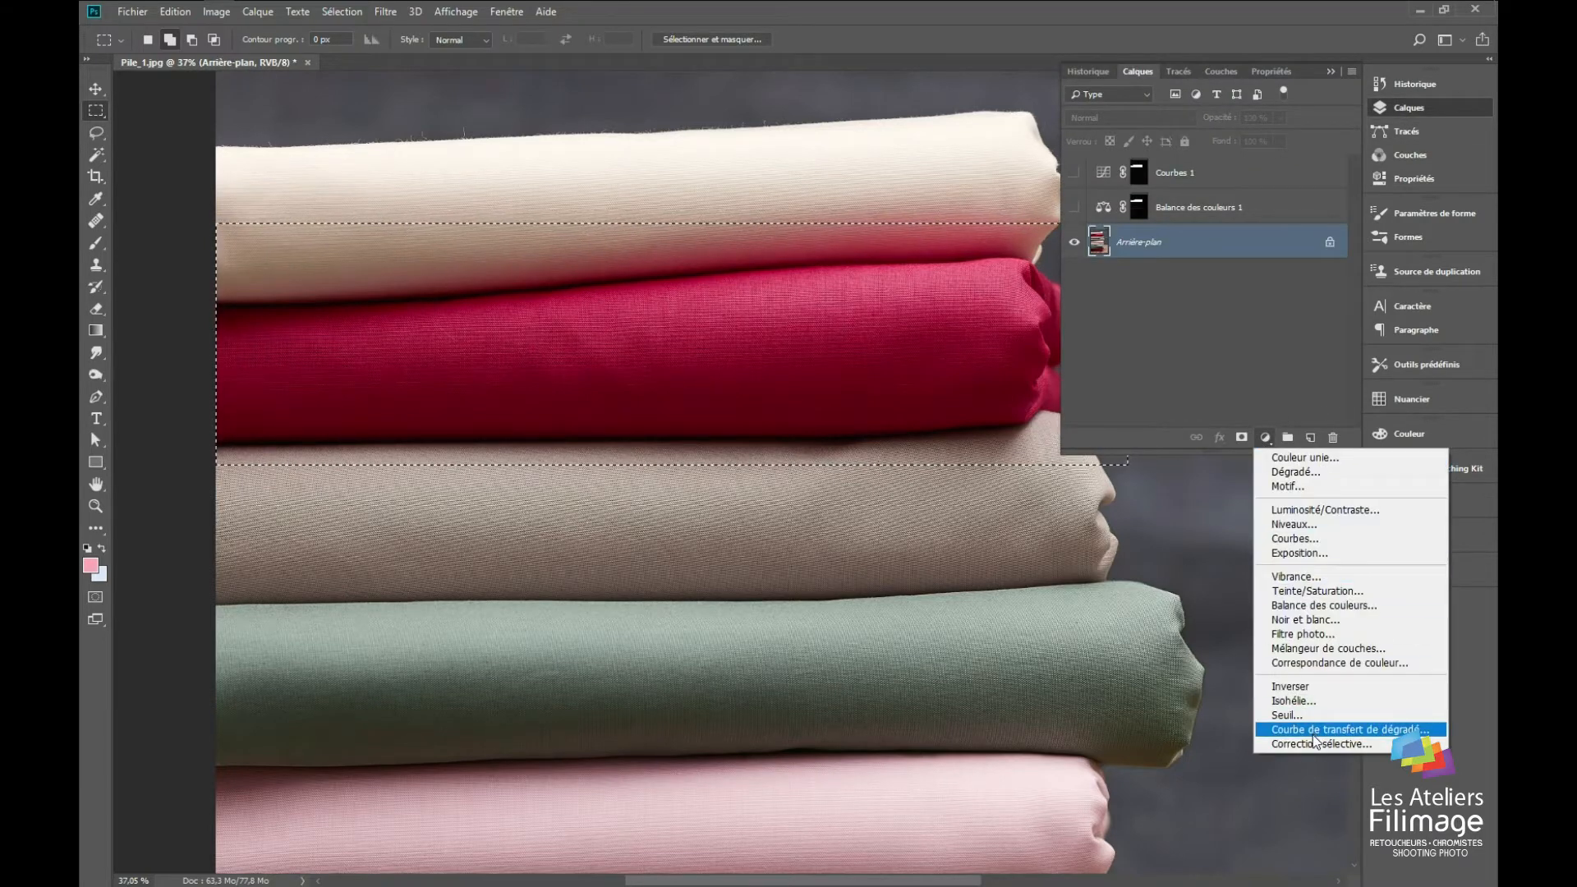
click(1320, 592)
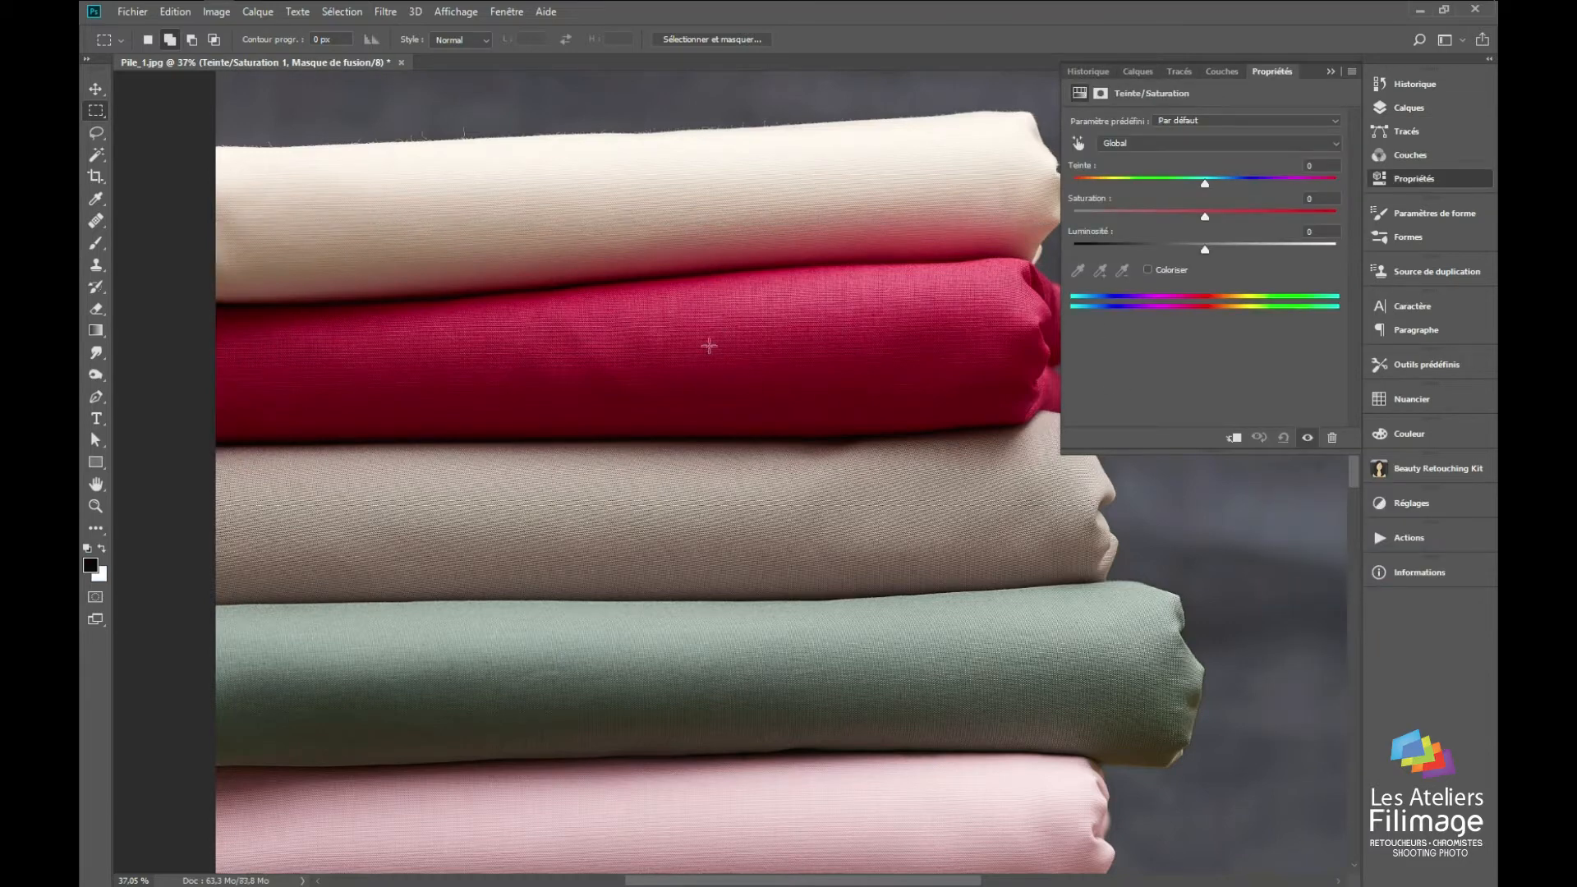
click(1131, 141)
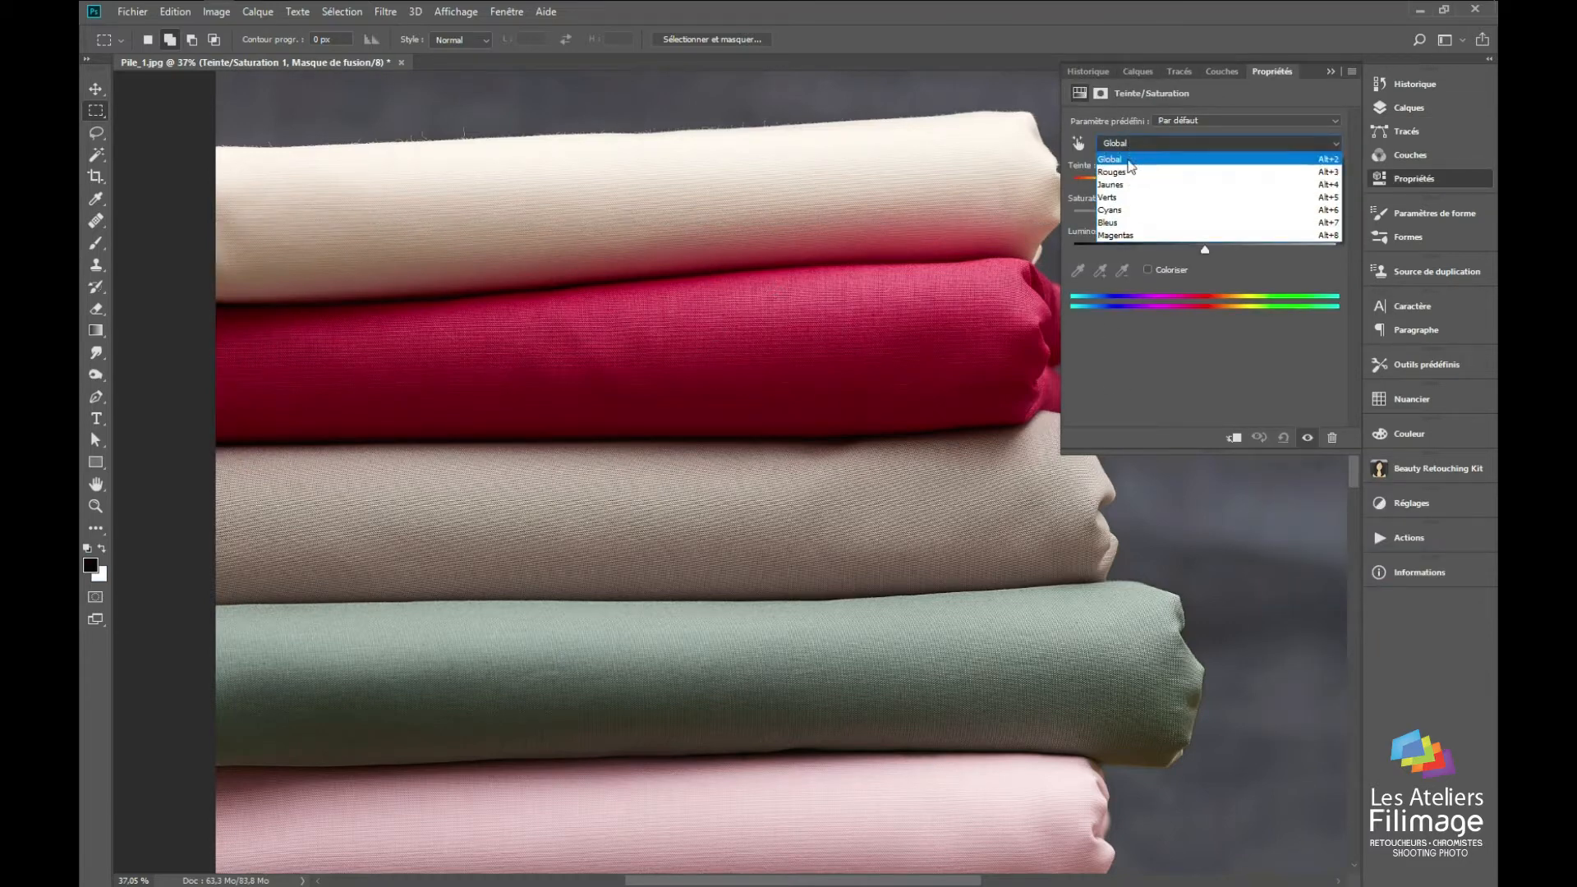
click(1124, 159)
drag(1206, 182, 1227, 183)
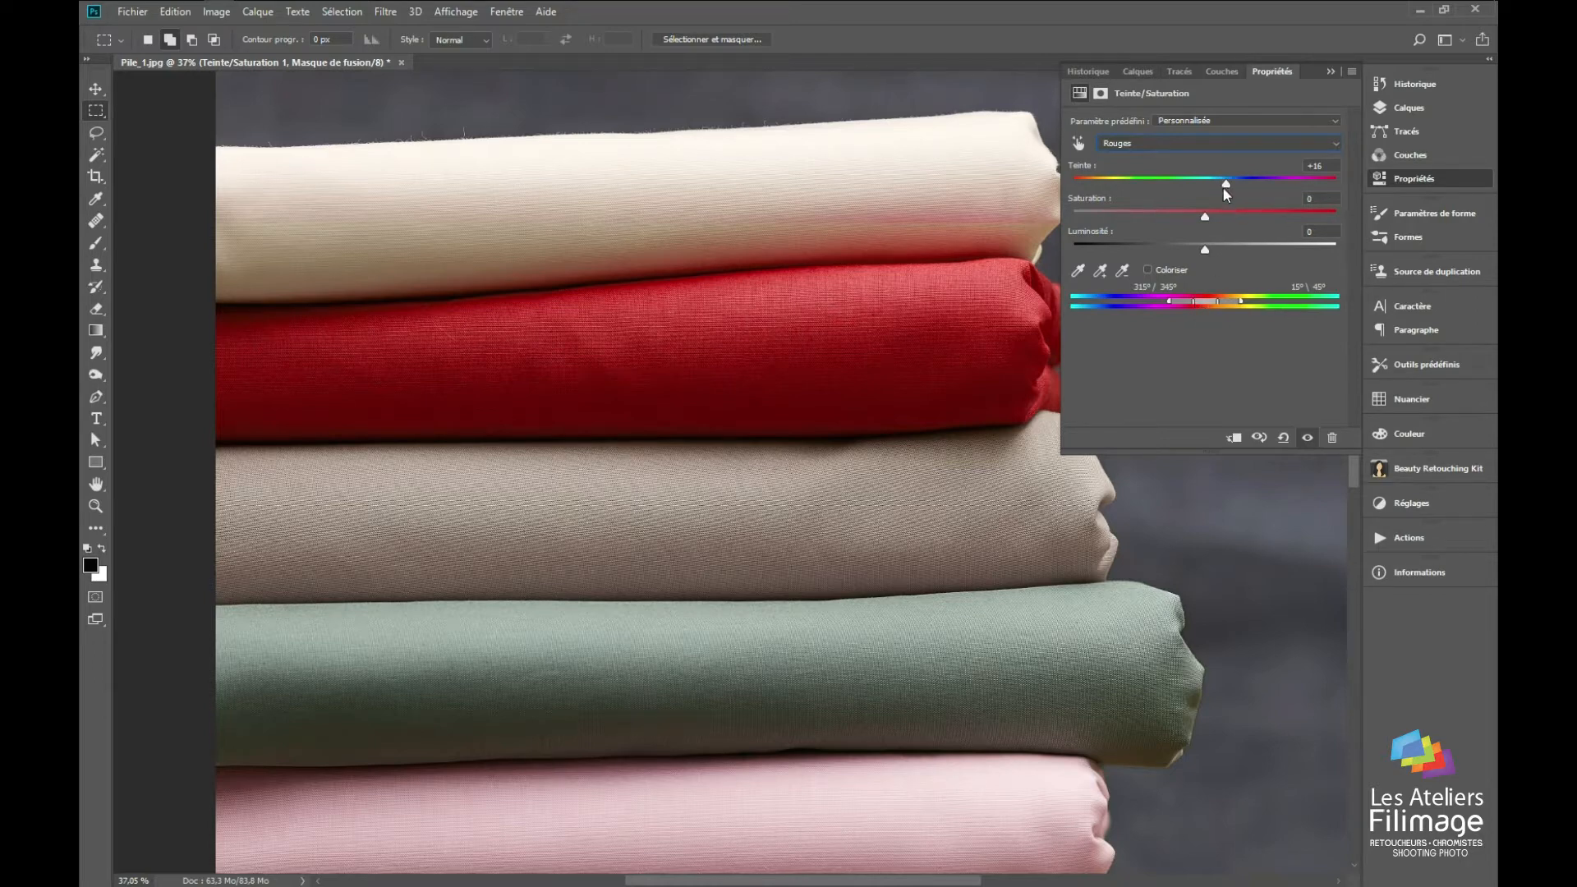
drag(1216, 190, 1190, 192)
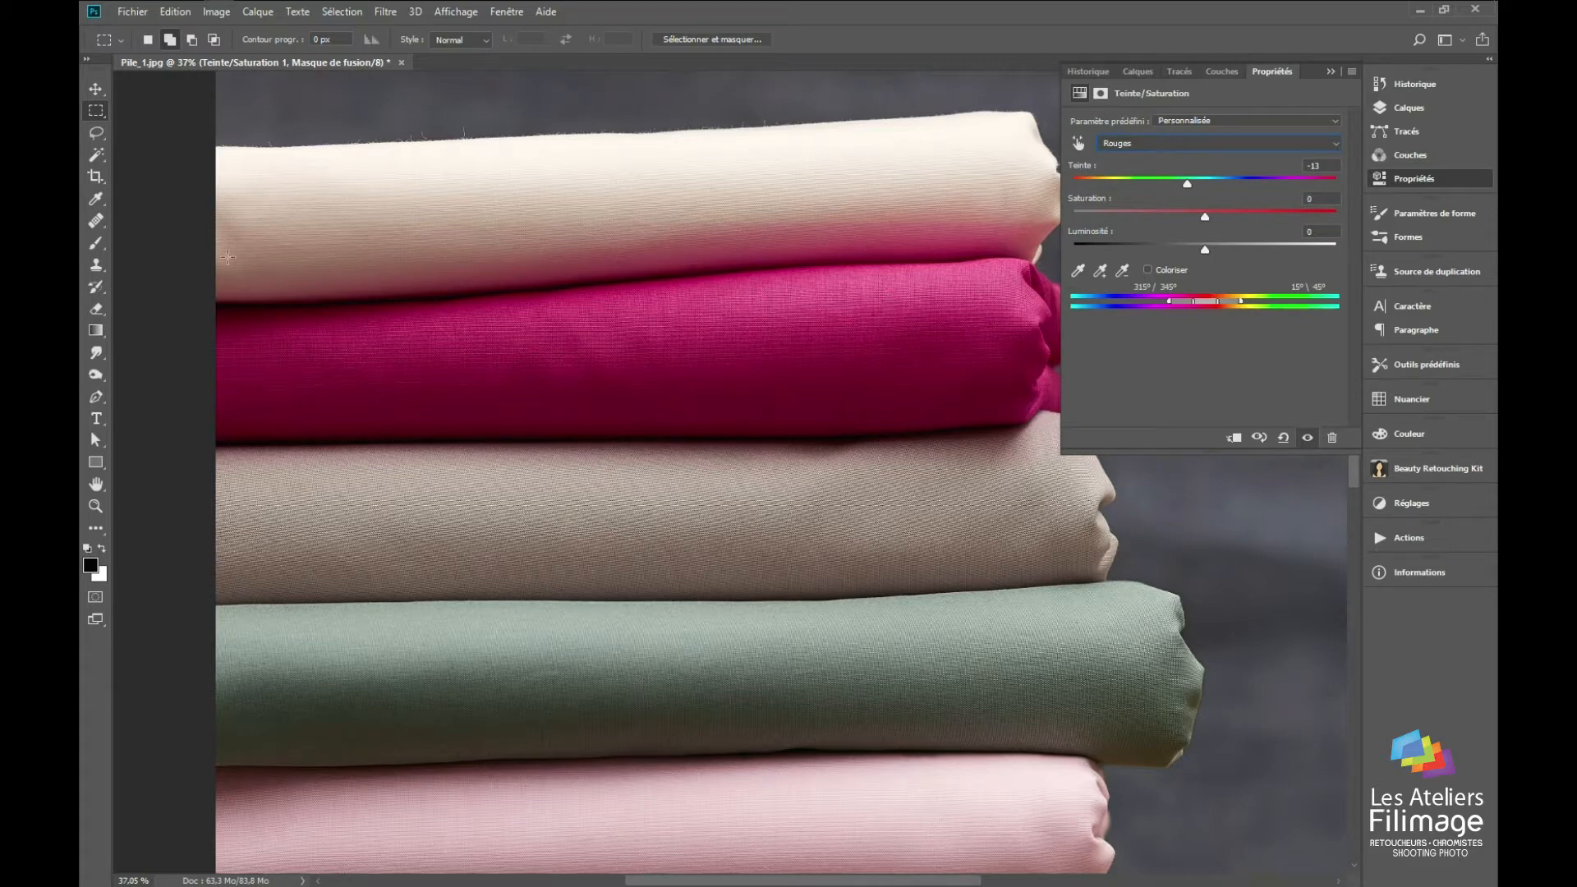
Step: Delete the hidden adjustment layers Courbes 1 and Balance des couleurs 1
click(1397, 107)
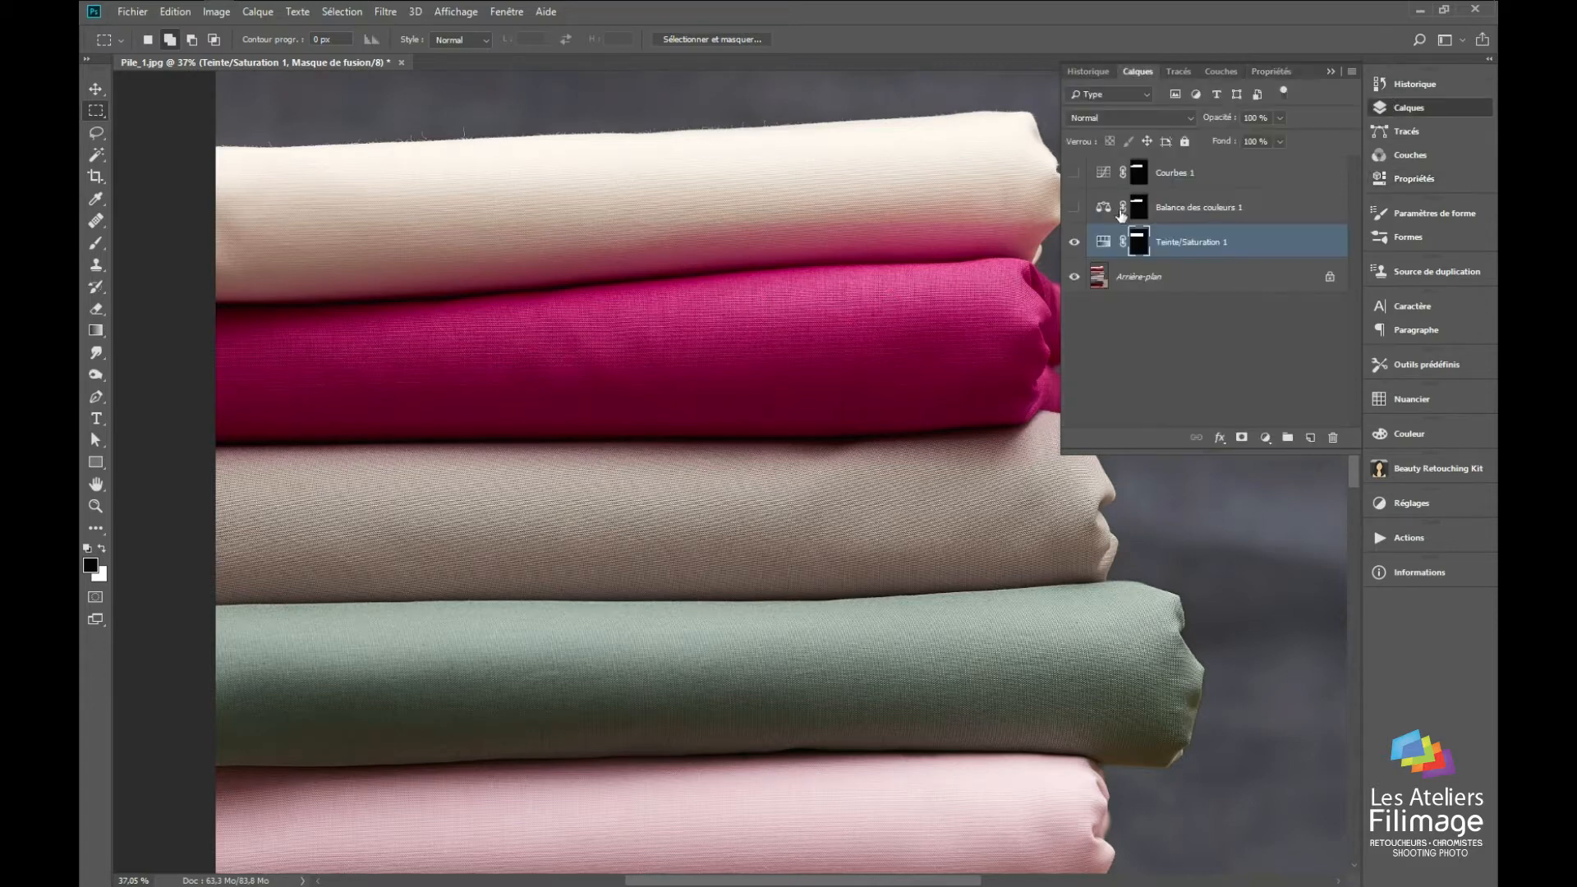
click(1109, 209)
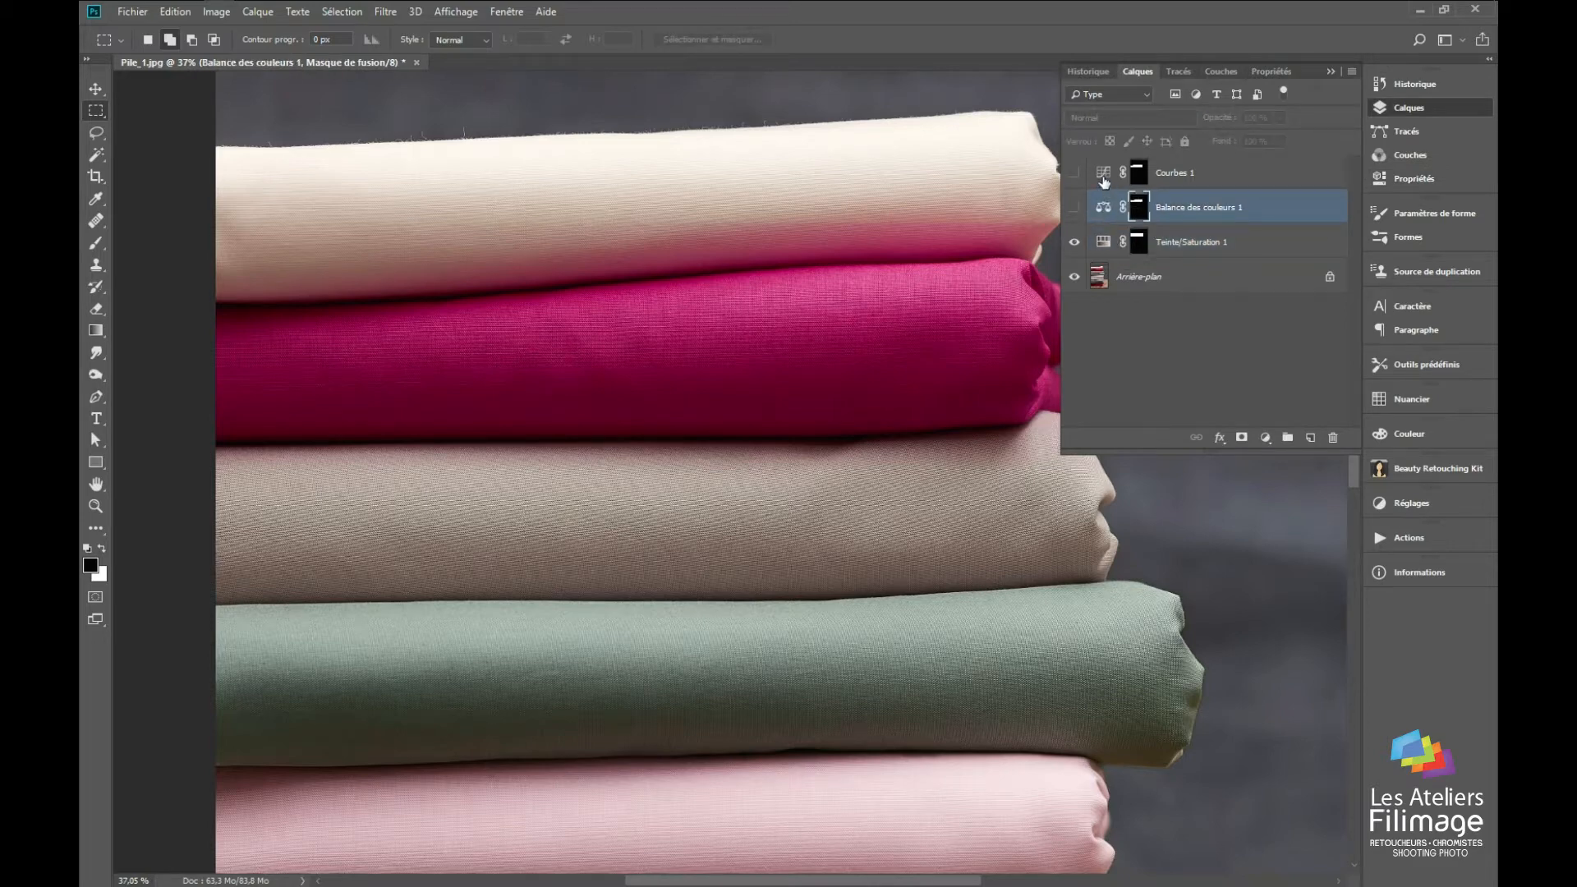
shift+click(1105, 174)
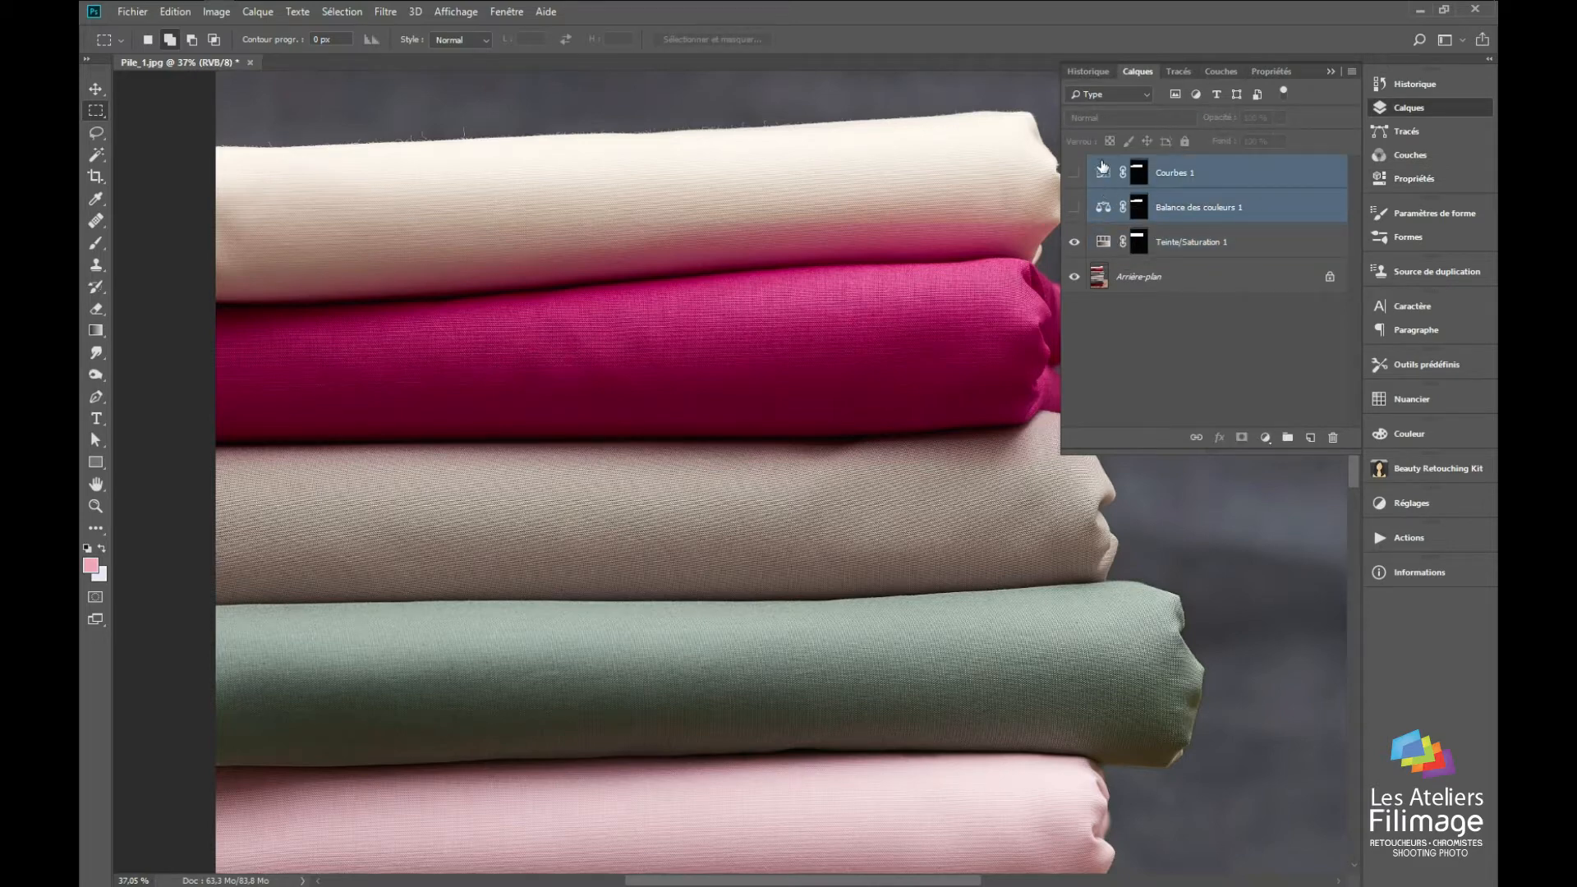
key(Delete)
Step: Compare the crimson fabric with and without the Teinte/Saturation 1 layer, and delete that layer
click(1074, 183)
click(1075, 183)
click(1075, 184)
click(1074, 184)
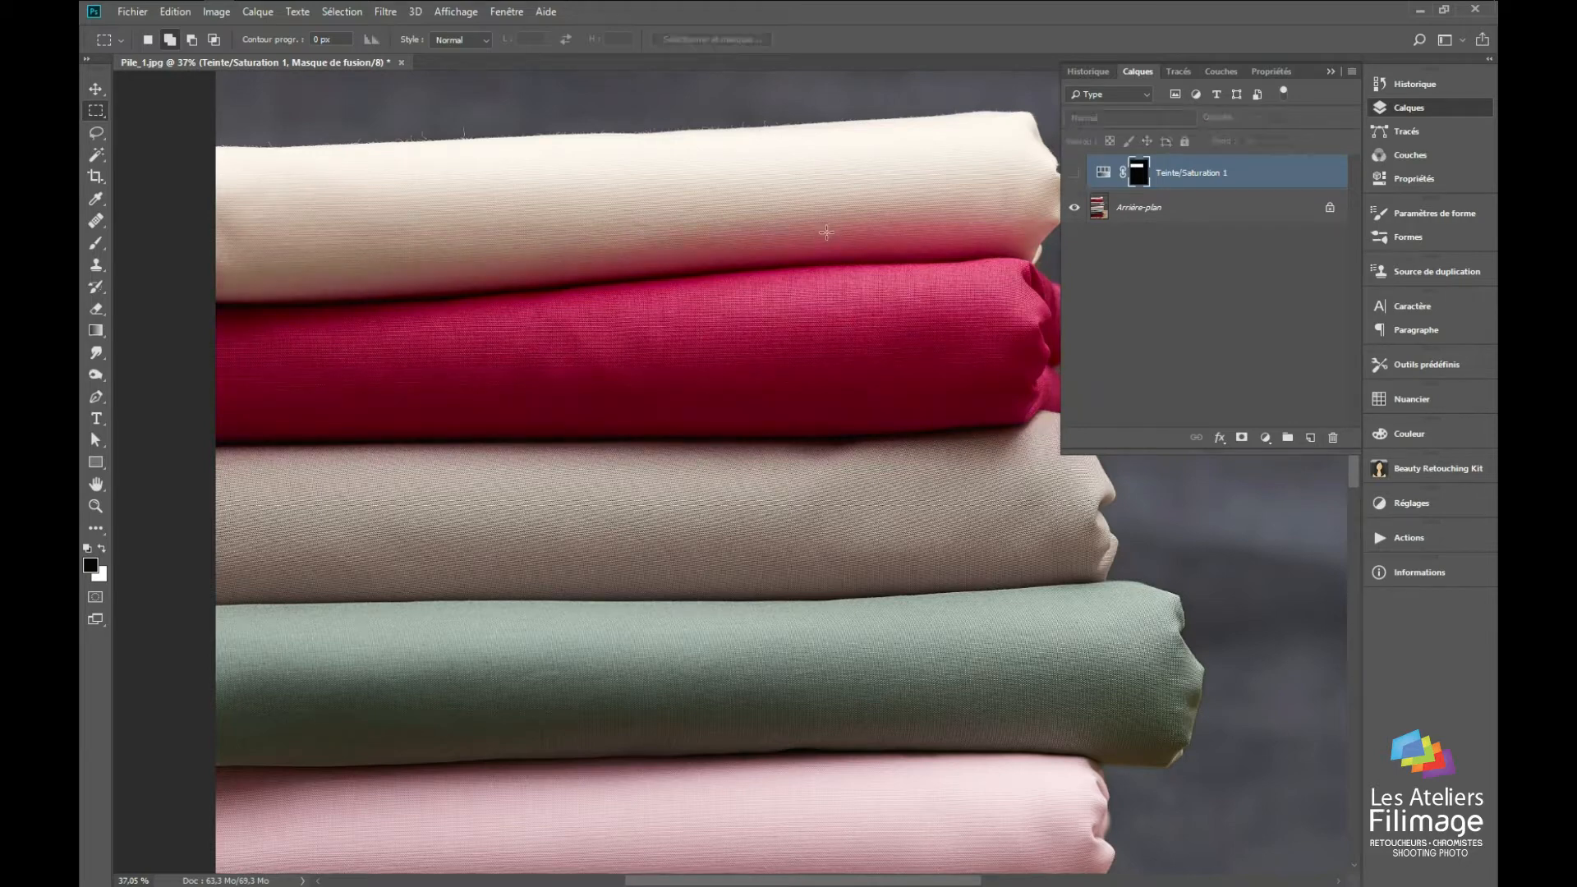
click(1074, 174)
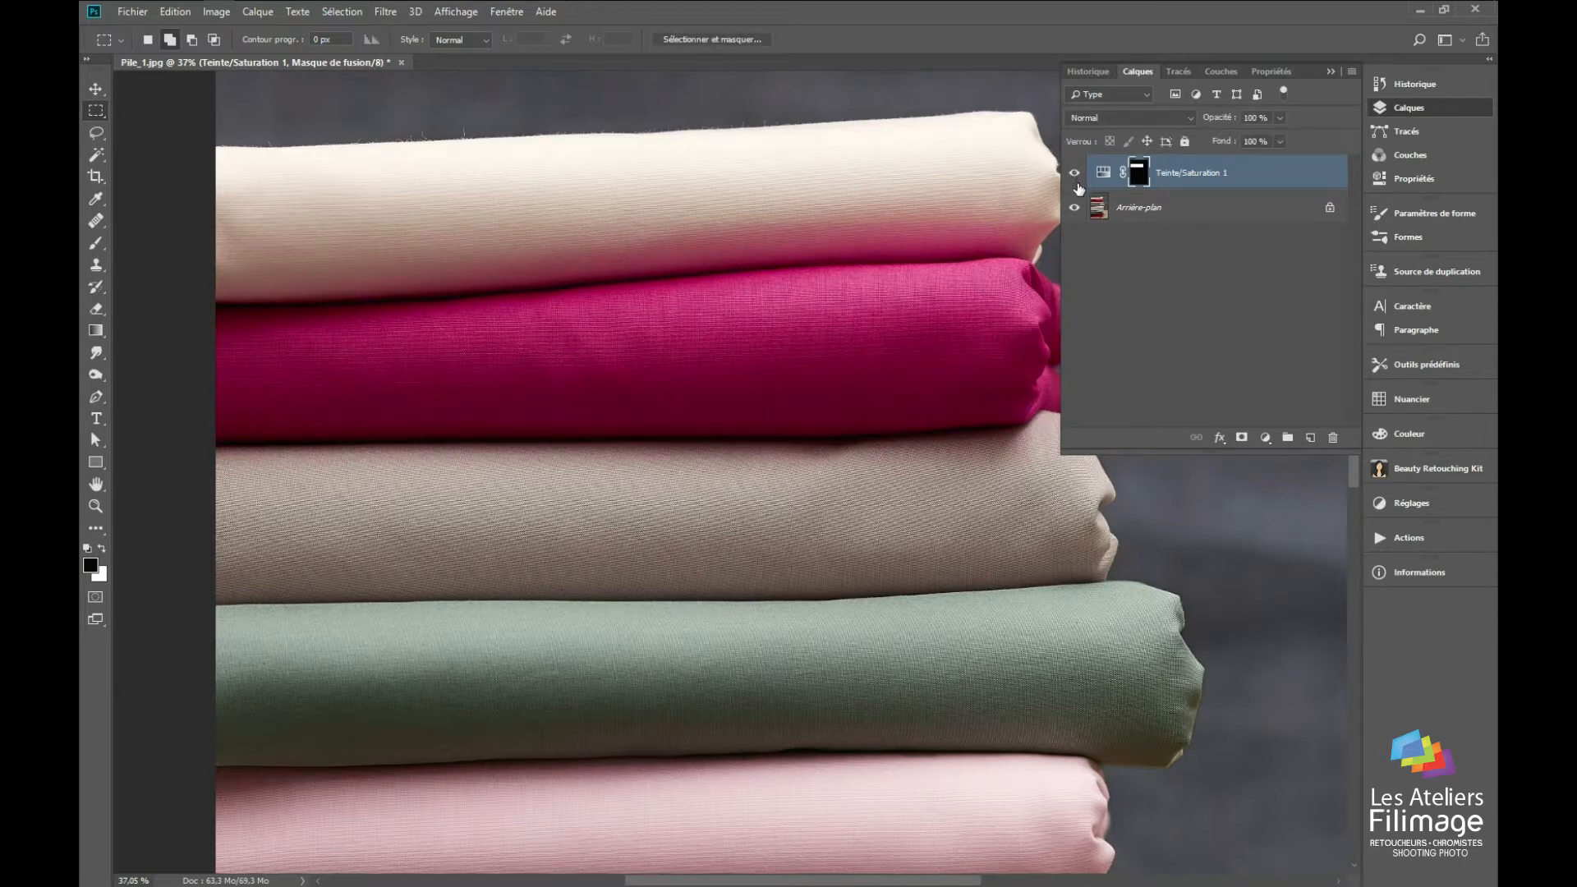
drag(1104, 174, 1334, 437)
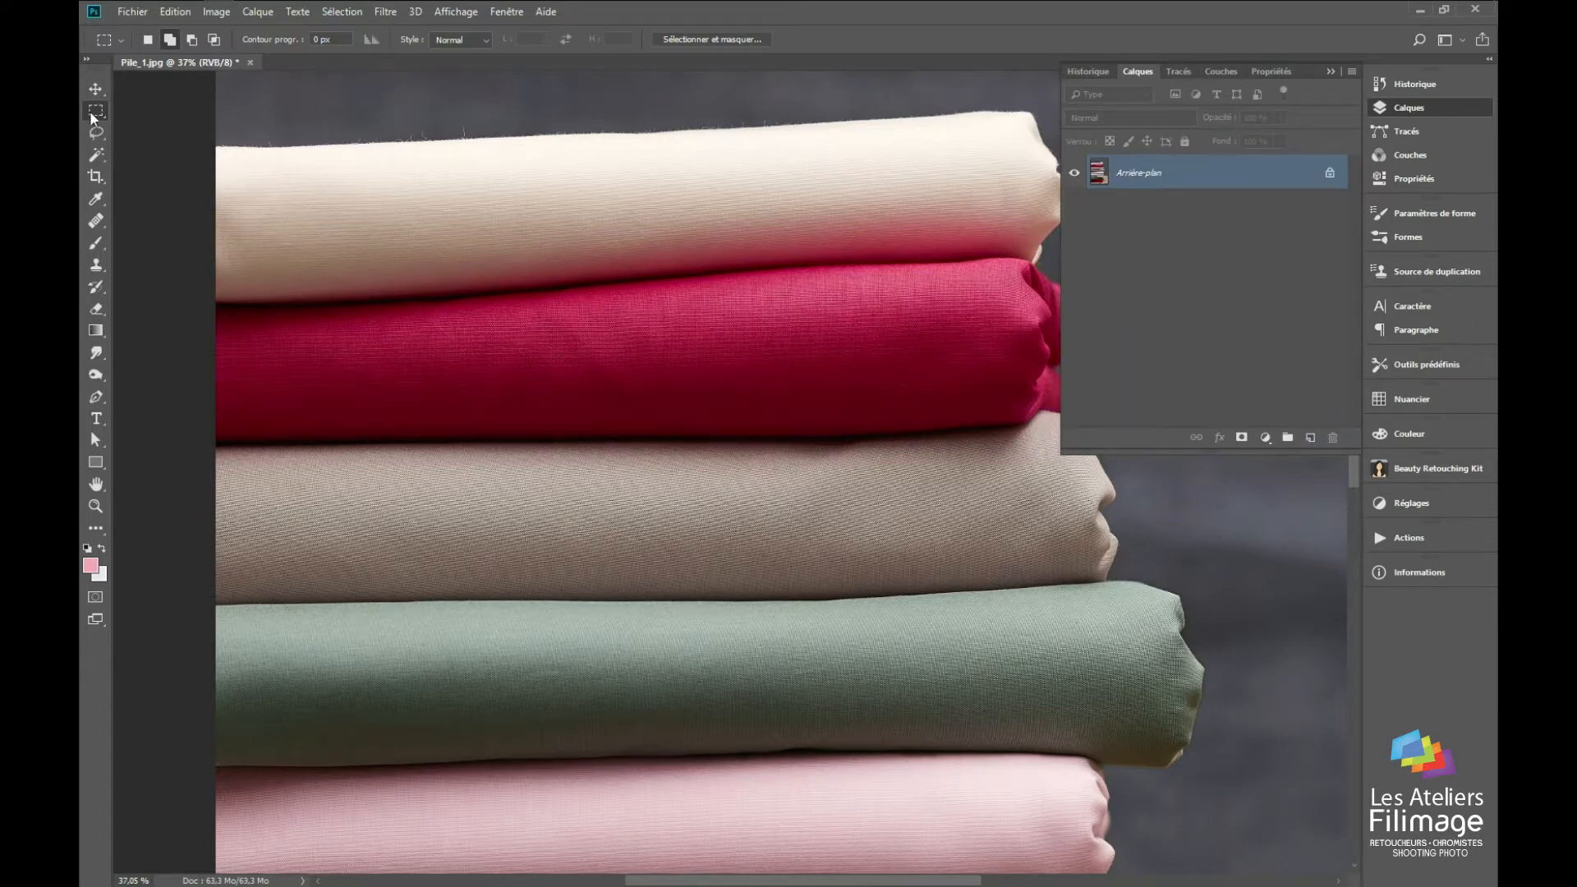
Step: Select the crimson fabric with a rectangular marquee, and try a single-row marquee on the cream fabric instead
drag(180, 218, 1130, 458)
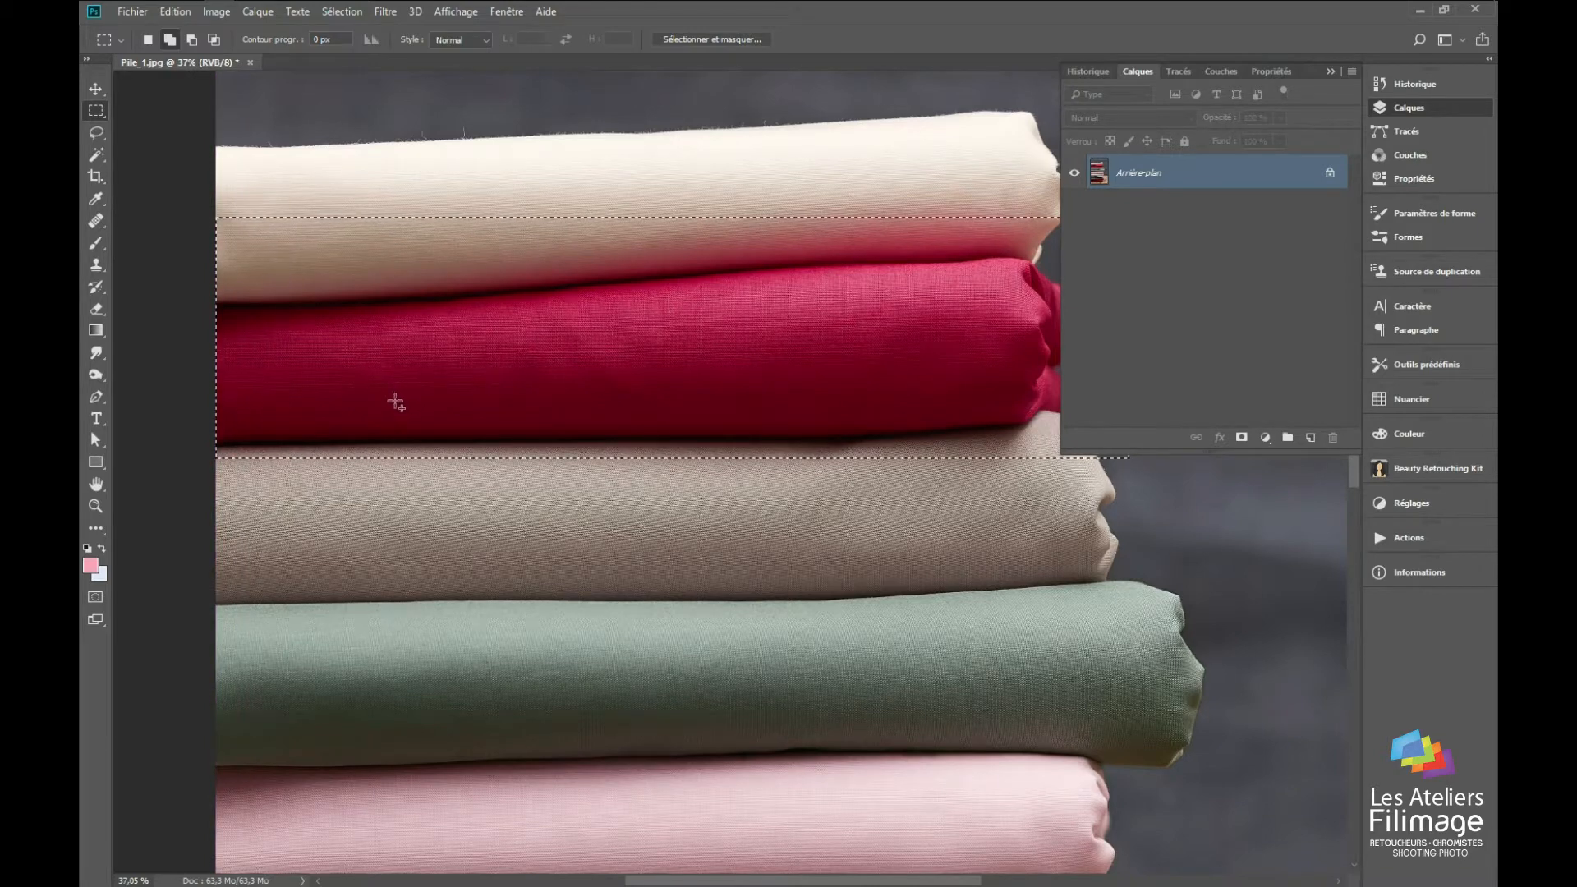
right_click(96, 110)
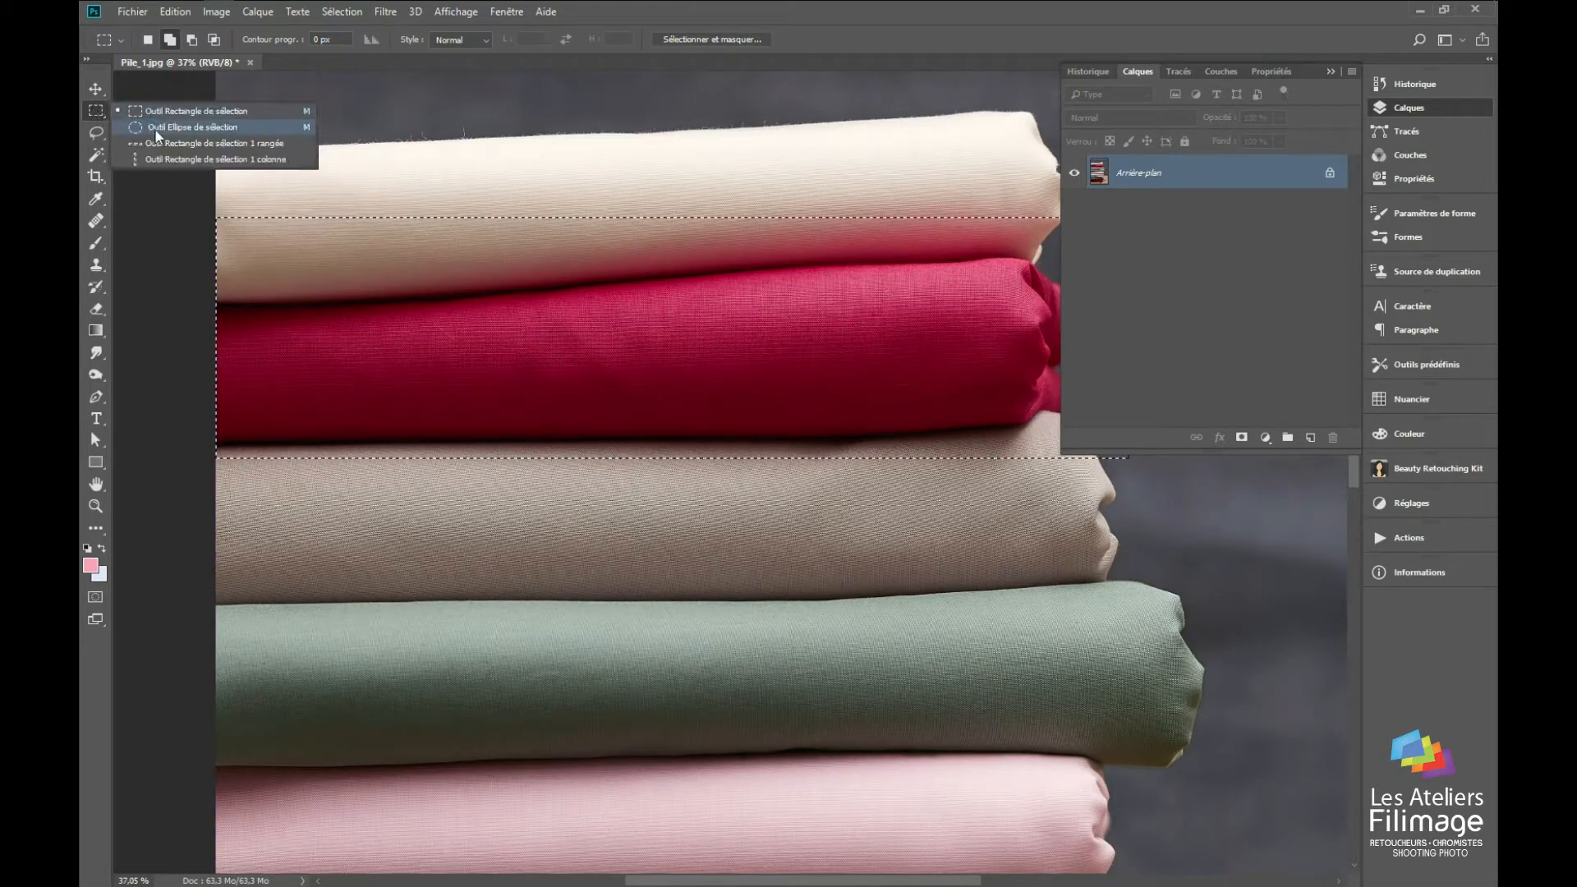
click(199, 143)
drag(424, 161, 425, 241)
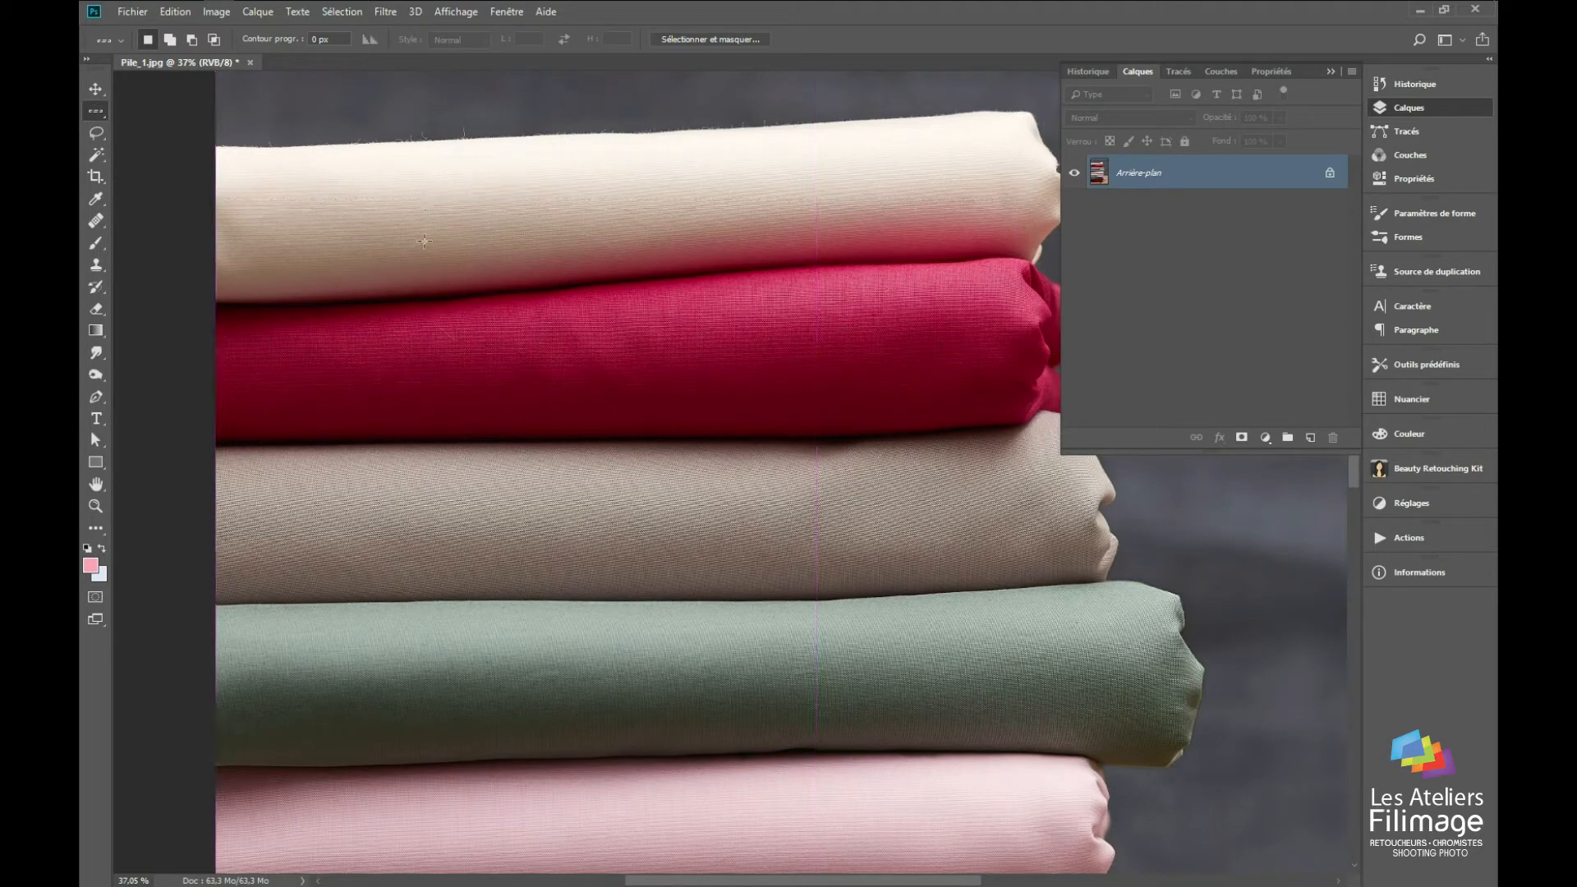
Step: Draw a rectangular selection with a 30 px feather across part of the cream and crimson fabrics
right_click(96, 118)
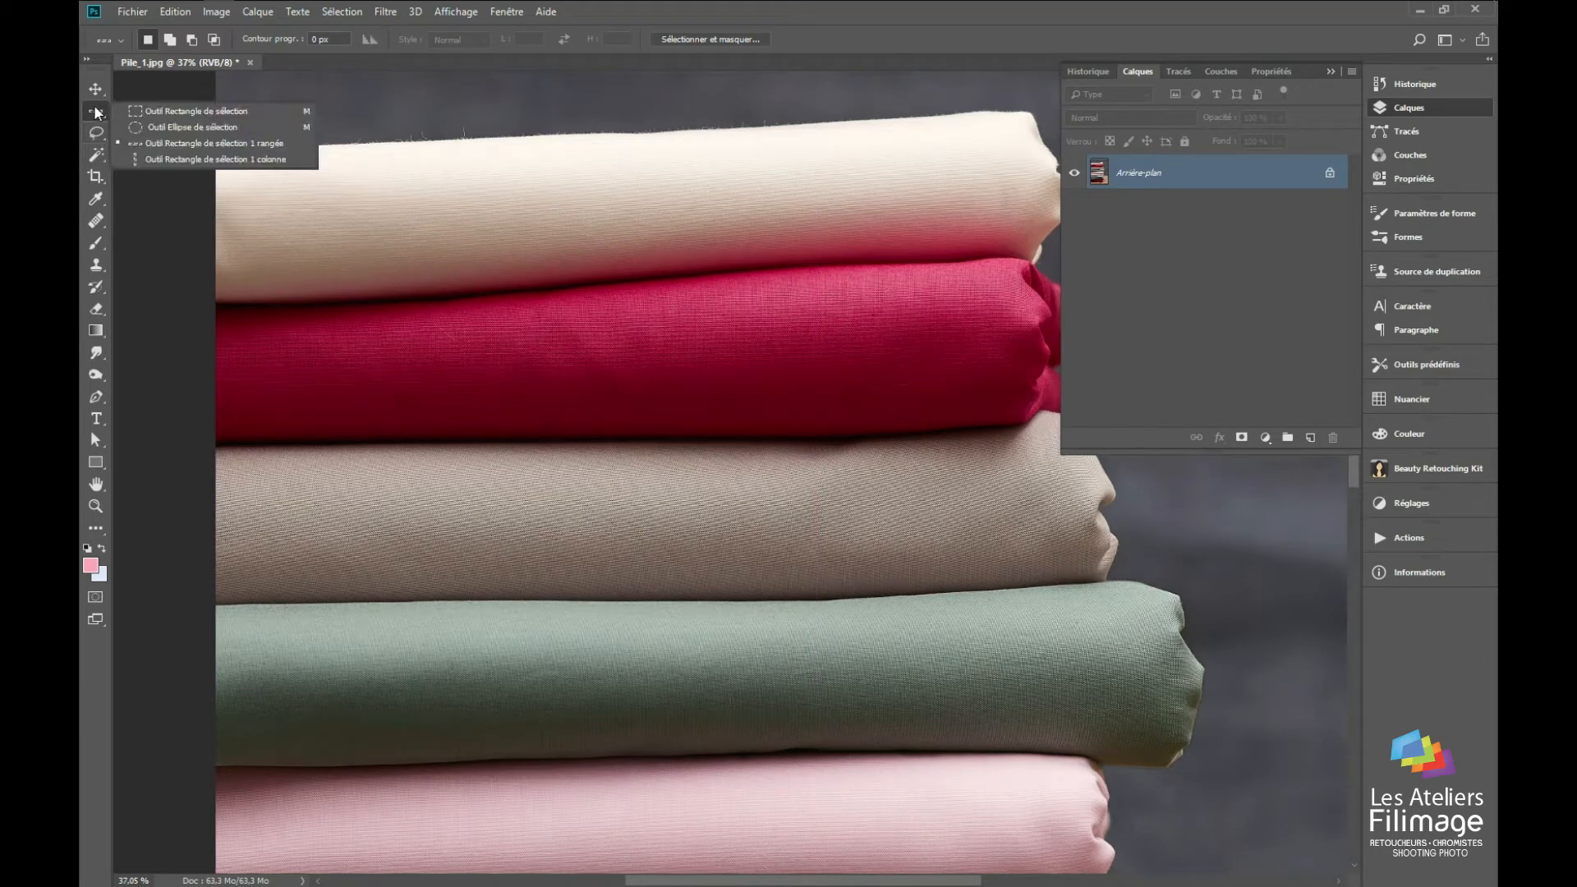
click(141, 113)
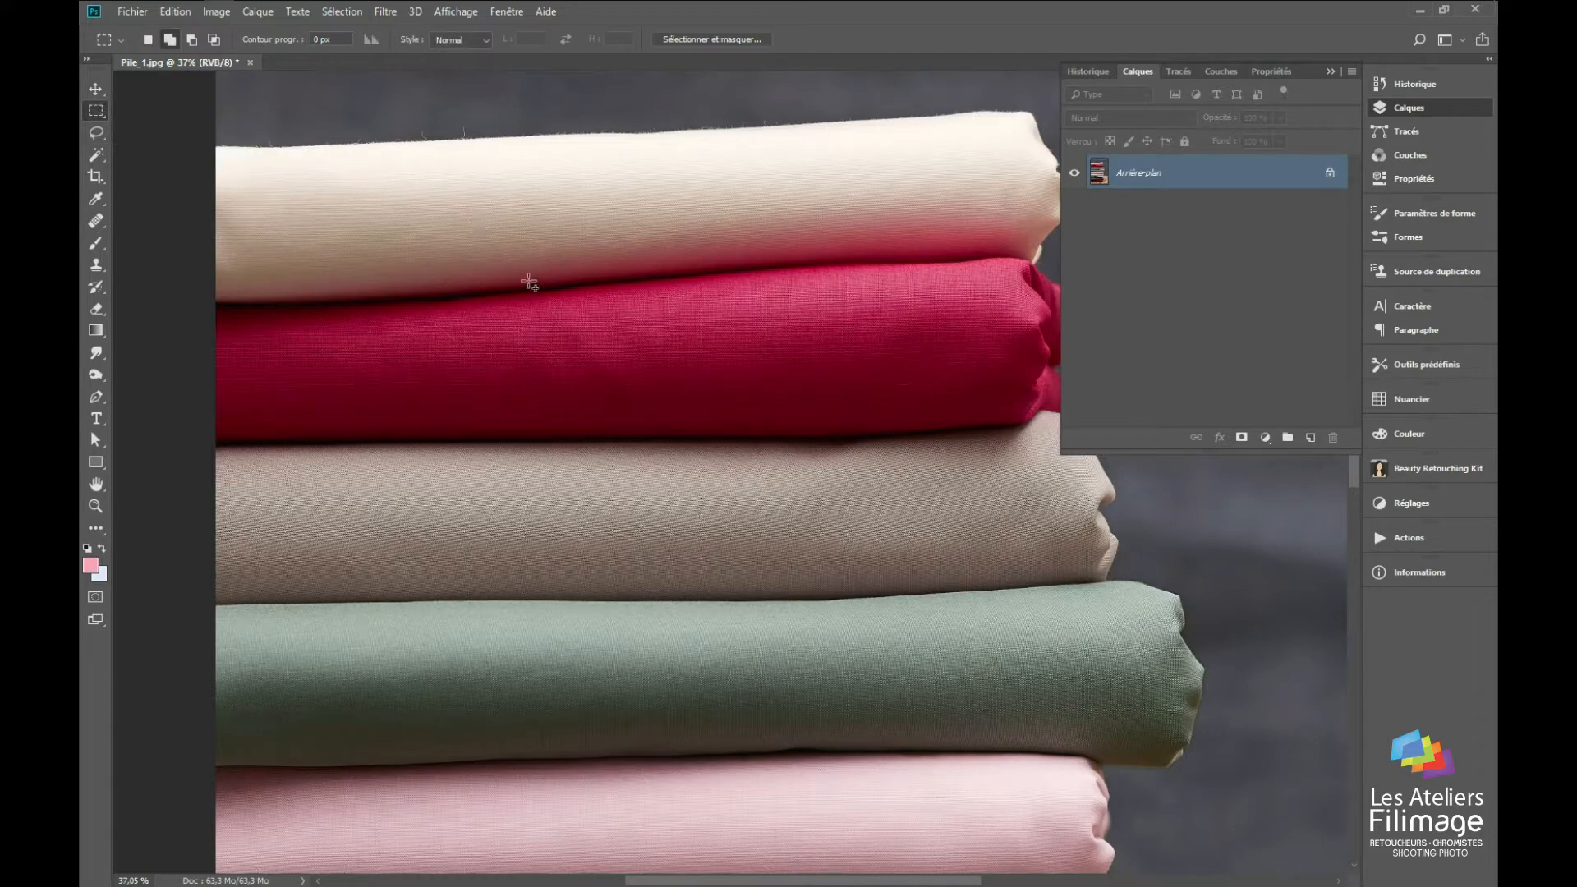
click(338, 39)
text(3)
drag(342, 151, 812, 476)
Step: Darken the feathered selection with a Curves adjustment that maps input 49 to output 67
key(ctrl+m)
drag(1017, 499, 1017, 464)
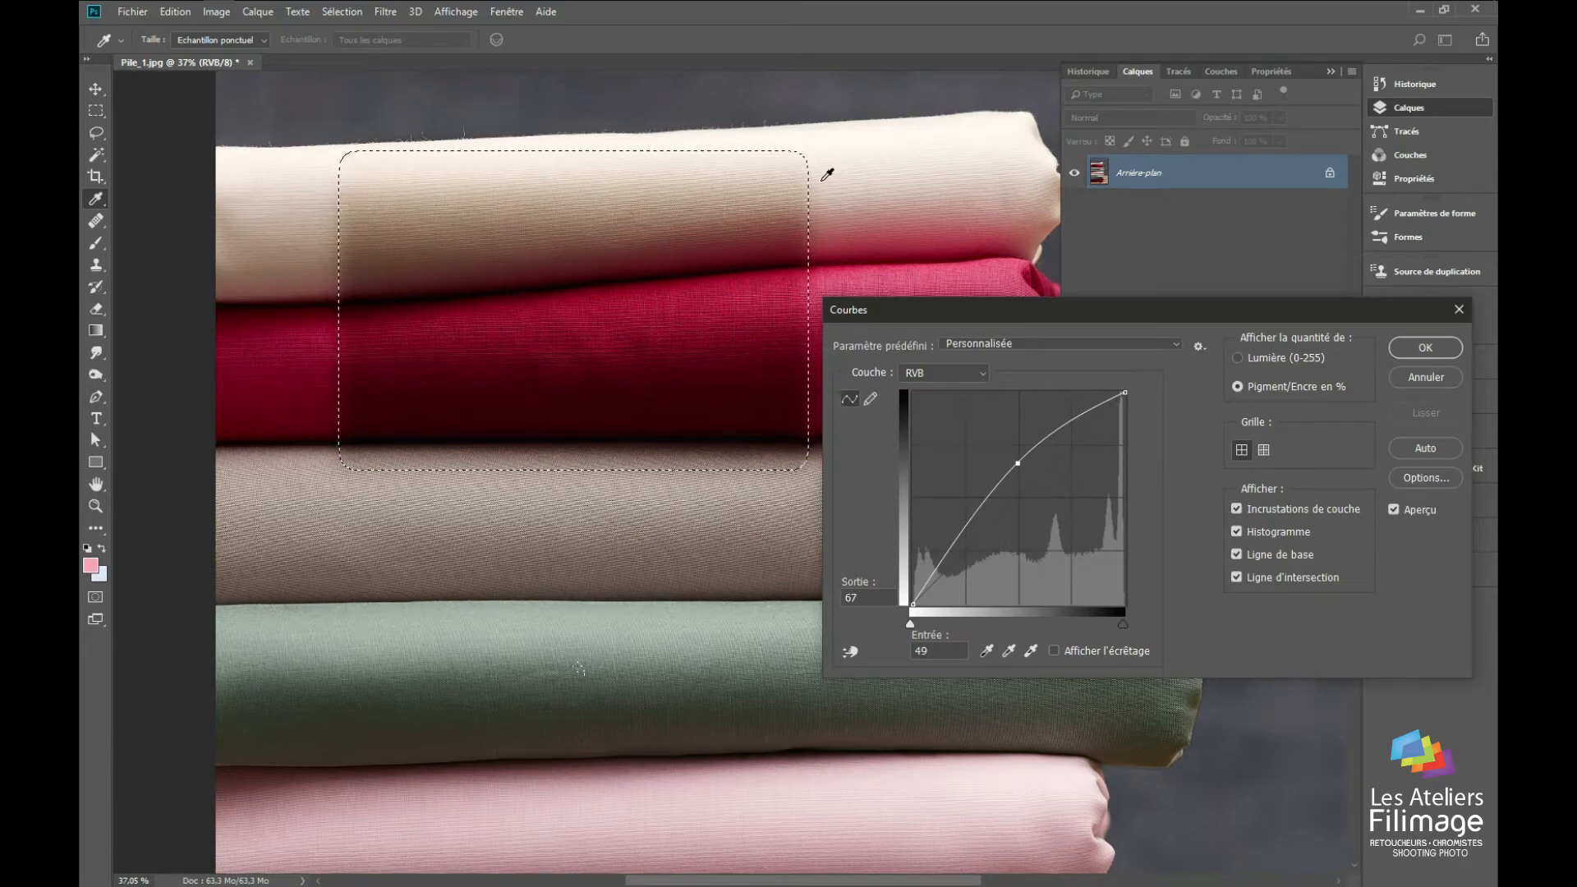
key(Return)
Step: Examine the feathered edge of the darkened area up close, and undo the Curves darkening and the selection
key(z)
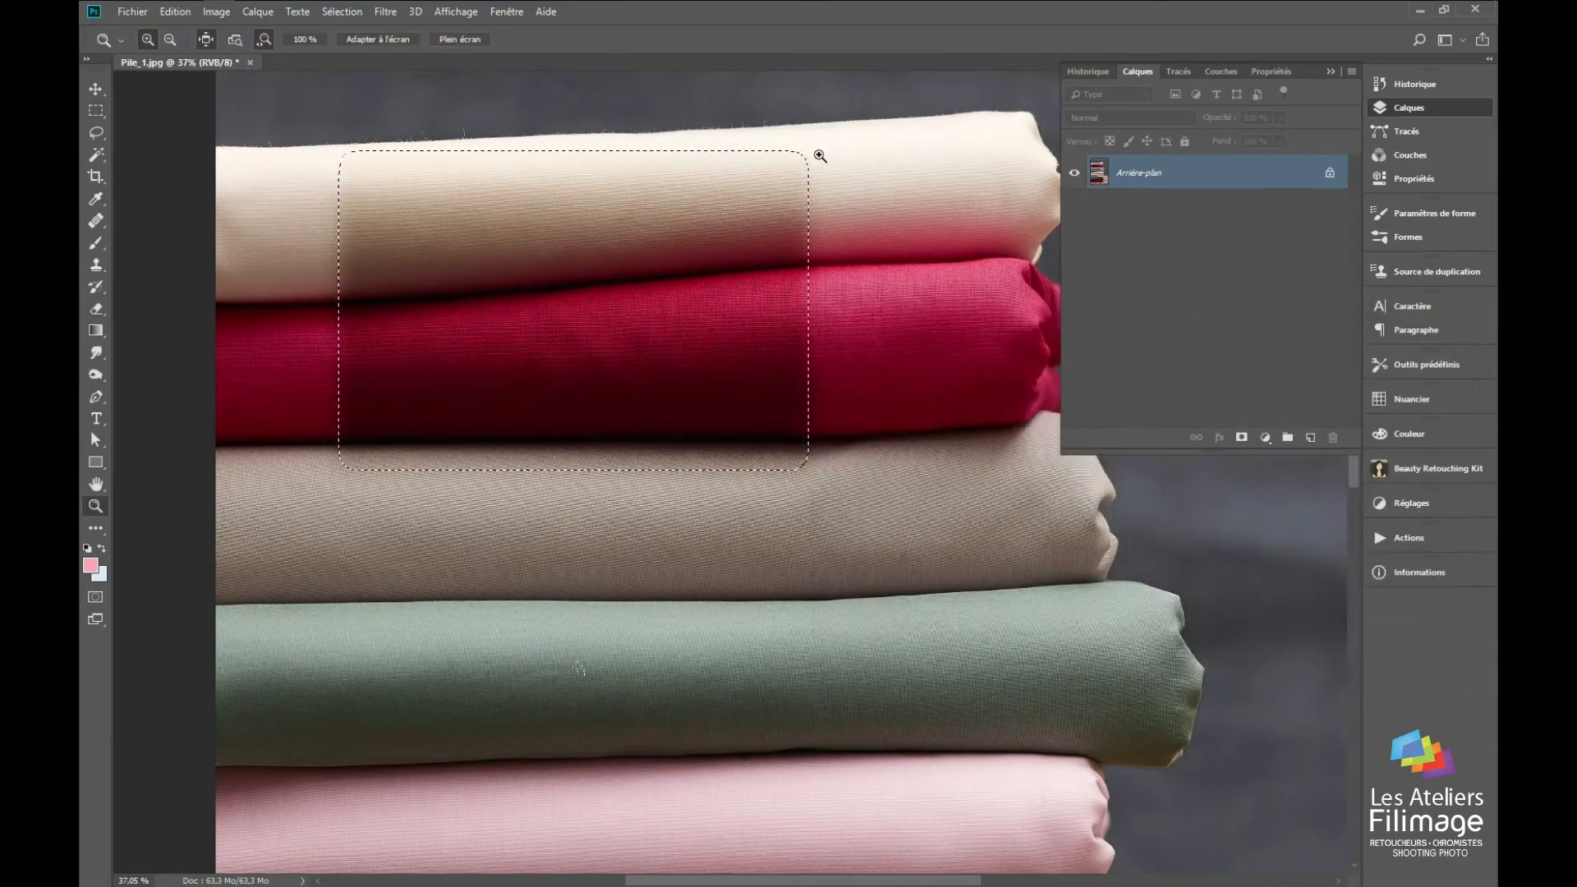
drag(802, 173, 859, 110)
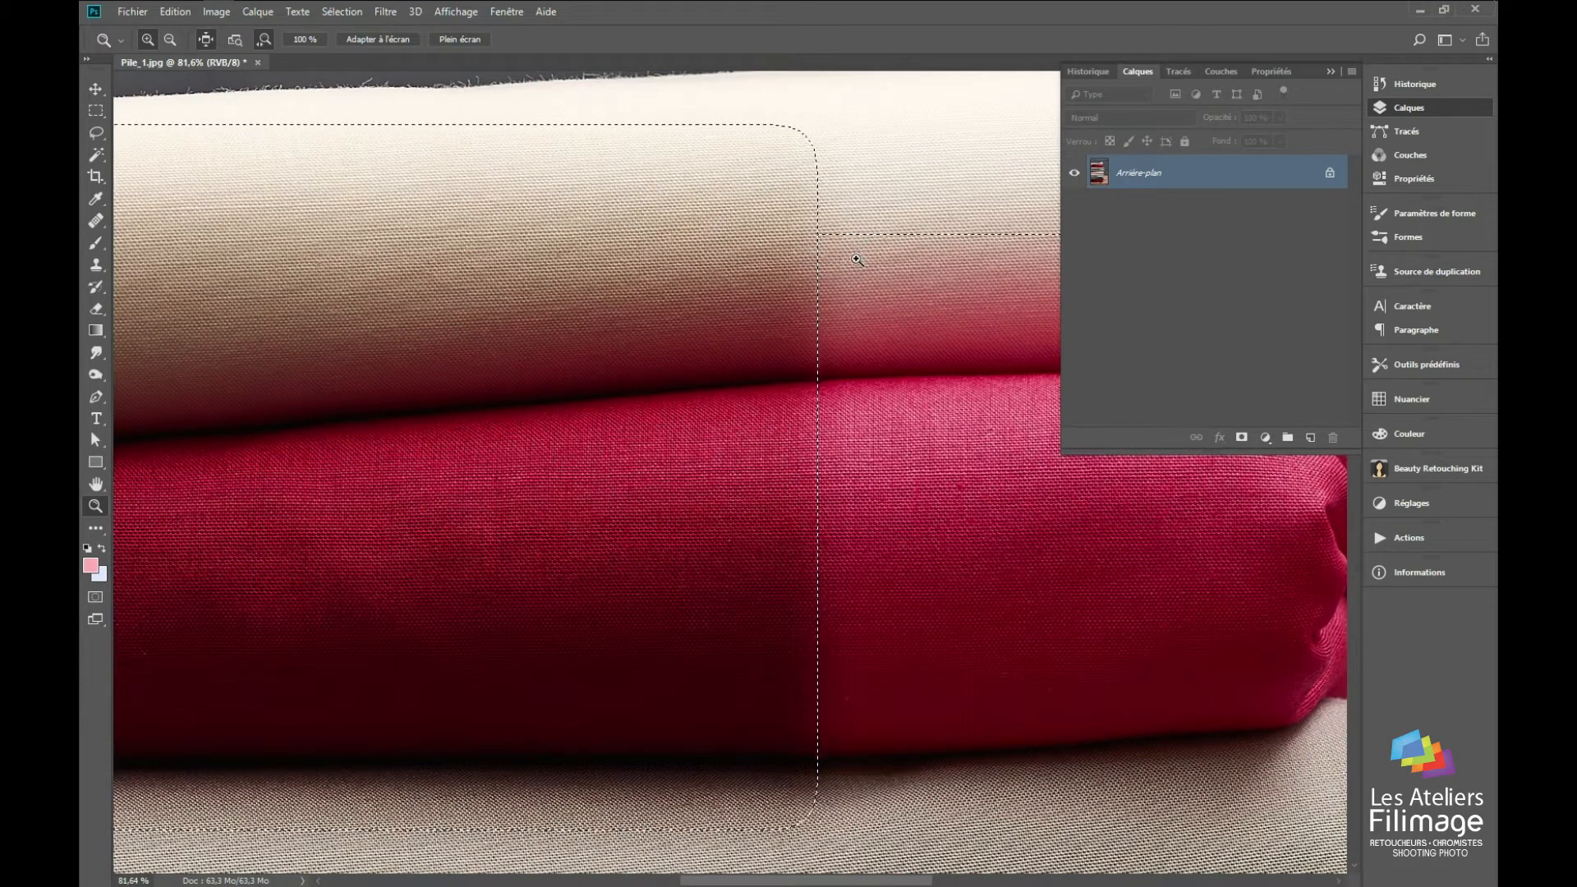
drag(827, 303, 799, 334)
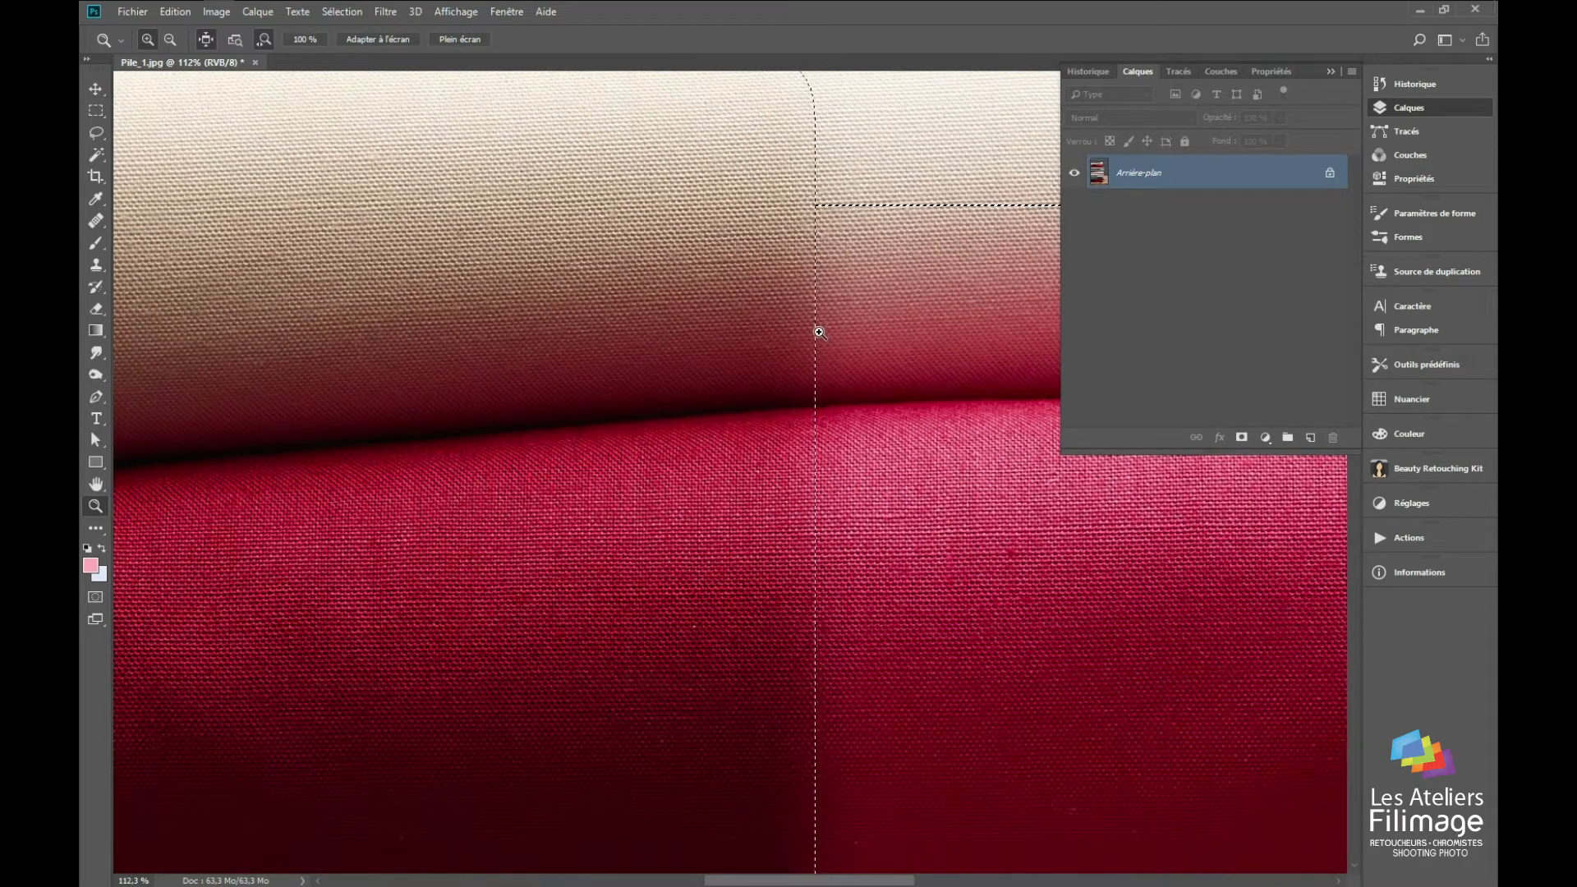
key(ctrl+z)
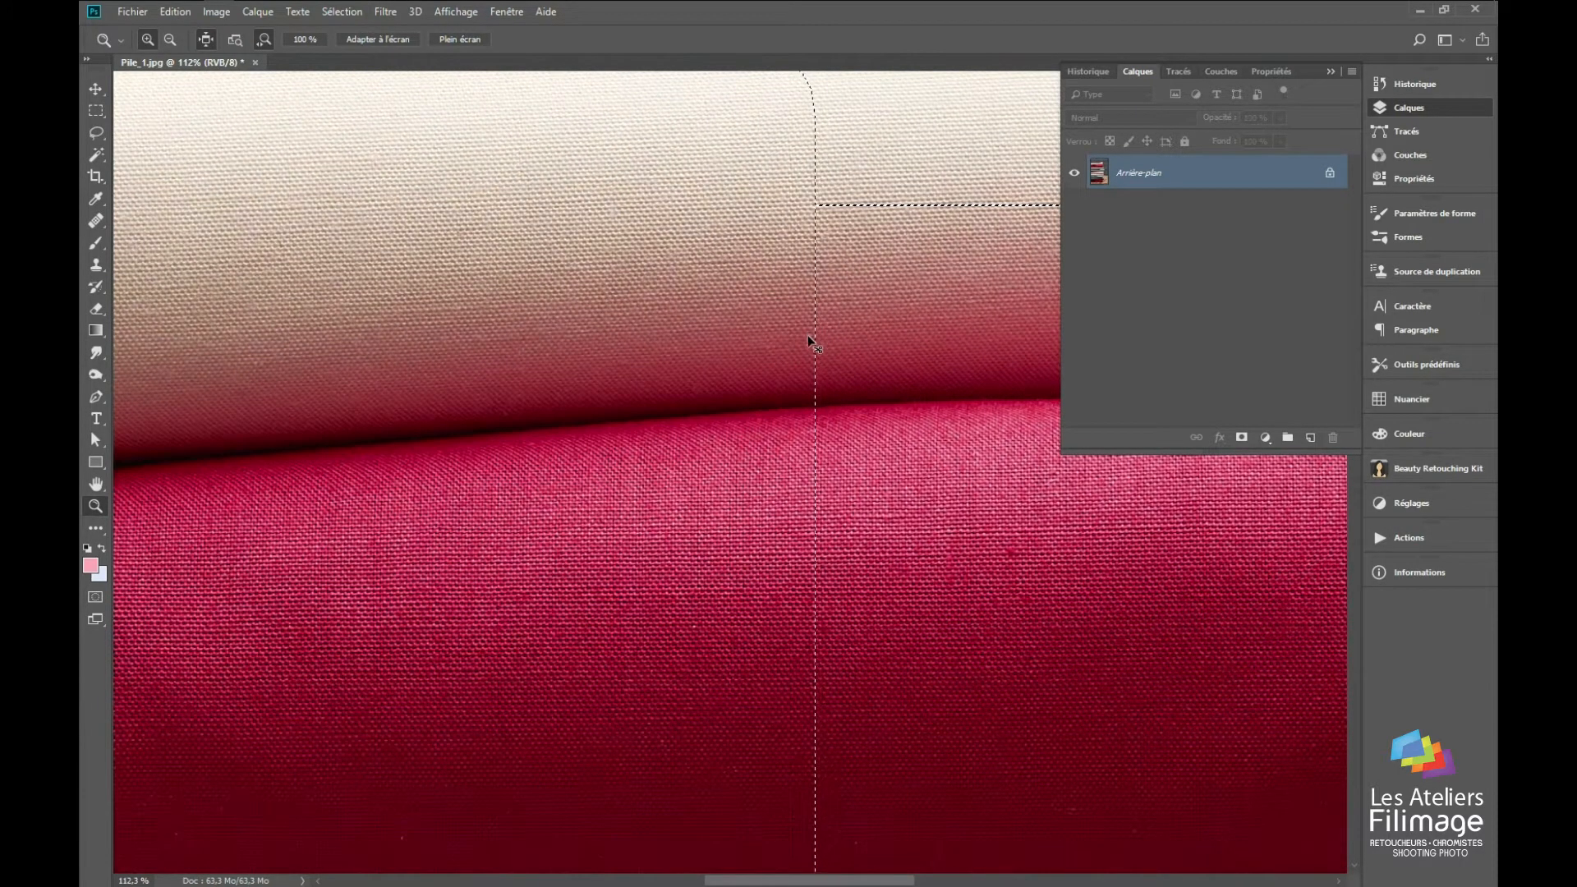
key(ctrl+minus)
key(ctrl+minus)
key(ctrl+minus)
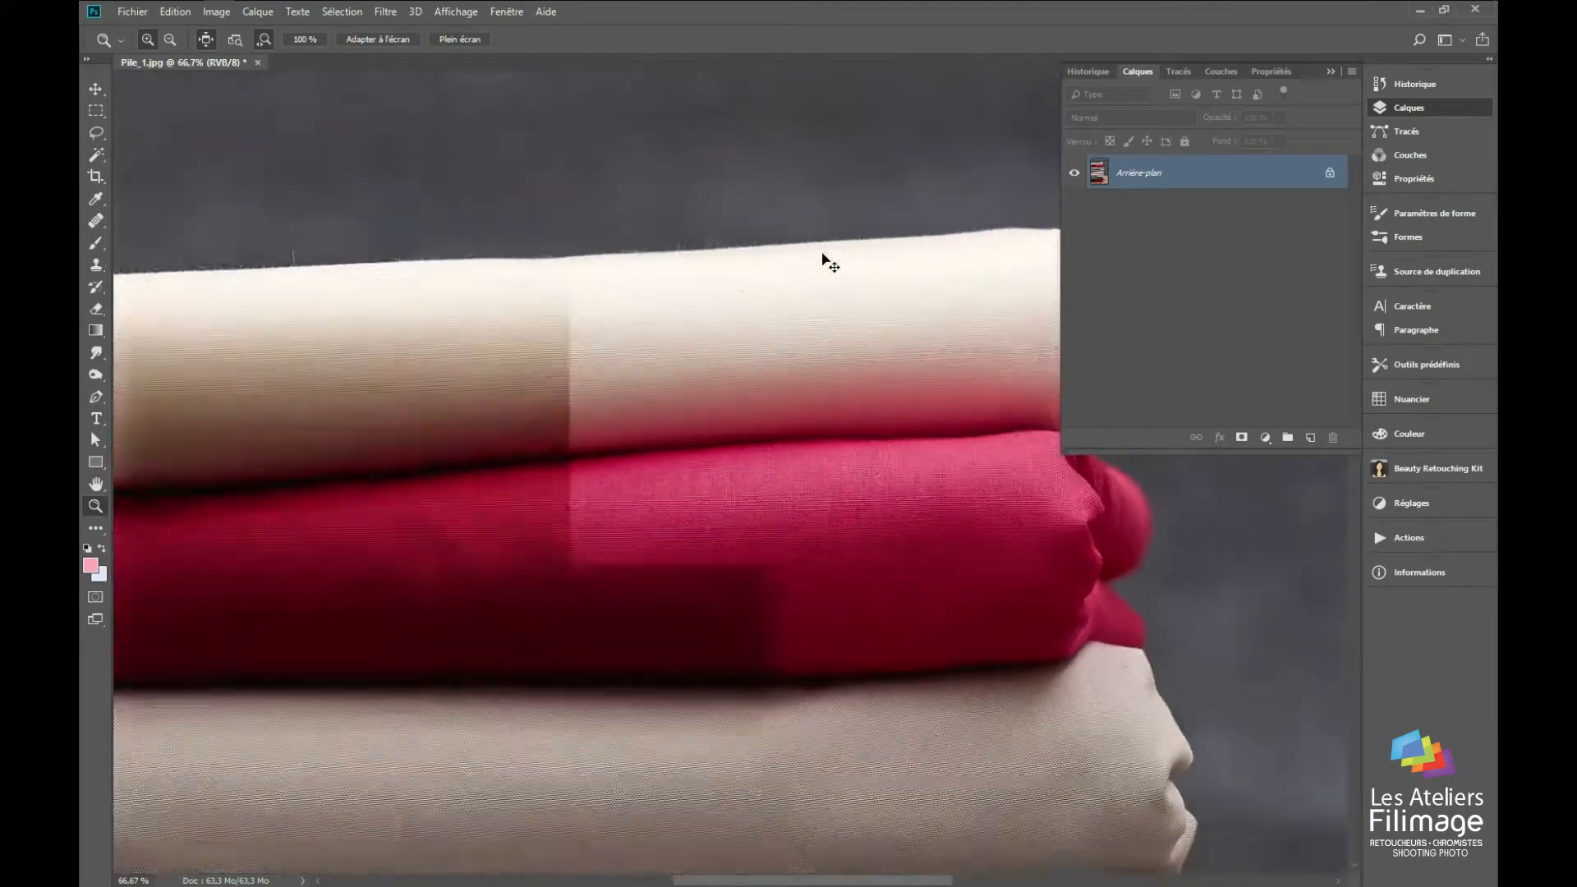
key(ctrl+minus)
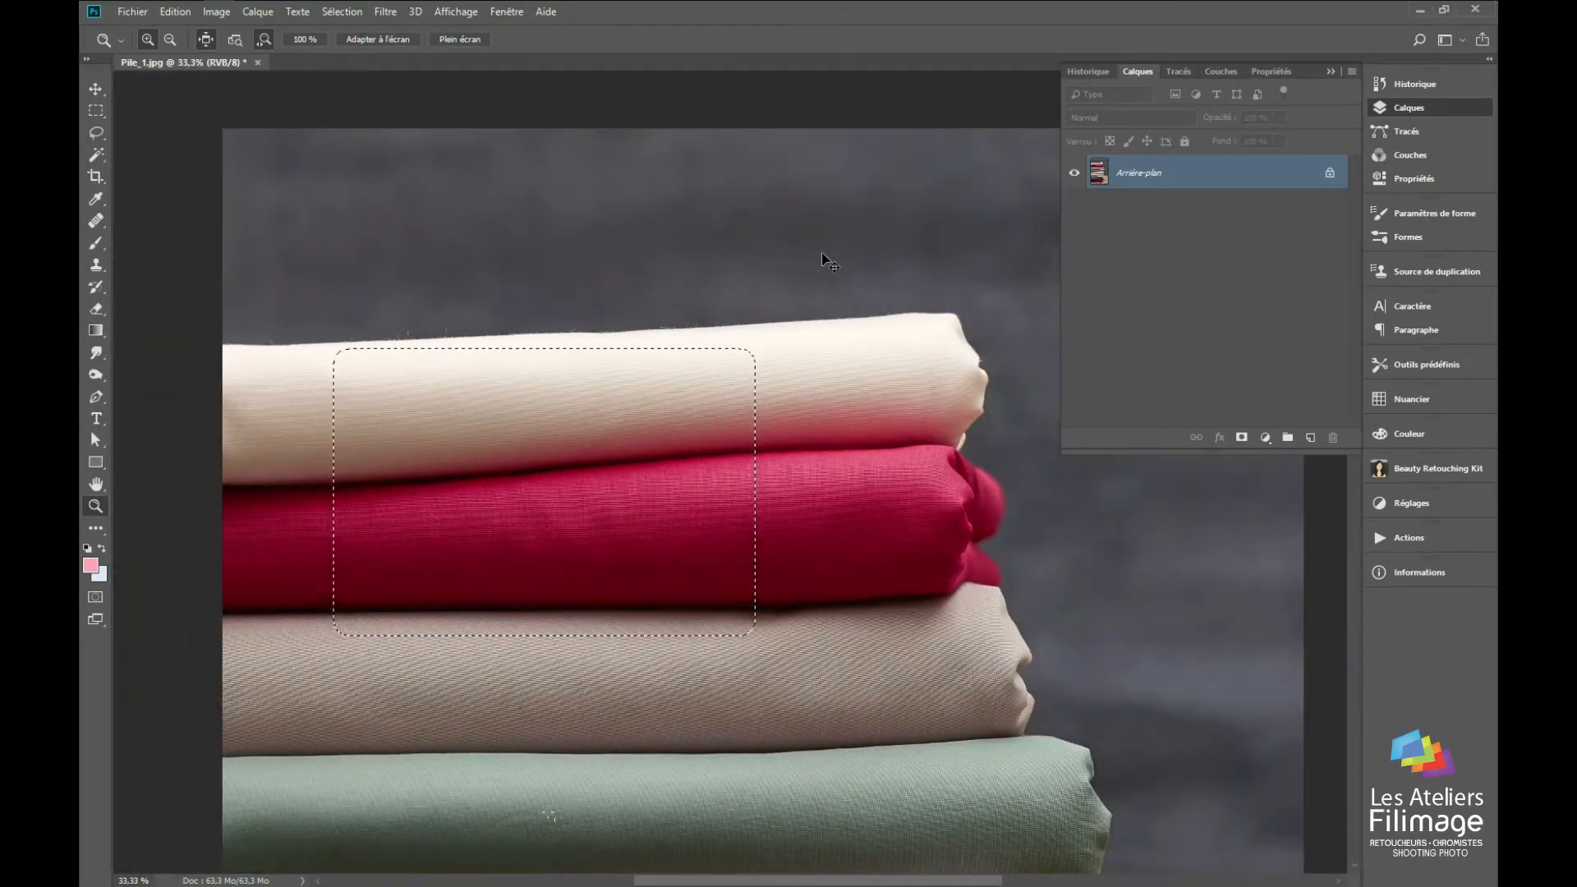
Step: Outline the crimson fabric with a rough freehand Lasso selection, including its folded end
click(97, 135)
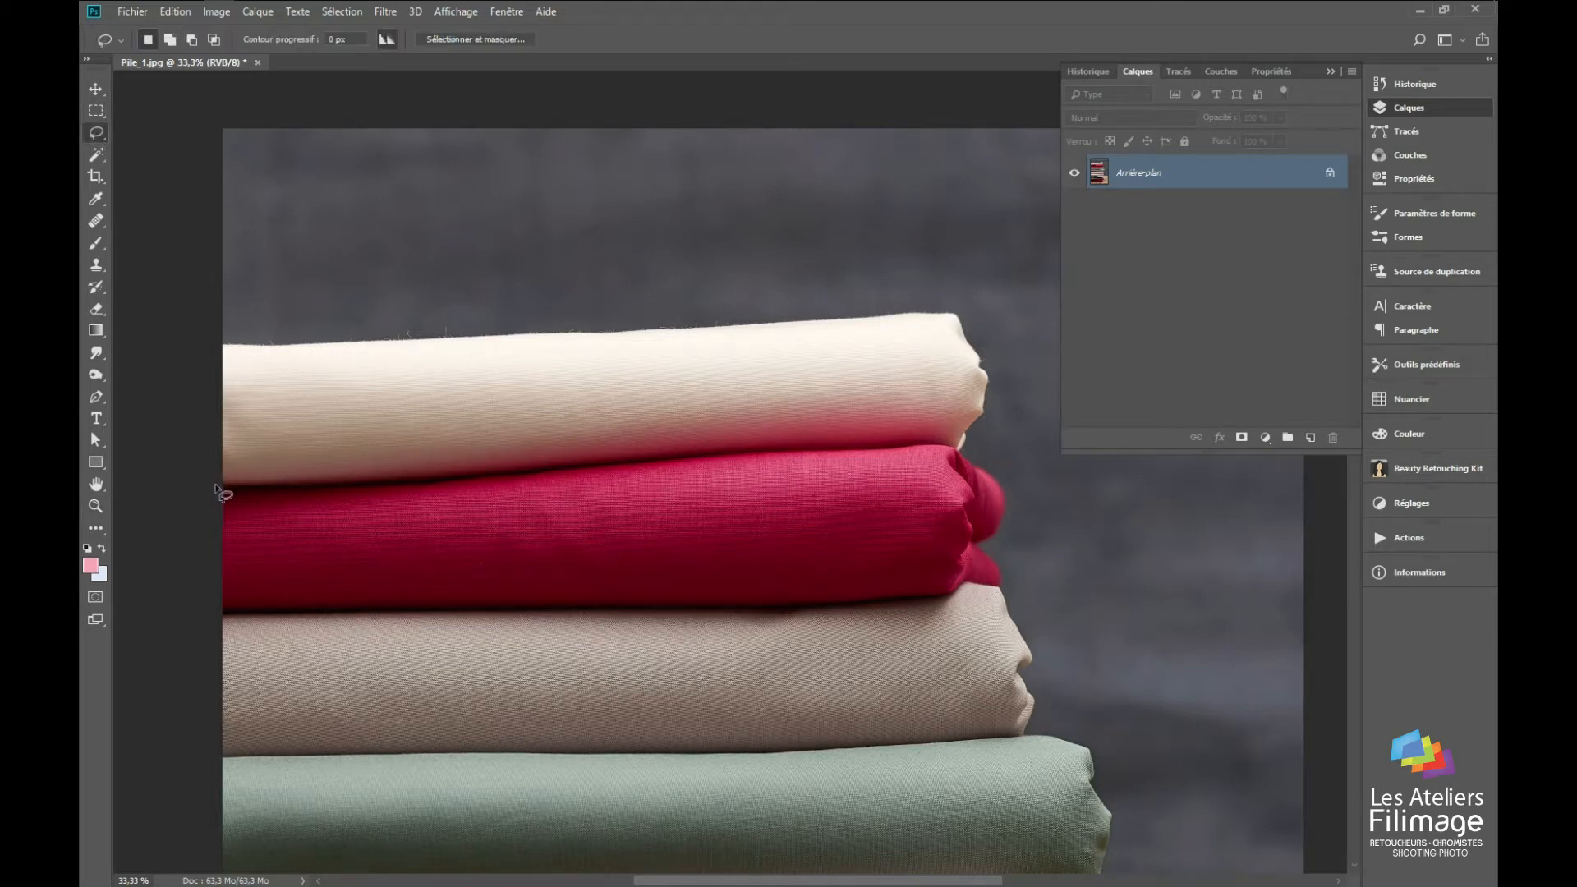
drag(643, 457, 824, 436)
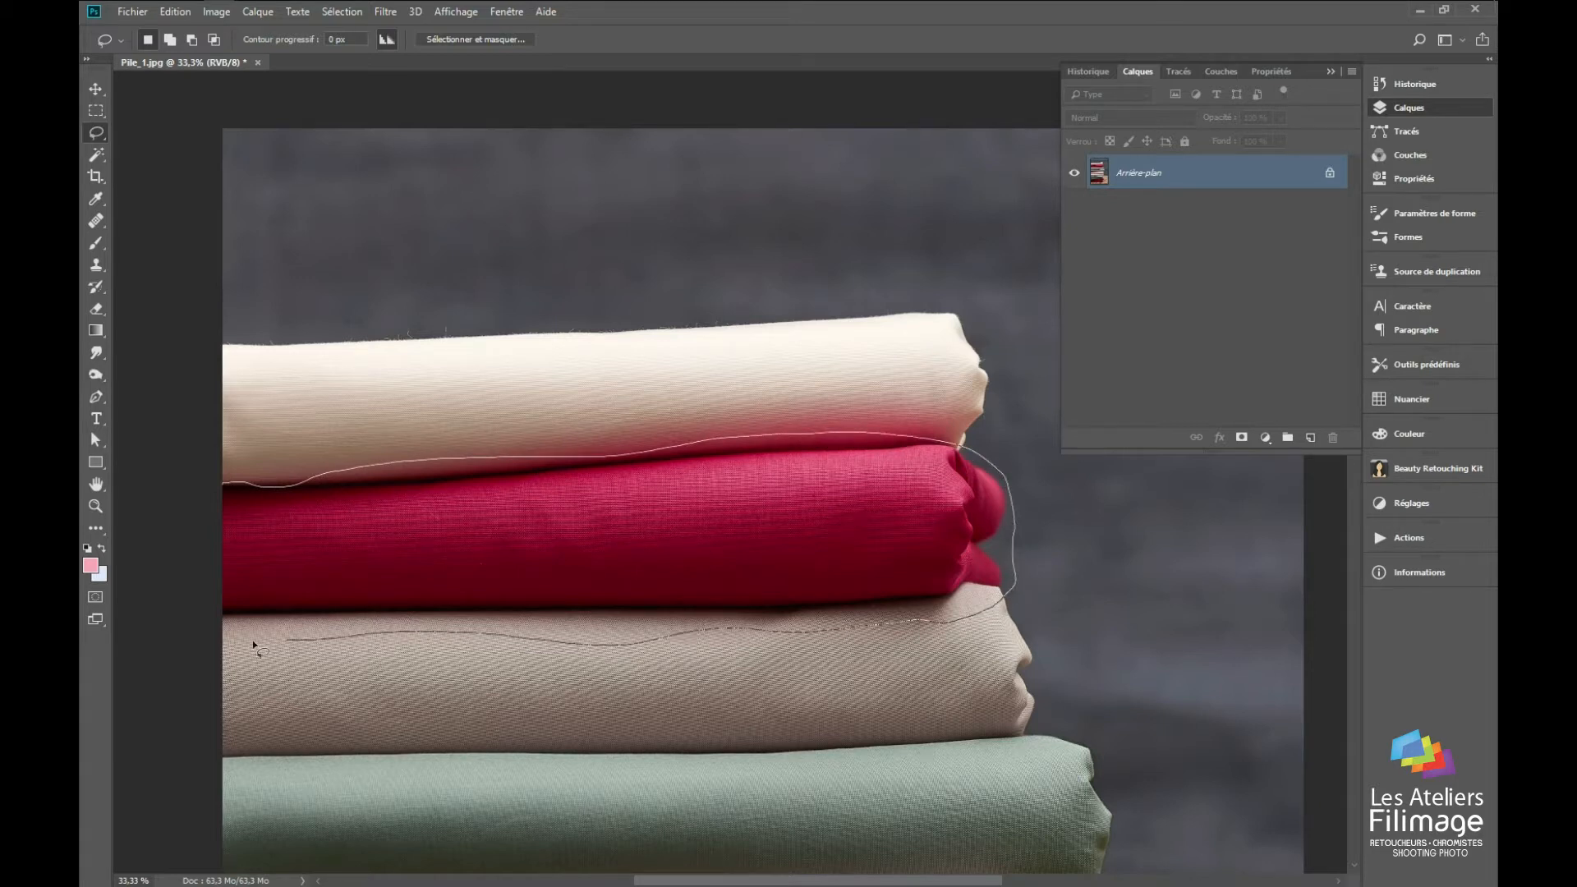
drag(174, 497, 199, 543)
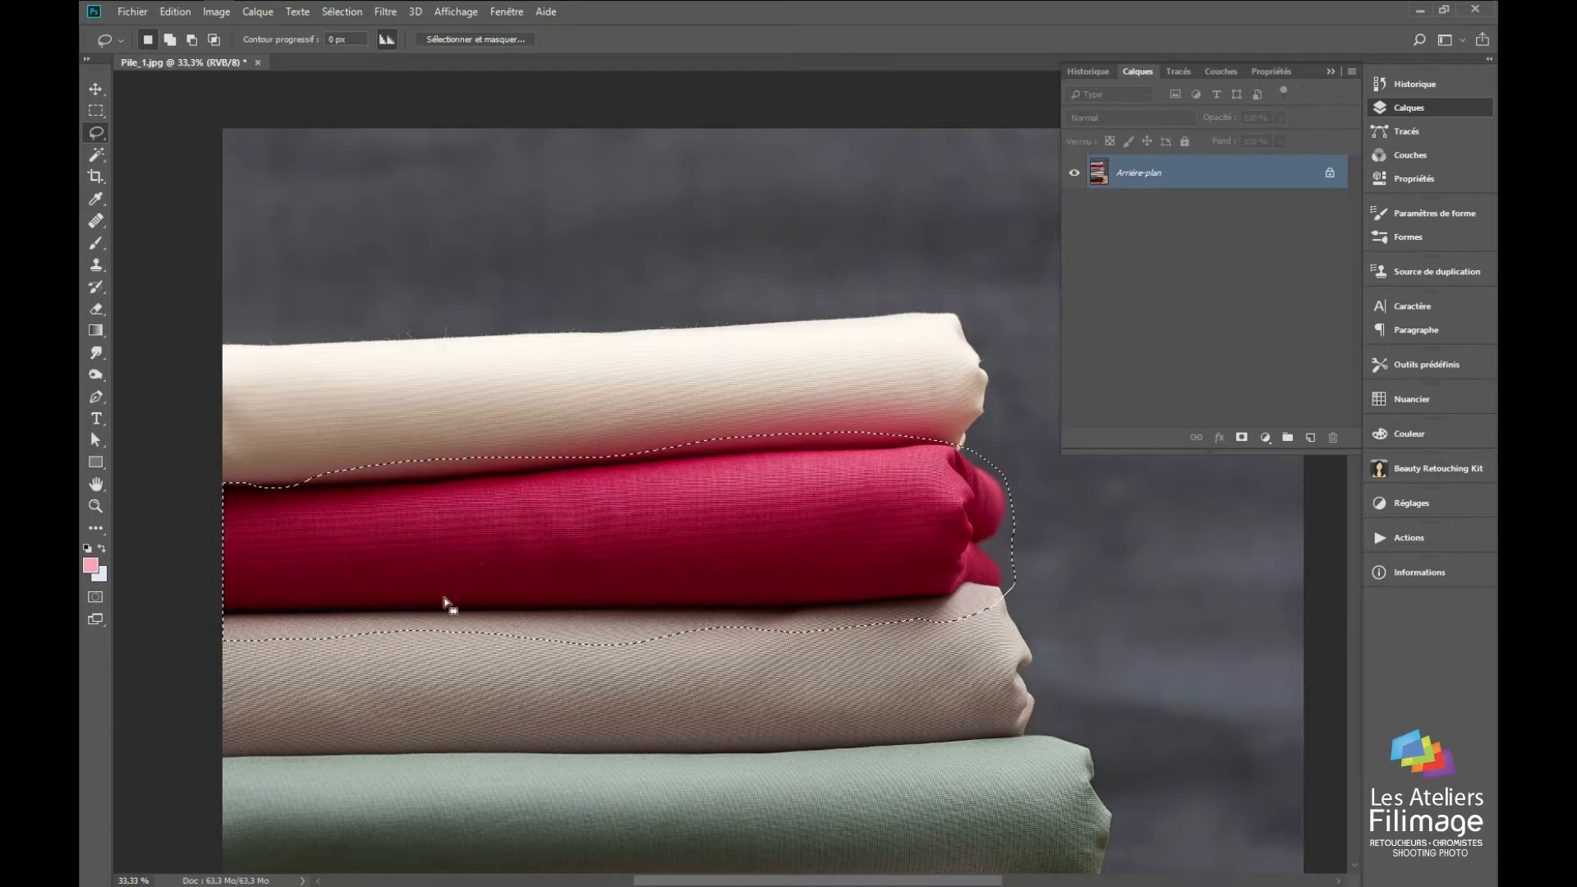
Step: Subtract the cream areas along the left and middle of the crimson fabric's upper edge from the selection with freehand Lasso outlines
click(94, 111)
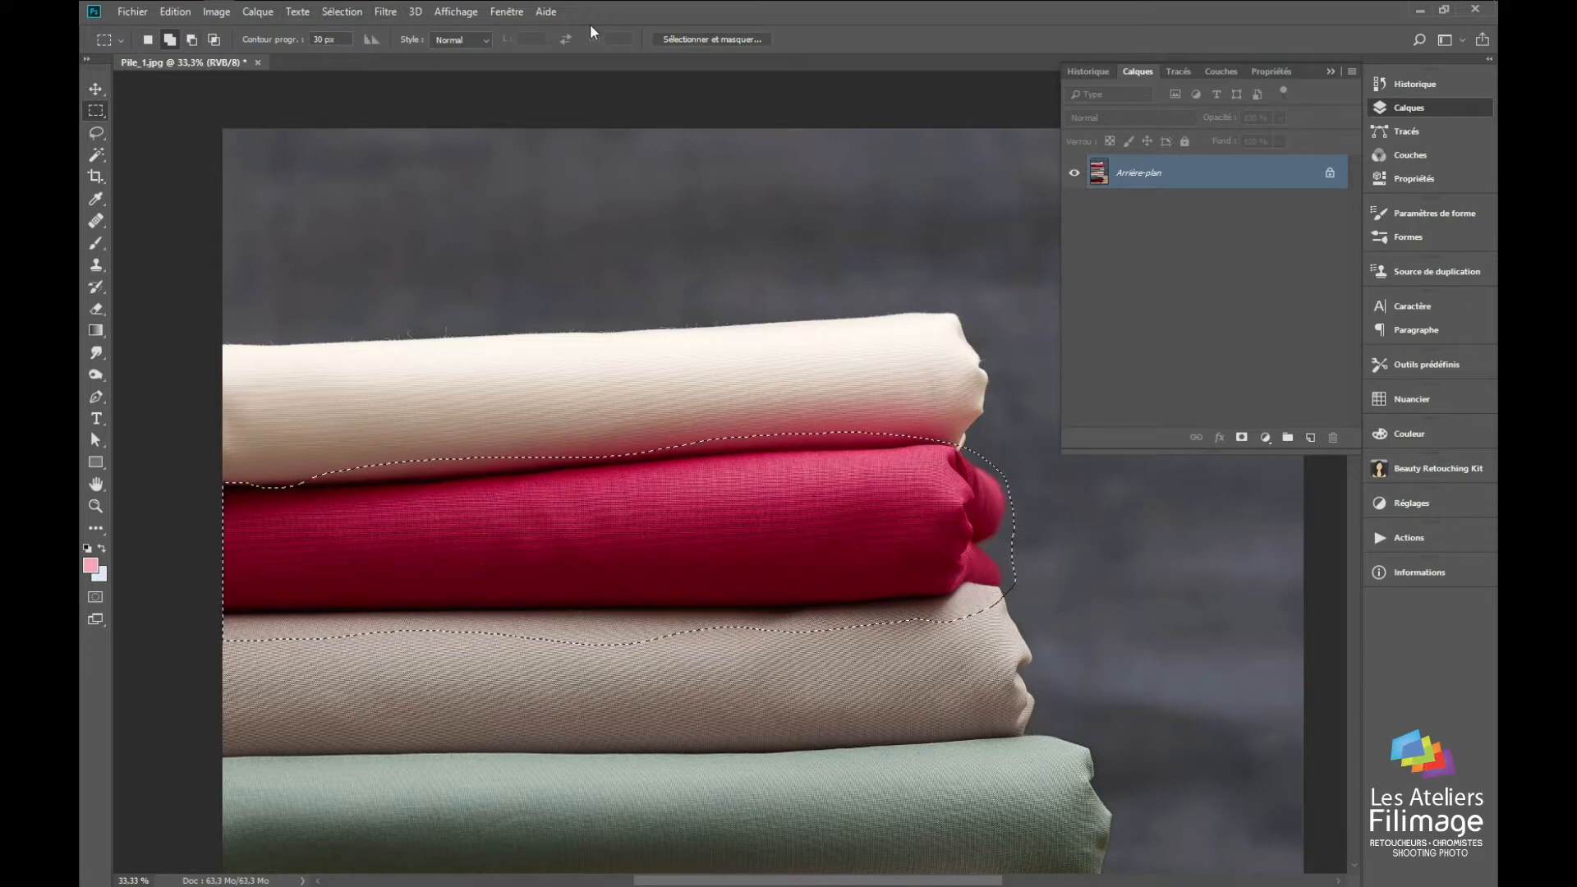
click(96, 132)
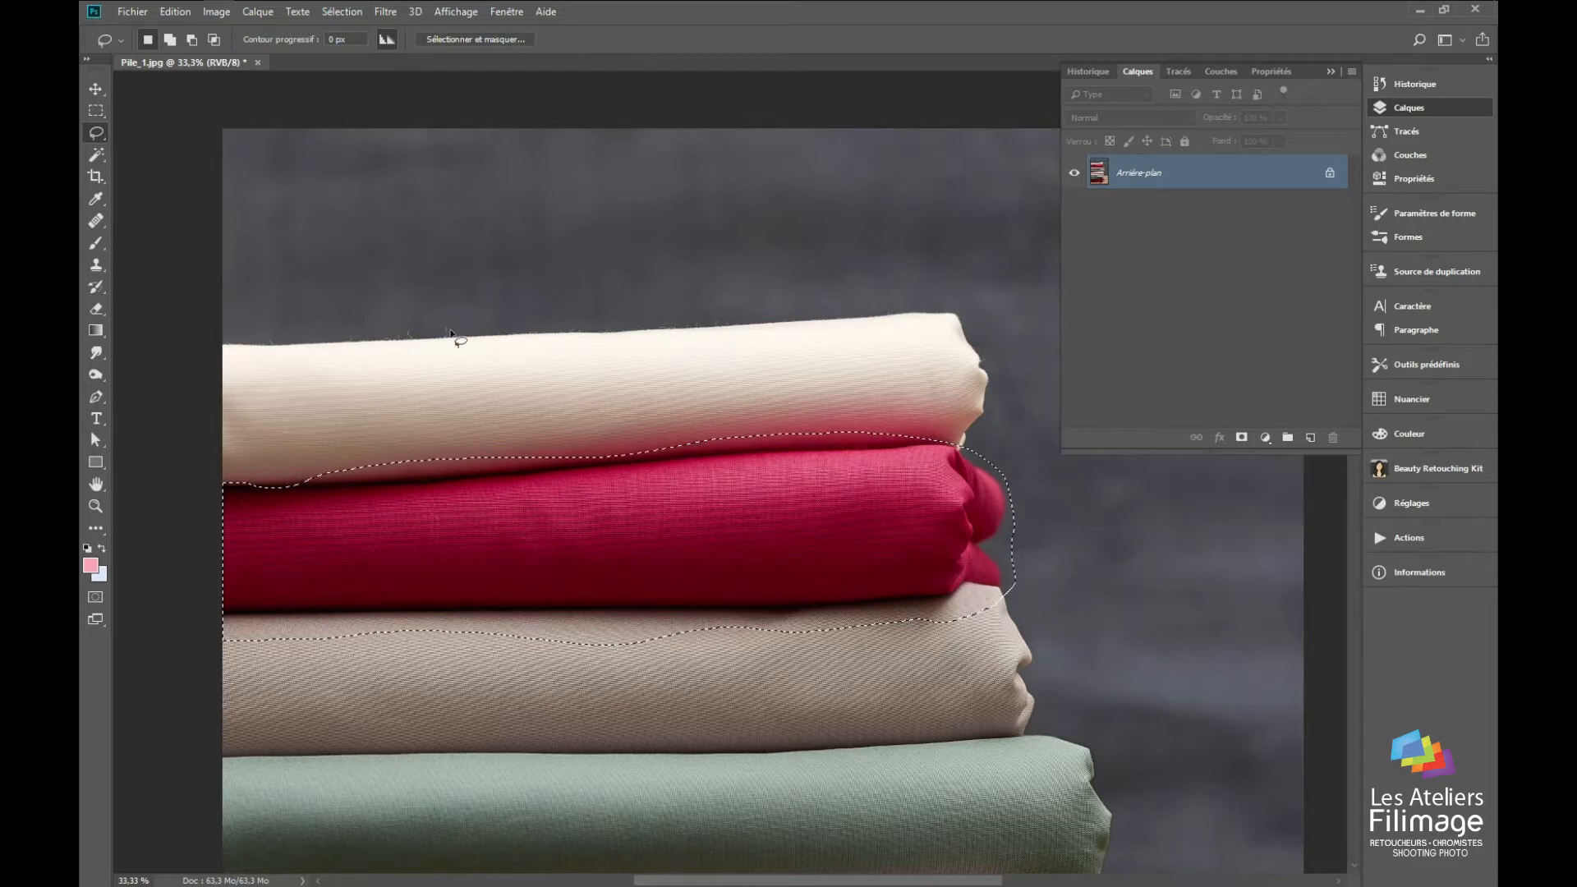
click(190, 39)
drag(374, 486, 471, 478)
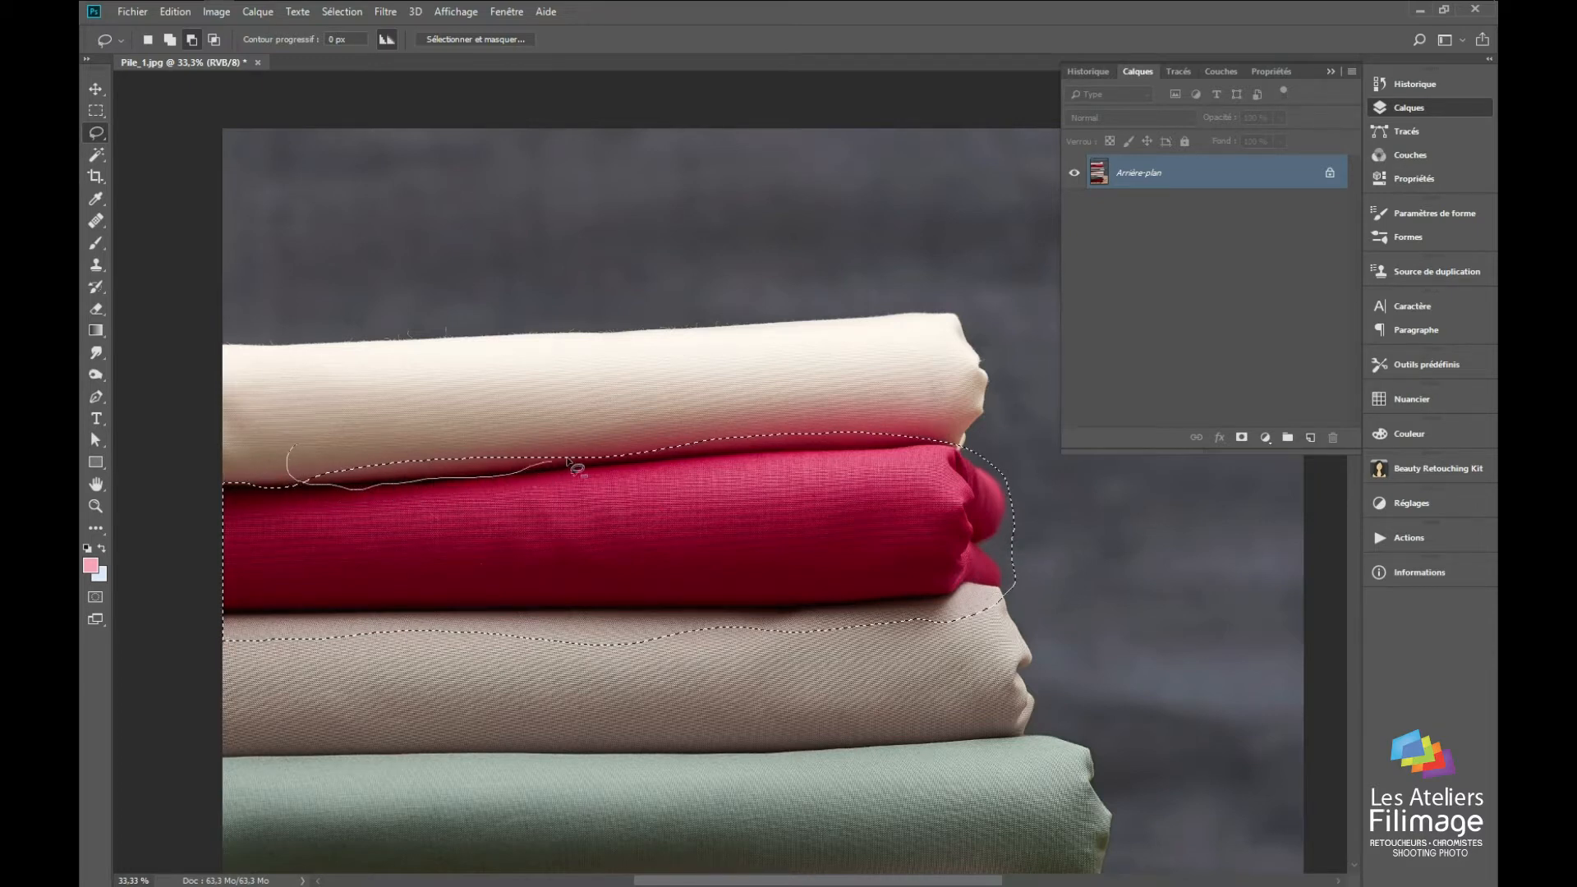
drag(367, 408, 345, 423)
drag(575, 420, 516, 465)
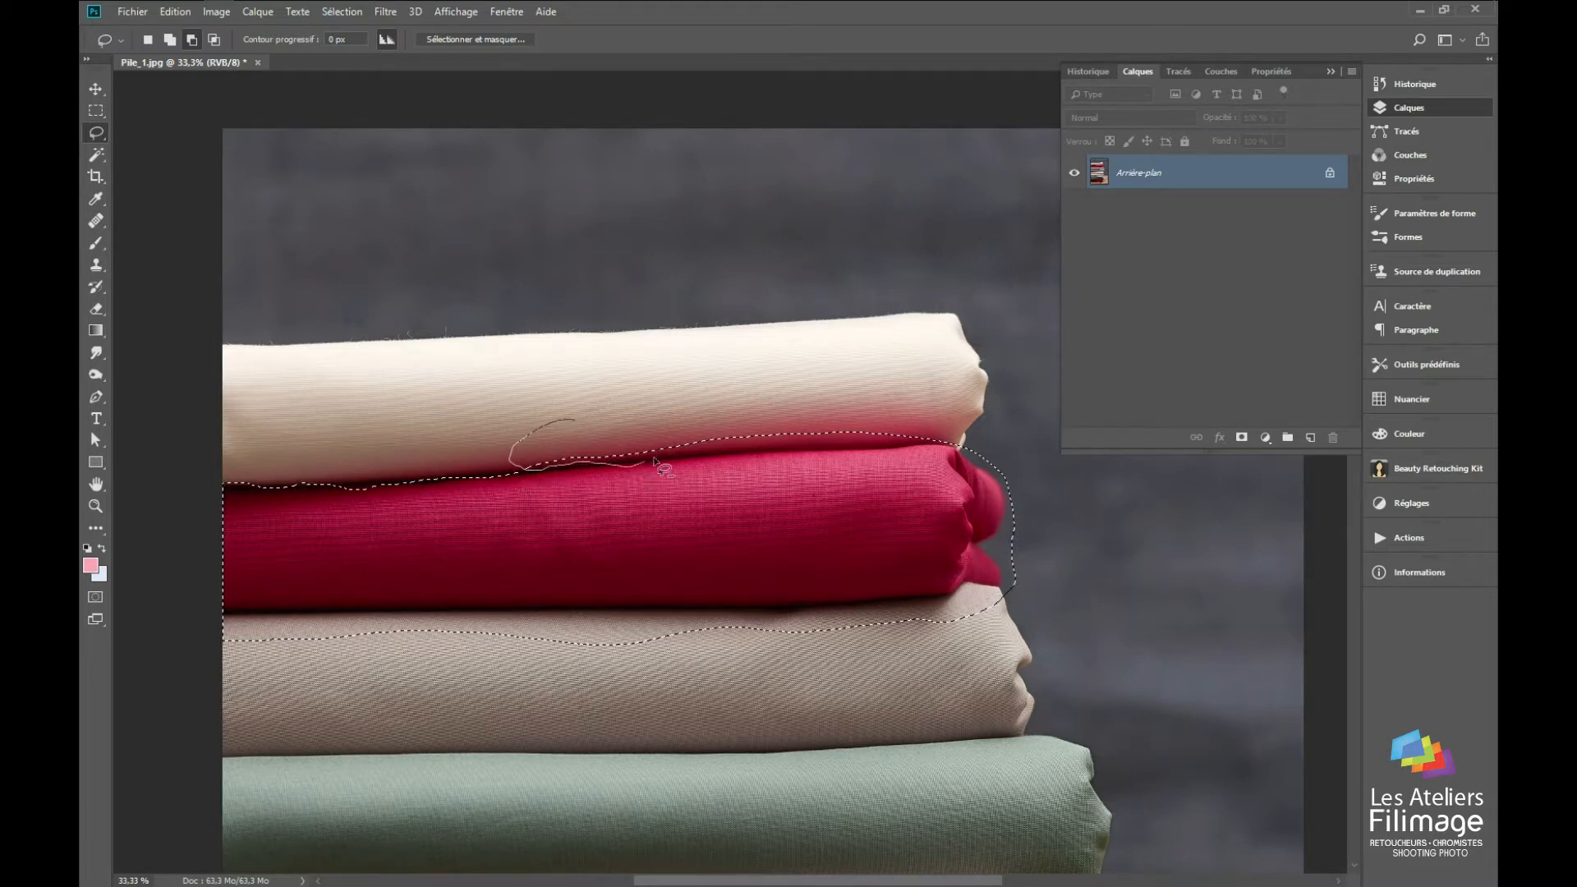
drag(799, 420, 802, 422)
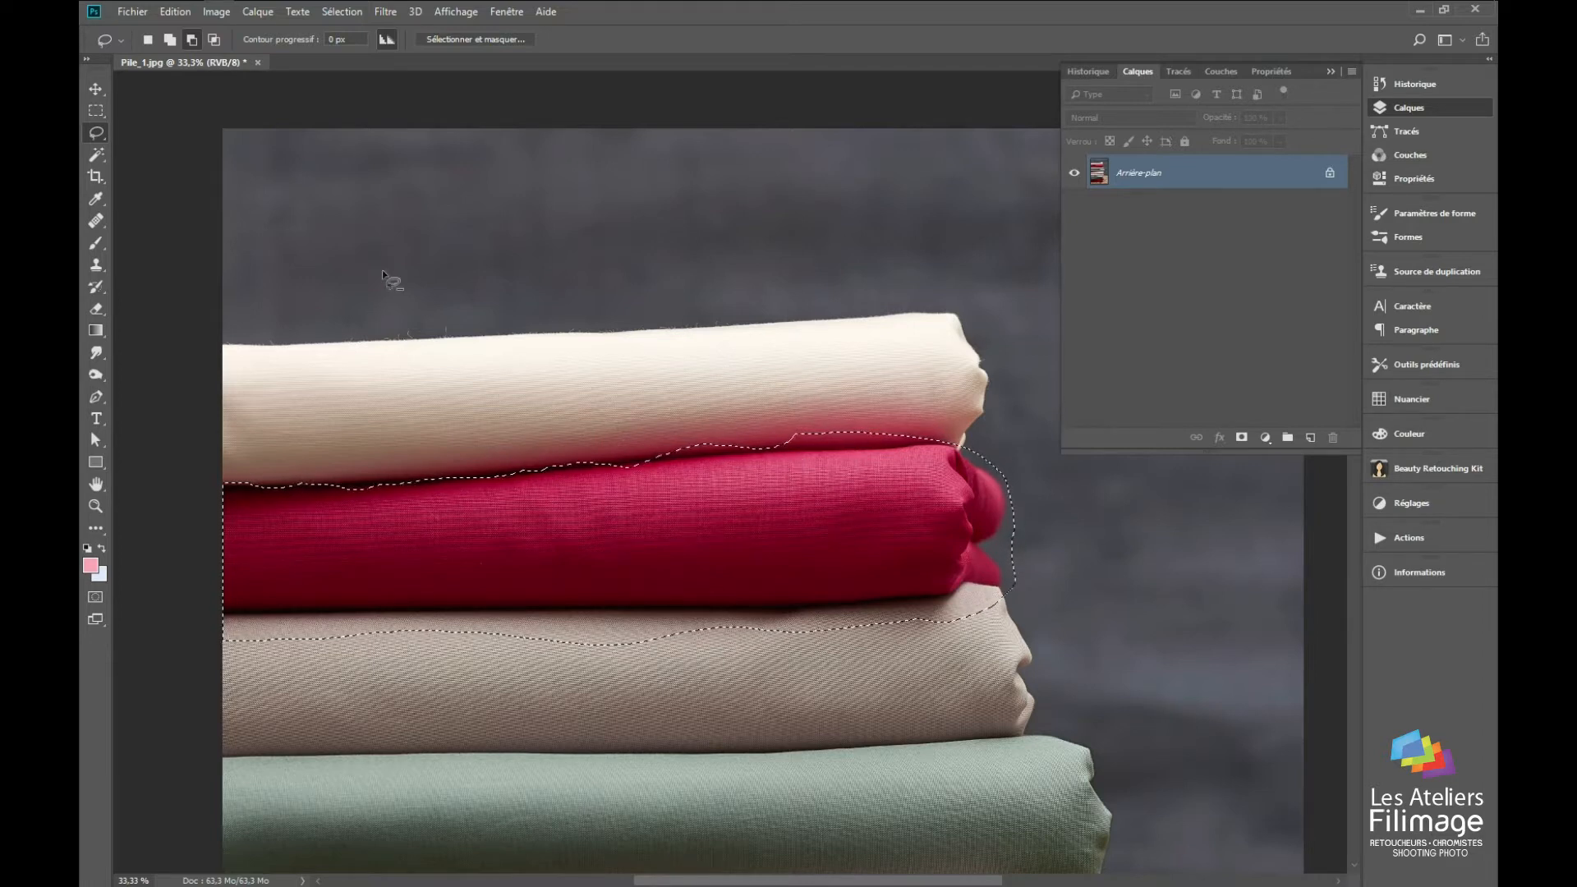
Step: Subtract the rest of the cream strip and the background around the crimson fabric's folded end with the Polygonal Lasso
click(97, 134)
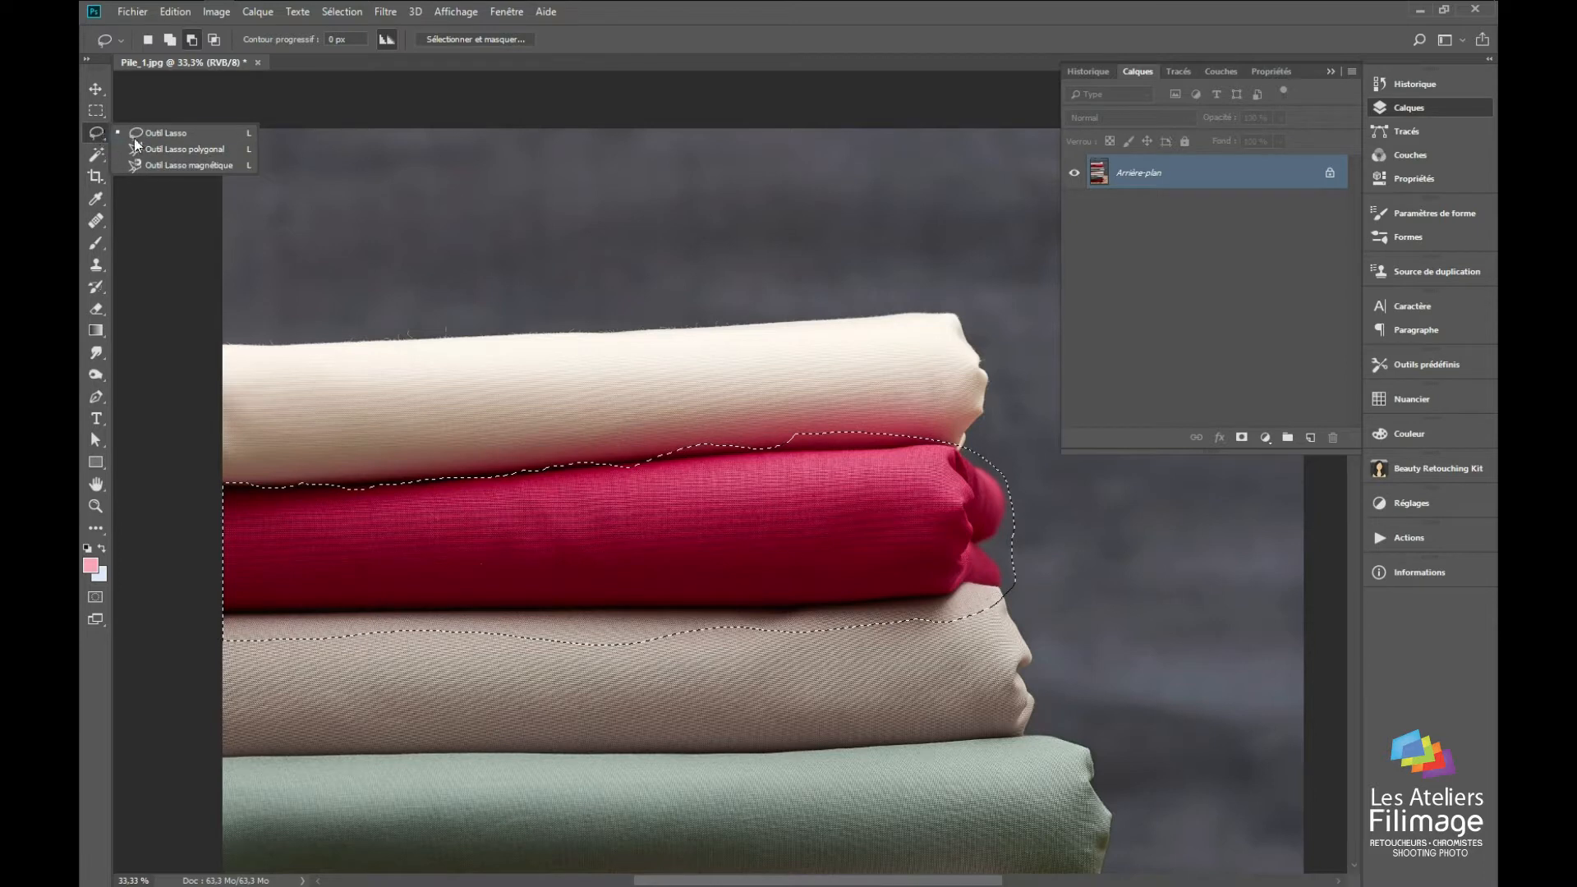
click(156, 148)
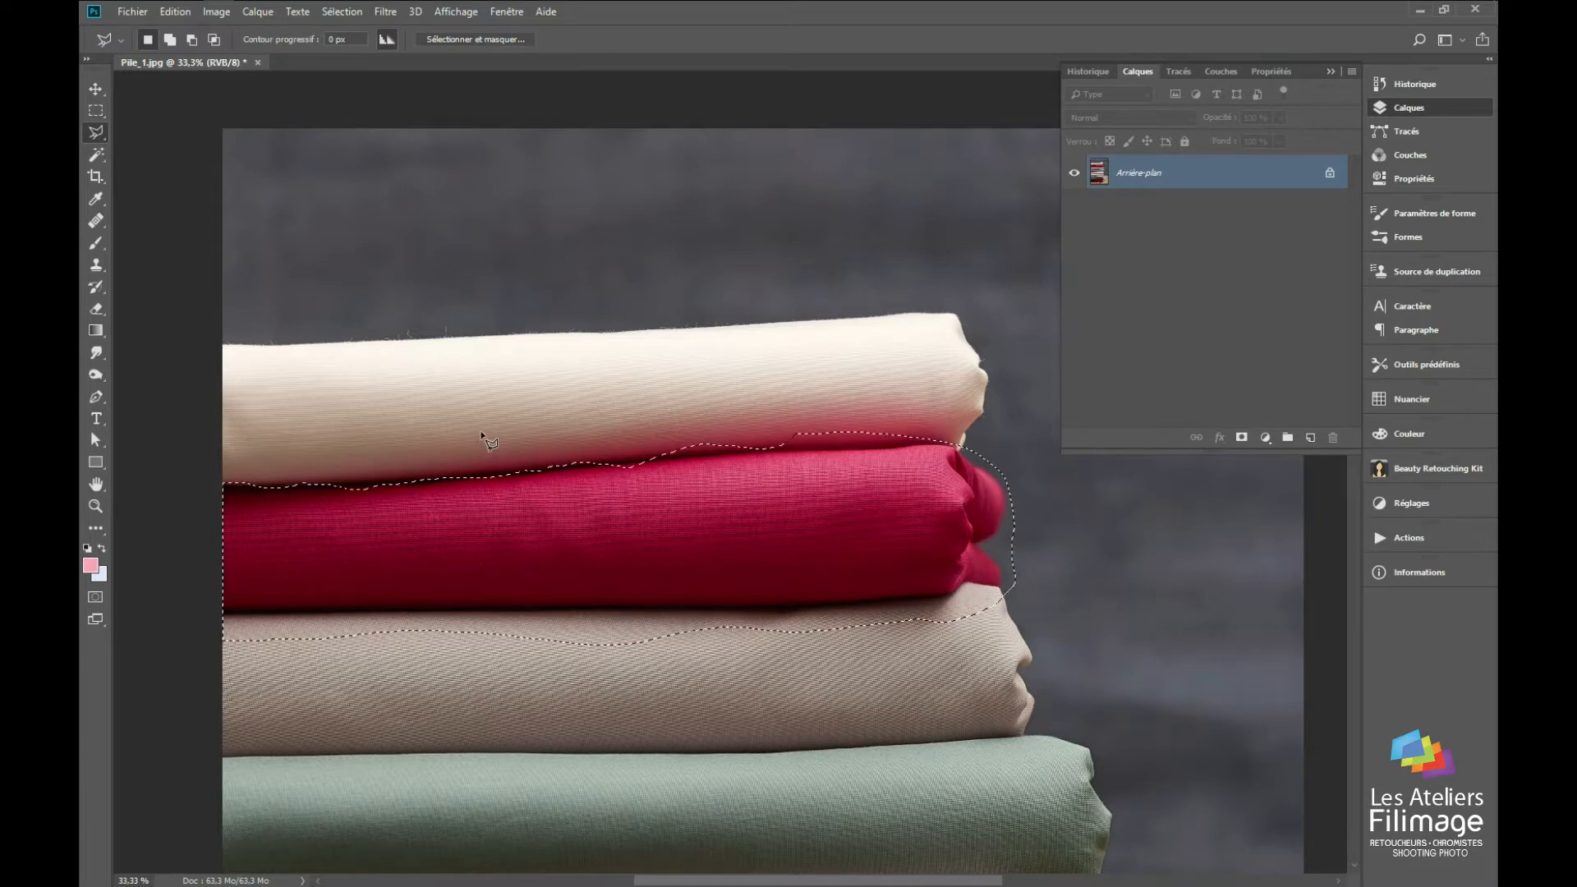
key(alt)
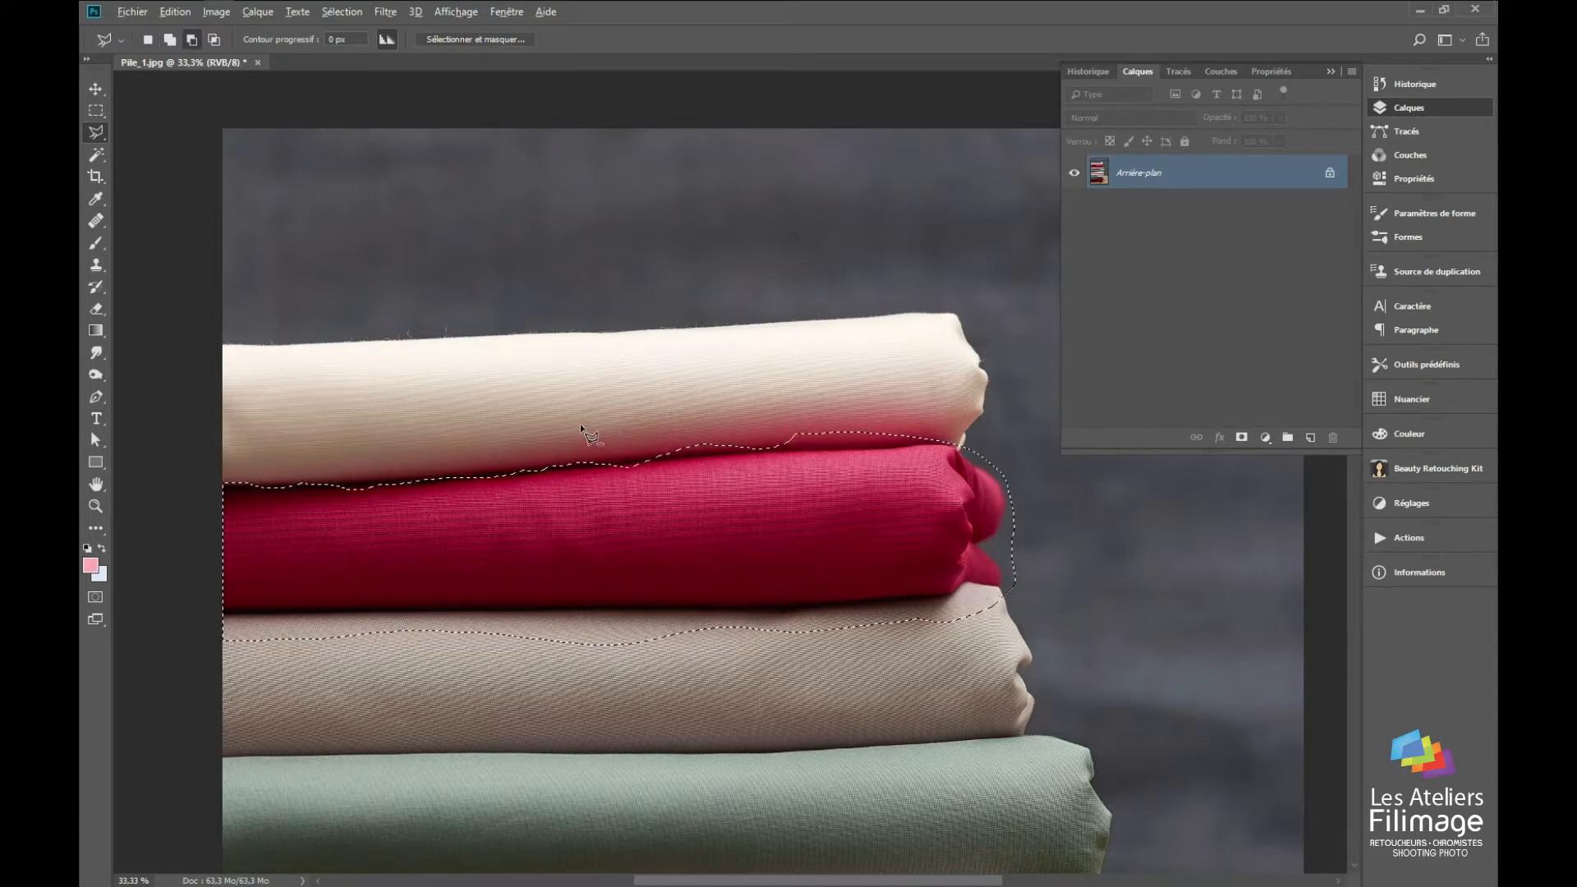
click(191, 39)
click(617, 441)
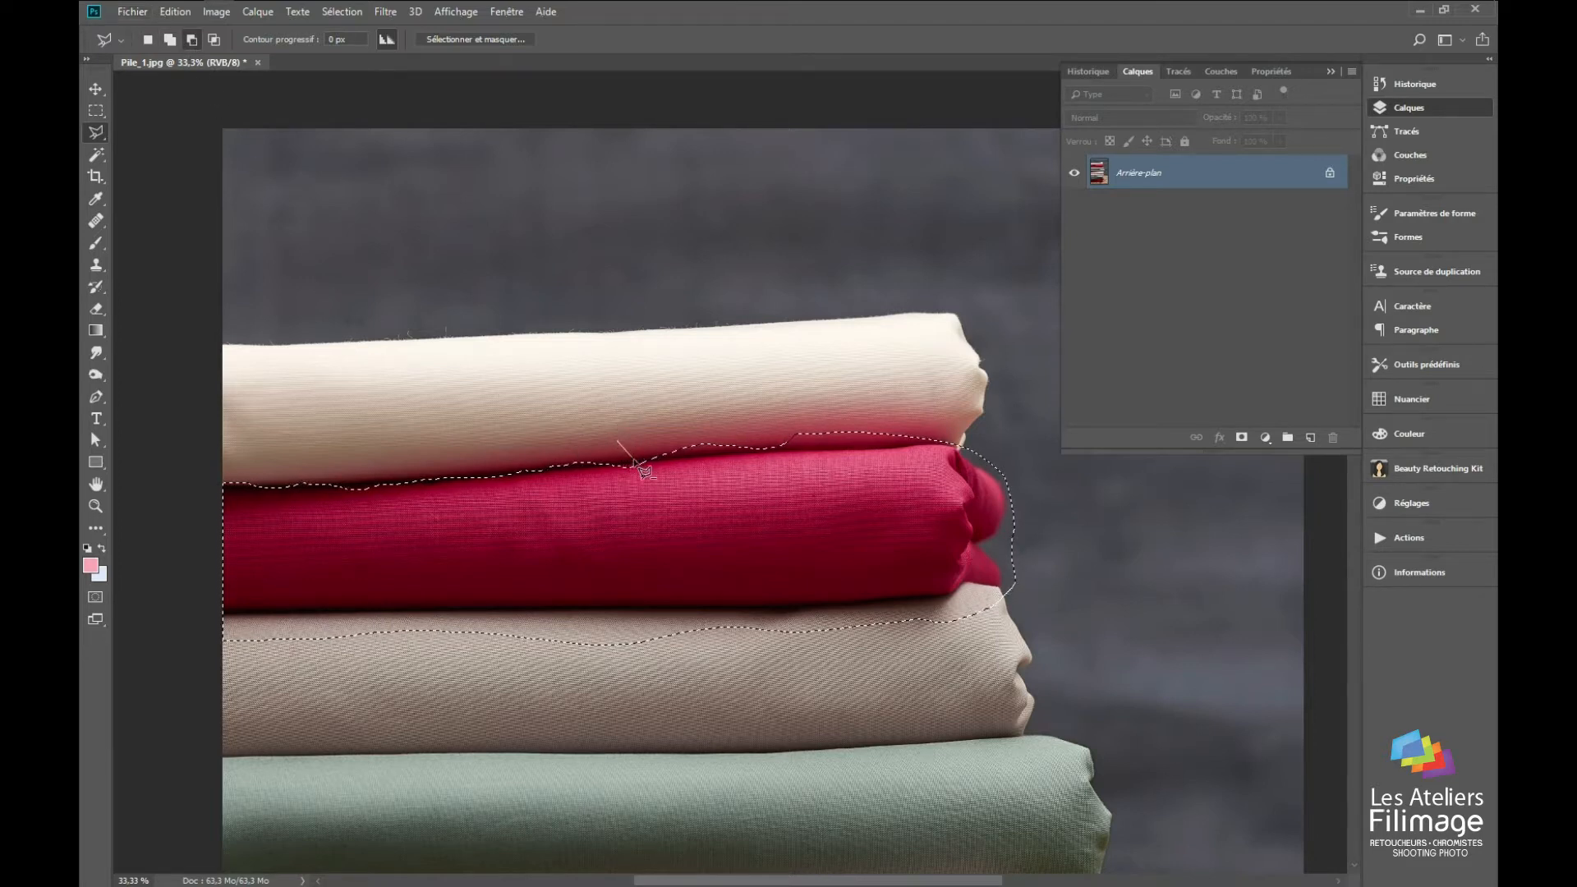
click(635, 460)
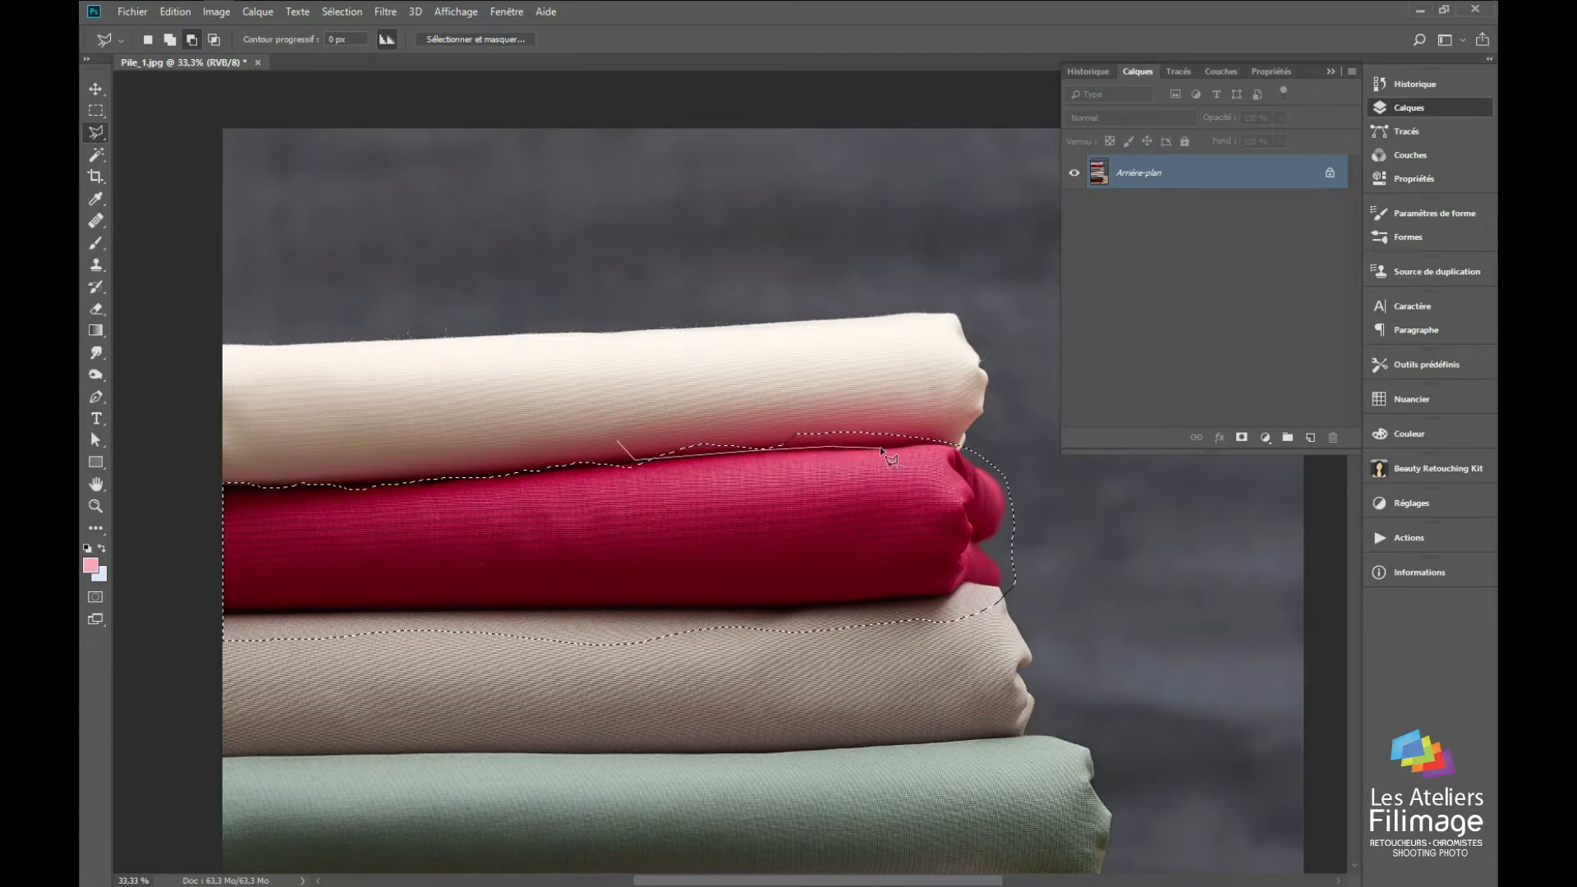
click(955, 443)
click(657, 401)
click(618, 444)
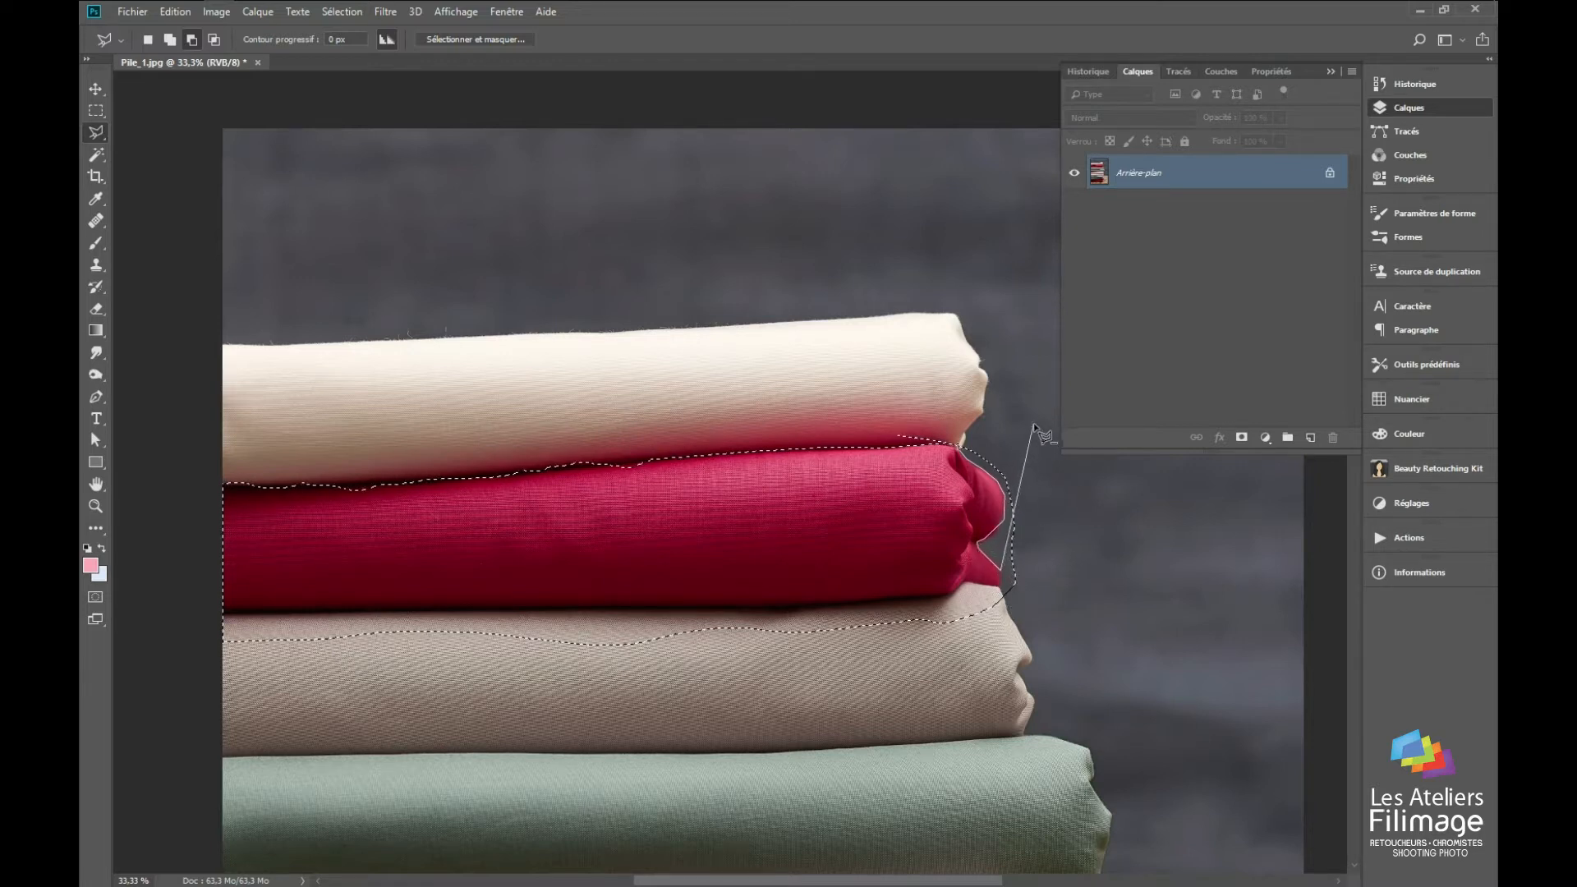
click(909, 448)
Step: Show the Lasso tool variants and cycle through them
key(z)
drag(910, 428, 975, 256)
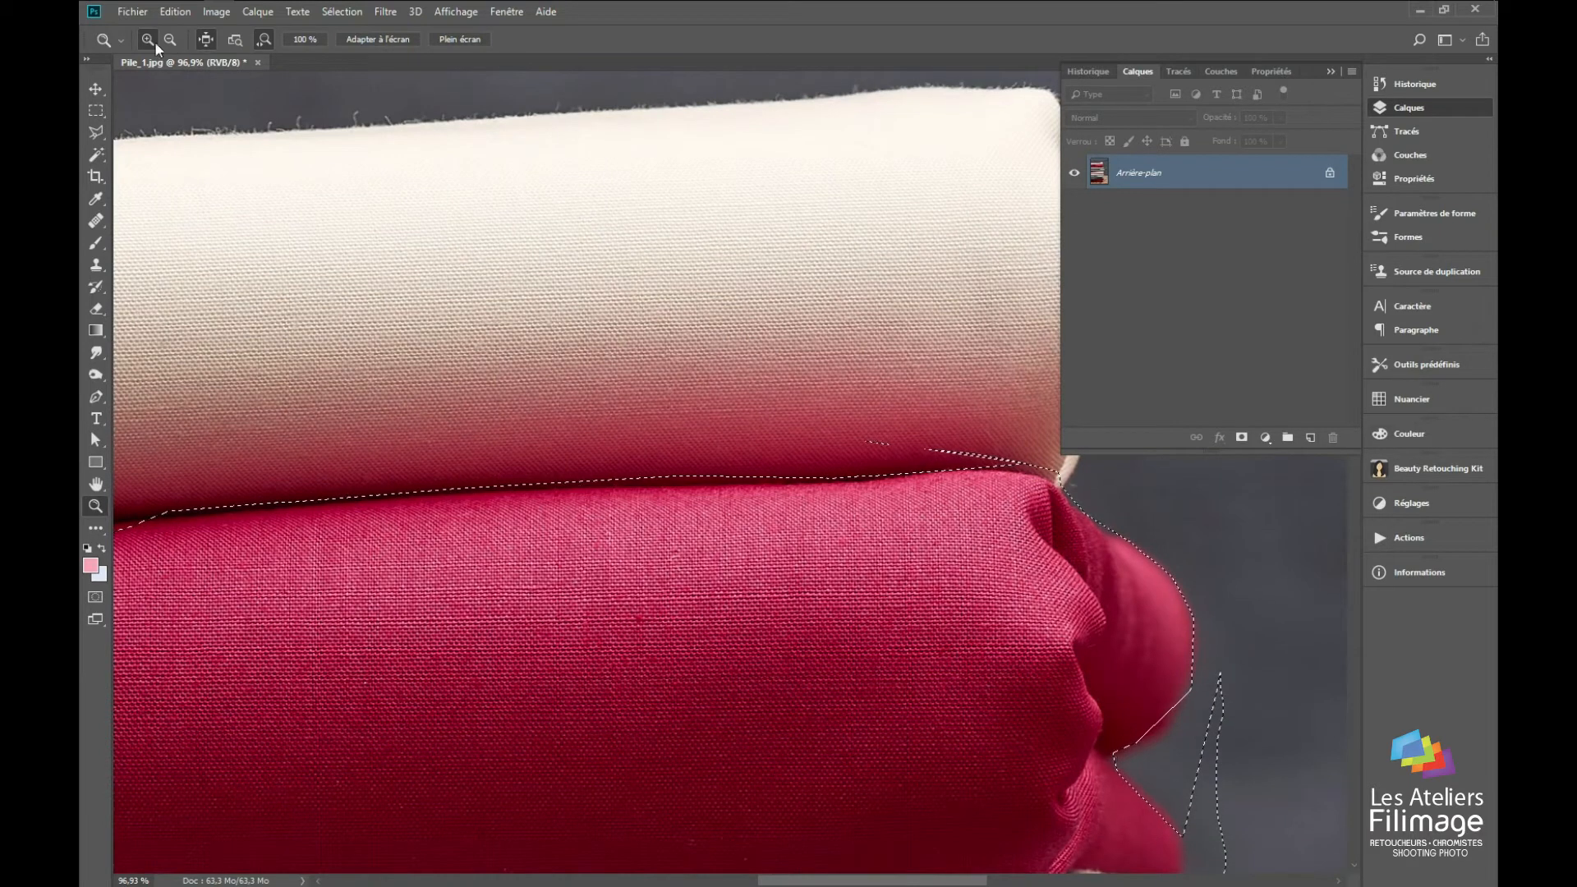
right_click(97, 133)
click(152, 135)
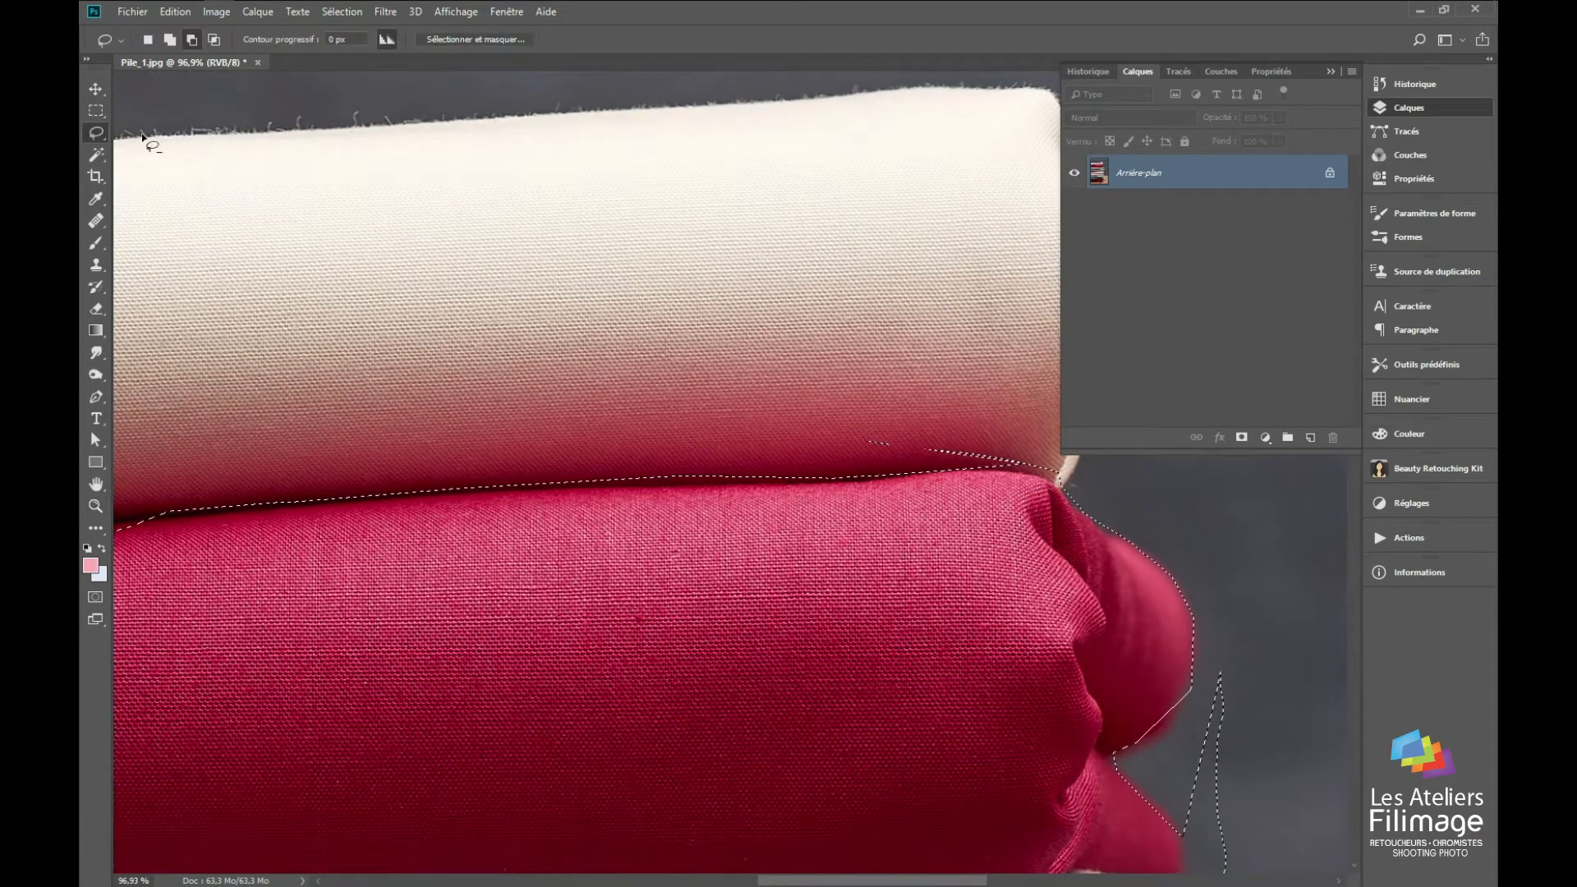
right_click(96, 133)
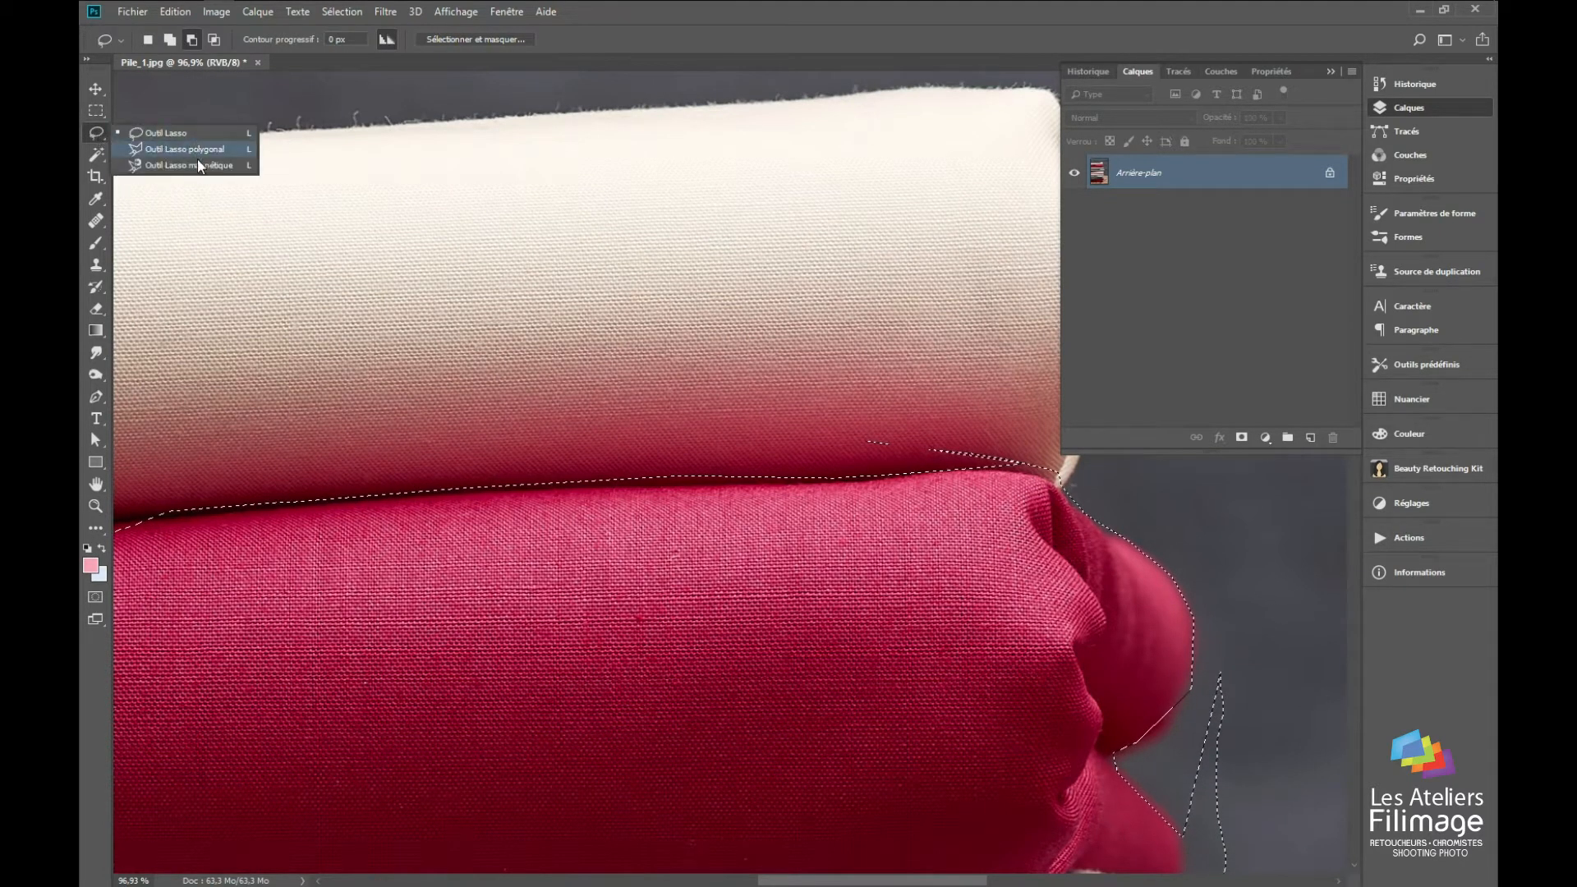
click(188, 136)
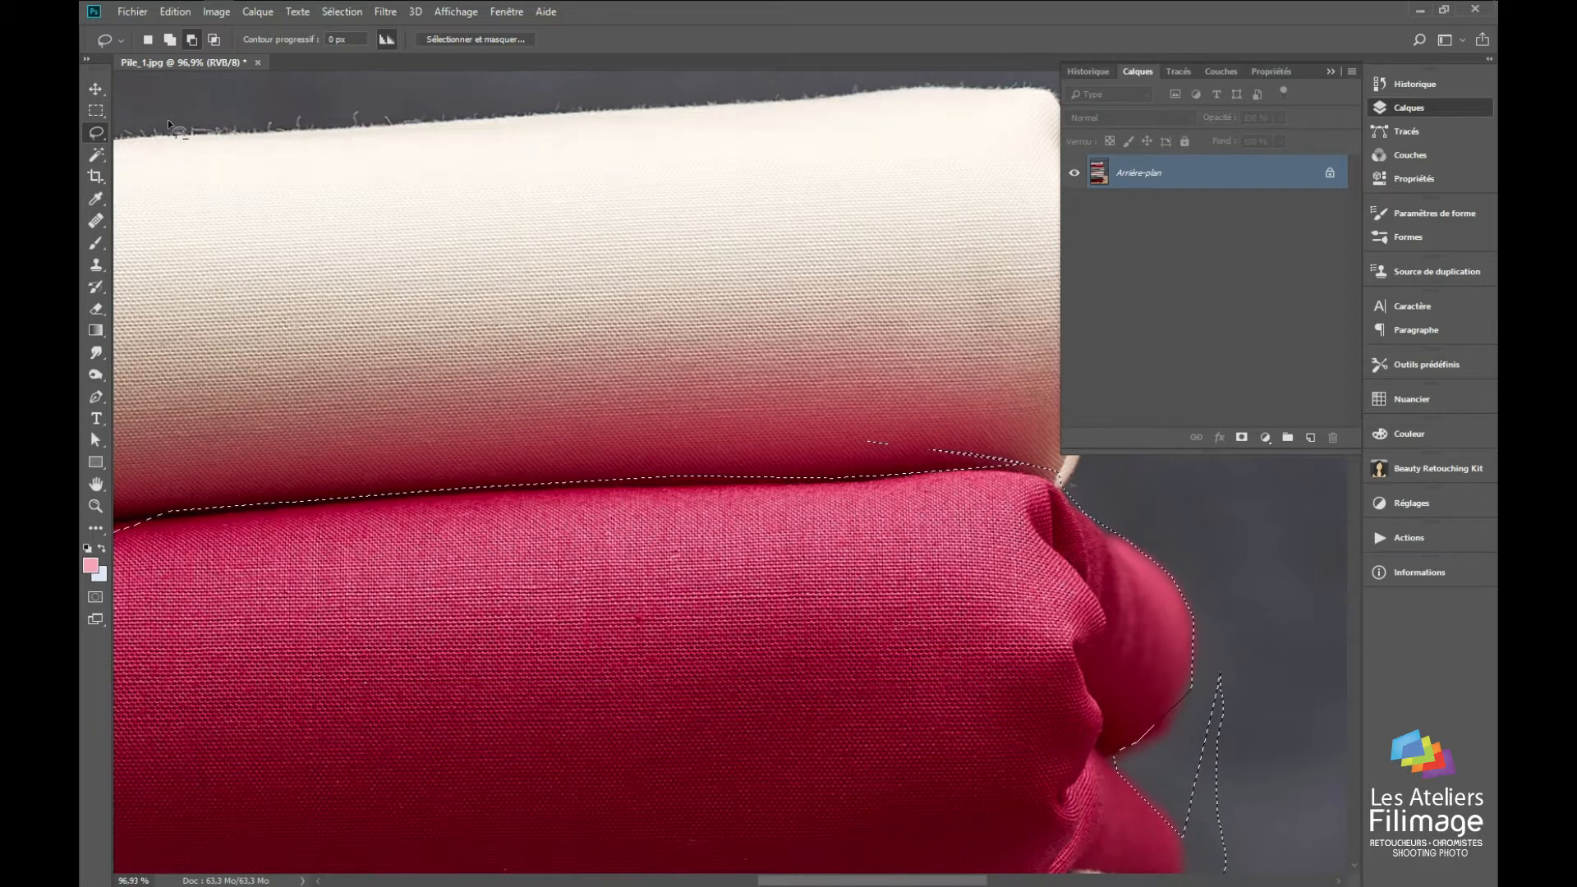
key(shift+l)
key(shift+l)
key(shift+l)
key(shift+l)
key(shift+l)
key(shift+l)
key(shift+l)
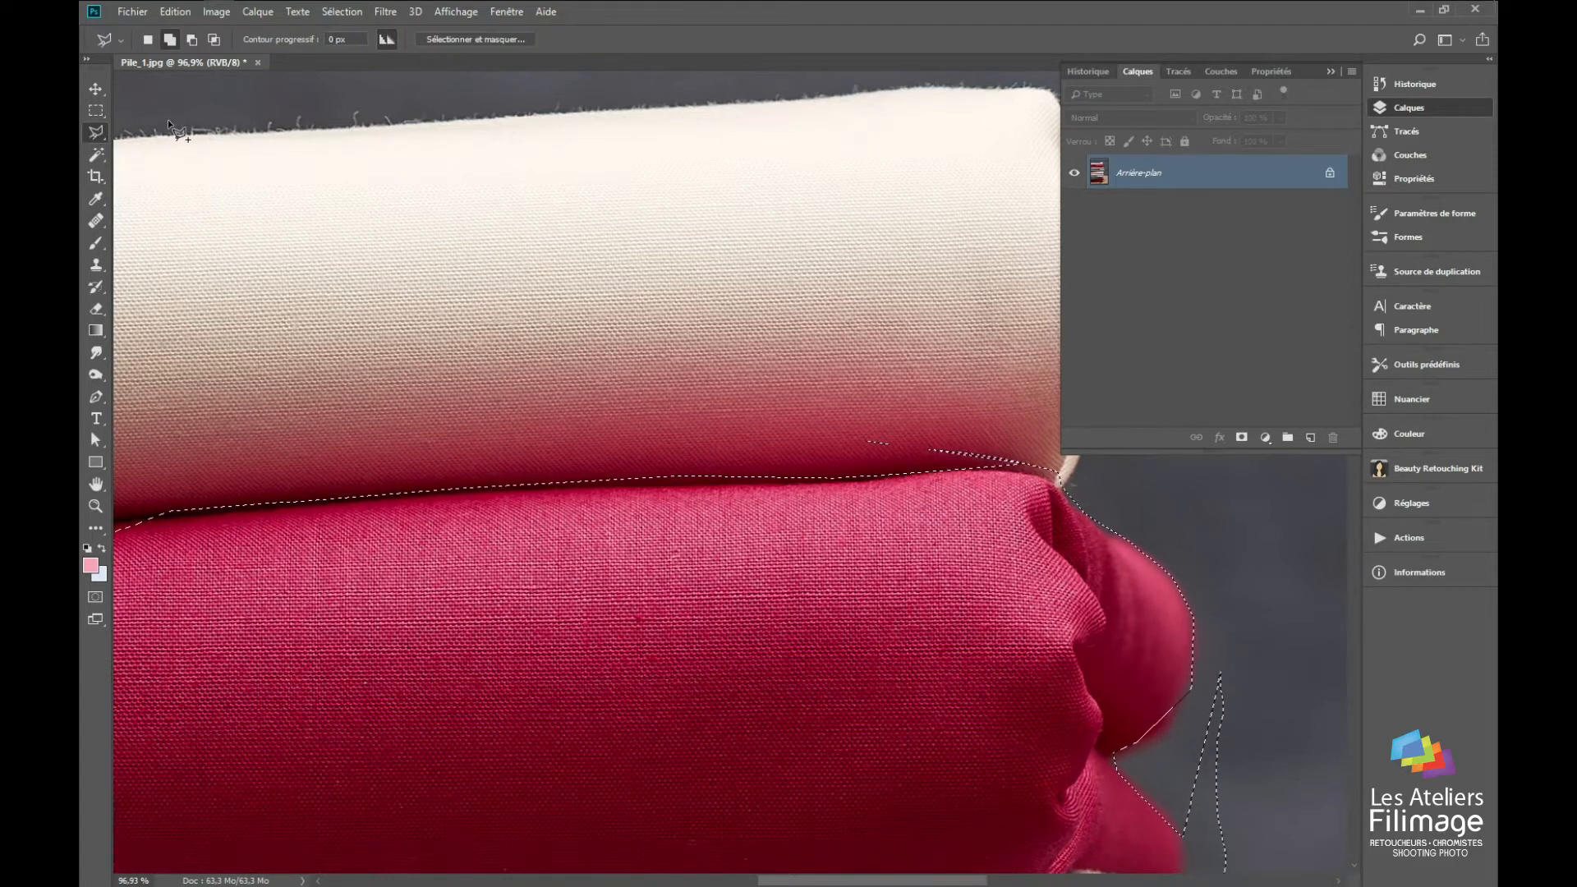
Step: Show the marquee tool variants and cycle between the rectangular and elliptical marquees
click(96, 111)
right_click(98, 112)
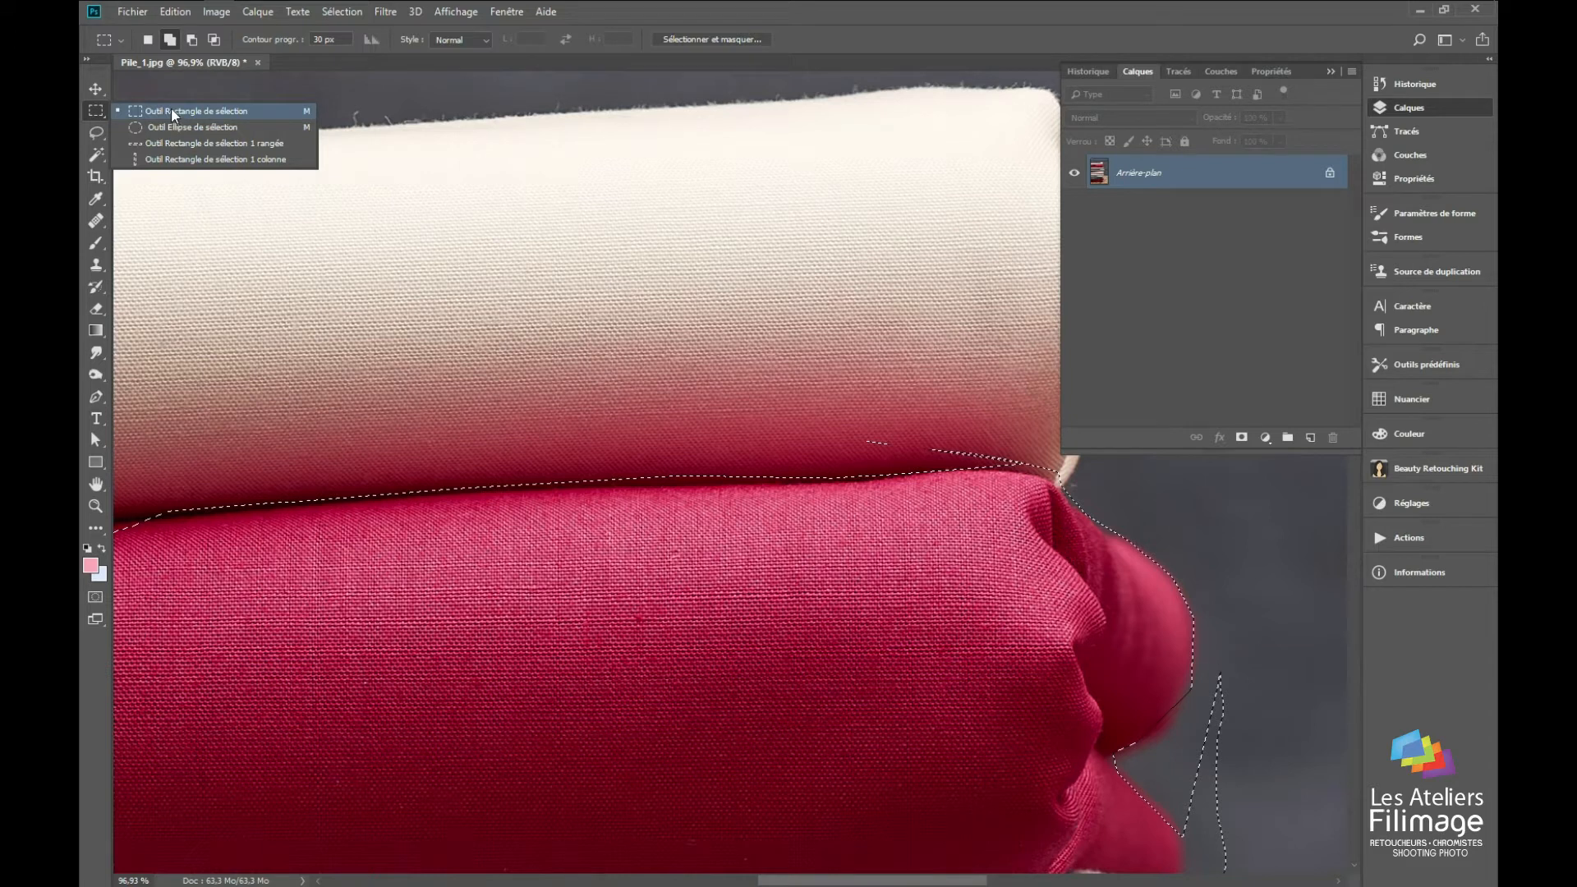
click(196, 380)
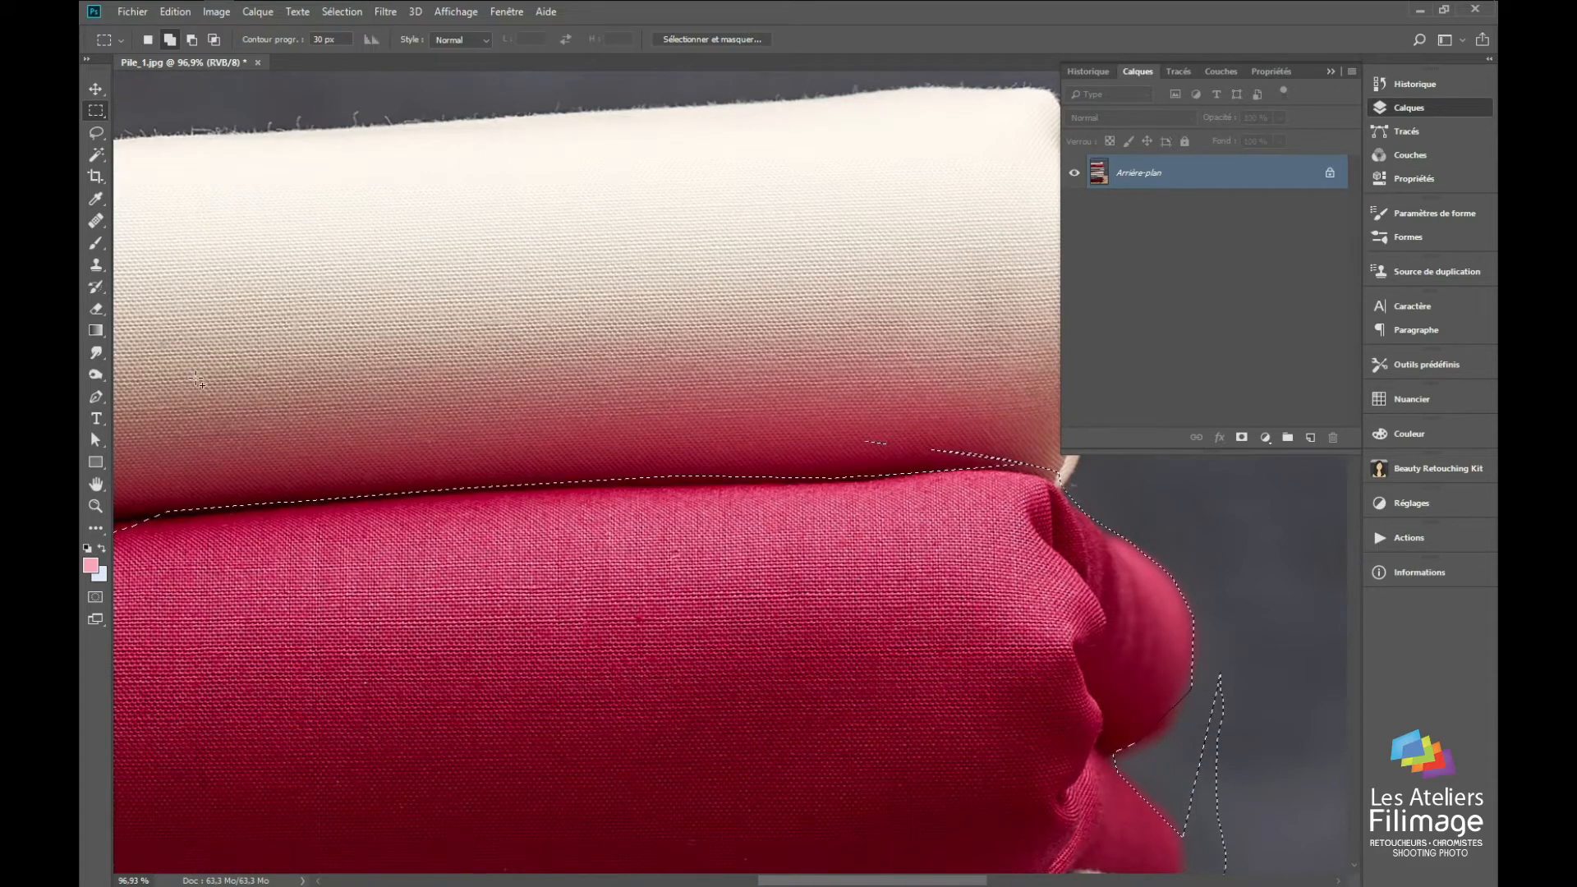
key(shift+m)
key(shift+m)
key(shift+m)
key(shift+m)
key(shift+m)
key(shift+m)
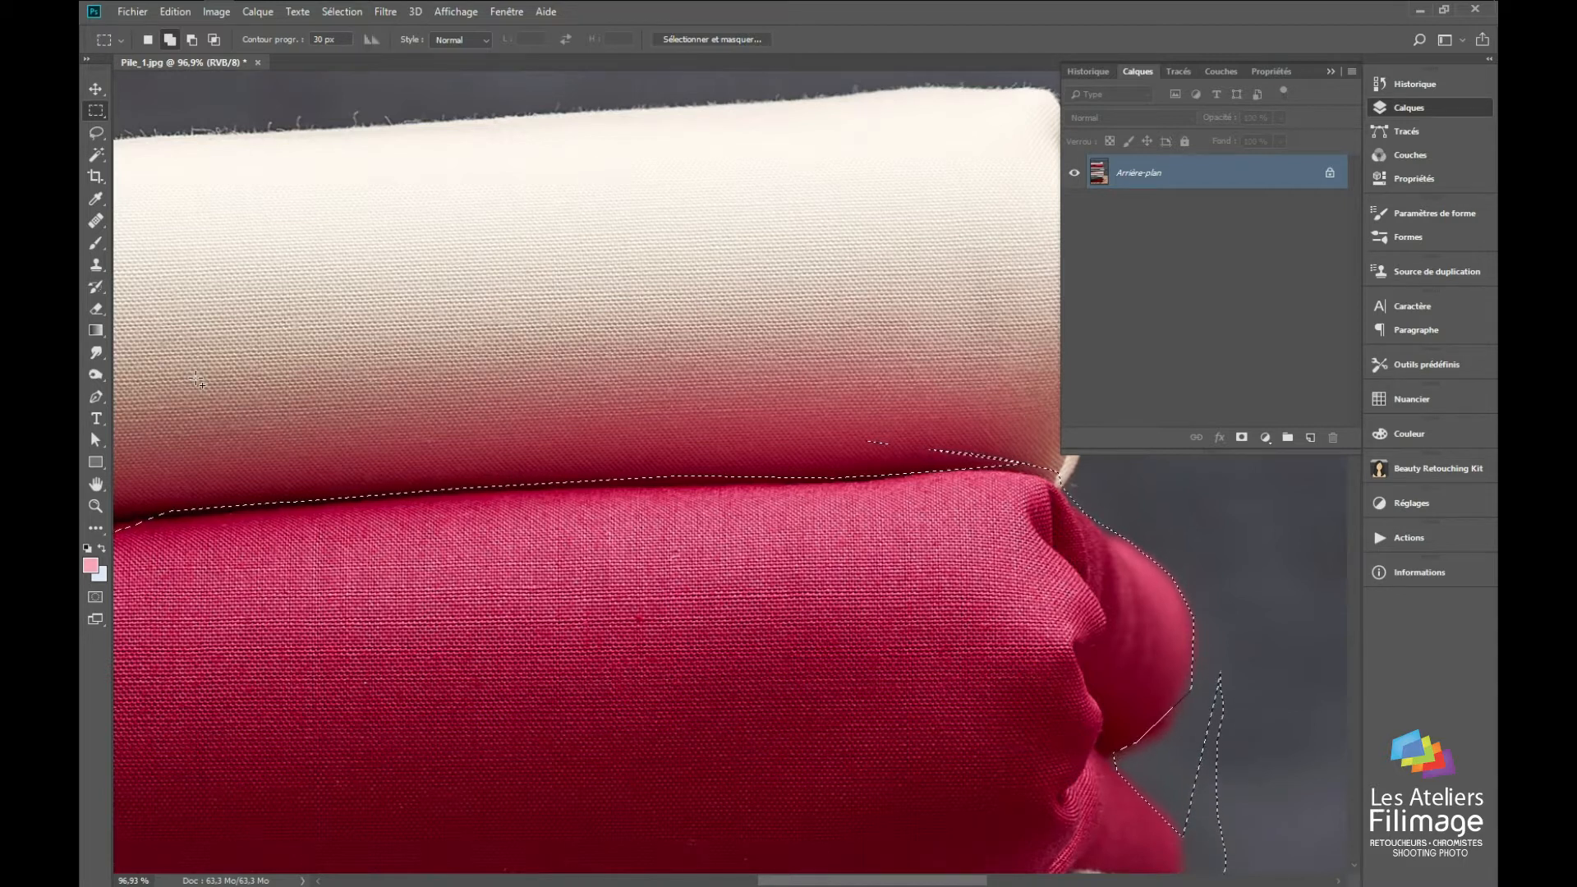
Step: Subtract the small stray selection above the crimson edge with the Lasso, and add a rounded area over the cream fabric near the folded end
key(l)
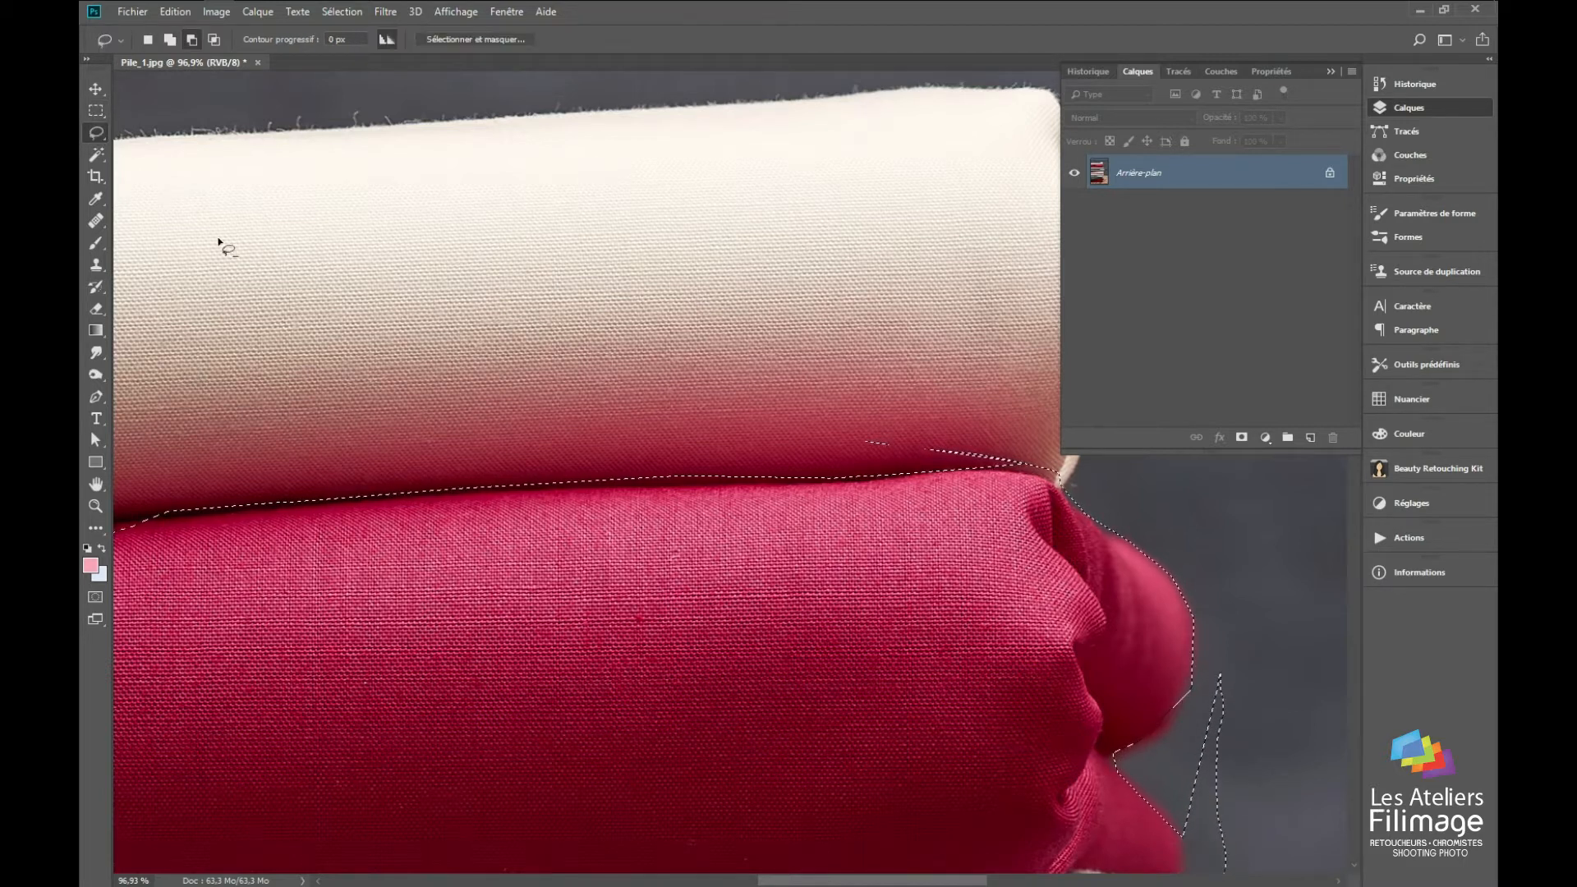
key(alt)
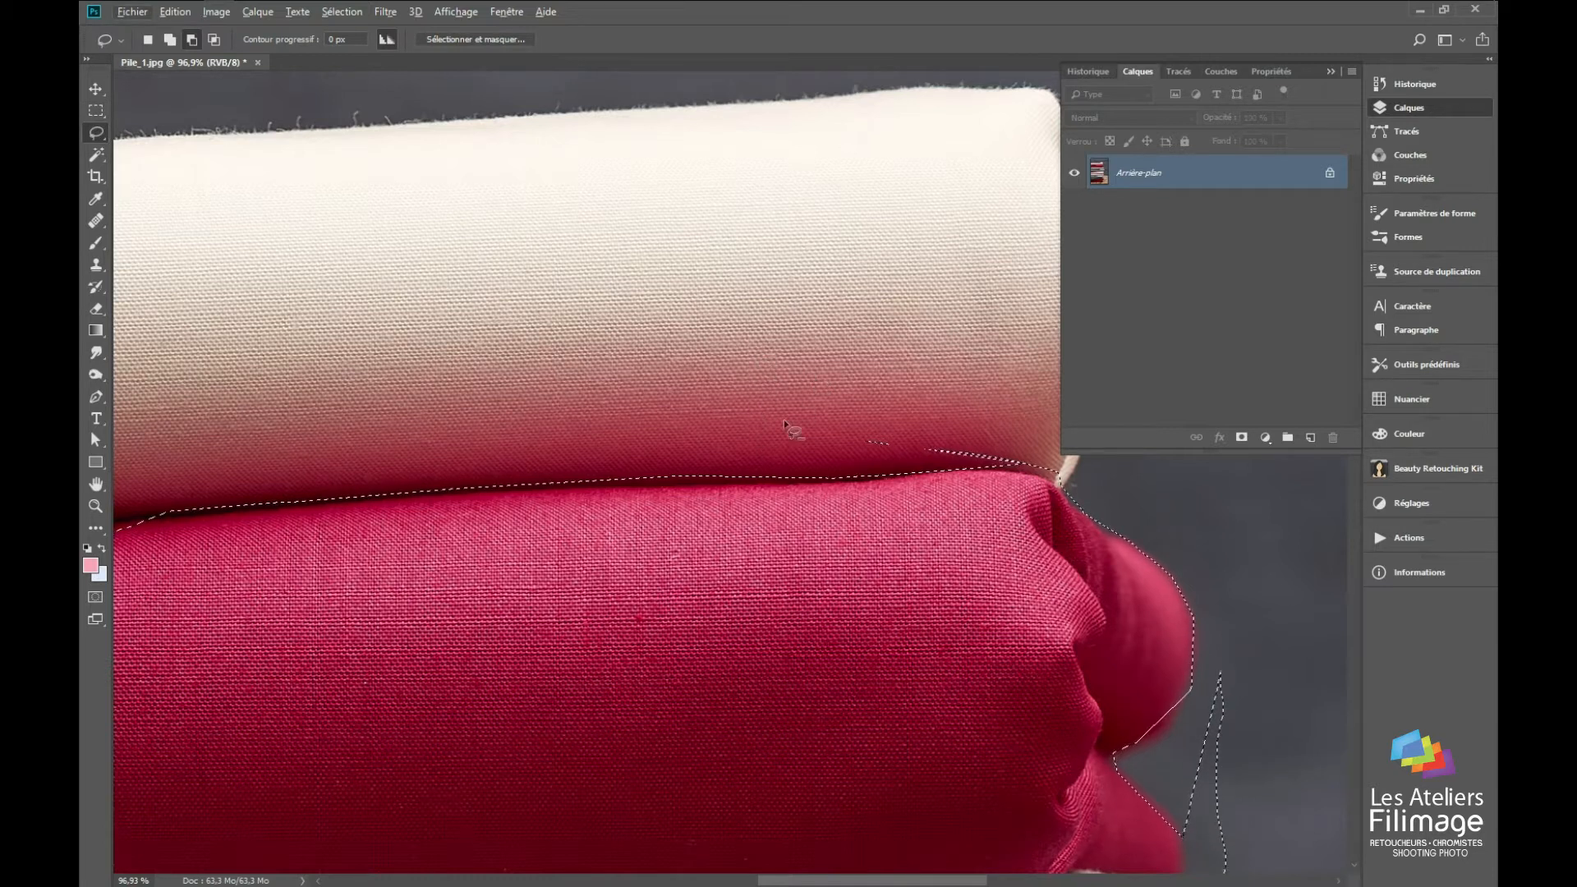
drag(898, 411, 851, 404)
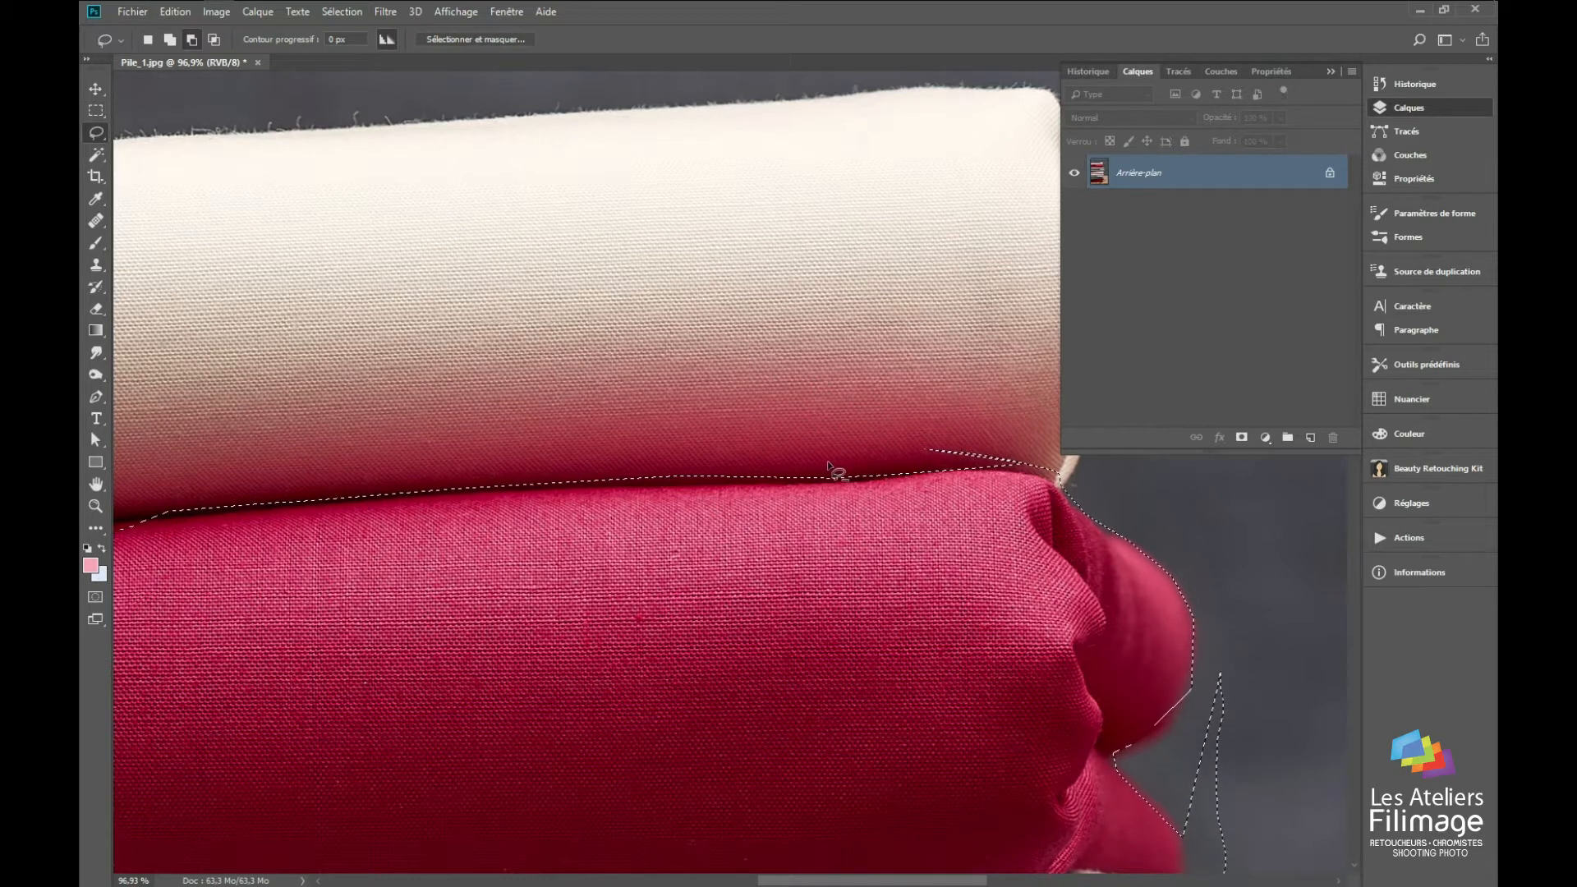
drag(933, 448, 905, 493)
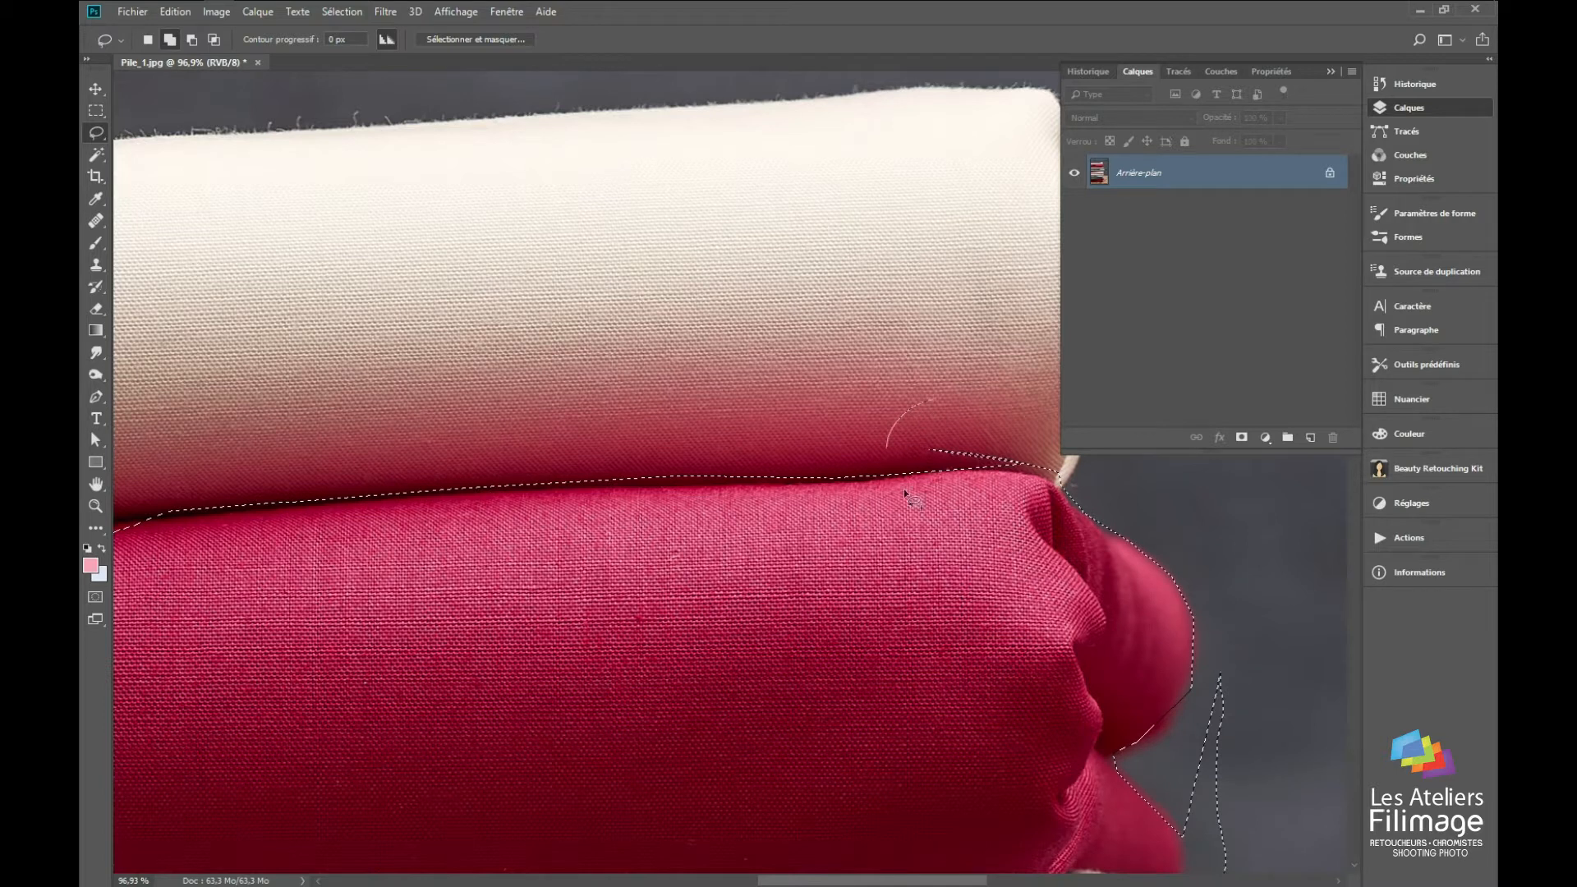
drag(794, 516, 789, 526)
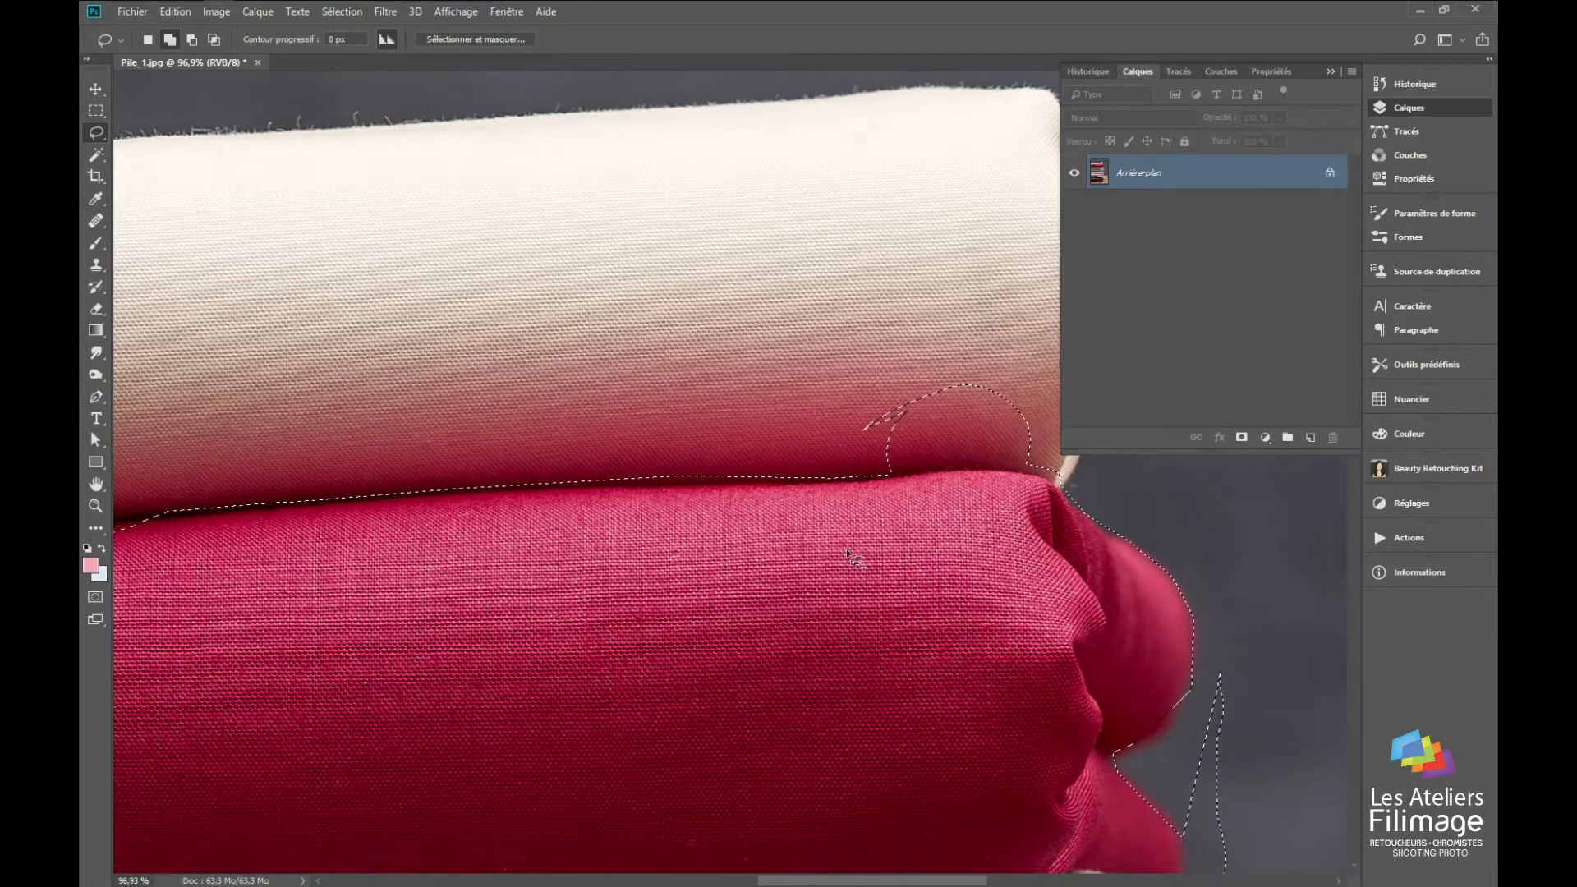
Step: Subtract the rounded area over the cream fabric so the selection follows the crimson fabric's upper edge
drag(870, 351, 827, 401)
mouse_move(850, 466)
mouse_down()
mouse_move(889, 482)
mouse_move(843, 448)
mouse_up()
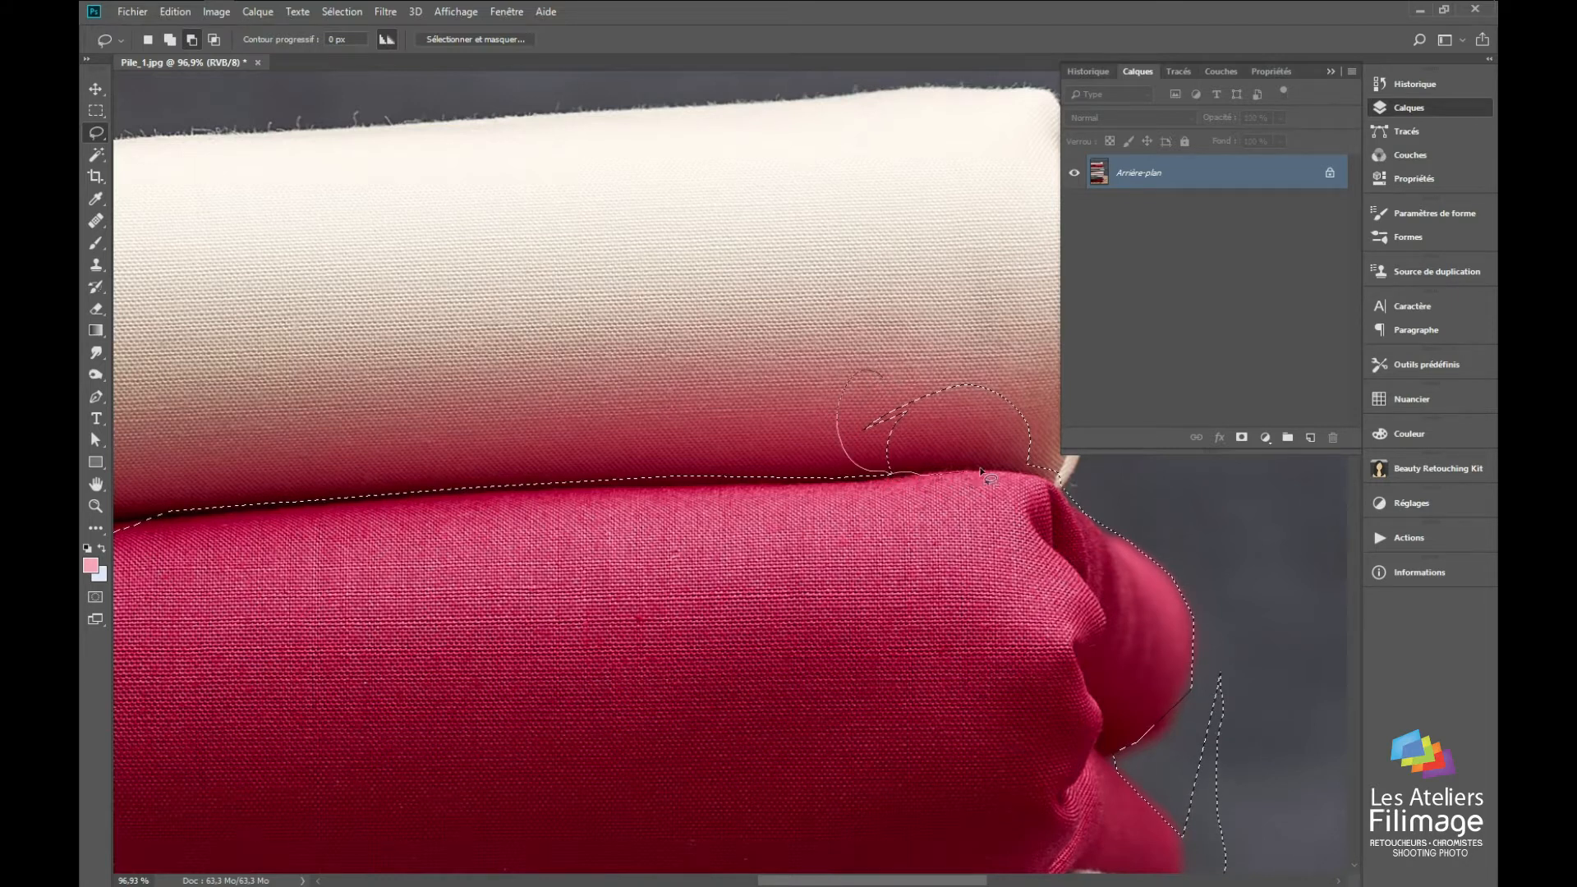
drag(846, 411, 853, 423)
mouse_move(943, 619)
mouse_down()
mouse_move(894, 449)
mouse_move(904, 390)
mouse_up()
Step: Activate the Magic Wand with its sample size set to Echantillon ponctuel
key(z)
drag(743, 383, 618, 429)
drag(307, 386, 335, 349)
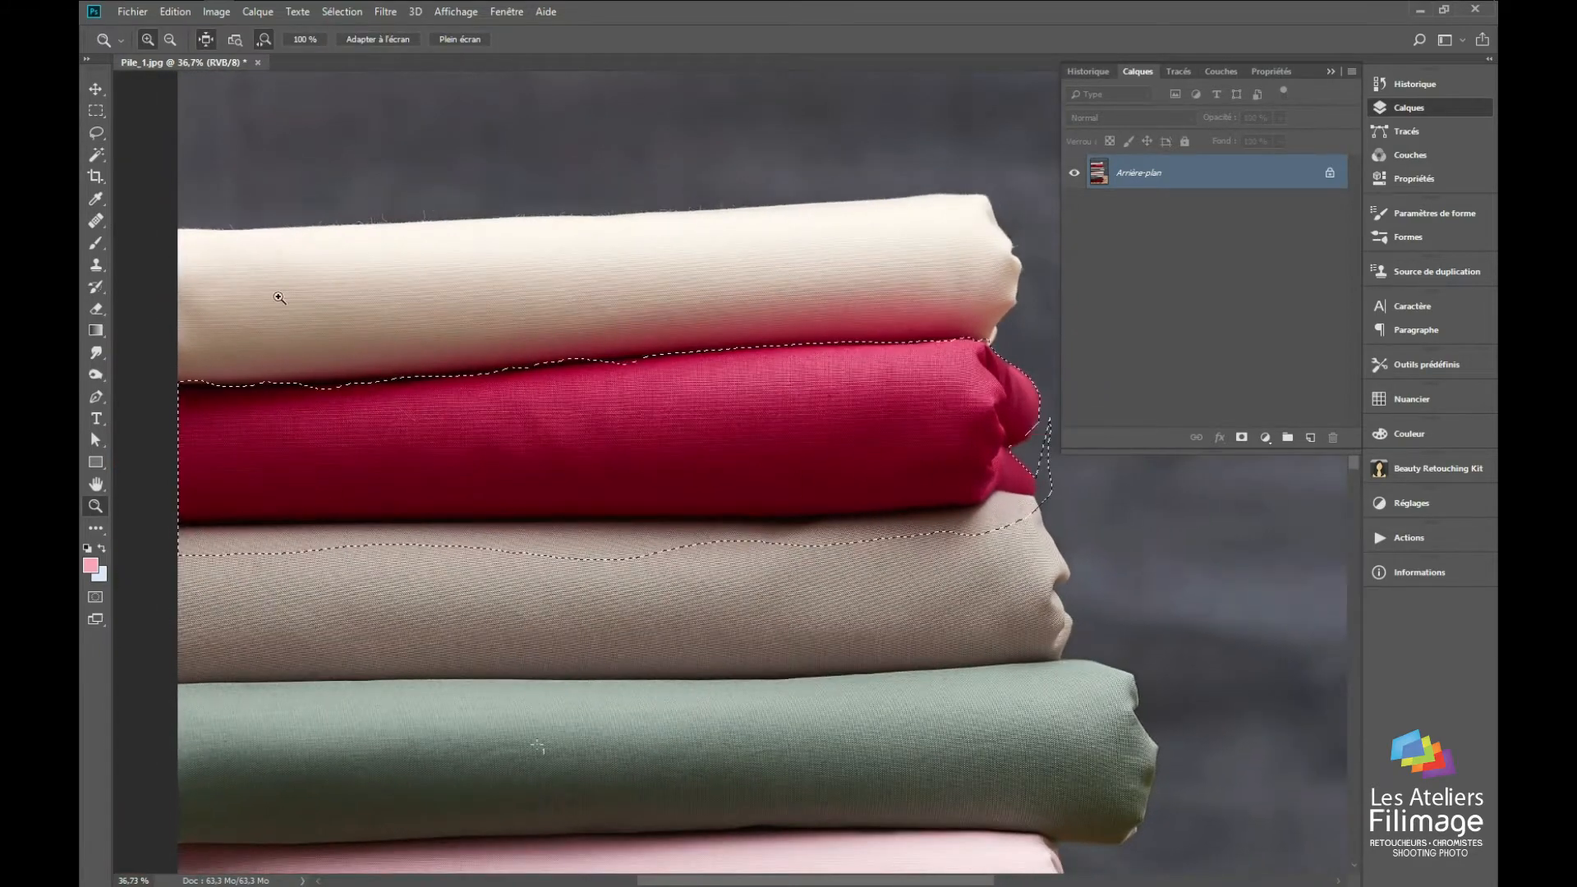
click(97, 153)
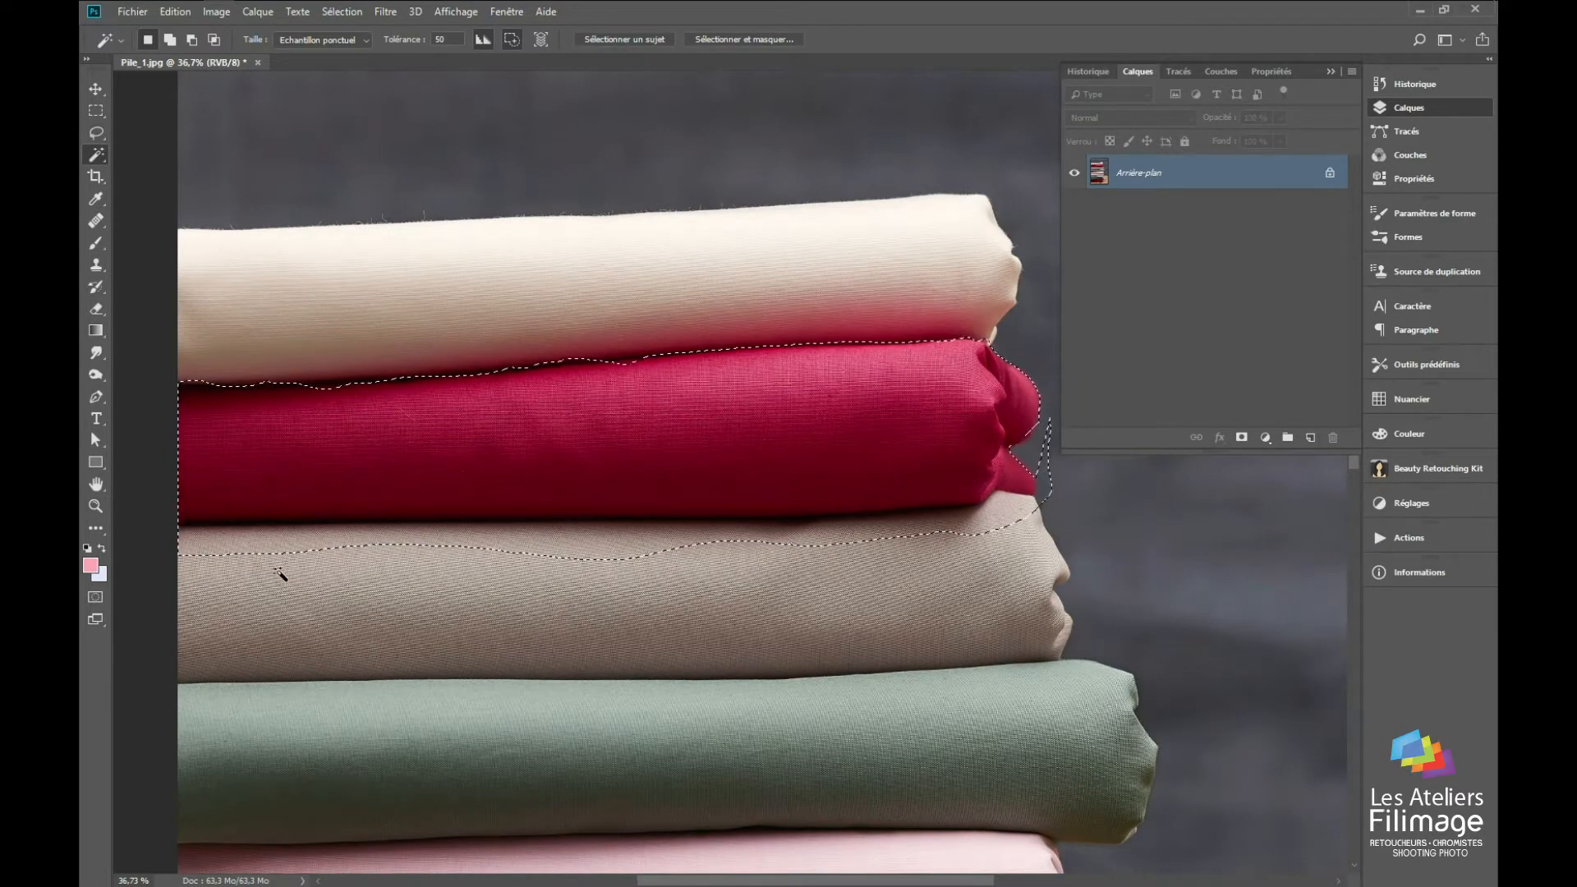
key(z)
drag(226, 499, 278, 469)
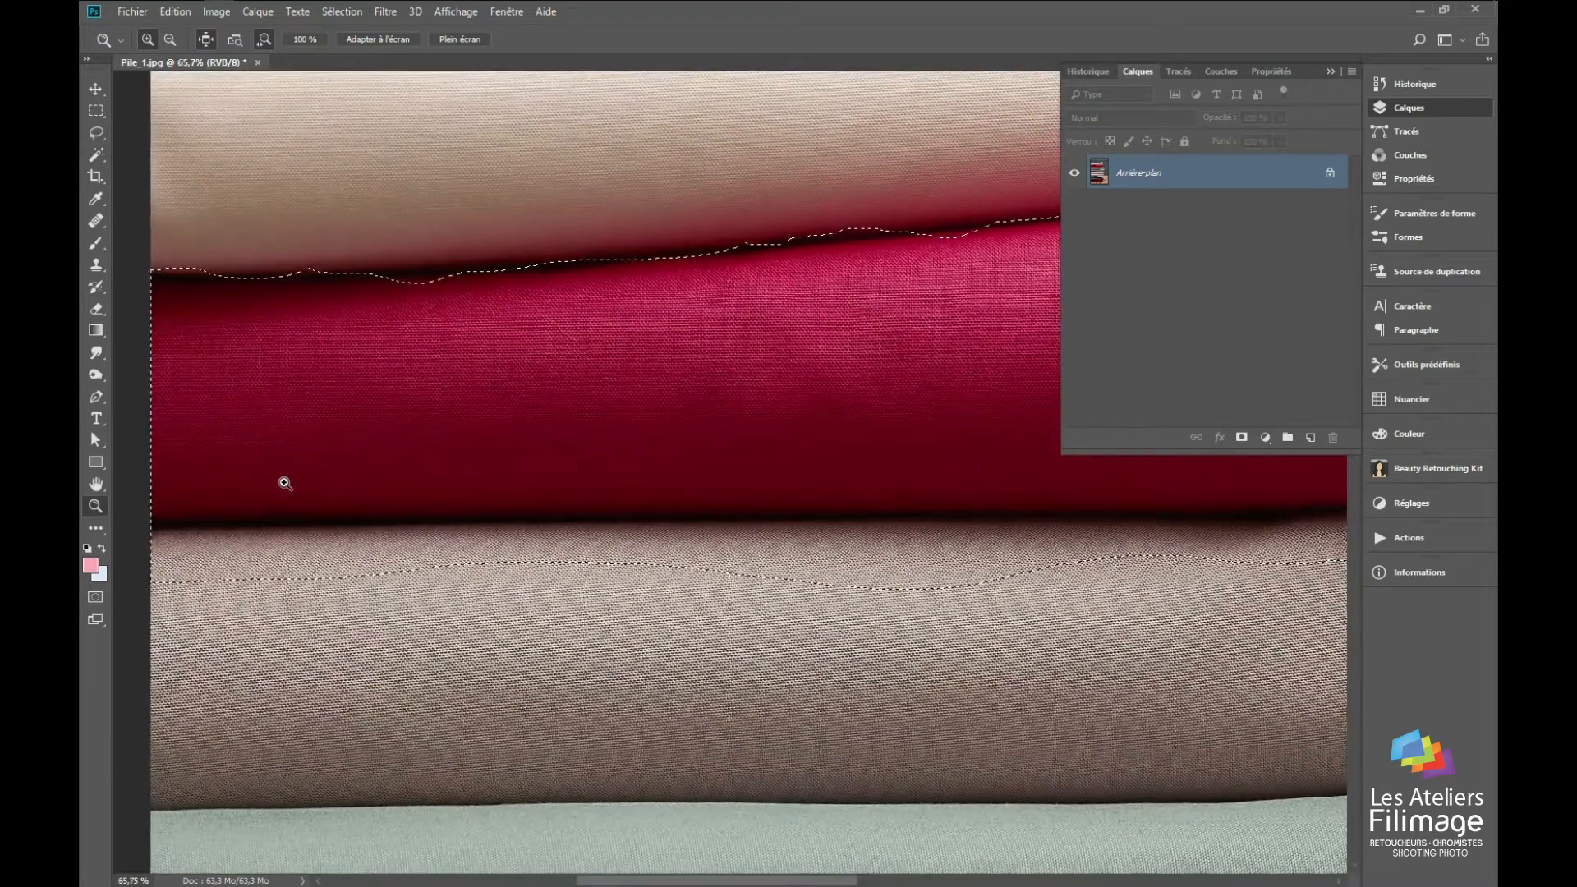
click(97, 155)
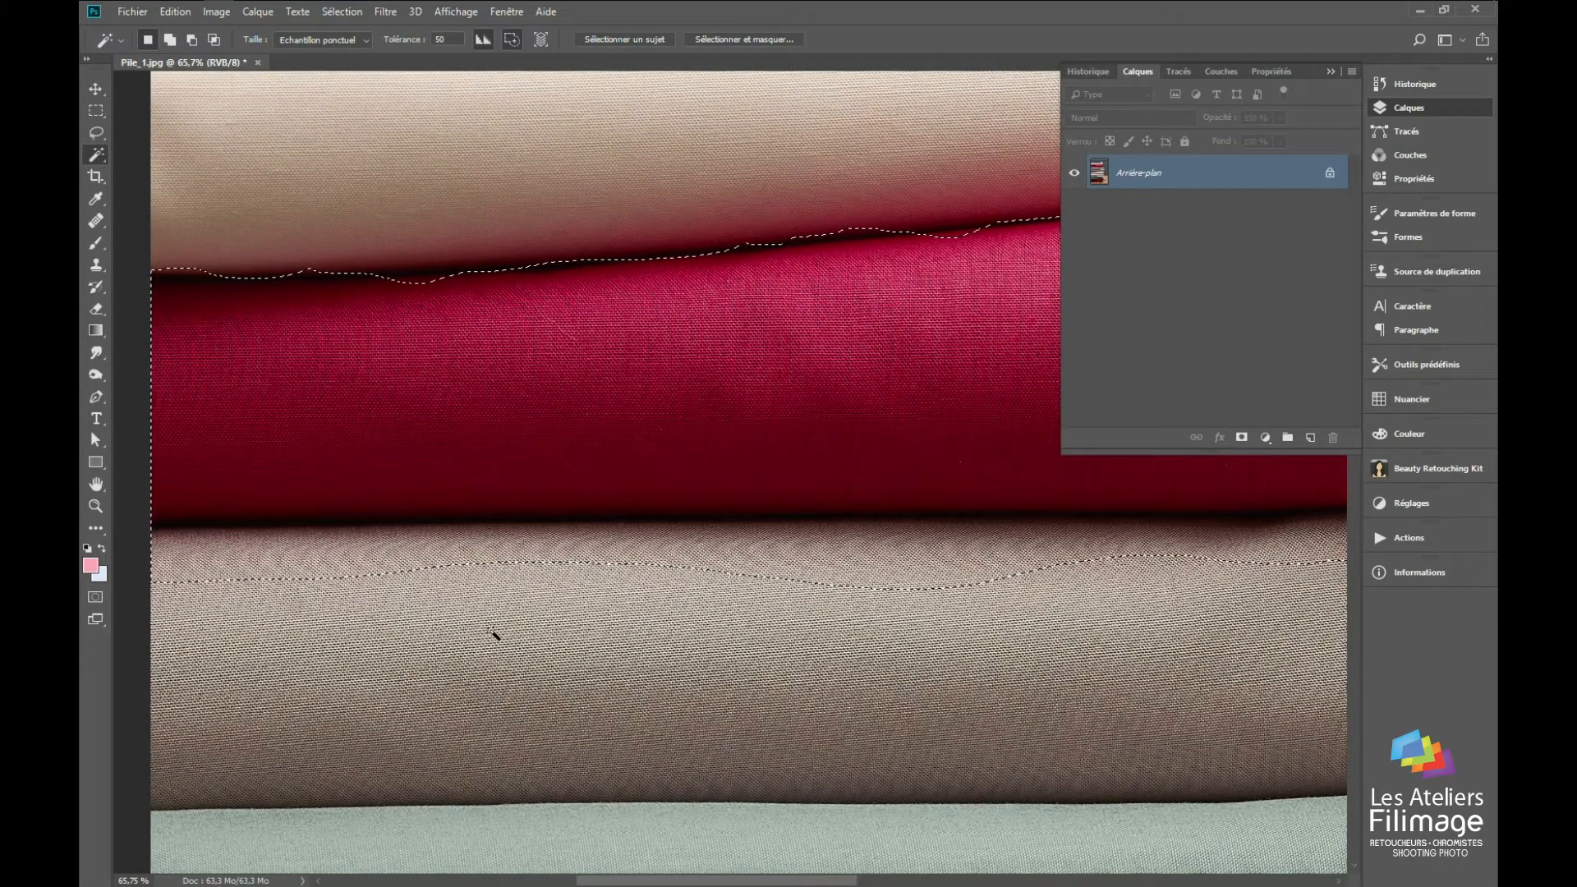
click(315, 38)
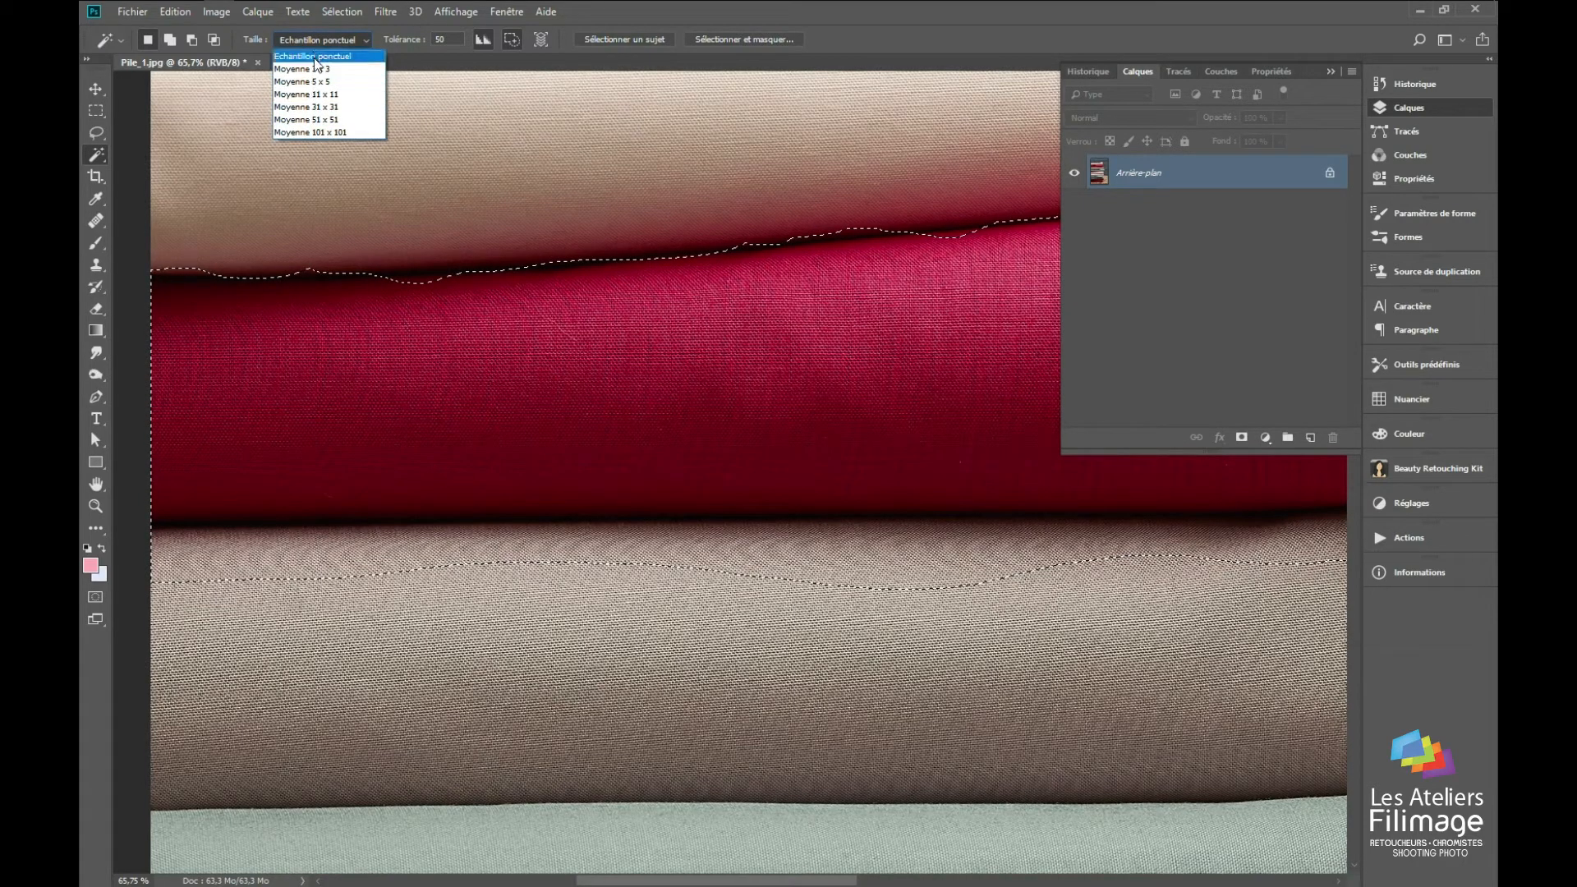
click(315, 57)
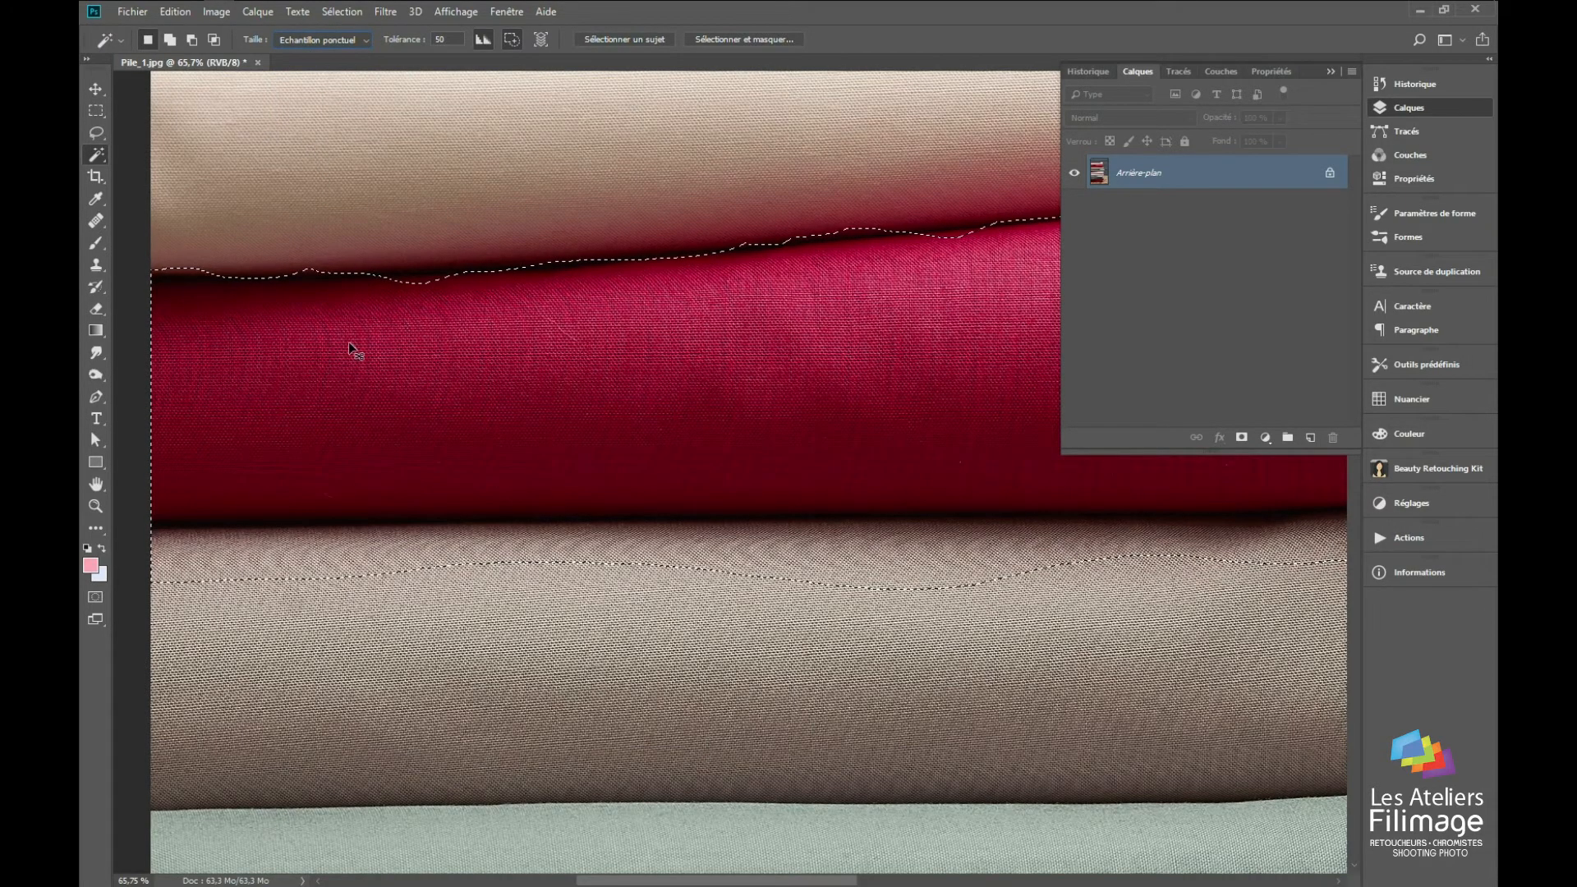
Step: Examine the individual pixels of the beige fabric's weave below the selection edge up close
key(ctrl+plus)
key(ctrl+plus)
key(ctrl+plus)
key(ctrl+plus)
key(ctrl+plus)
key(ctrl+plus)
drag(594, 486, 727, 230)
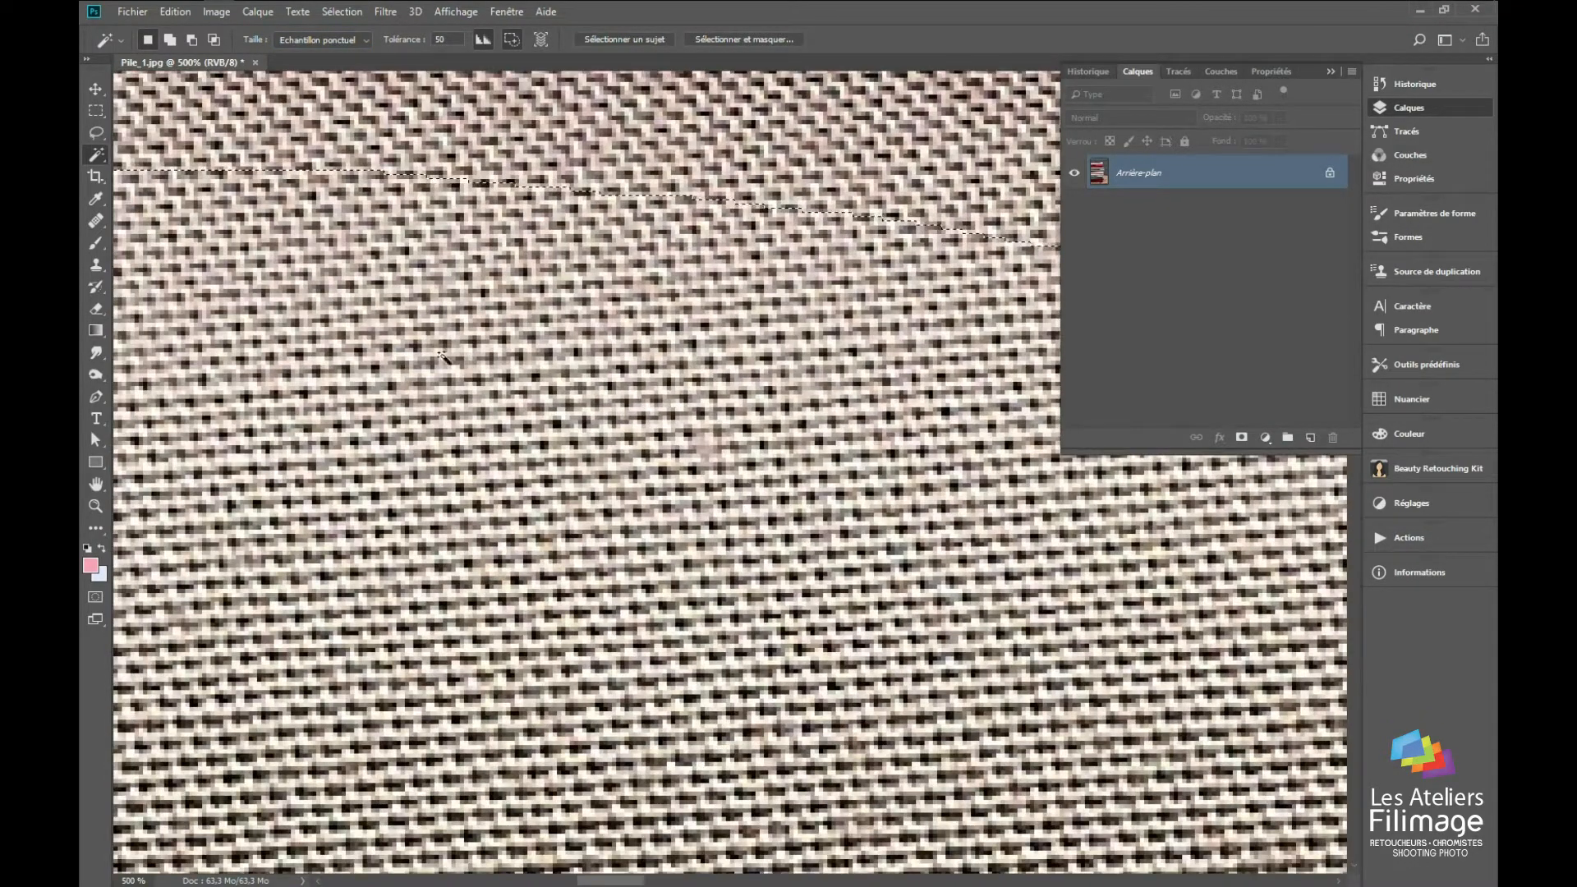
key(alt)
key(alt)
scroll(522, 460, down, 6)
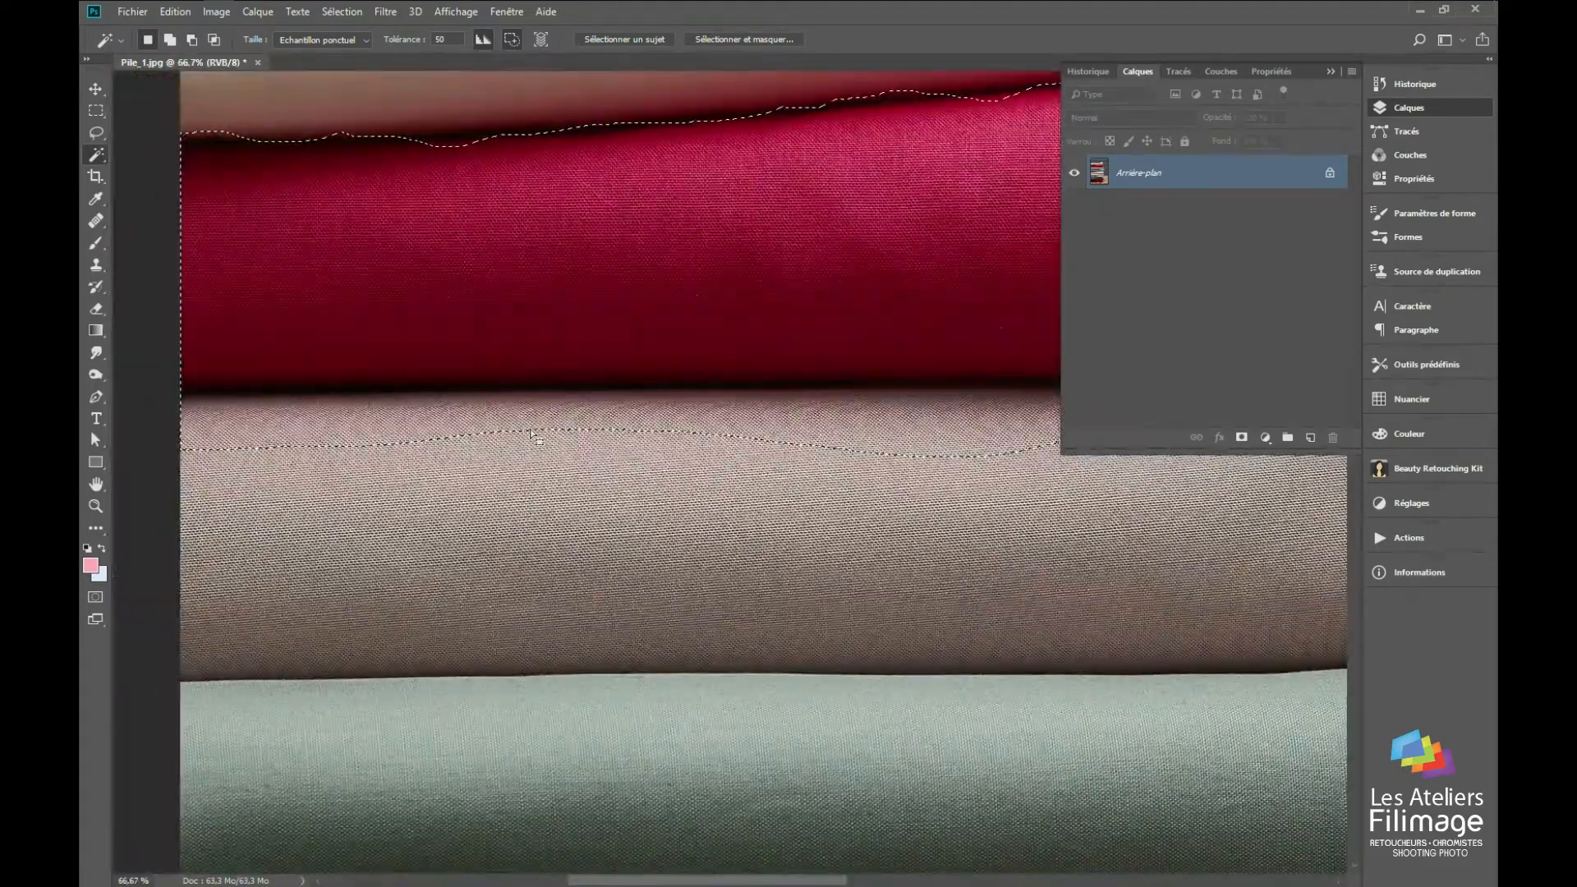
key(alt)
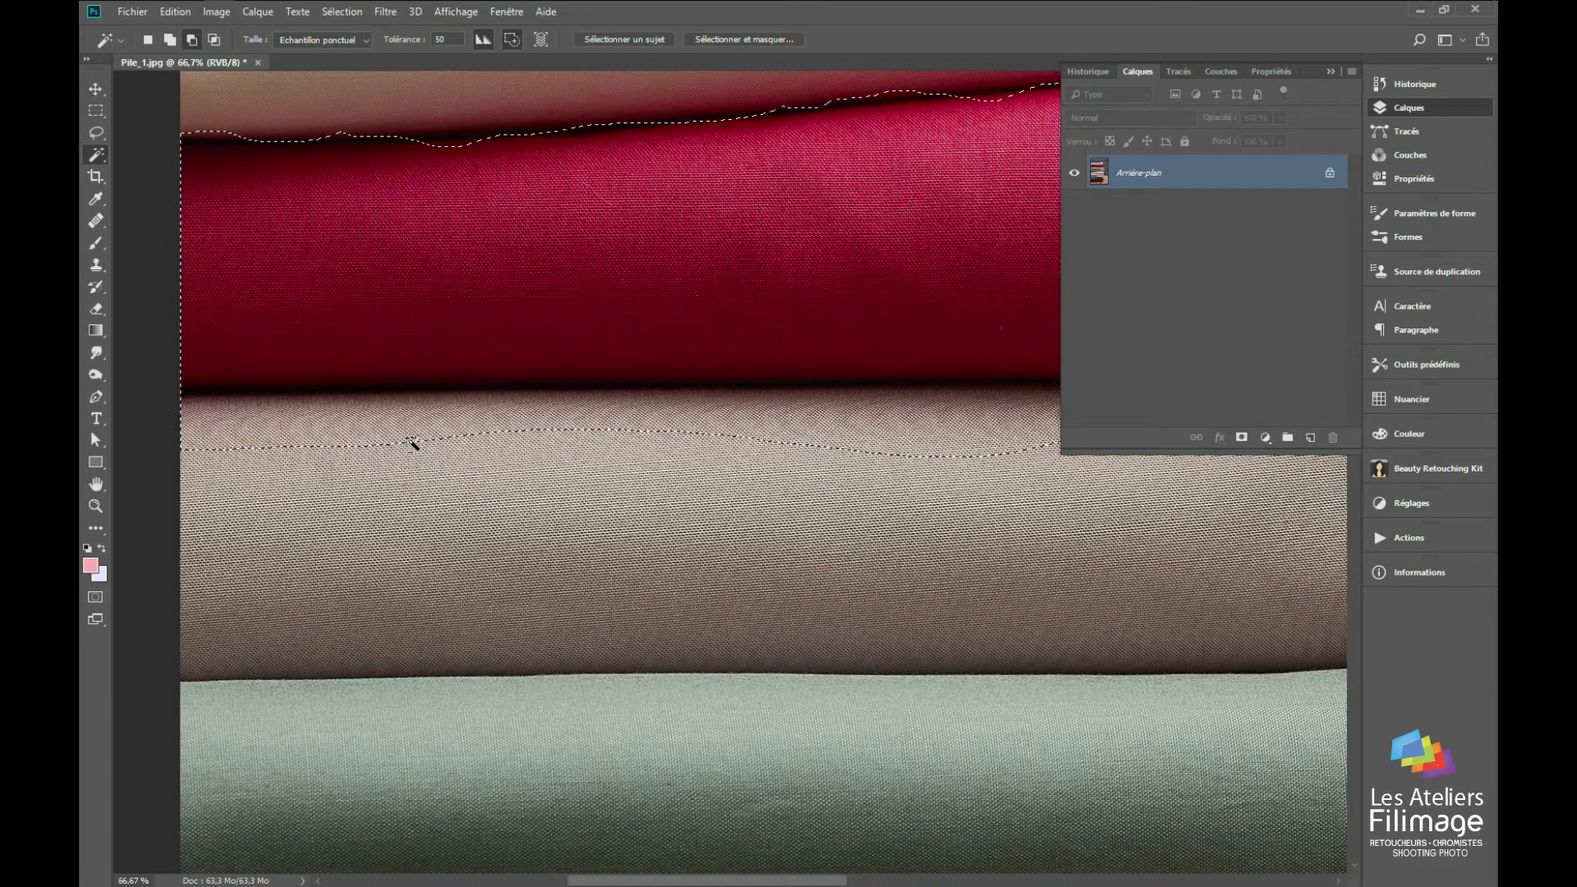
Step: Subtract the beige fabric below the crimson one from the selection with the Magic Wand at Echantillon ponctuel and tolerance 50
alt+click(422, 439)
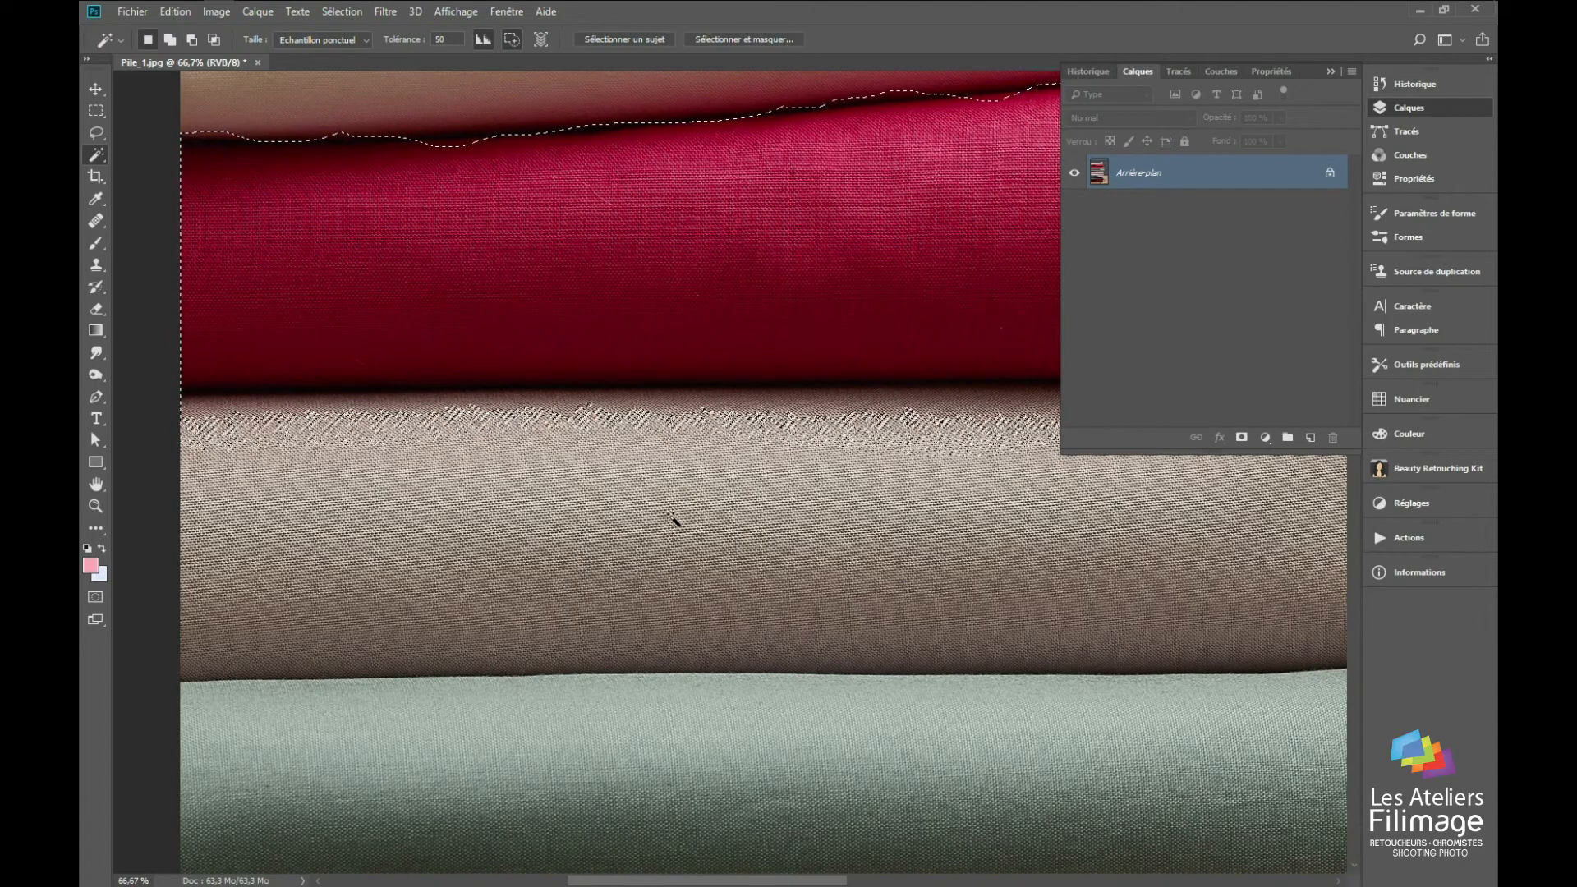
click(318, 39)
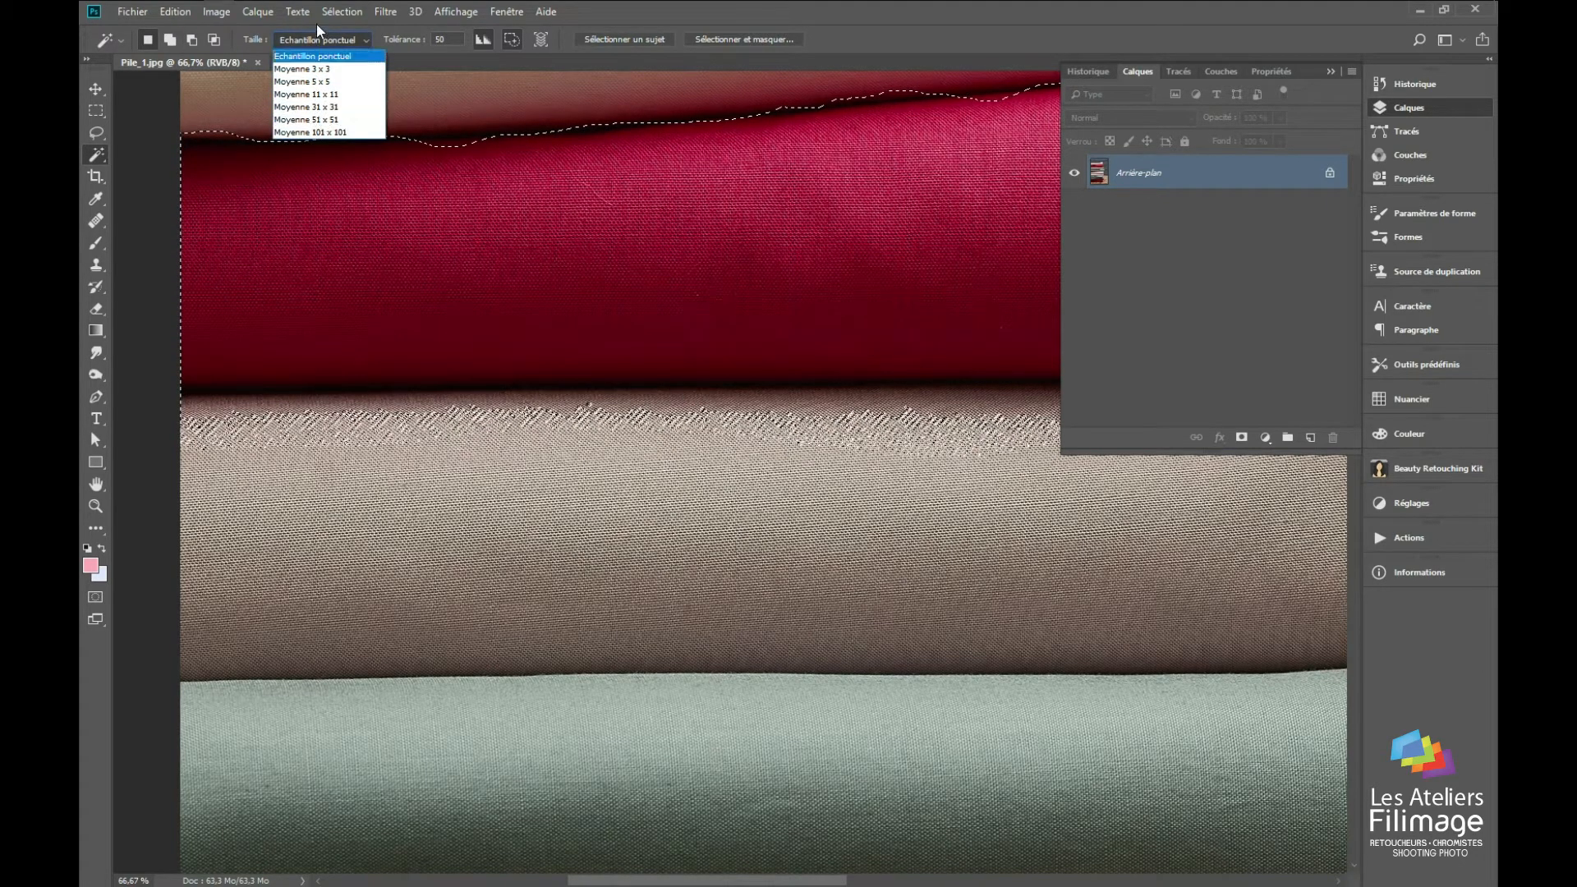
click(403, 433)
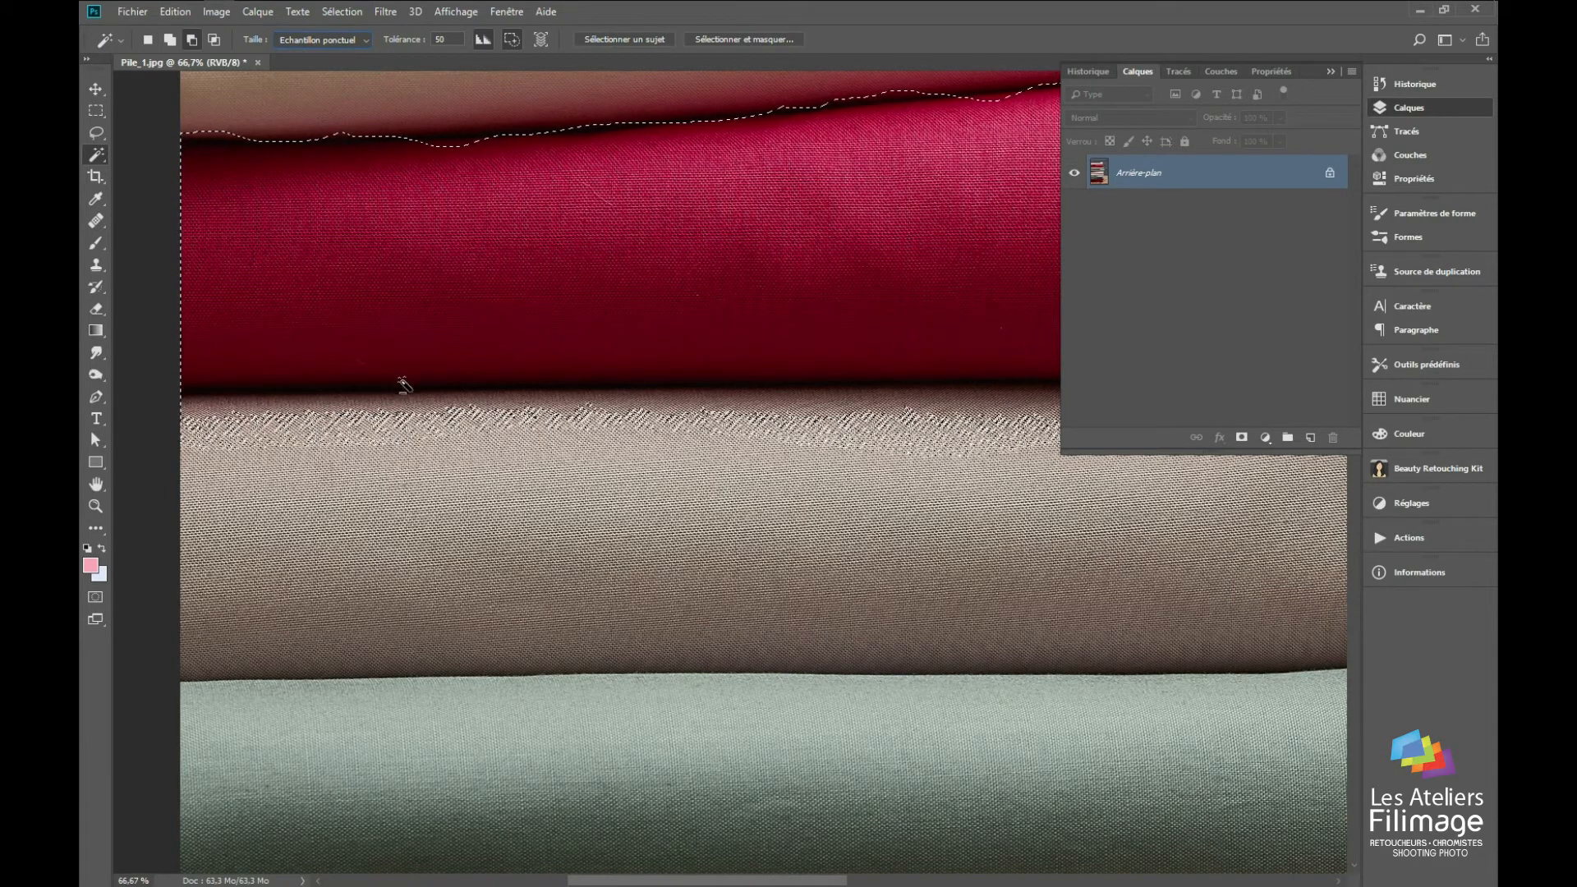
Step: Try to subtract the remaining beige specks with the Magic Wand's sample size set to Moyenne 51 x 51
click(441, 39)
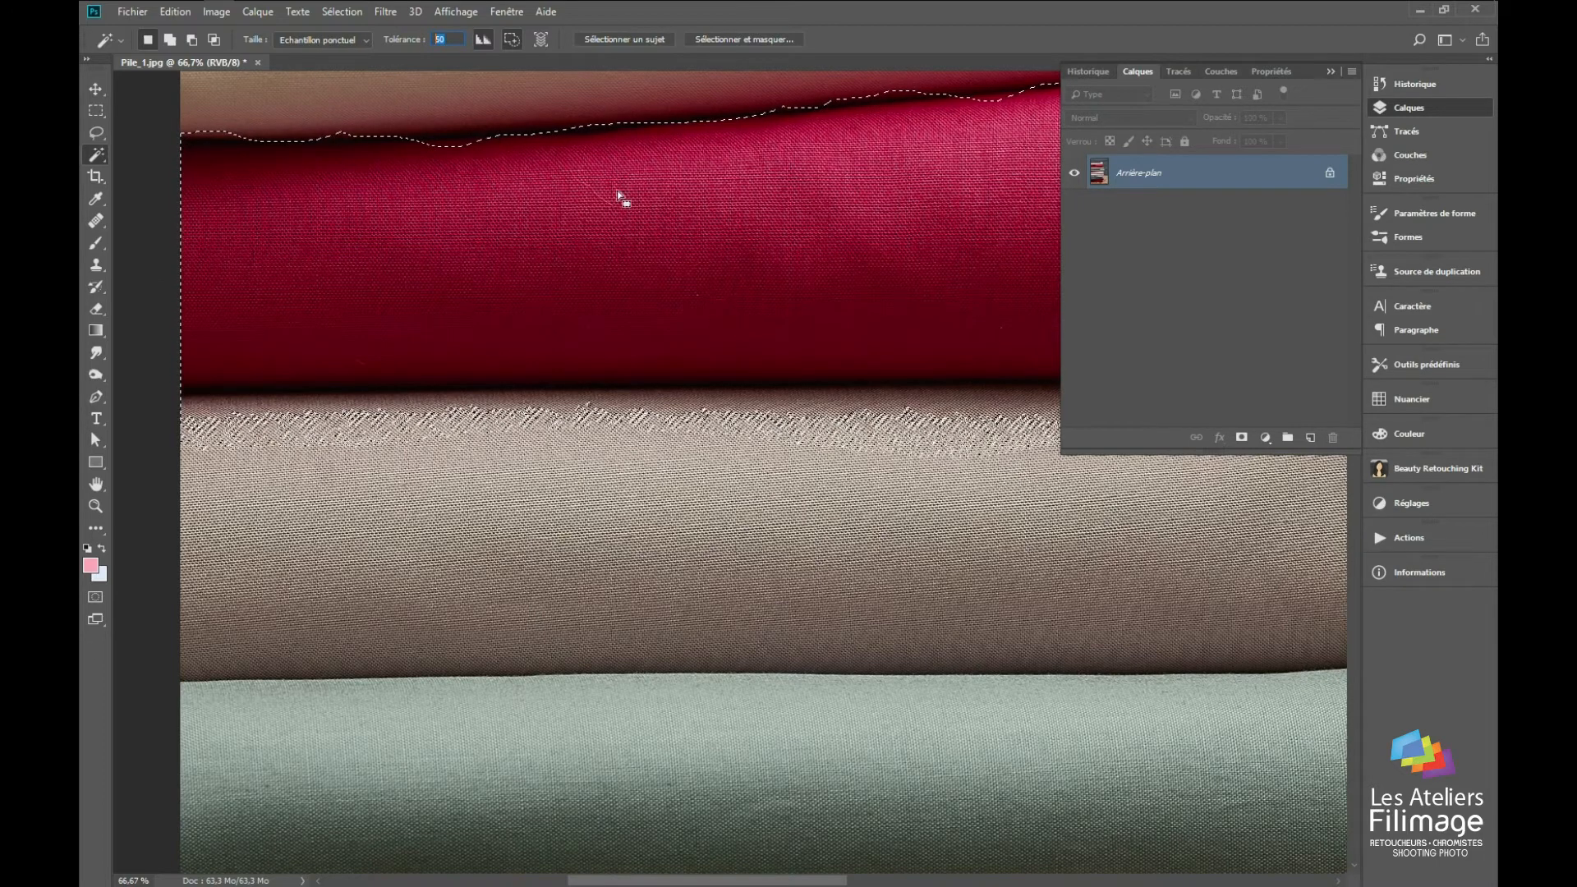
click(316, 39)
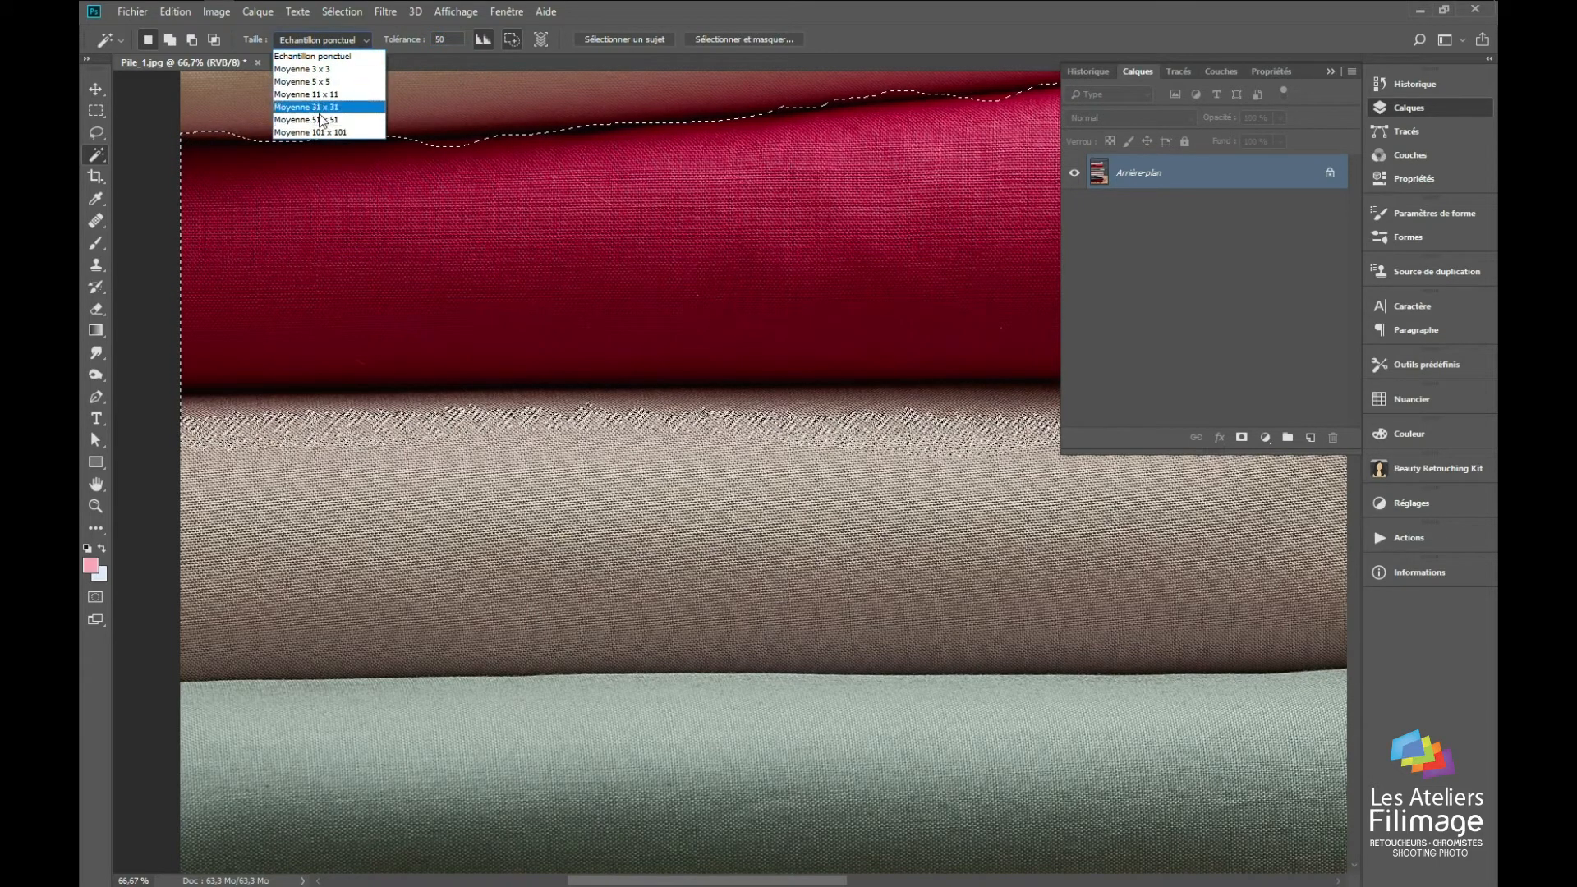
click(321, 121)
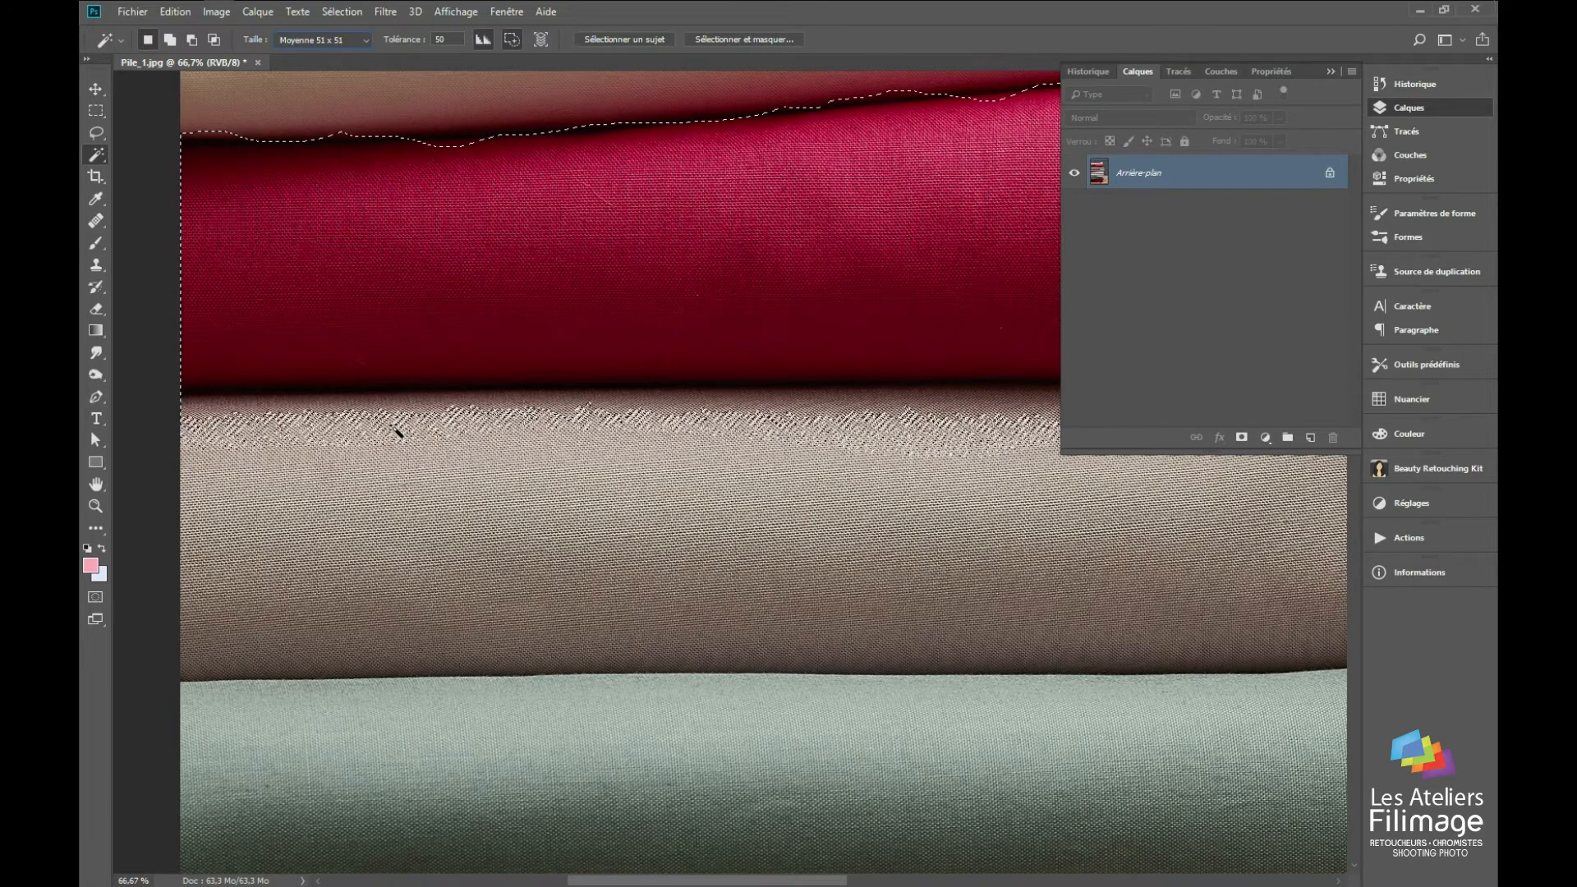
alt+click(400, 434)
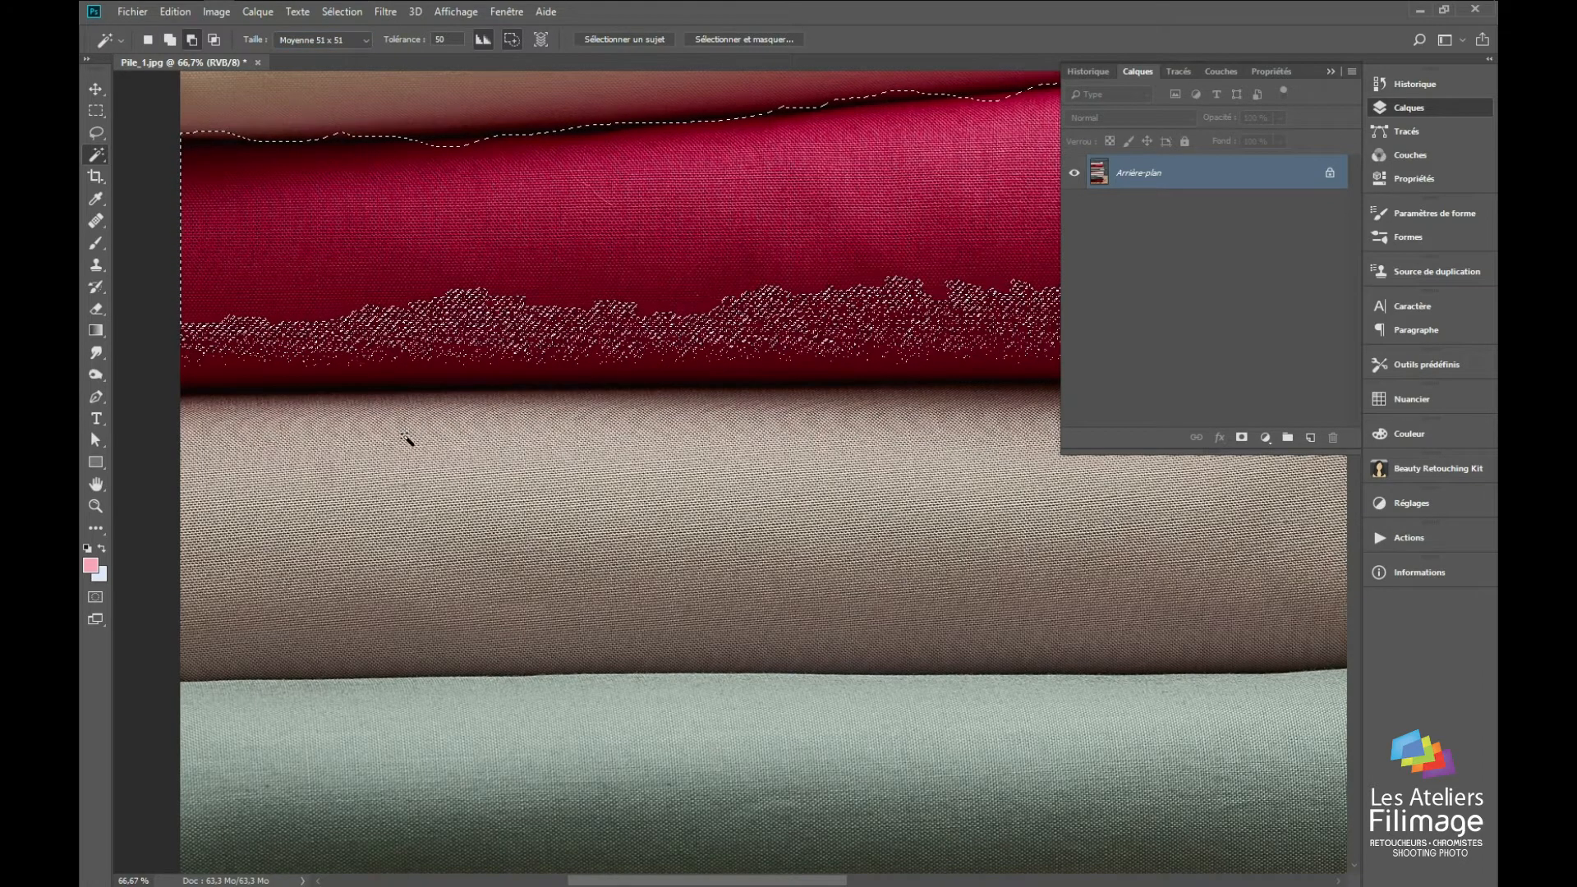
Step: Subtract the remaining beige strip along the crimson fabric's lower edge using tolerance 20 and a Moyenne 31 x 31 sample
shift+click(507, 197)
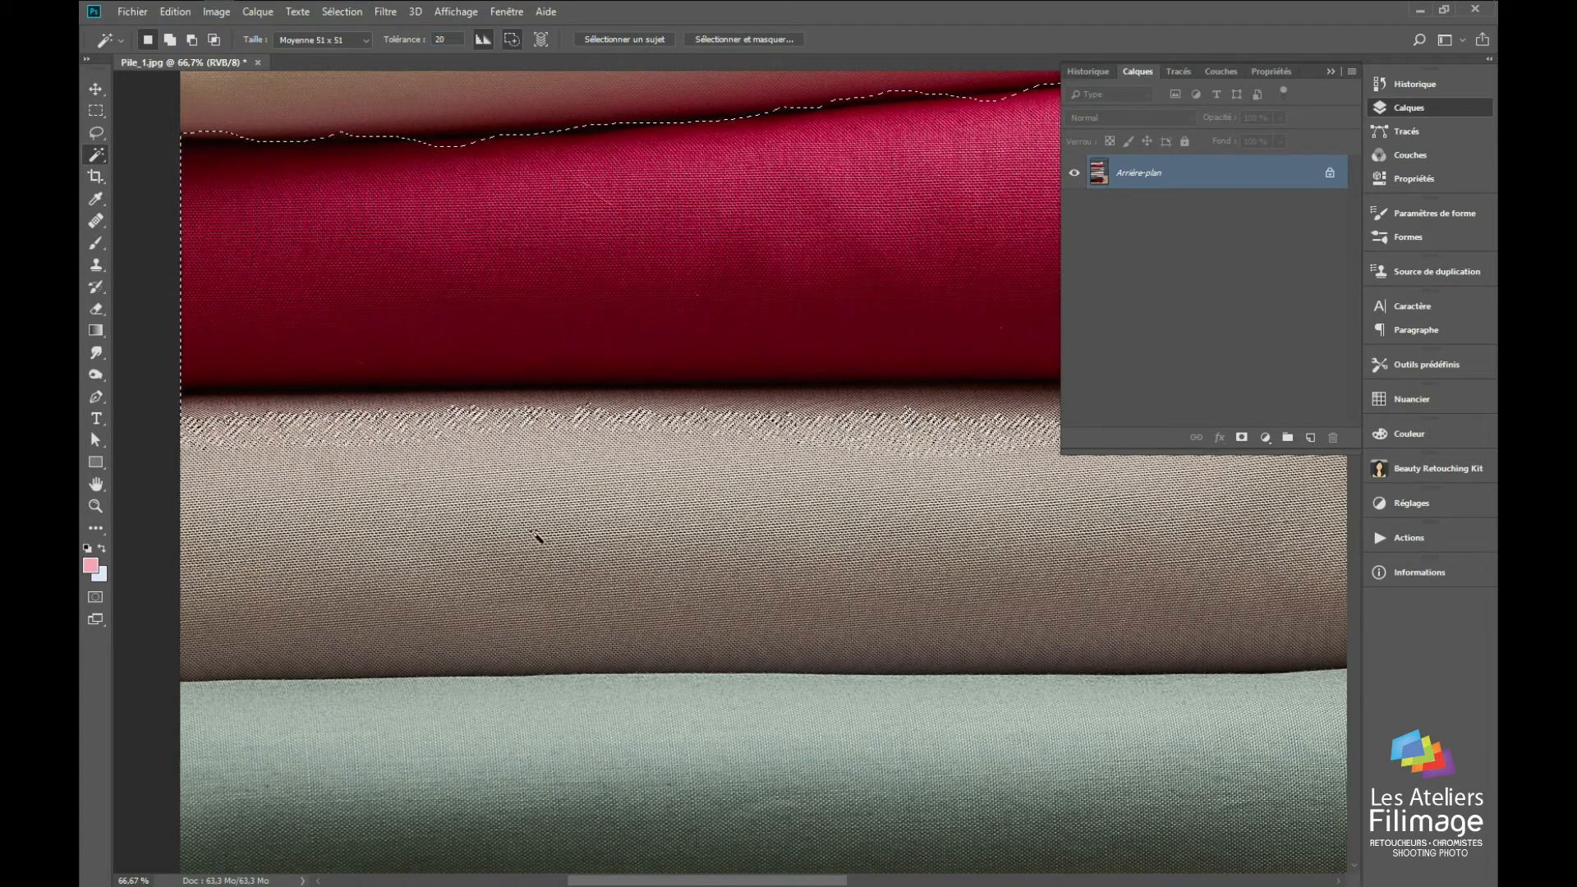
drag(708, 324, 951, 384)
shift+click(772, 460)
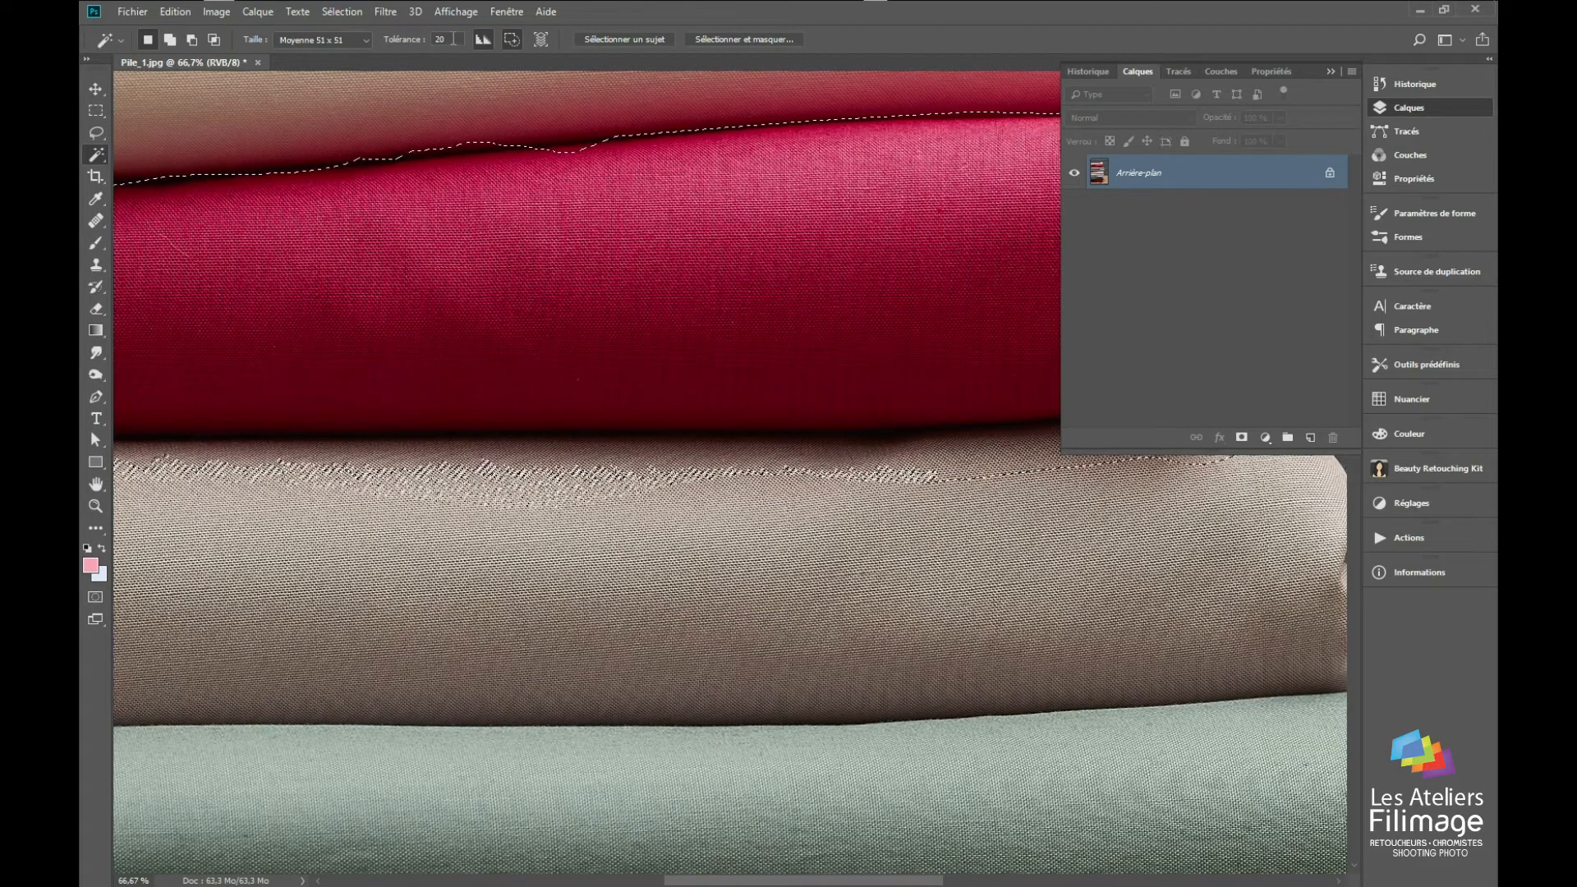
click(346, 39)
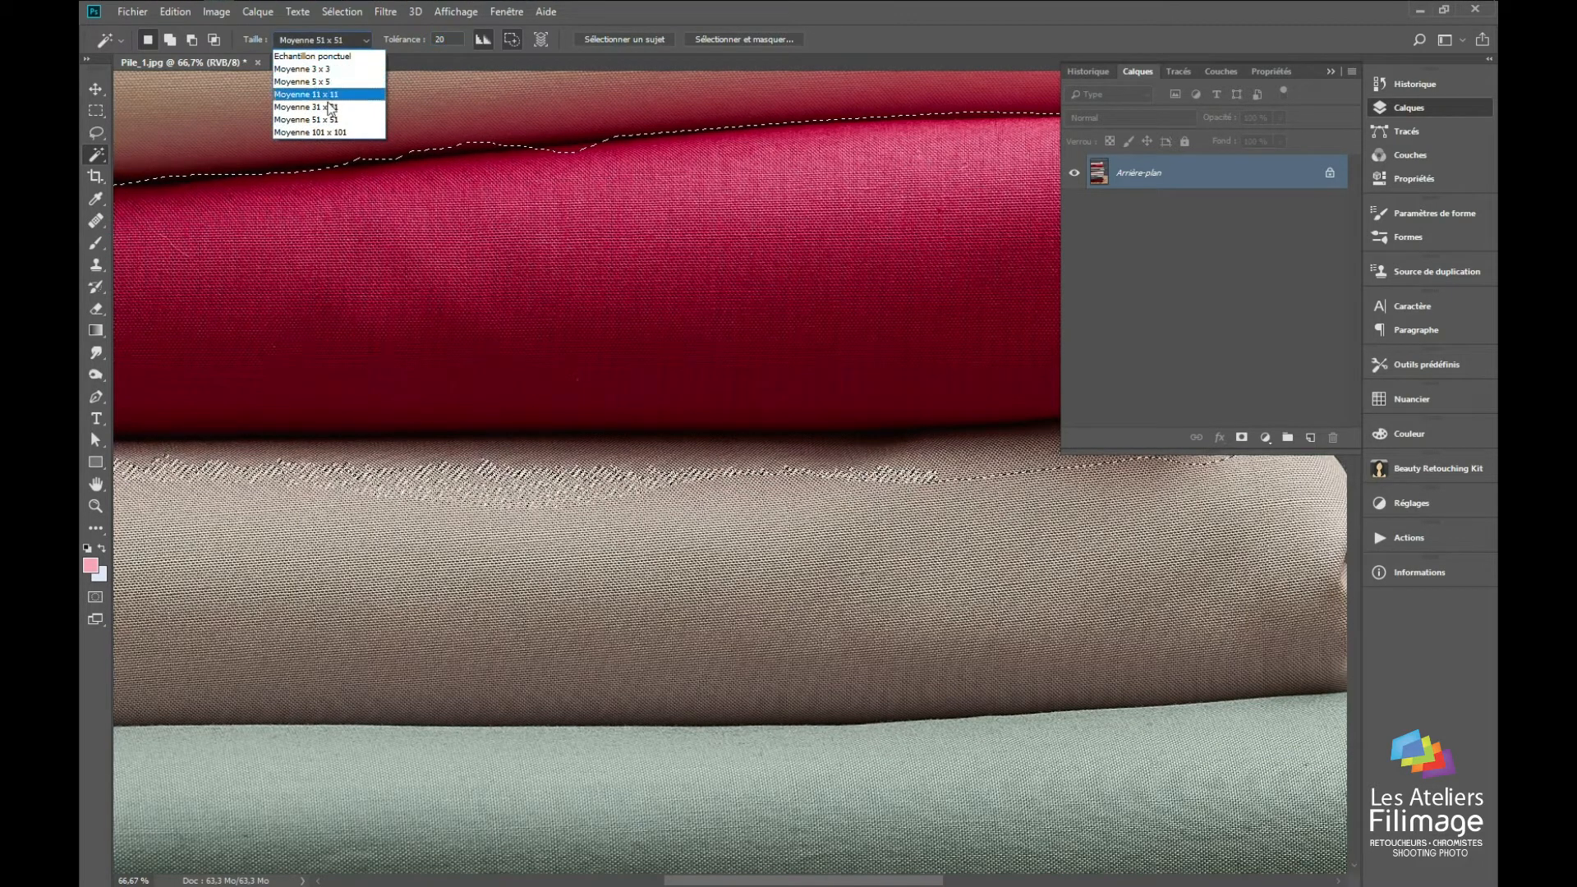
click(328, 108)
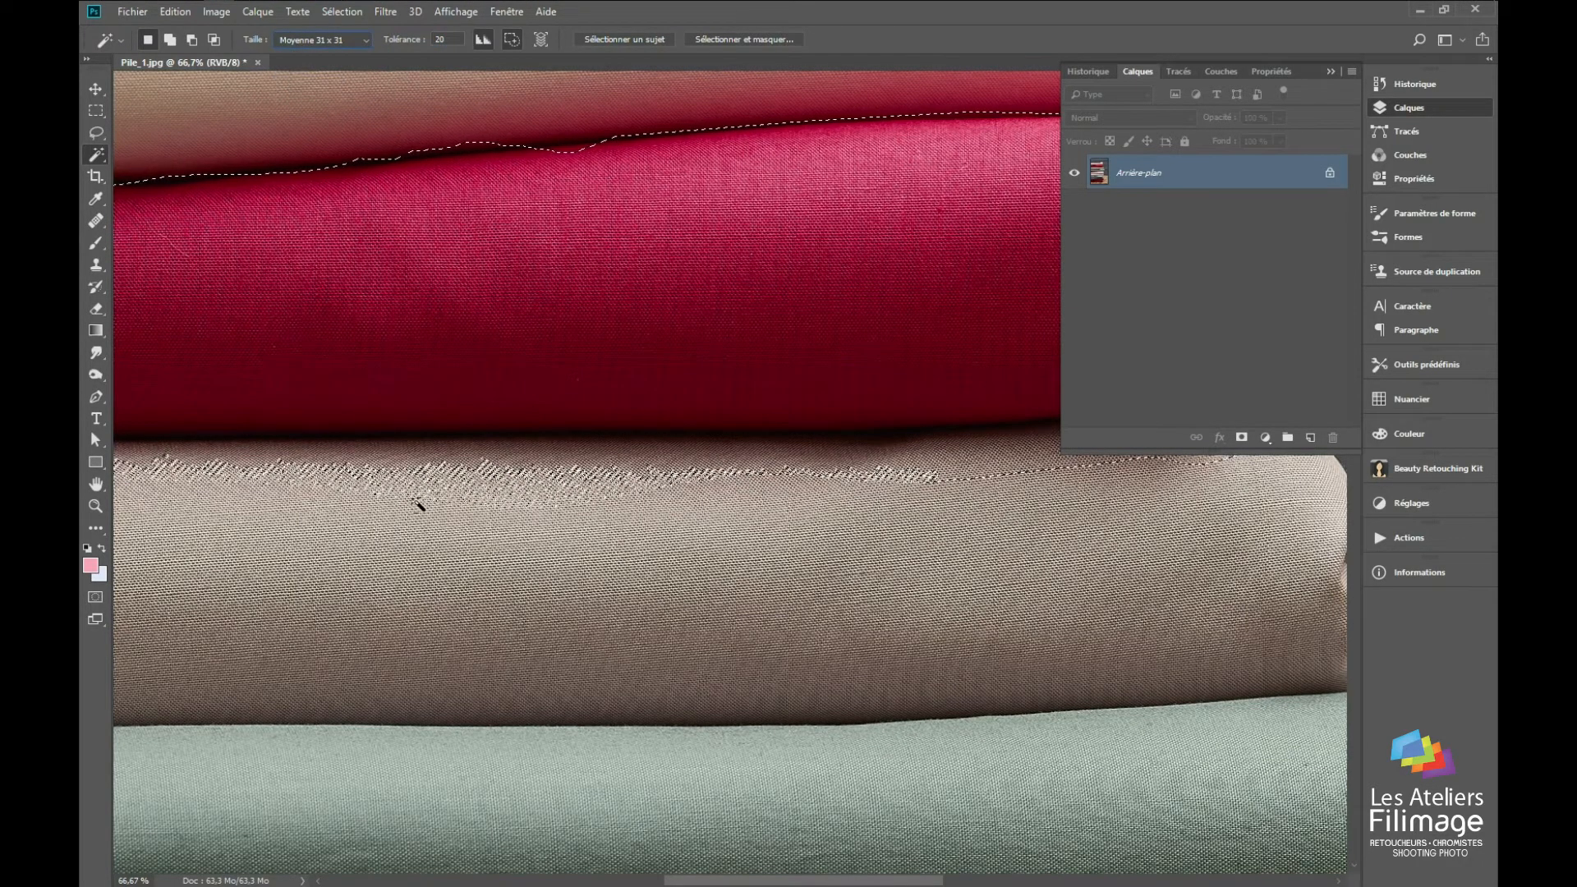
alt+click(422, 493)
drag(419, 493, 907, 520)
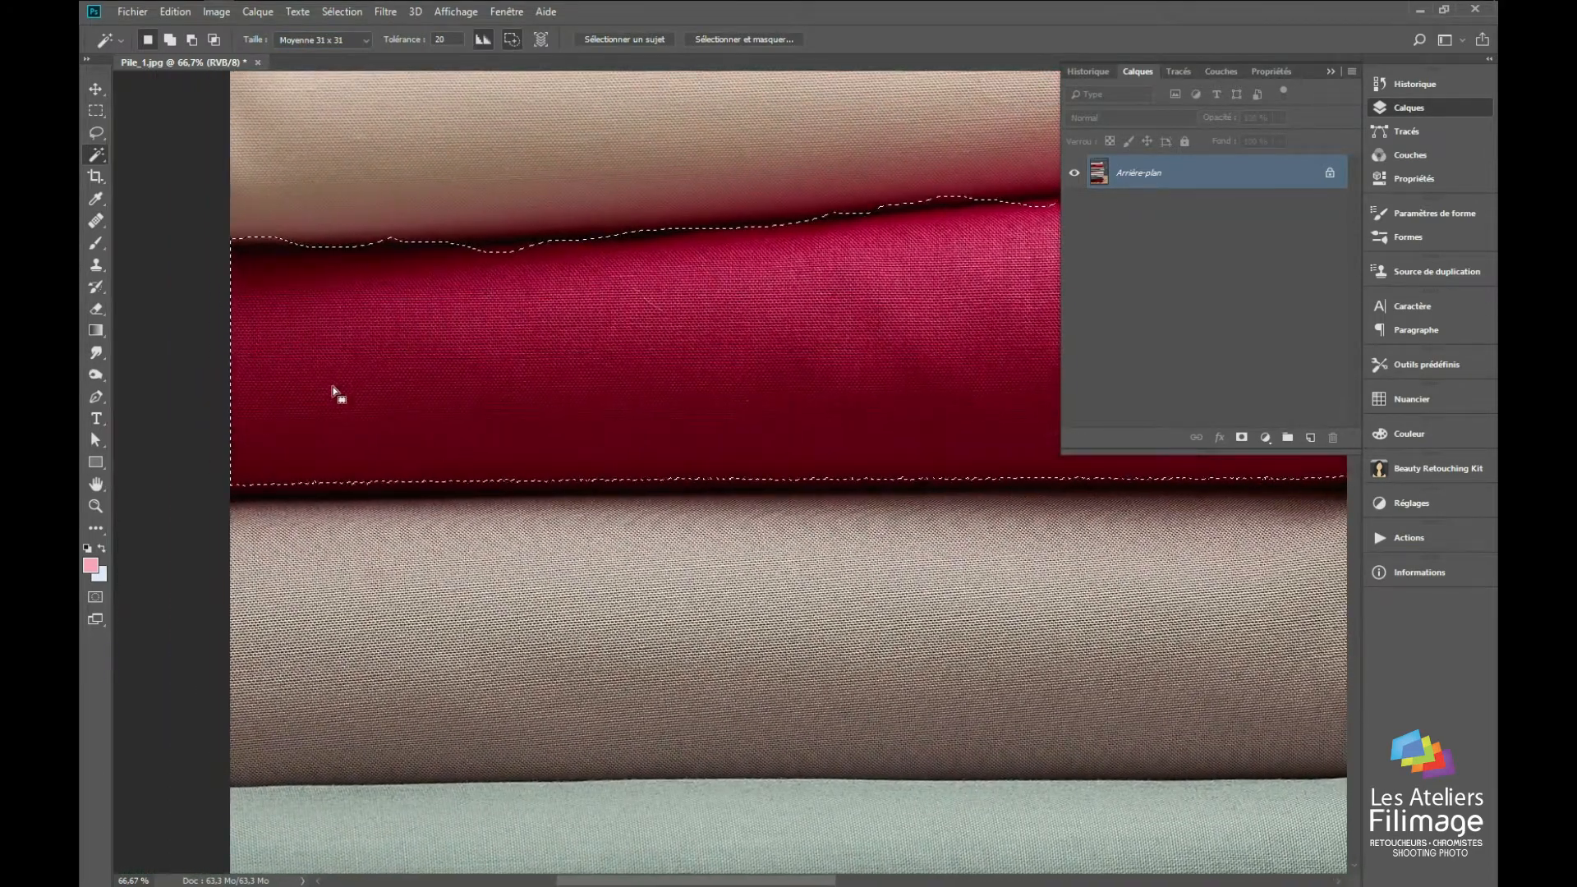
Step: Add the dark borders along the crimson fabric's upper and lower edges to the selection with the Quick Selection tool
right_click(100, 153)
click(161, 155)
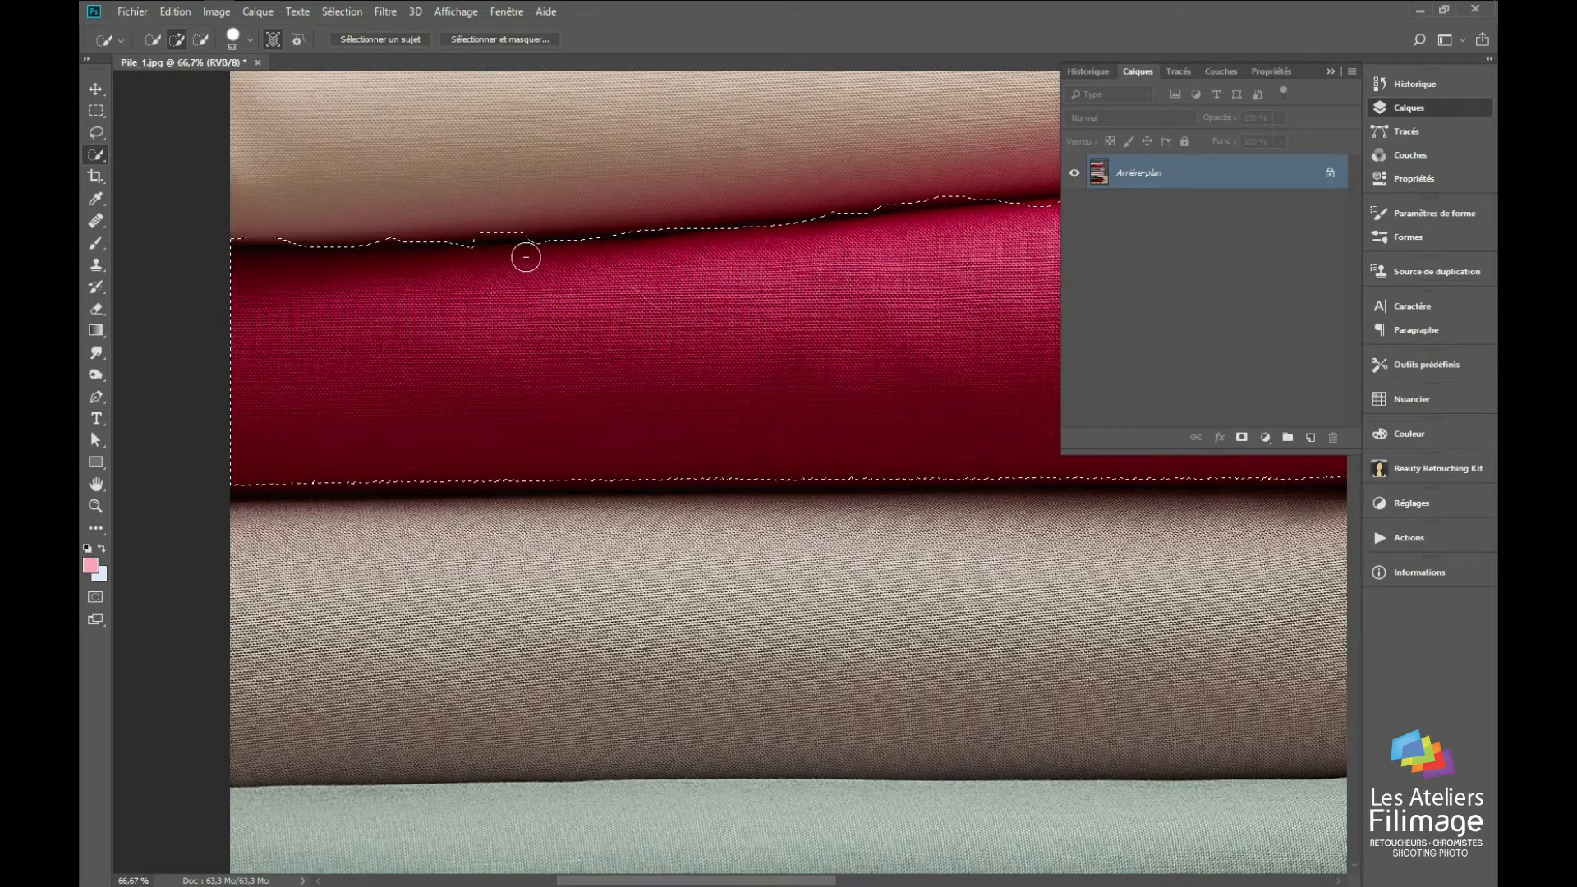
drag(474, 266, 479, 419)
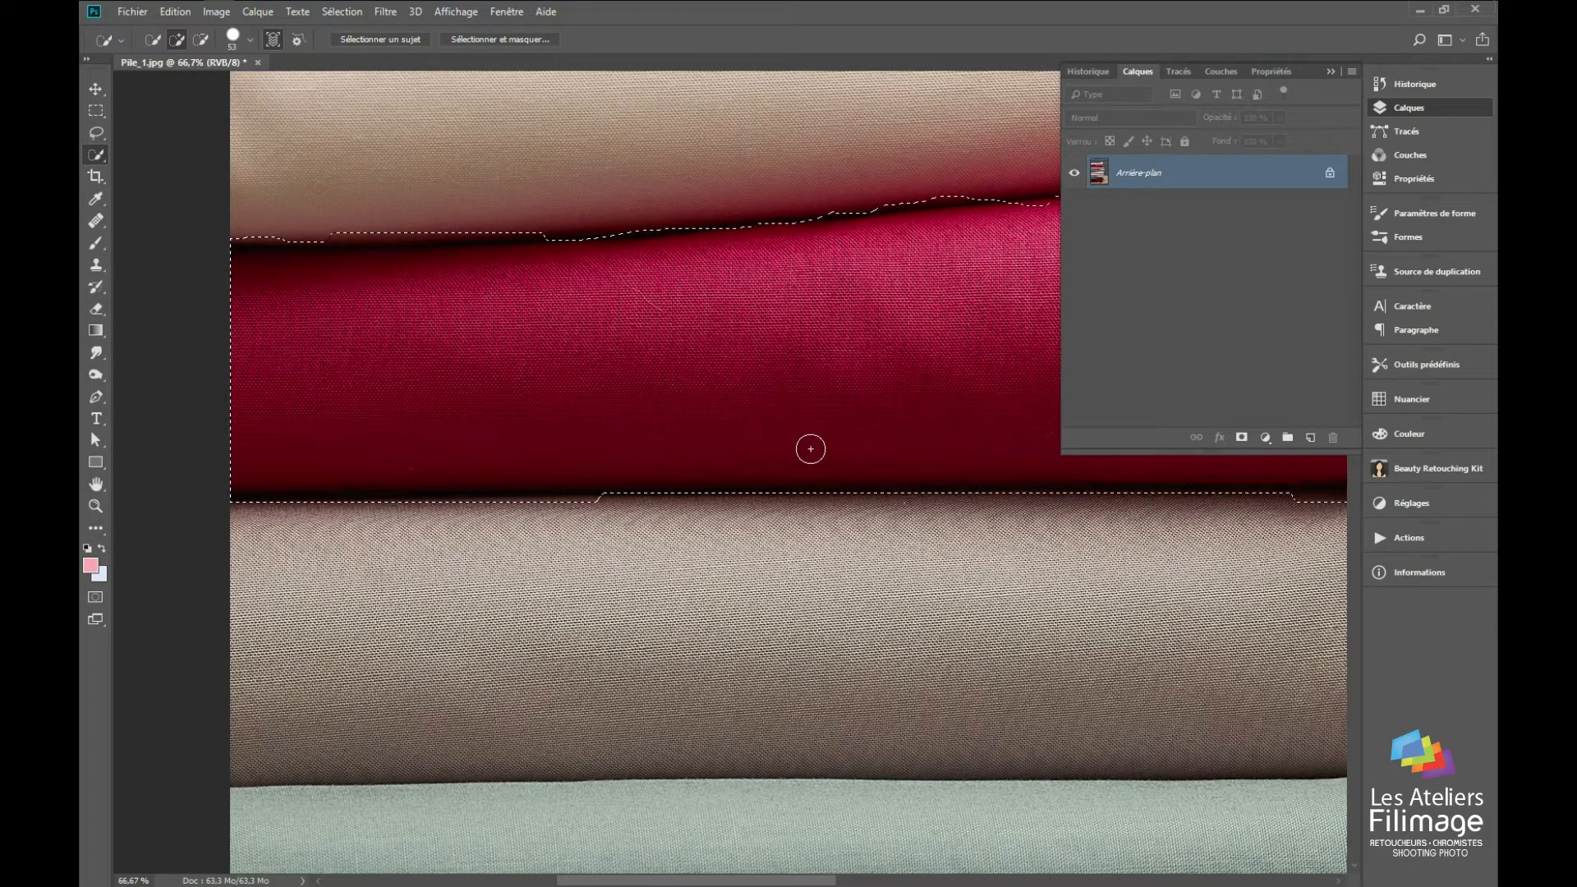
drag(875, 497, 617, 490)
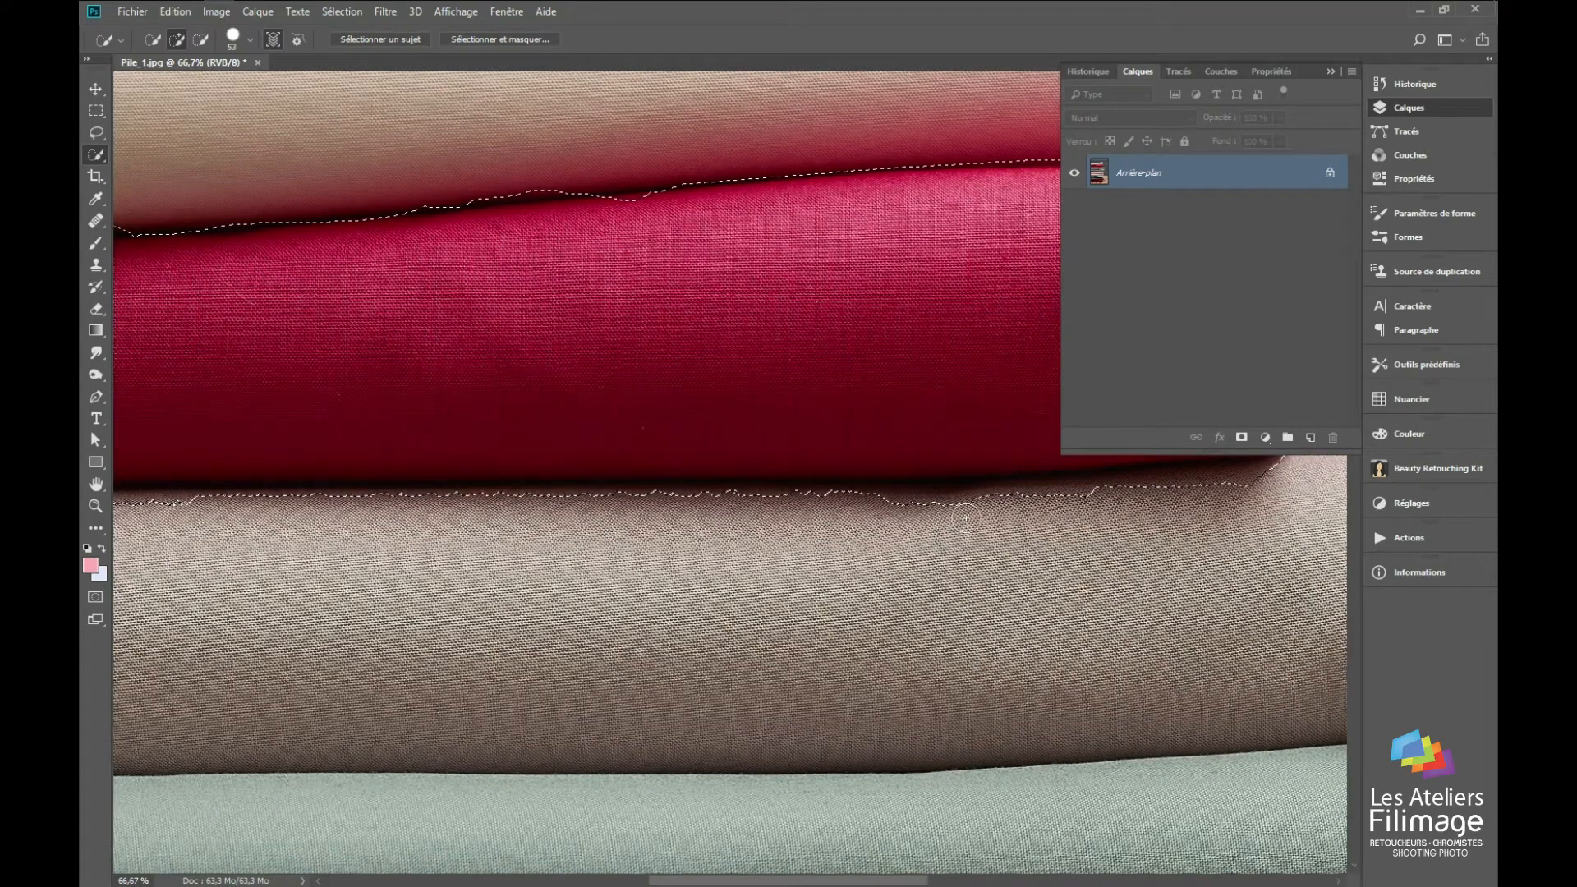
Step: Add the notch between the two crimson folds at the fabric's folded end to the selection
drag(929, 493, 564, 486)
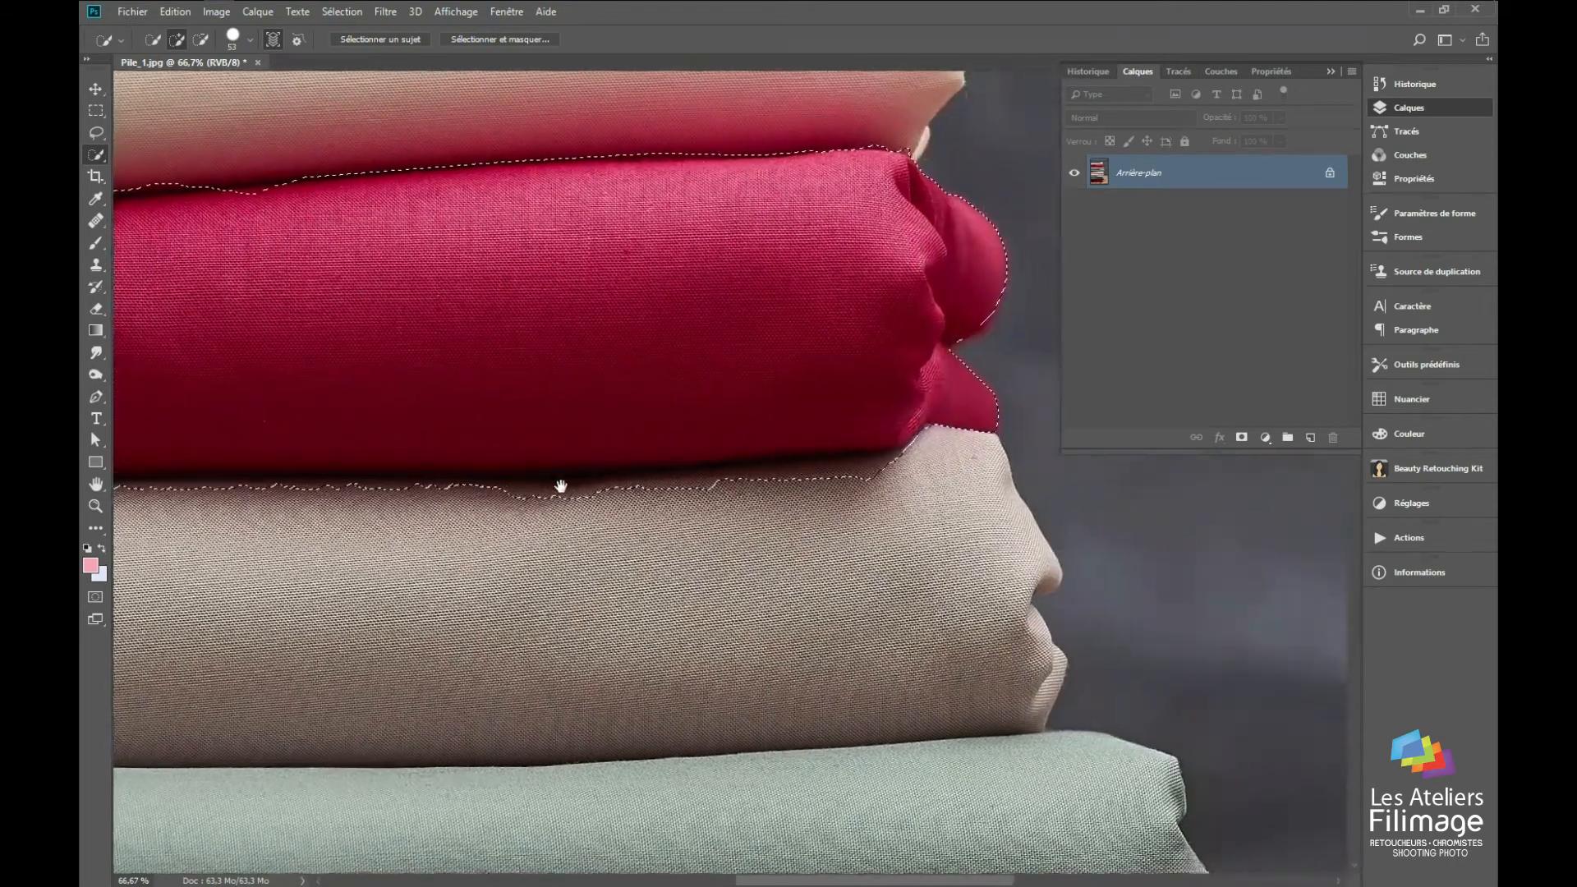
drag(908, 447, 828, 481)
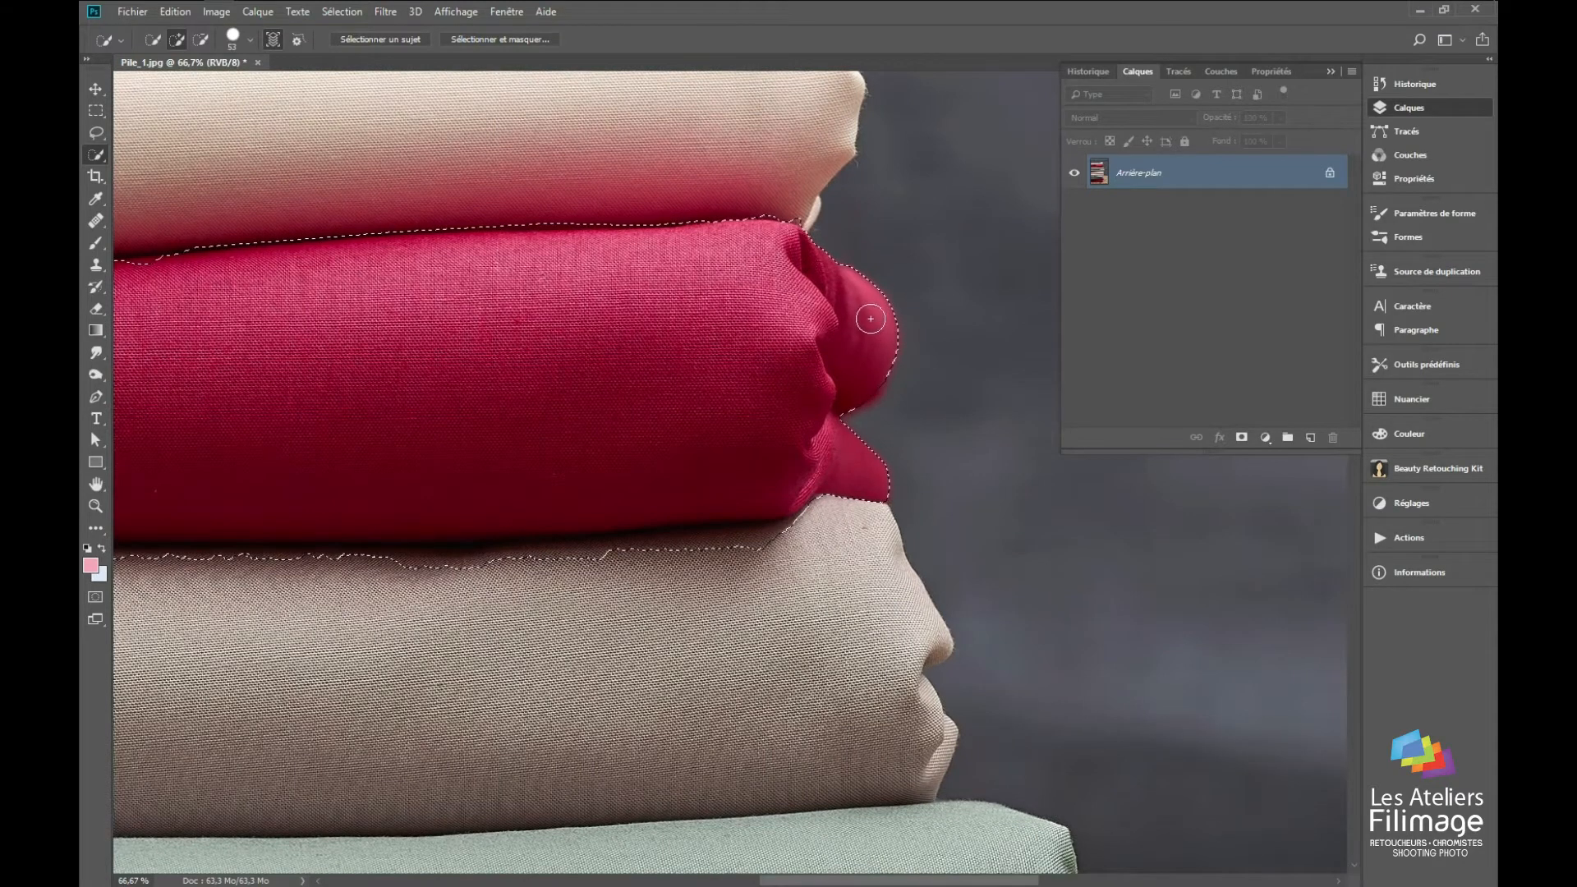
drag(855, 402, 835, 436)
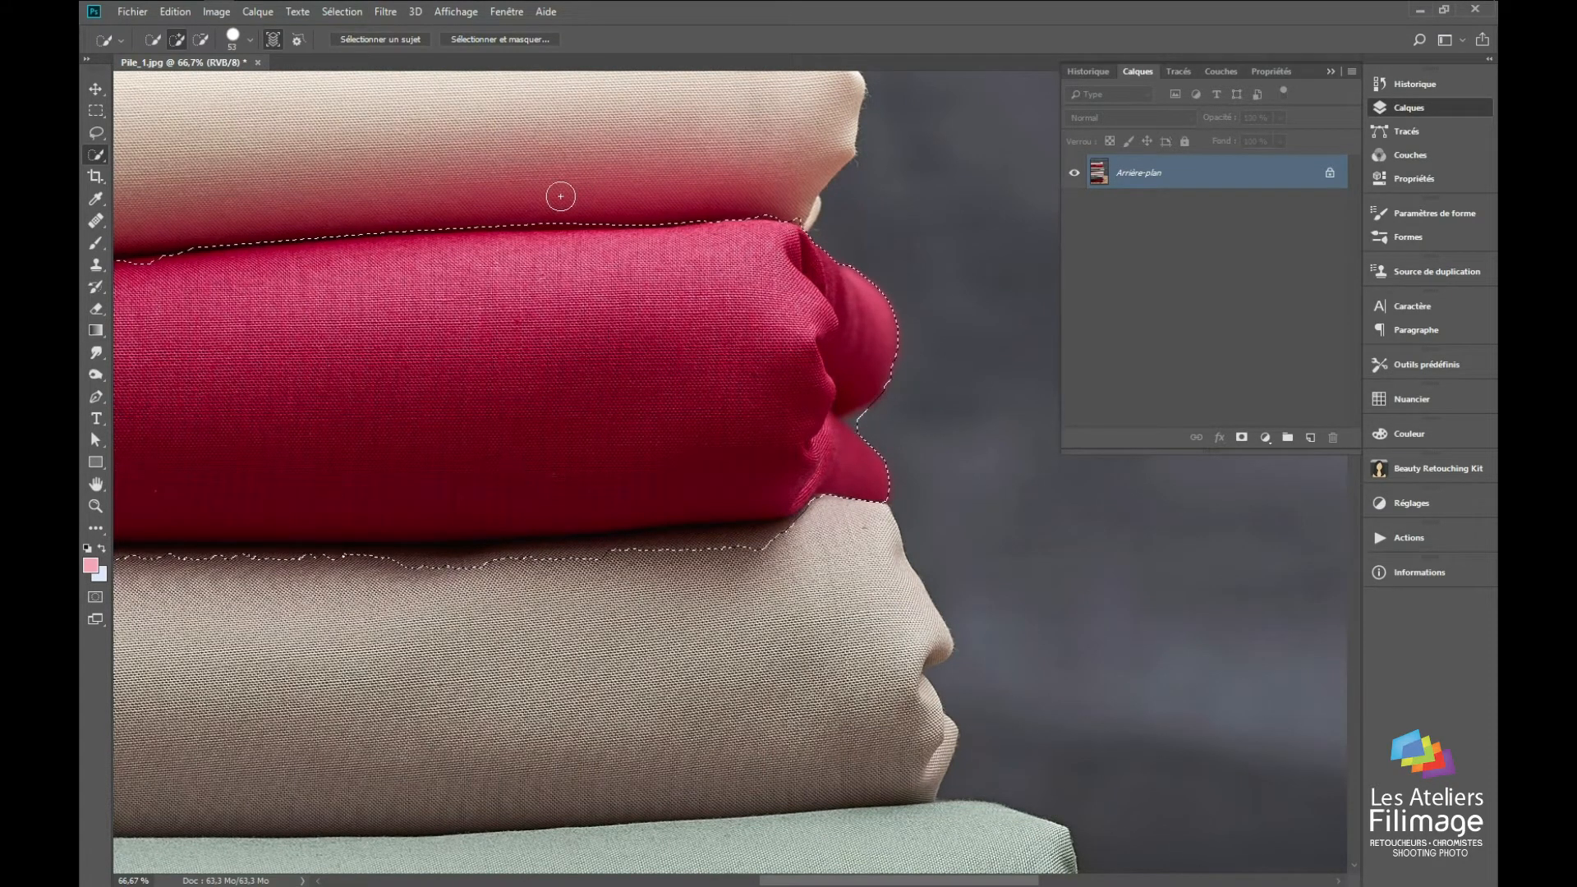
Step: Examine the selection outline along the crimson fabric's lower edge, from its straight end to the folded end
drag(240, 446, 799, 557)
drag(444, 634, 869, 480)
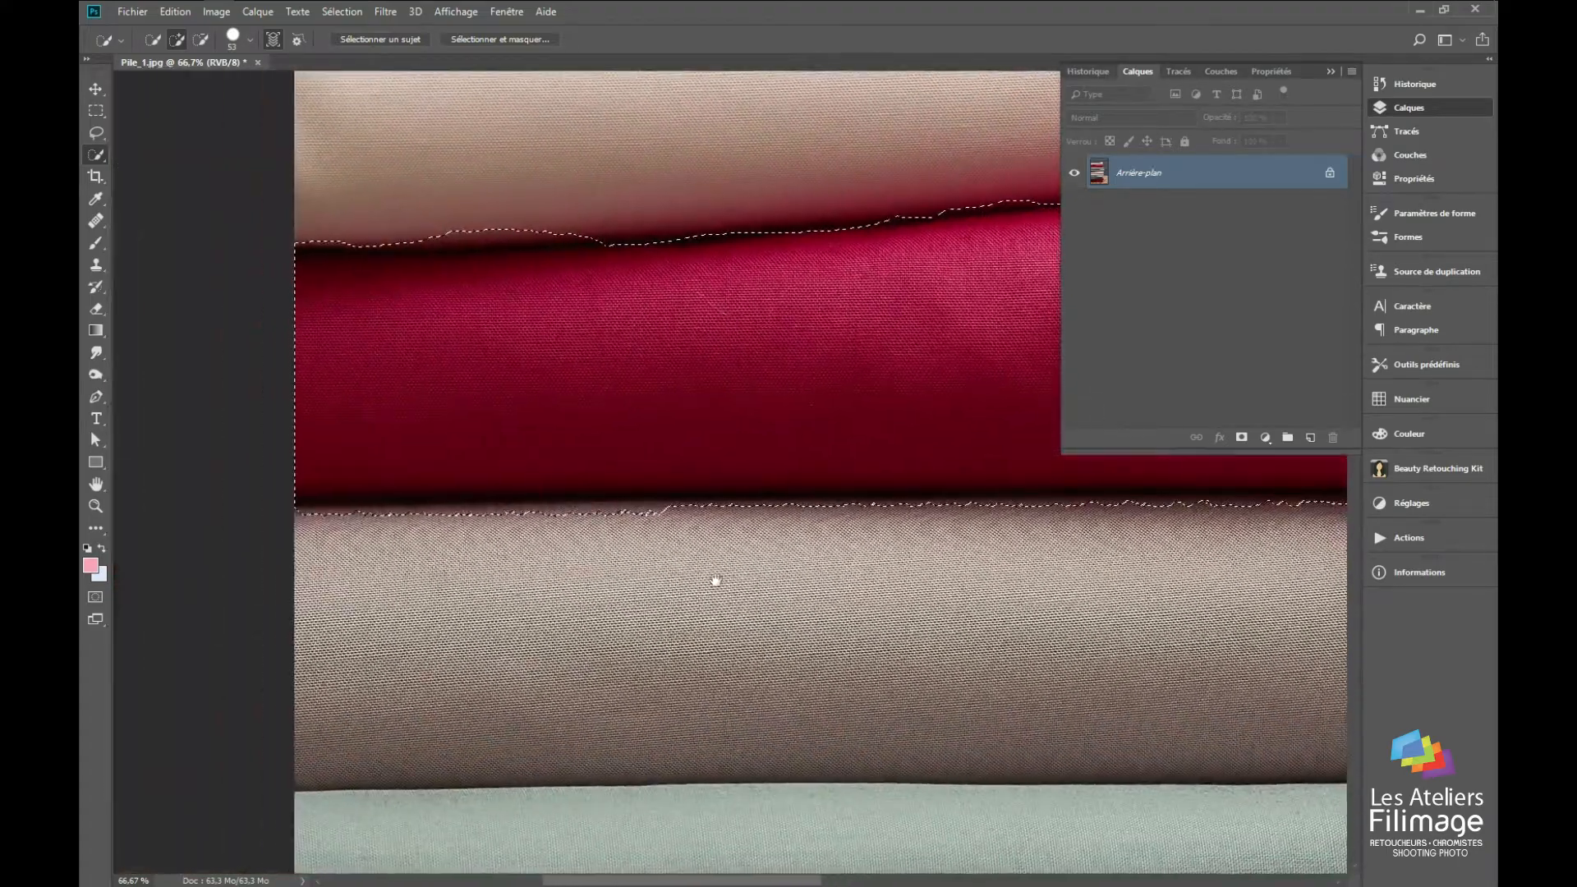
drag(716, 582, 488, 387)
drag(904, 413, 482, 472)
drag(780, 467, 489, 514)
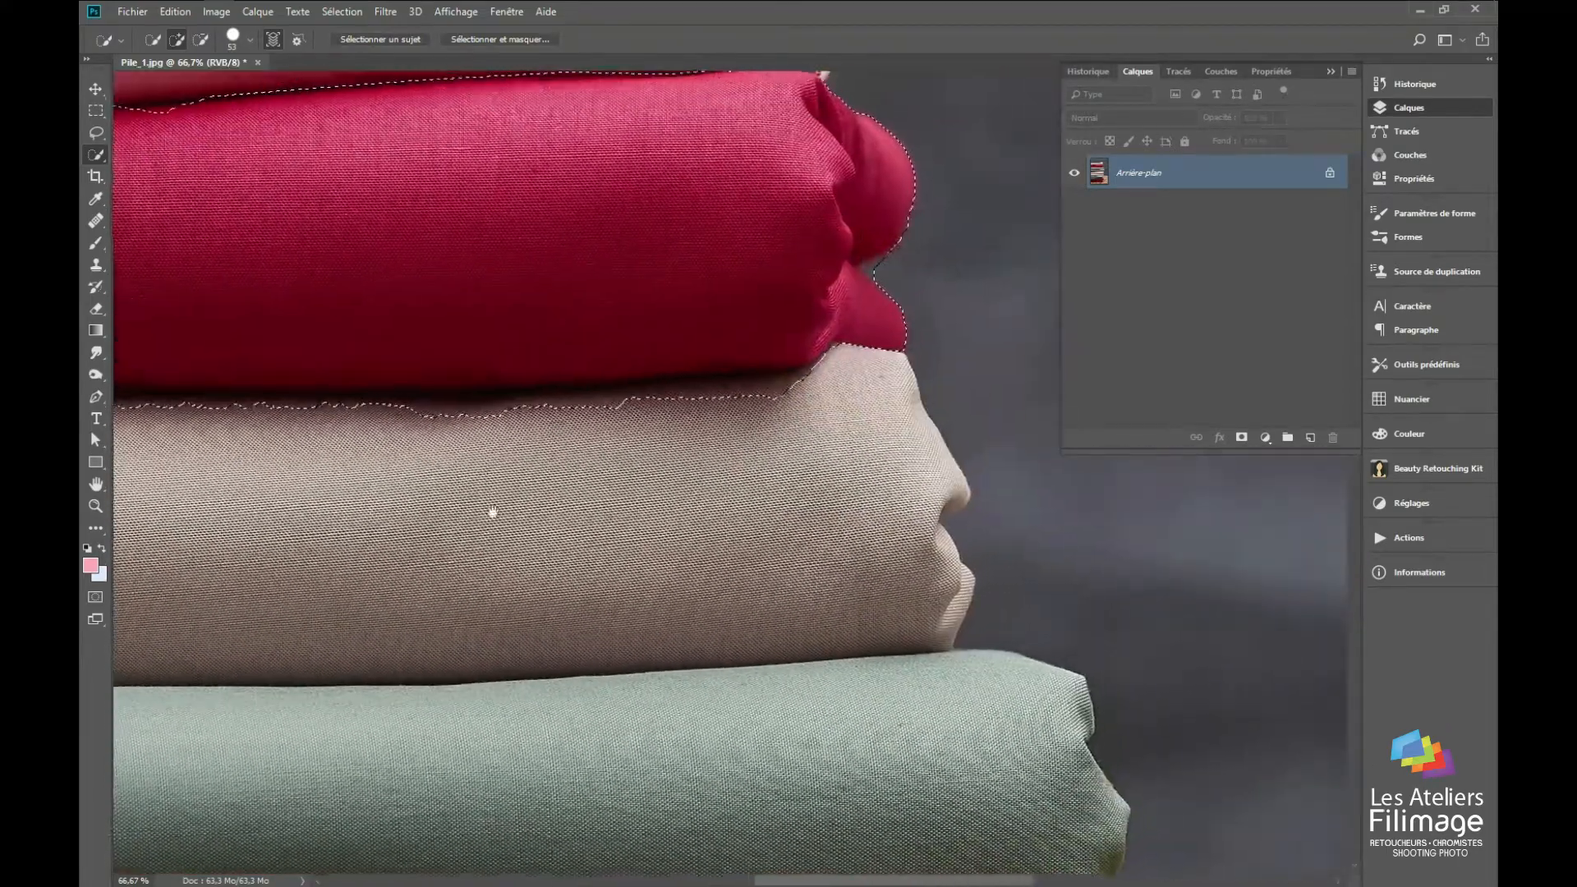
mouse_move(737, 463)
mouse_down()
mouse_move(863, 408)
mouse_move(619, 528)
mouse_move(814, 408)
mouse_move(685, 486)
mouse_up()
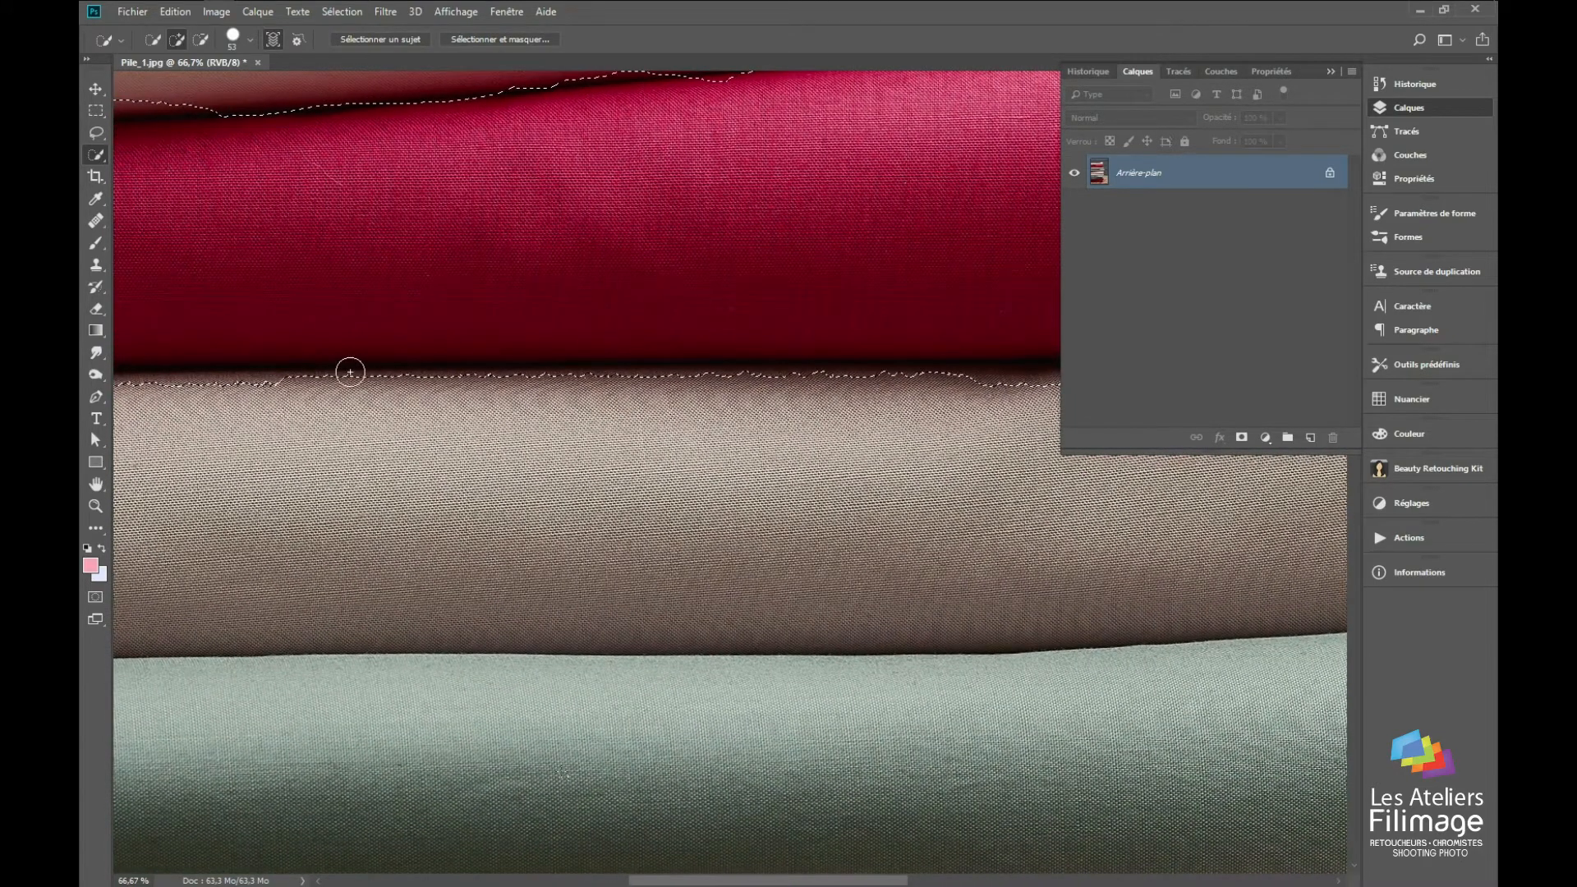
key(z)
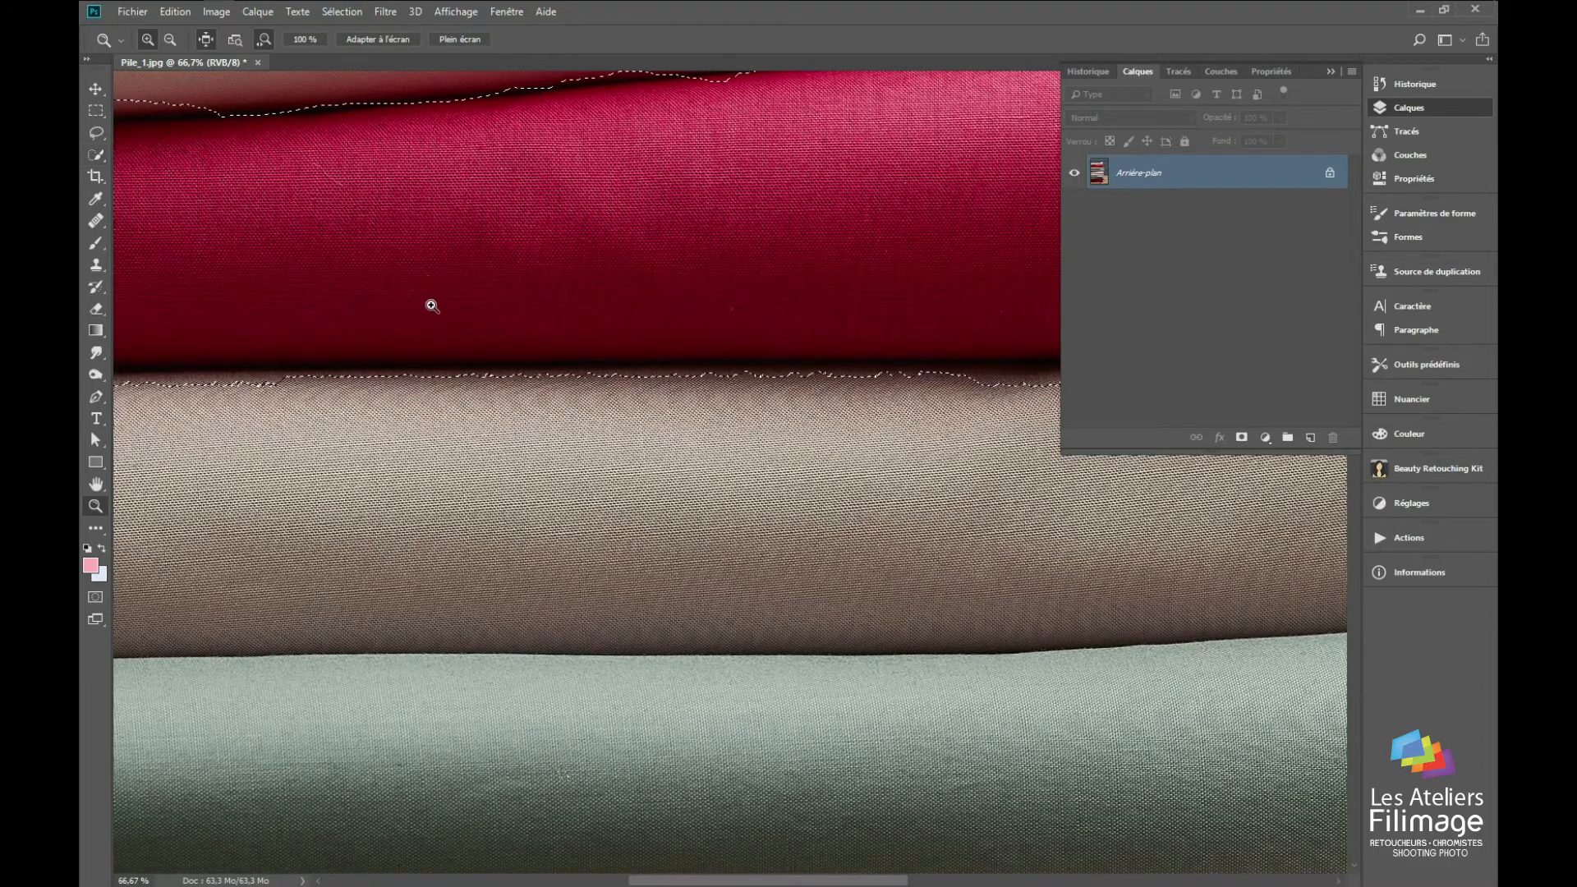
click(422, 328)
drag(430, 336, 377, 351)
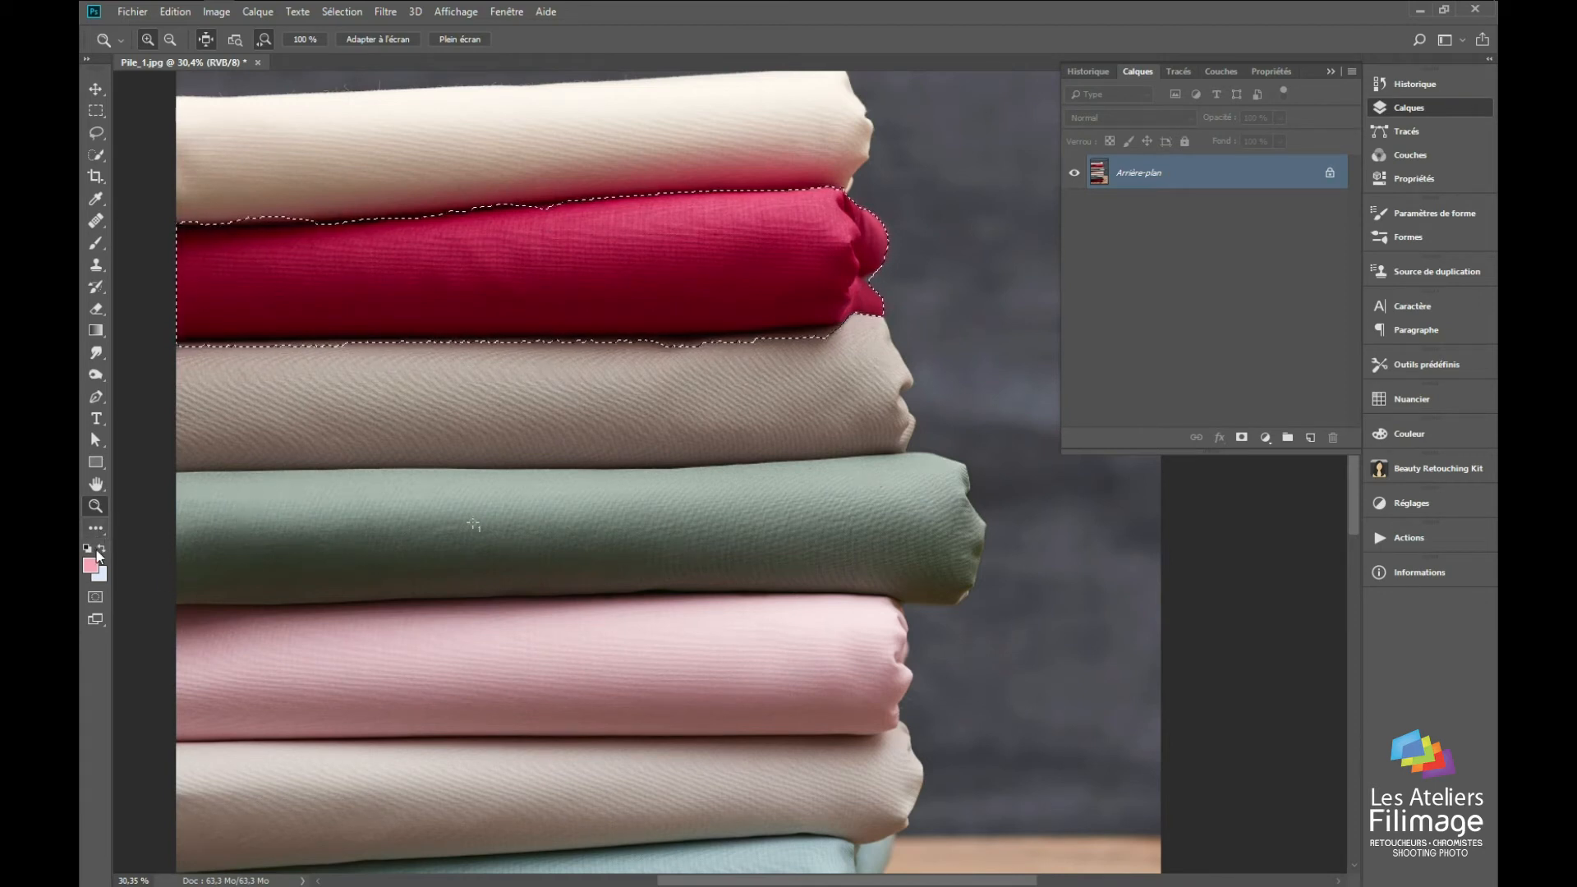
Step: Set the Quick Mask overlay colour to blue 2400ff and increase its opacity, keeping the masked areas coloured
click(96, 599)
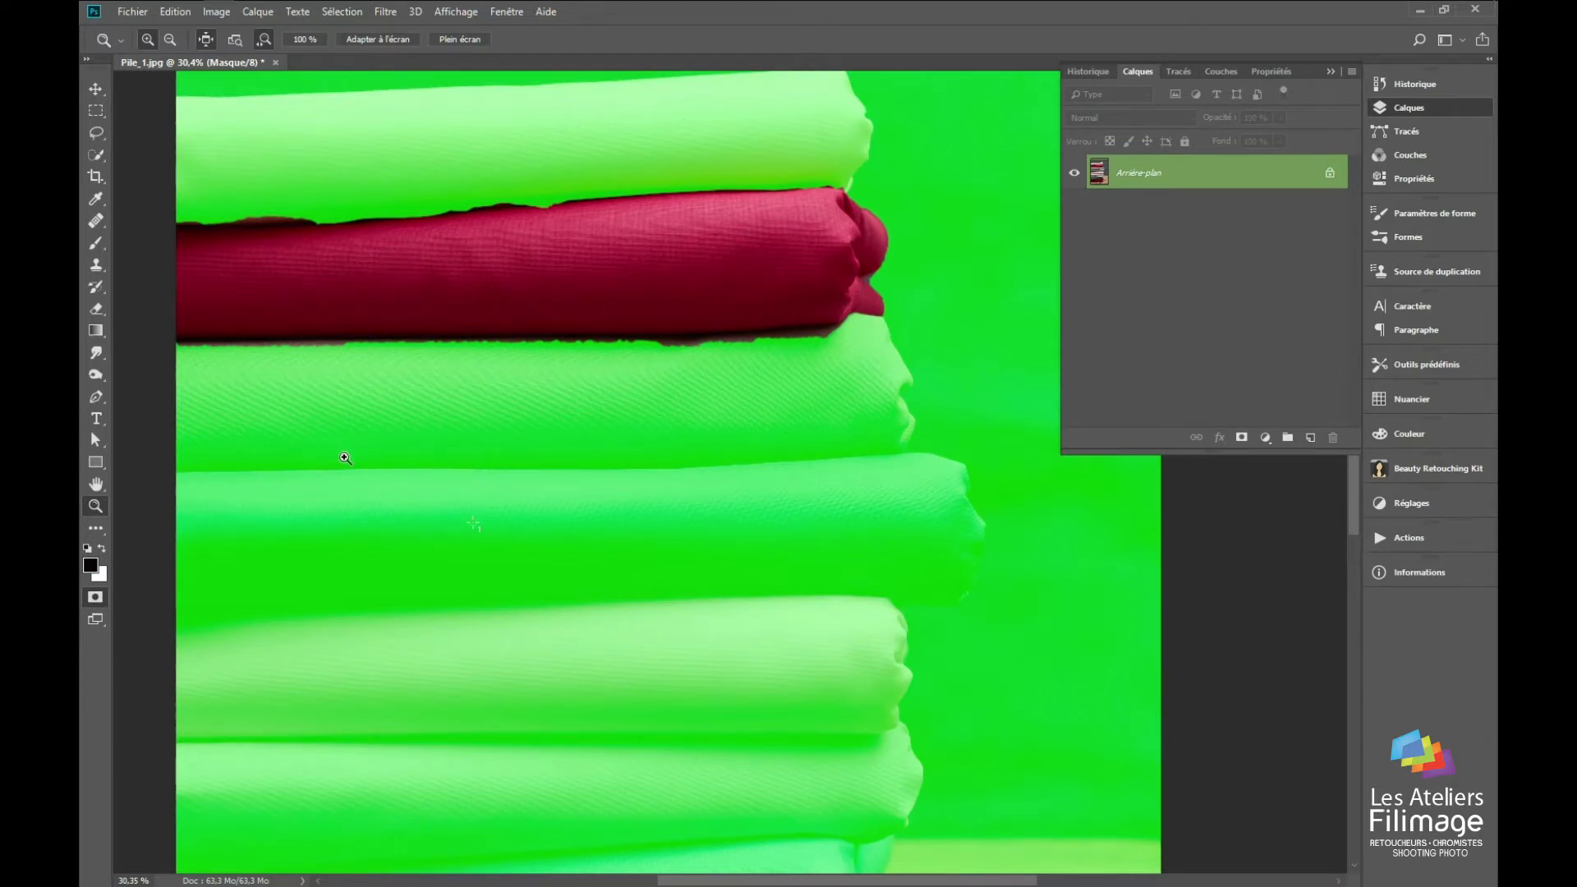
double_click(96, 599)
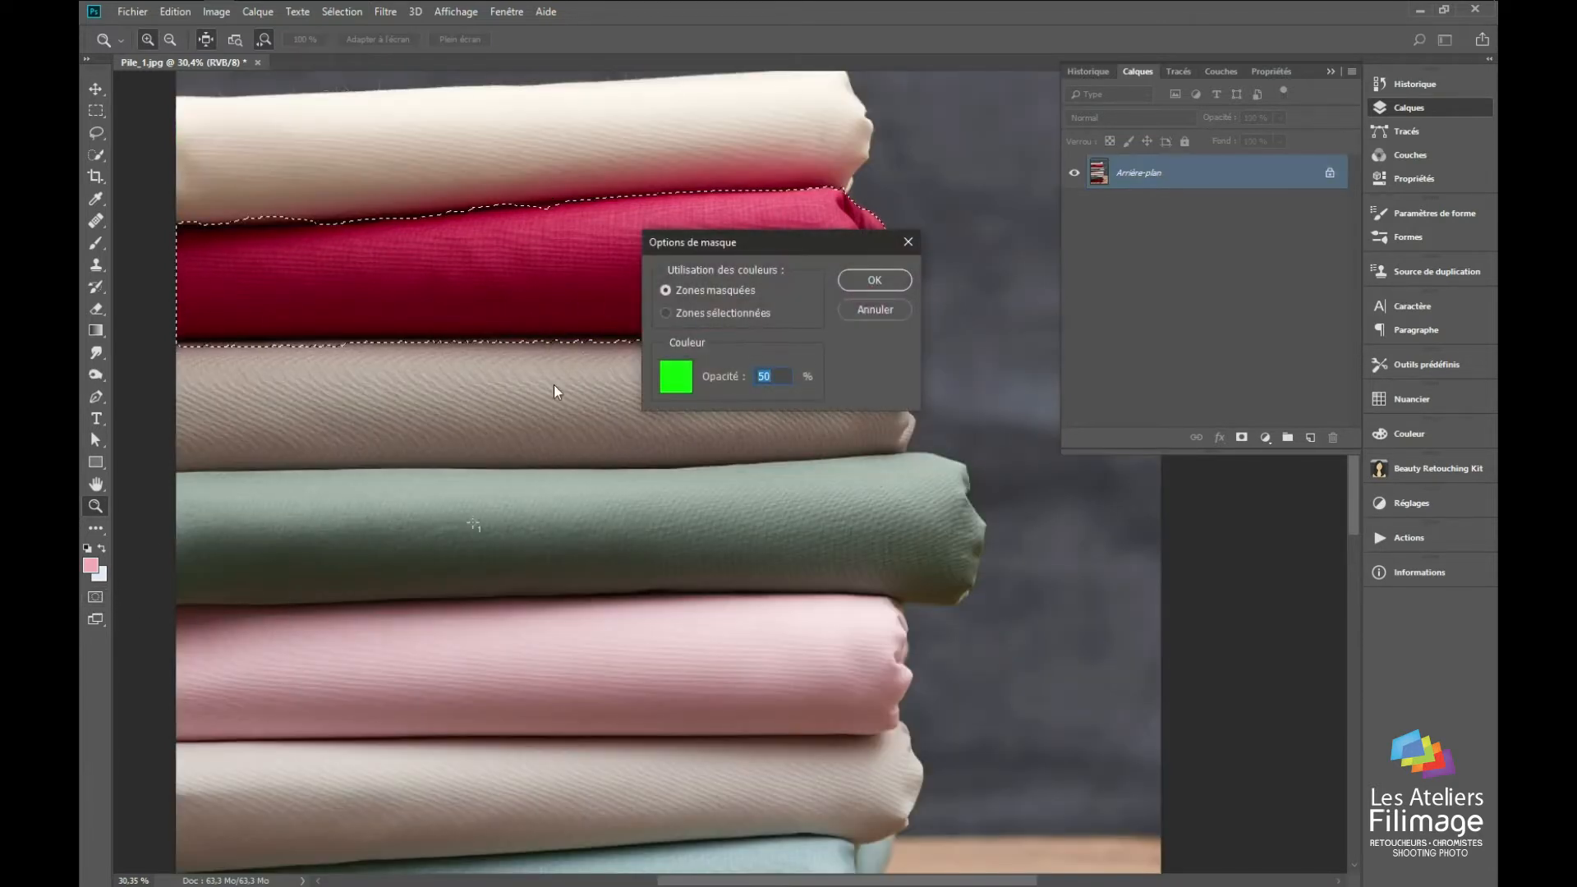
click(674, 384)
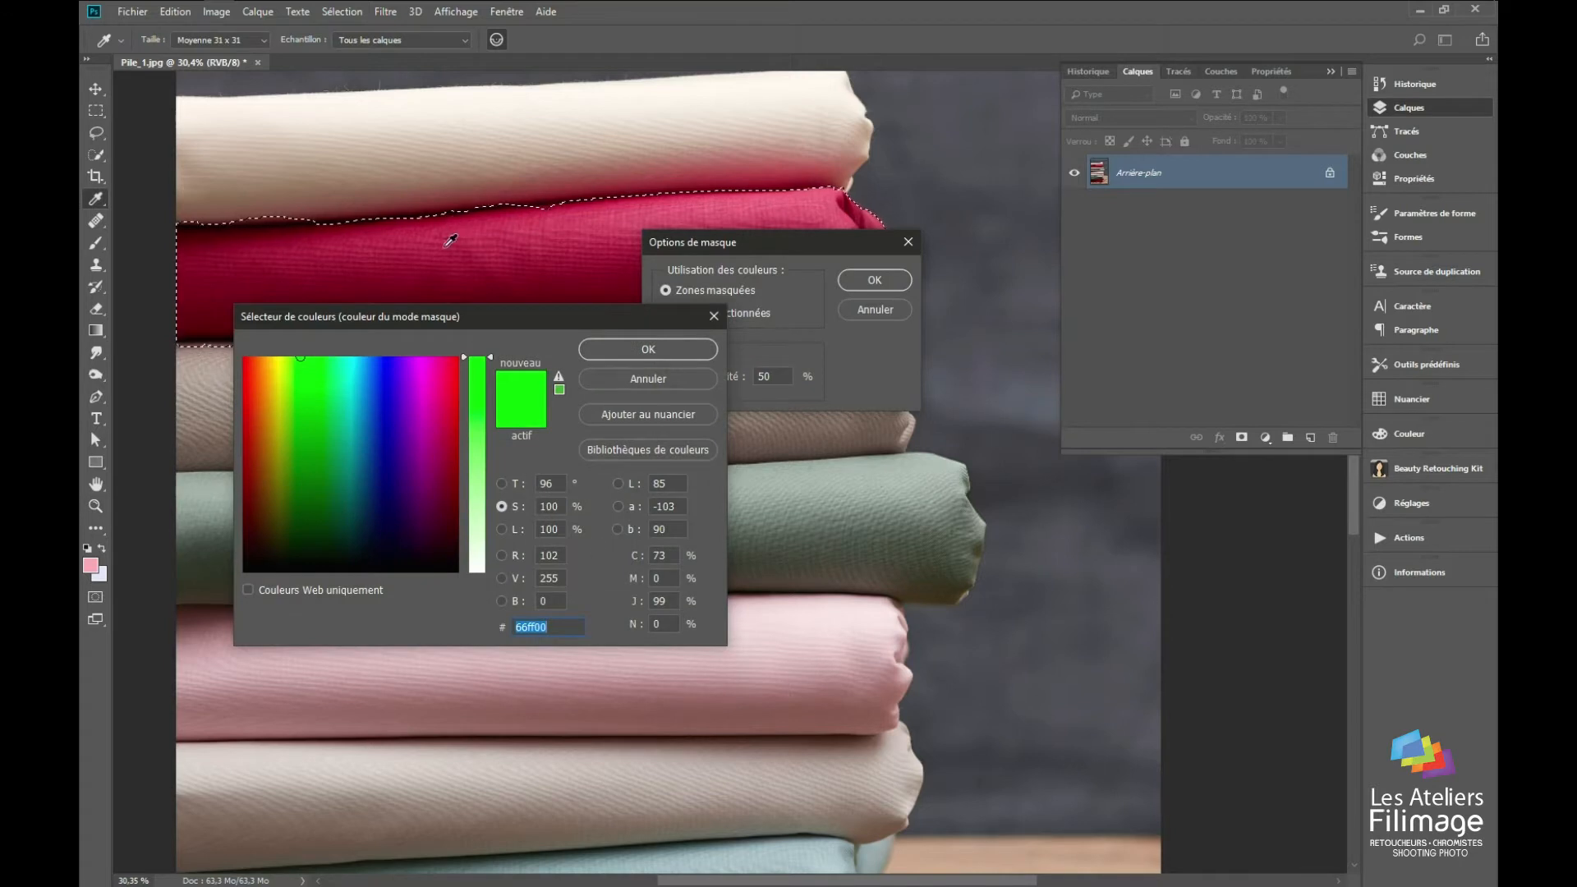
click(392, 359)
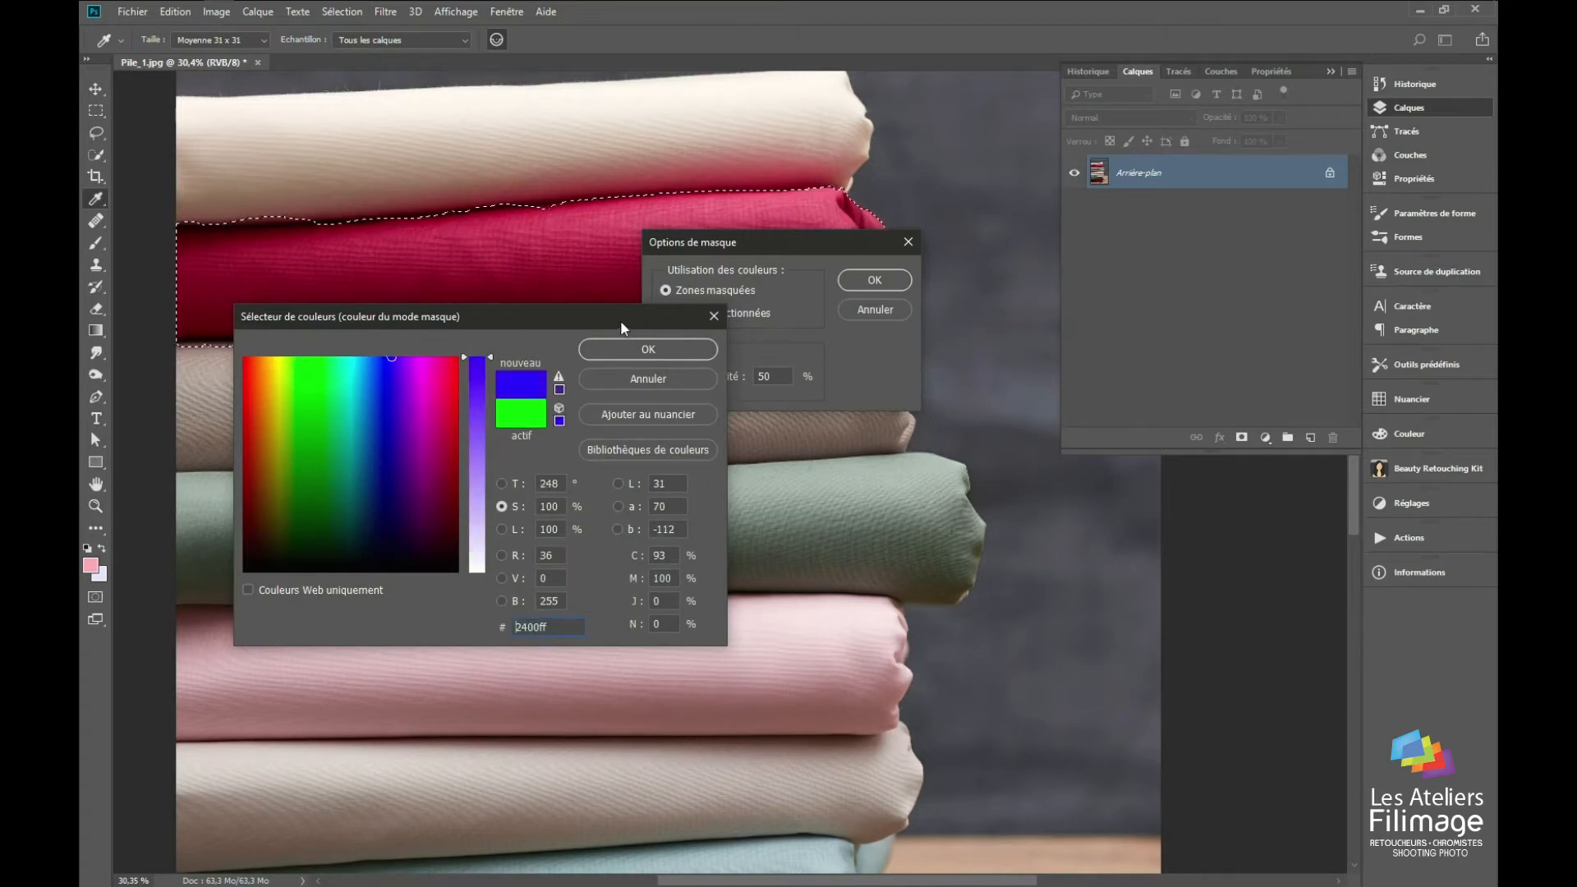
click(658, 350)
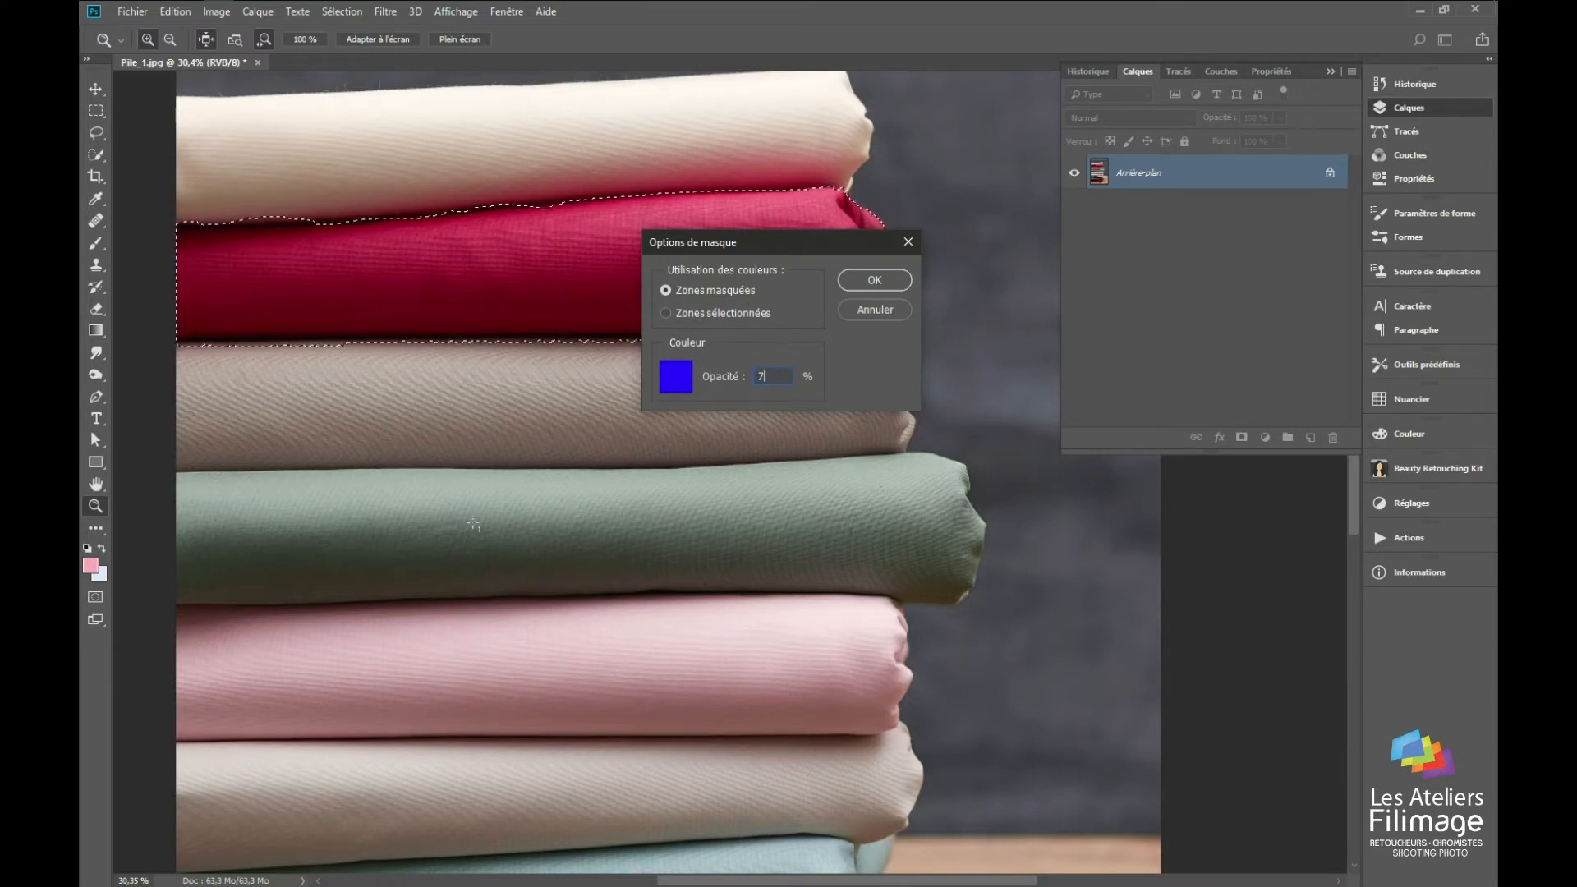
key(Return)
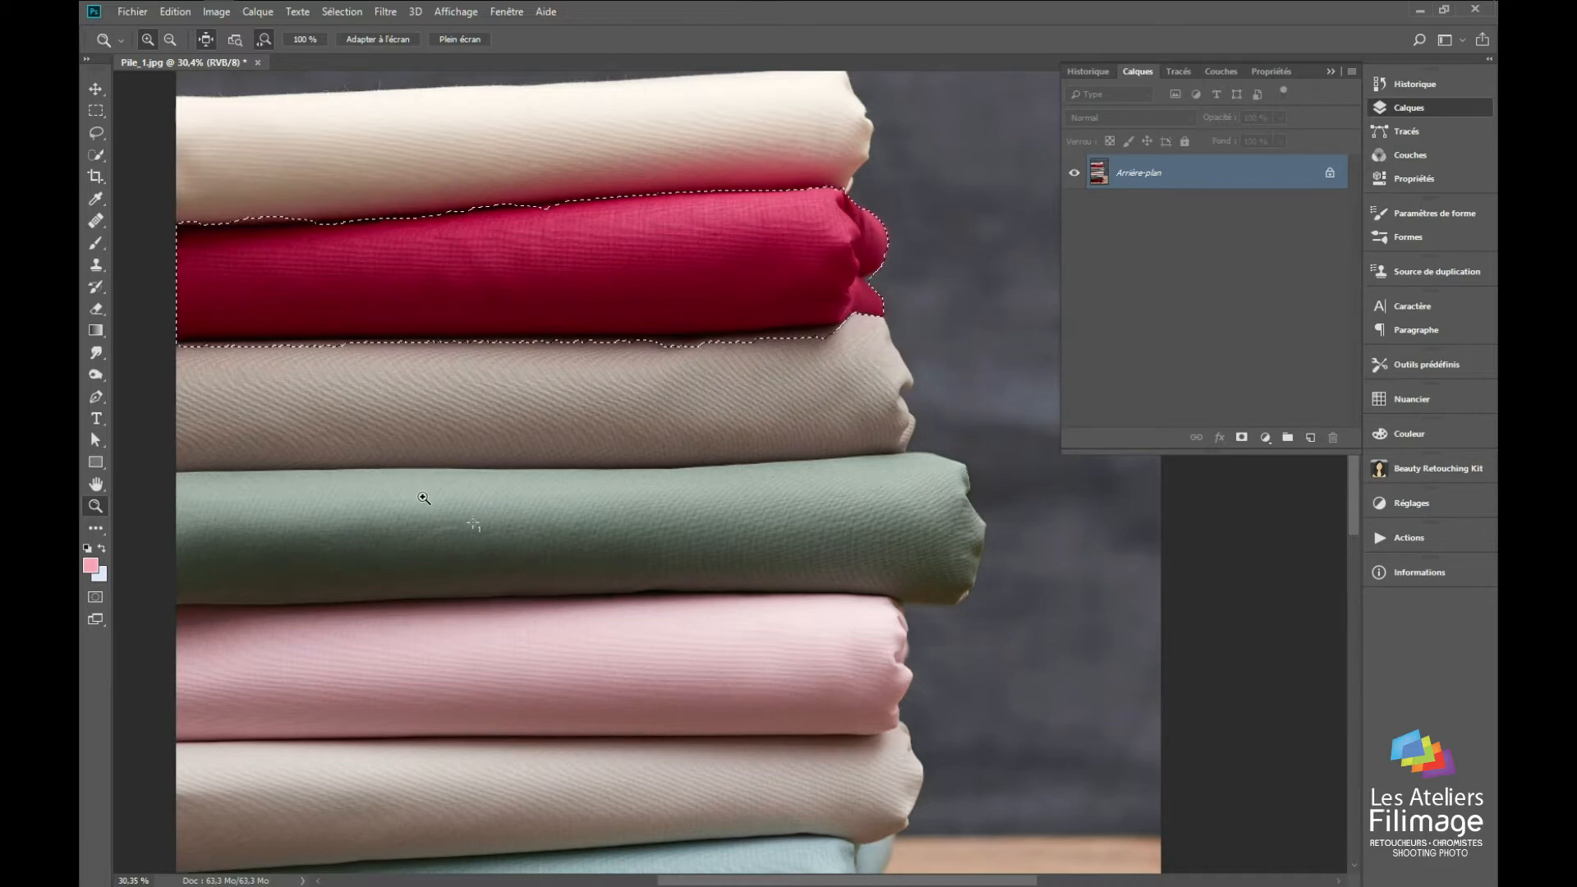
Step: Show the selection as a Quick Mask and compare it with the outline along the crimson fabric's lower edge up close
key(q)
drag(508, 272, 571, 215)
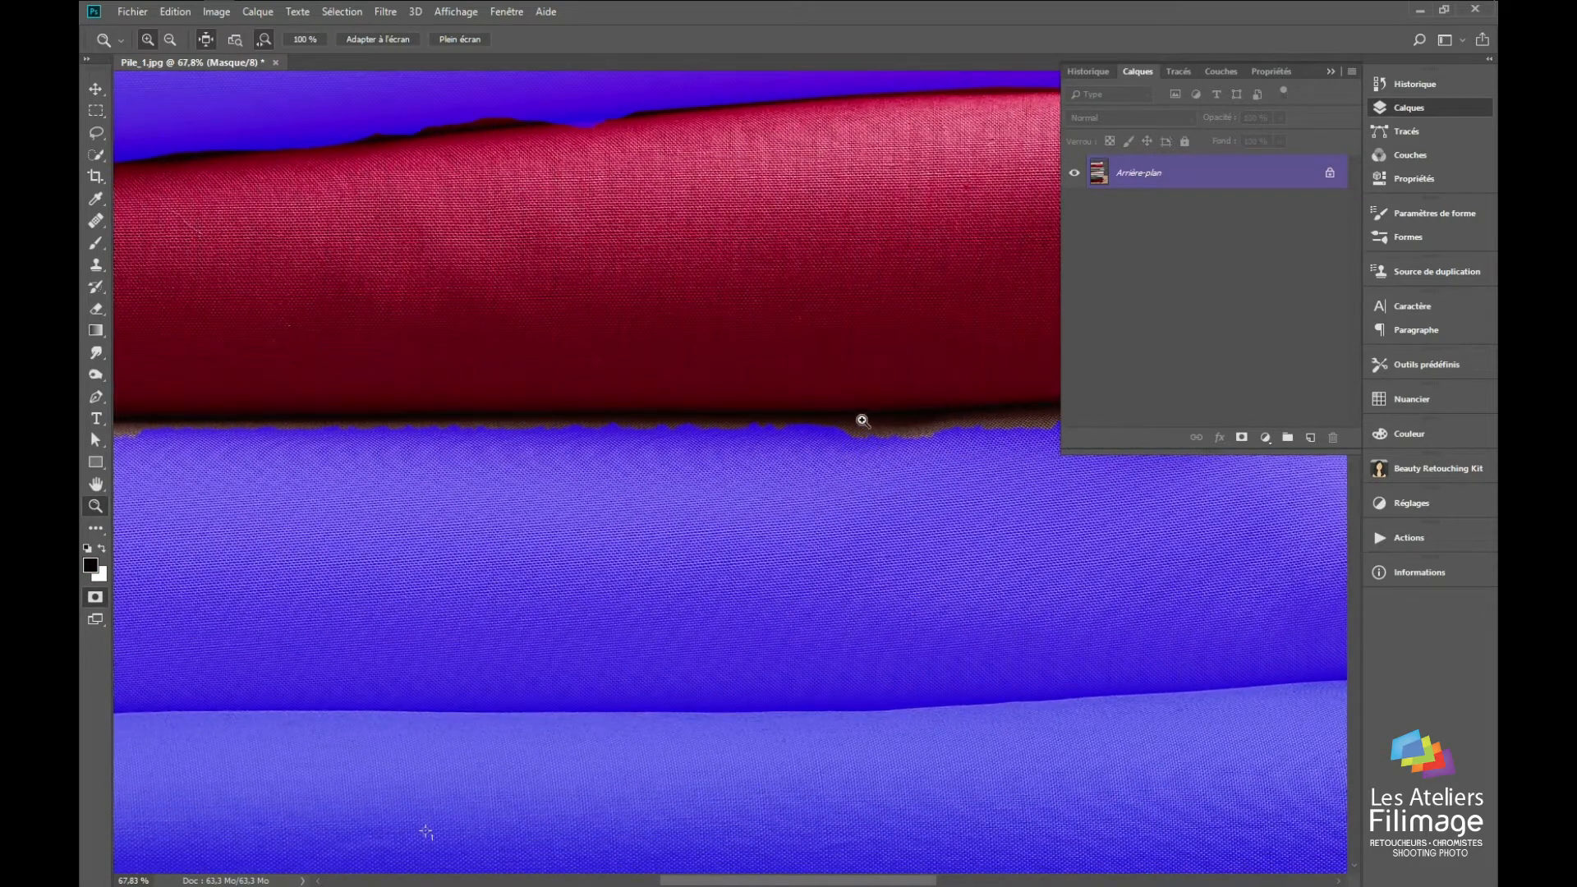
key(q)
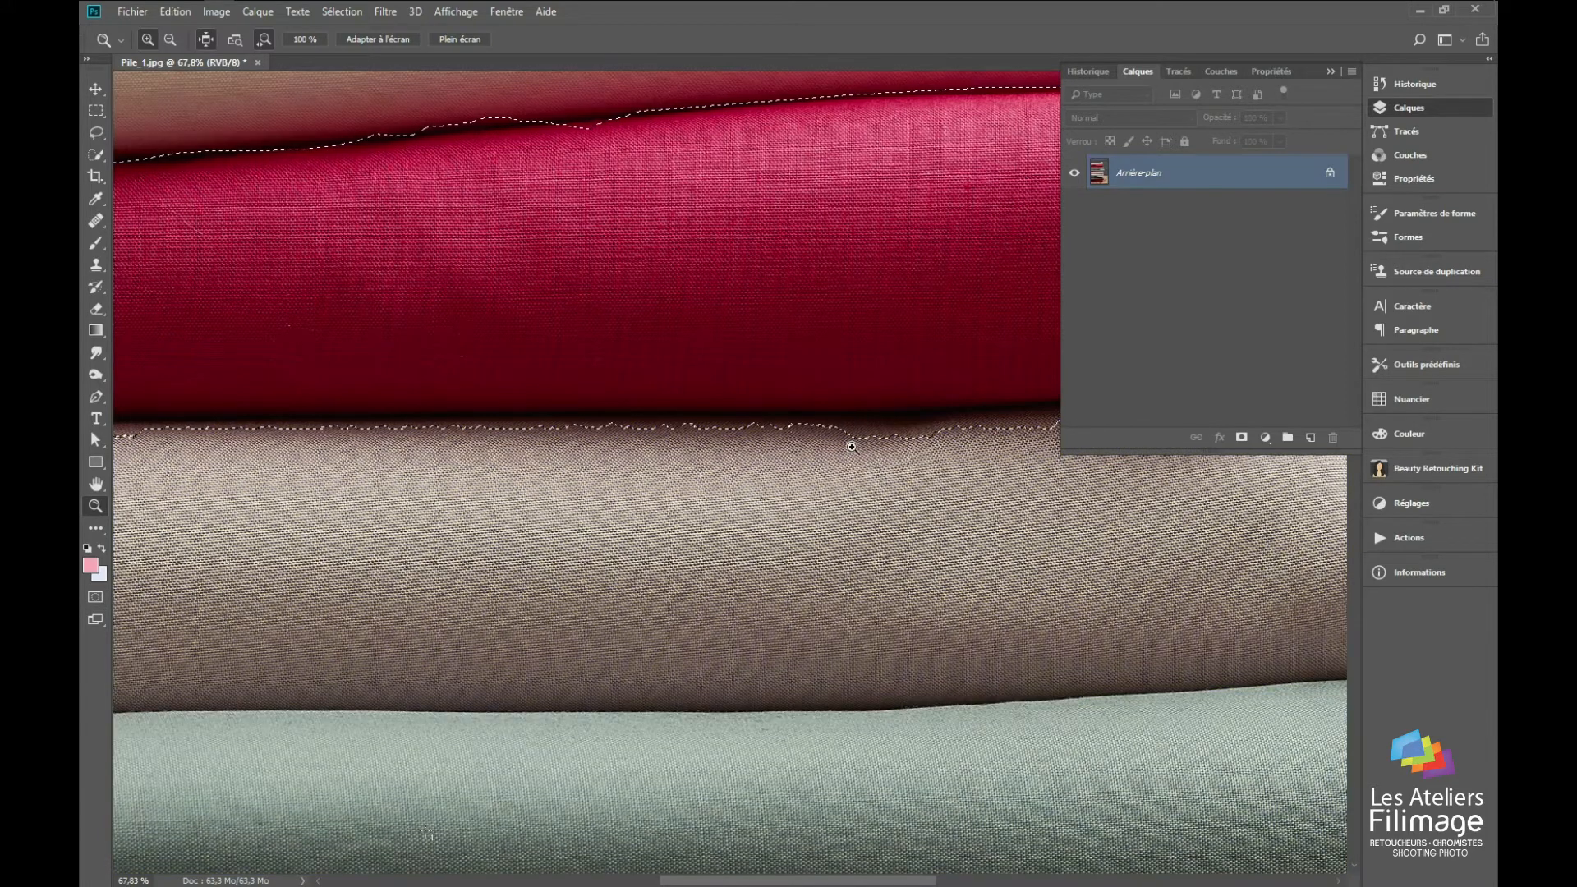
key(q)
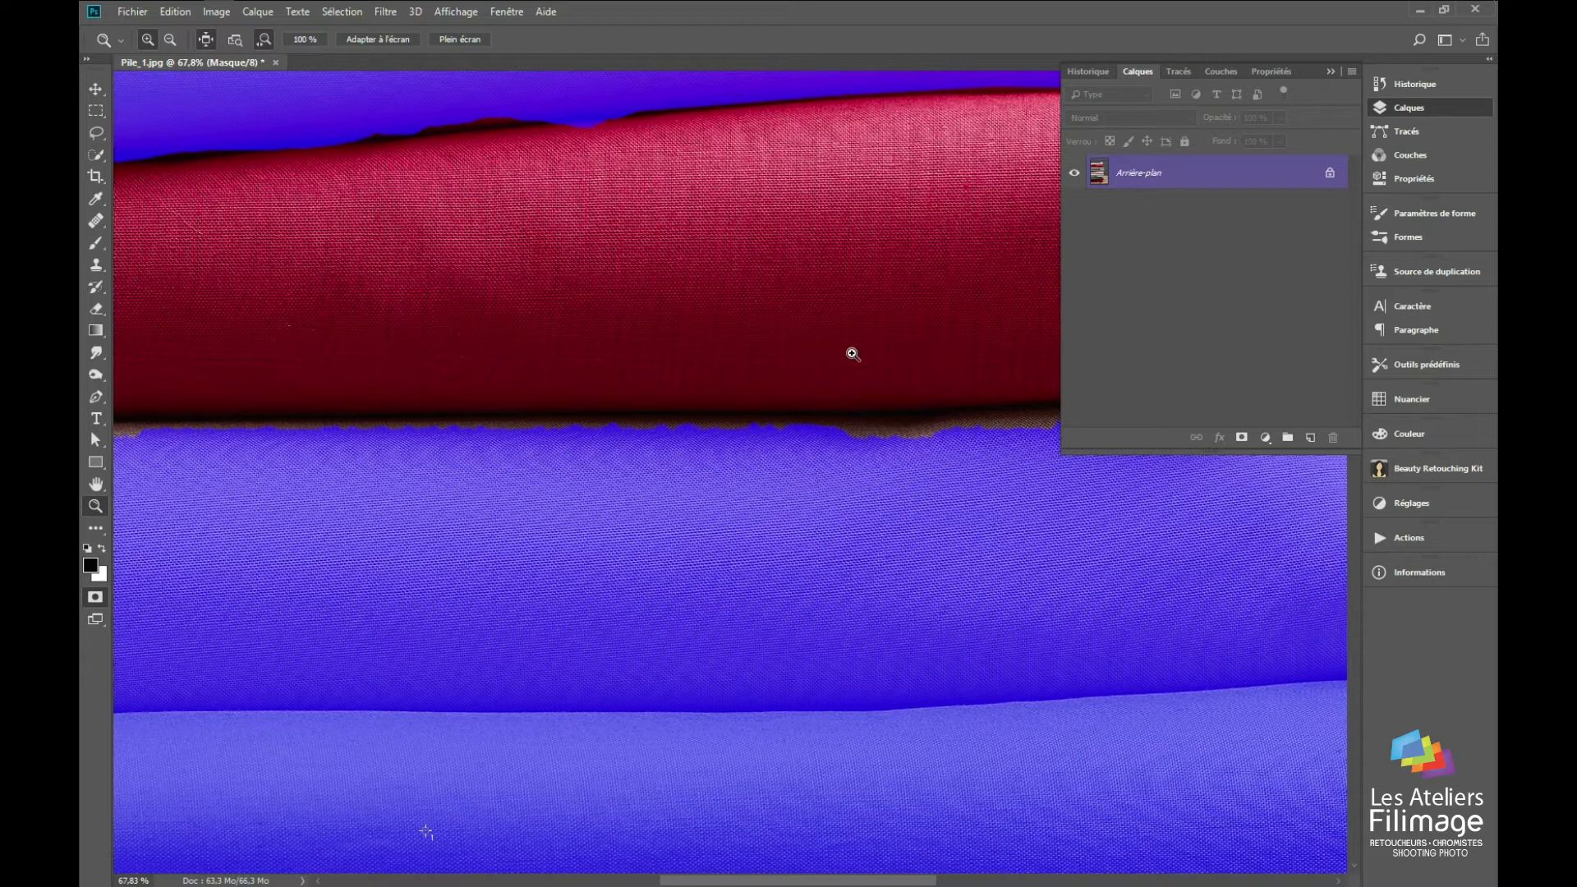
Step: Mask the brown strip under the middle of the crimson fabric with a 97 px black brush and check the selection outline
key(b)
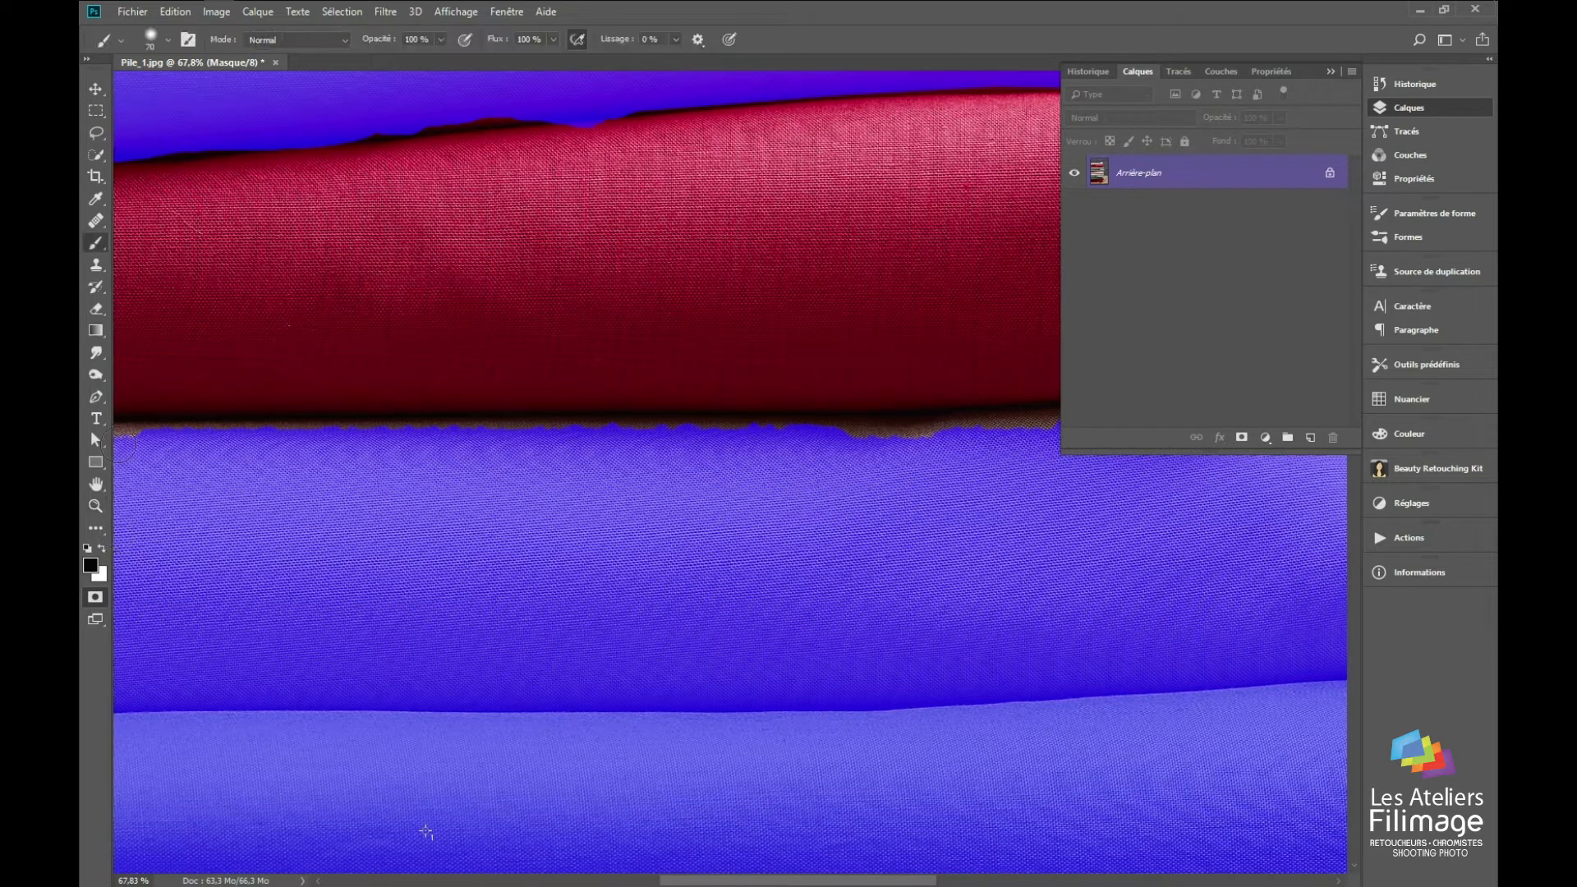
right_click(185, 444)
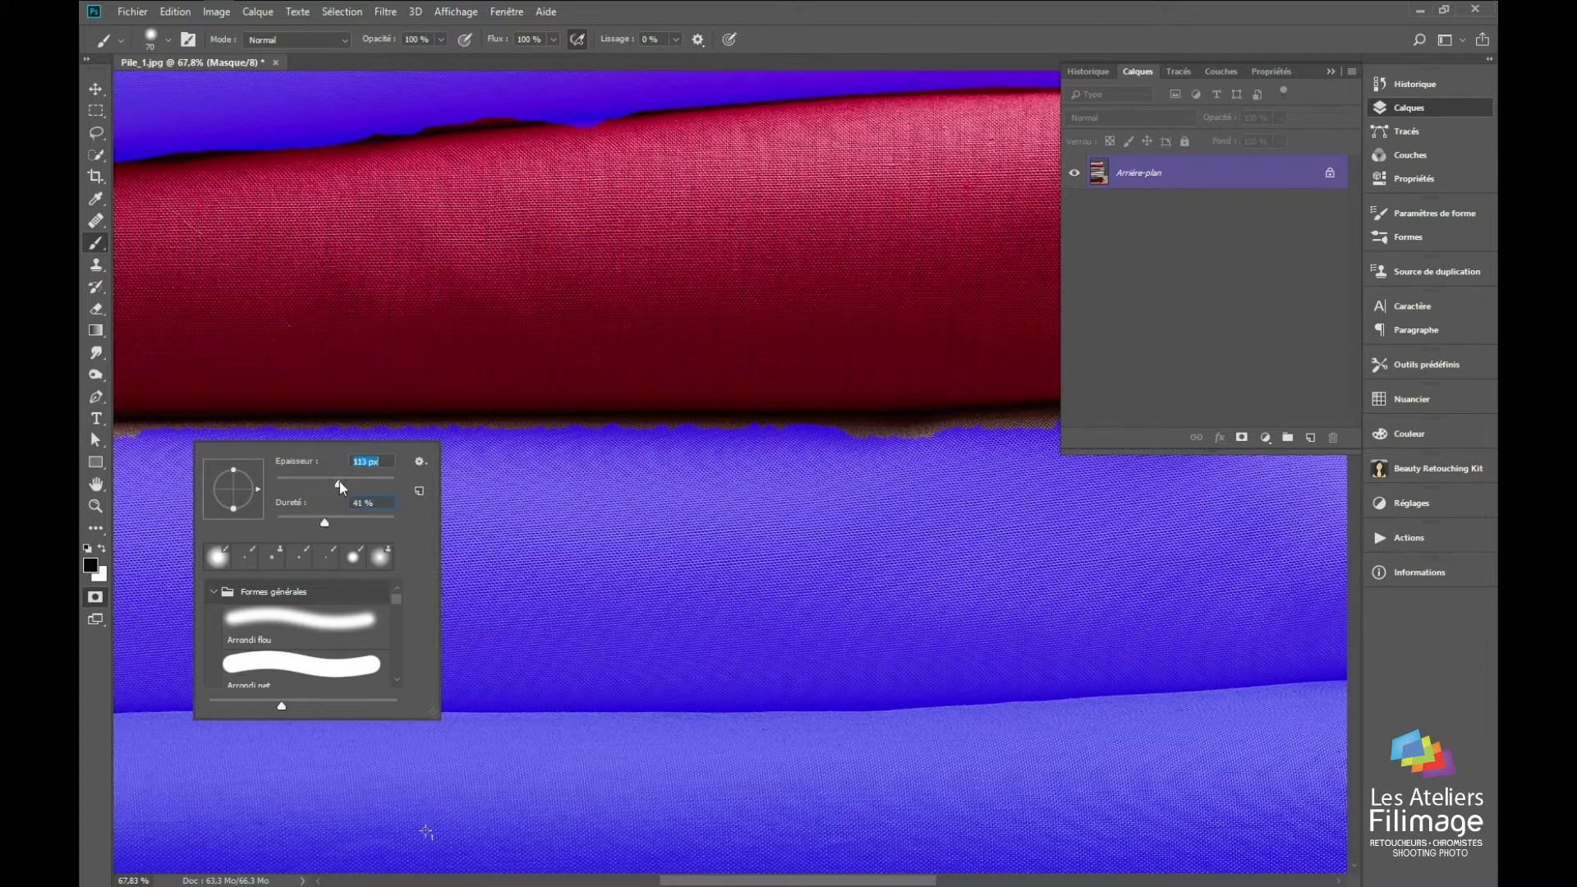
click(472, 451)
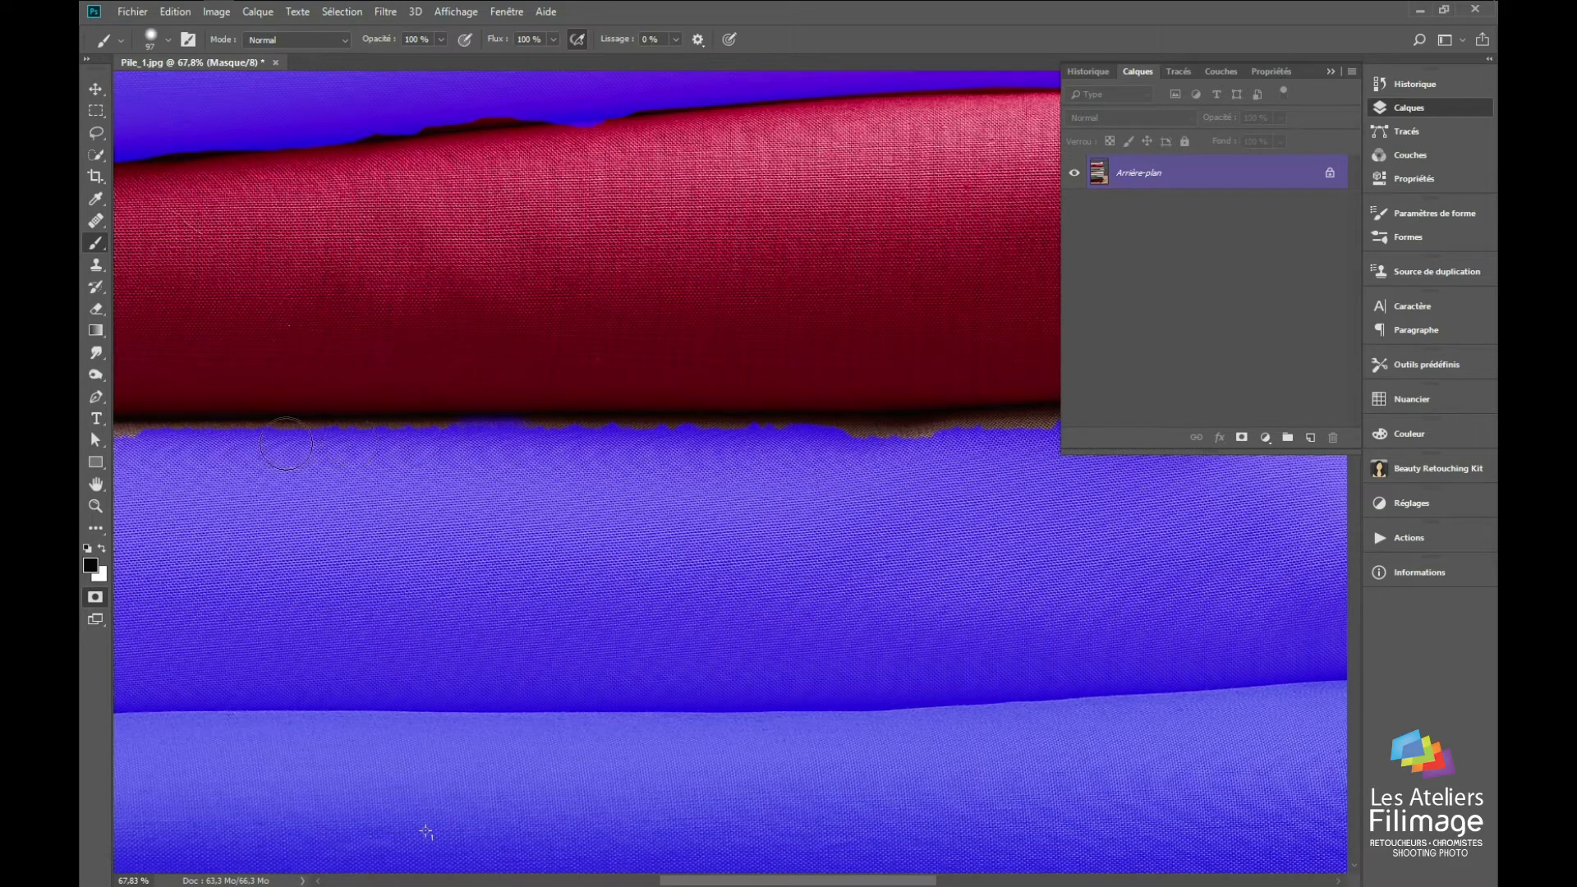
shift+click(953, 433)
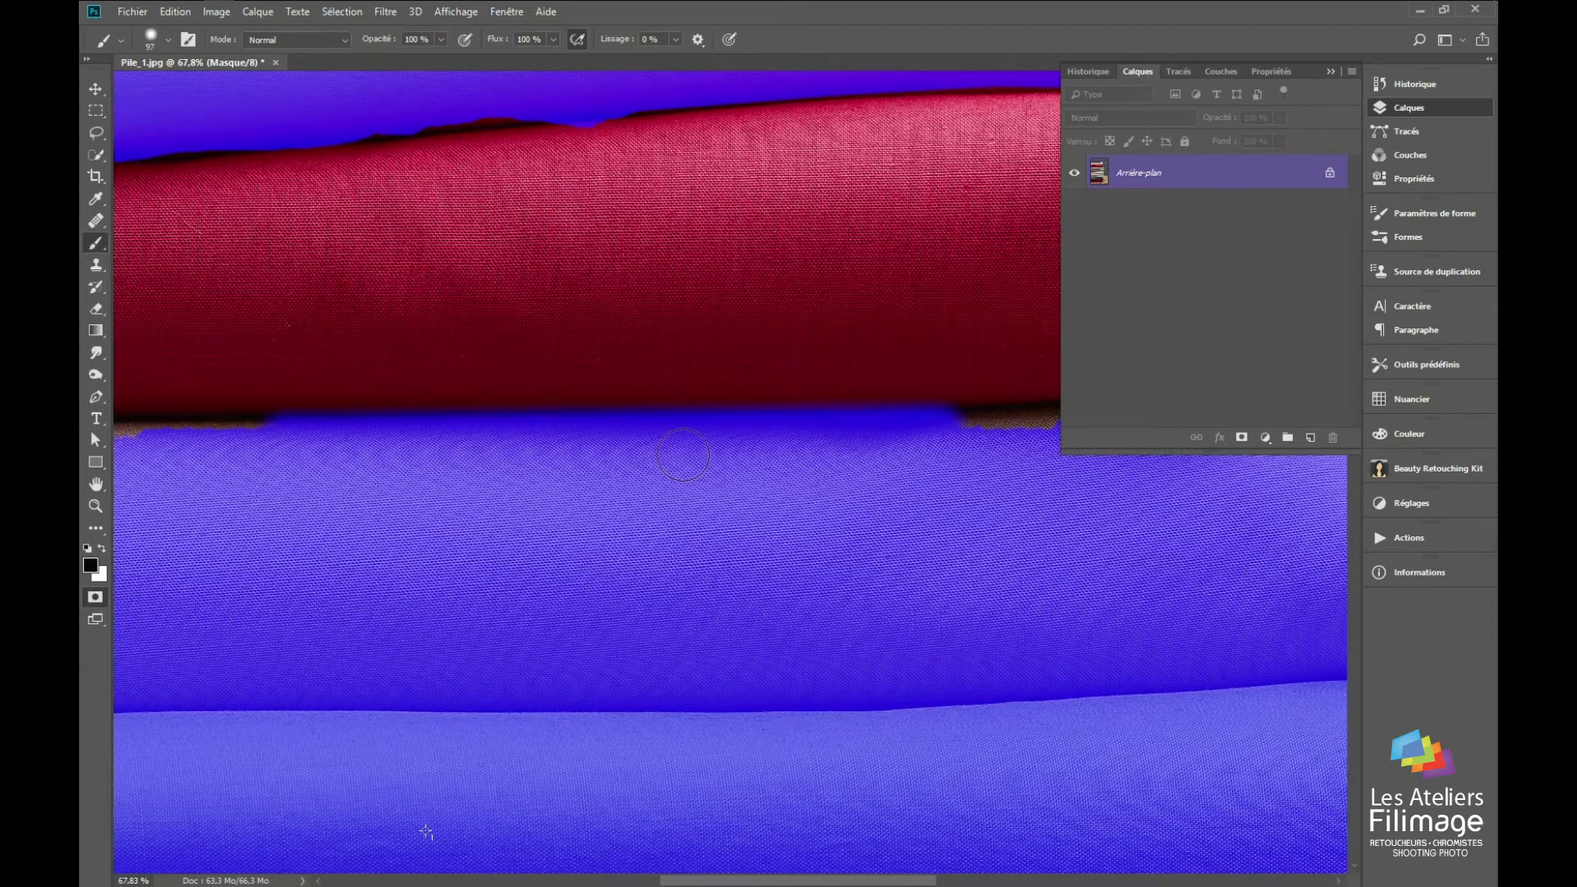
key(q)
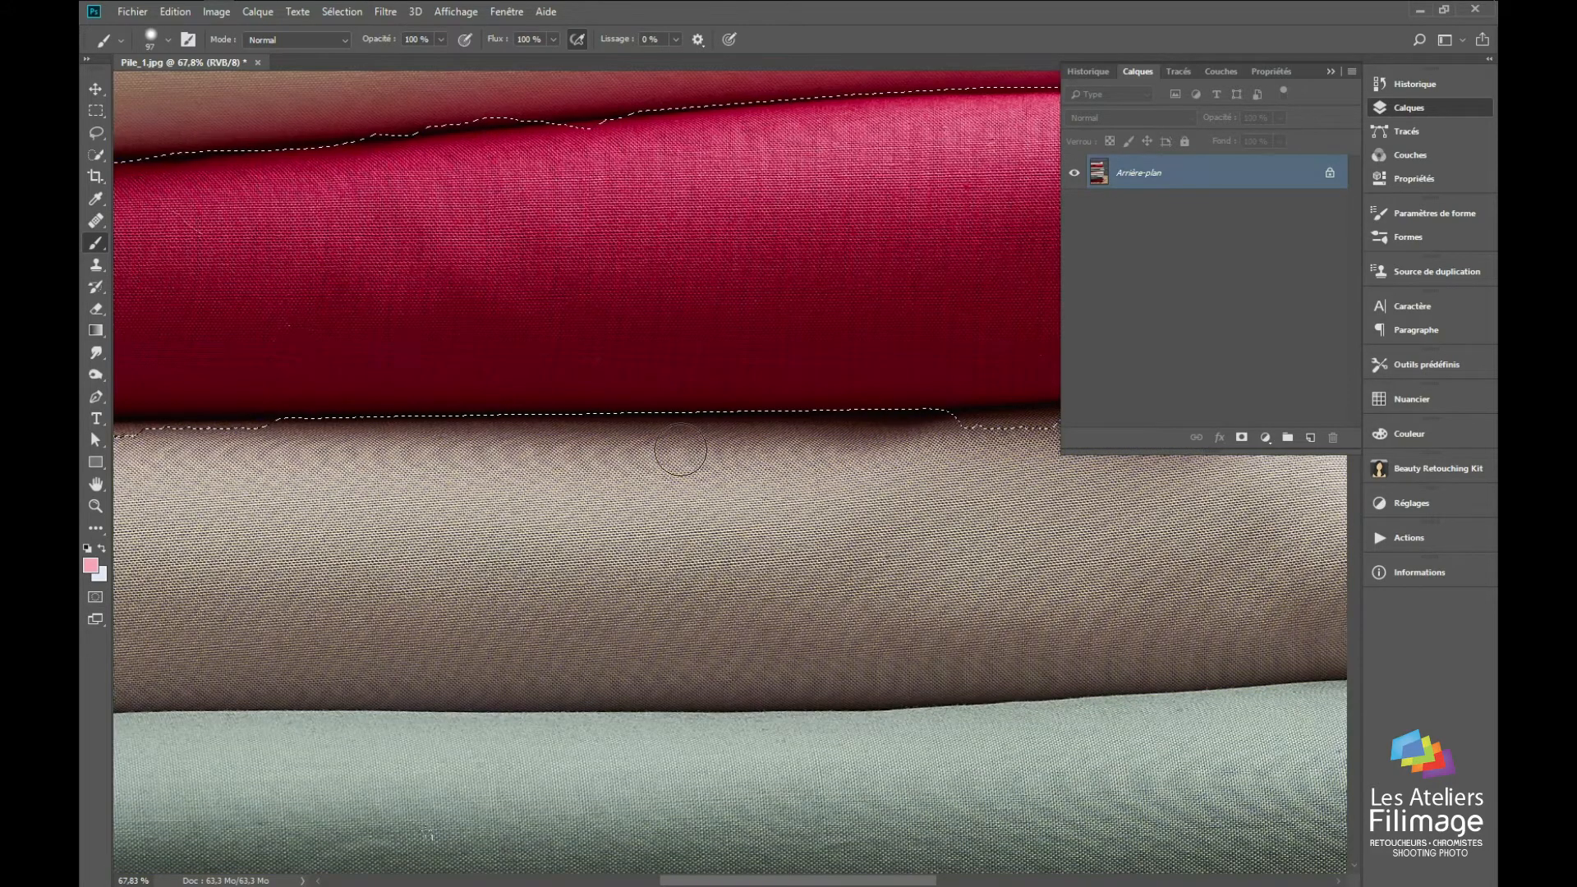
key(q)
Step: Set the brush diameter to 96 px and mask along the crimson fabric's lower edge towards its folded end
scroll(632, 415, up, 5)
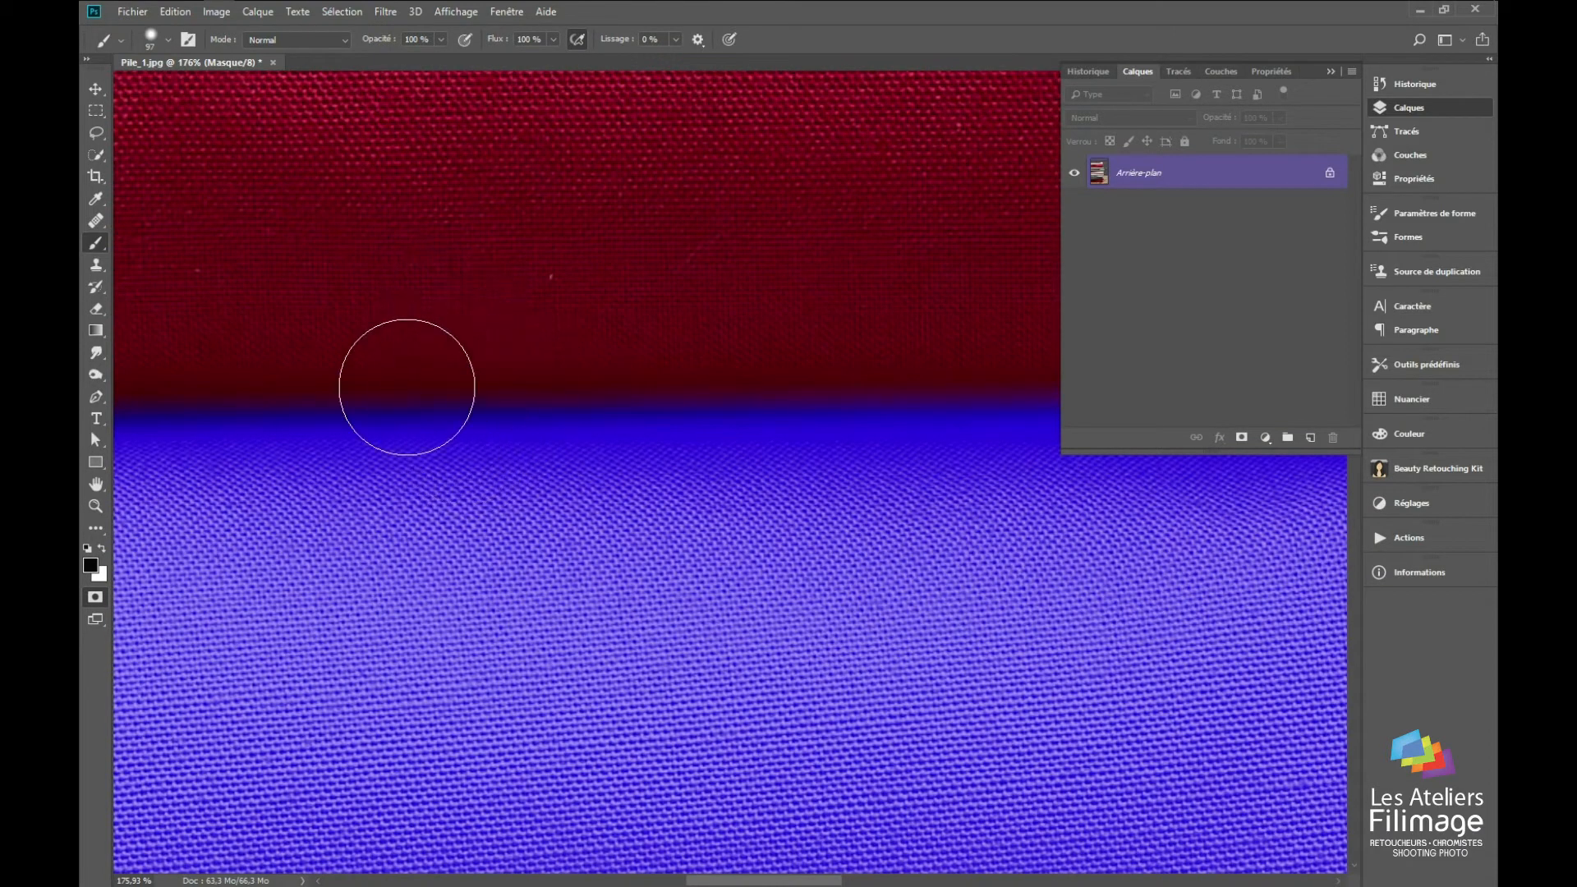
mouse_move(408, 388)
mouse_down()
mouse_move(404, 283)
mouse_move(389, 325)
mouse_move(386, 296)
mouse_move(399, 386)
mouse_up()
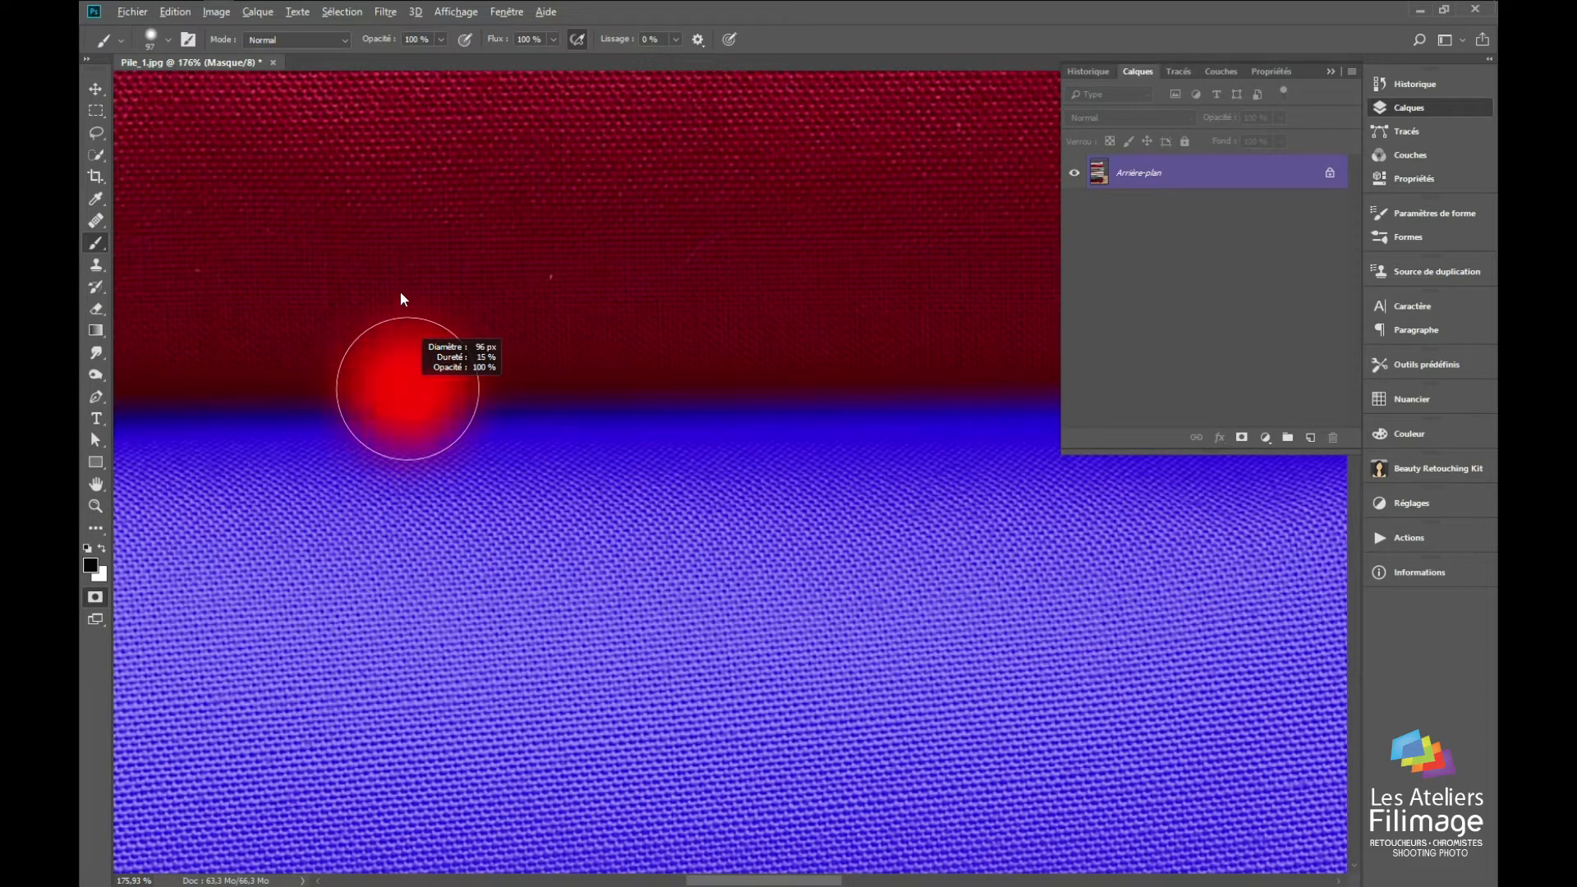
drag(401, 293, 401, 293)
drag(757, 377, 247, 427)
drag(717, 528, 479, 453)
mouse_move(711, 444)
mouse_down()
mouse_move(963, 440)
mouse_move(702, 482)
mouse_move(135, 497)
mouse_up()
mouse_move(383, 486)
mouse_down()
mouse_move(601, 466)
mouse_move(750, 422)
mouse_move(686, 442)
mouse_move(750, 387)
mouse_up()
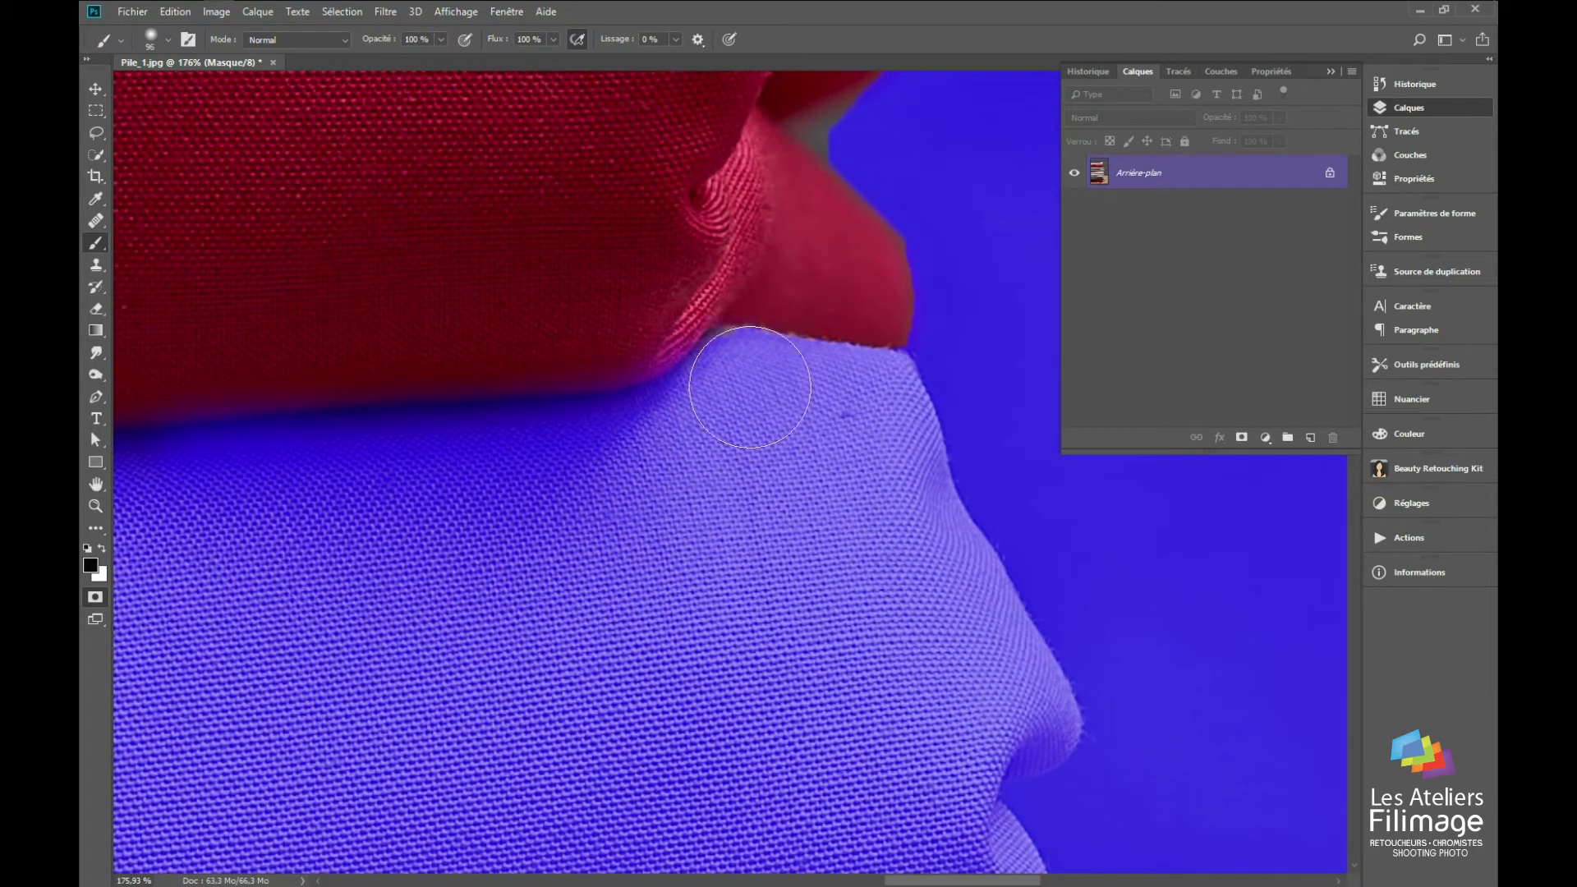
Step: Reduce the black brush to 23 px with a harder edge for the crimson fabric's upper edge
scroll(658, 490, down, 10)
mouse_move(402, 526)
mouse_down()
mouse_move(792, 564)
mouse_move(934, 599)
mouse_up()
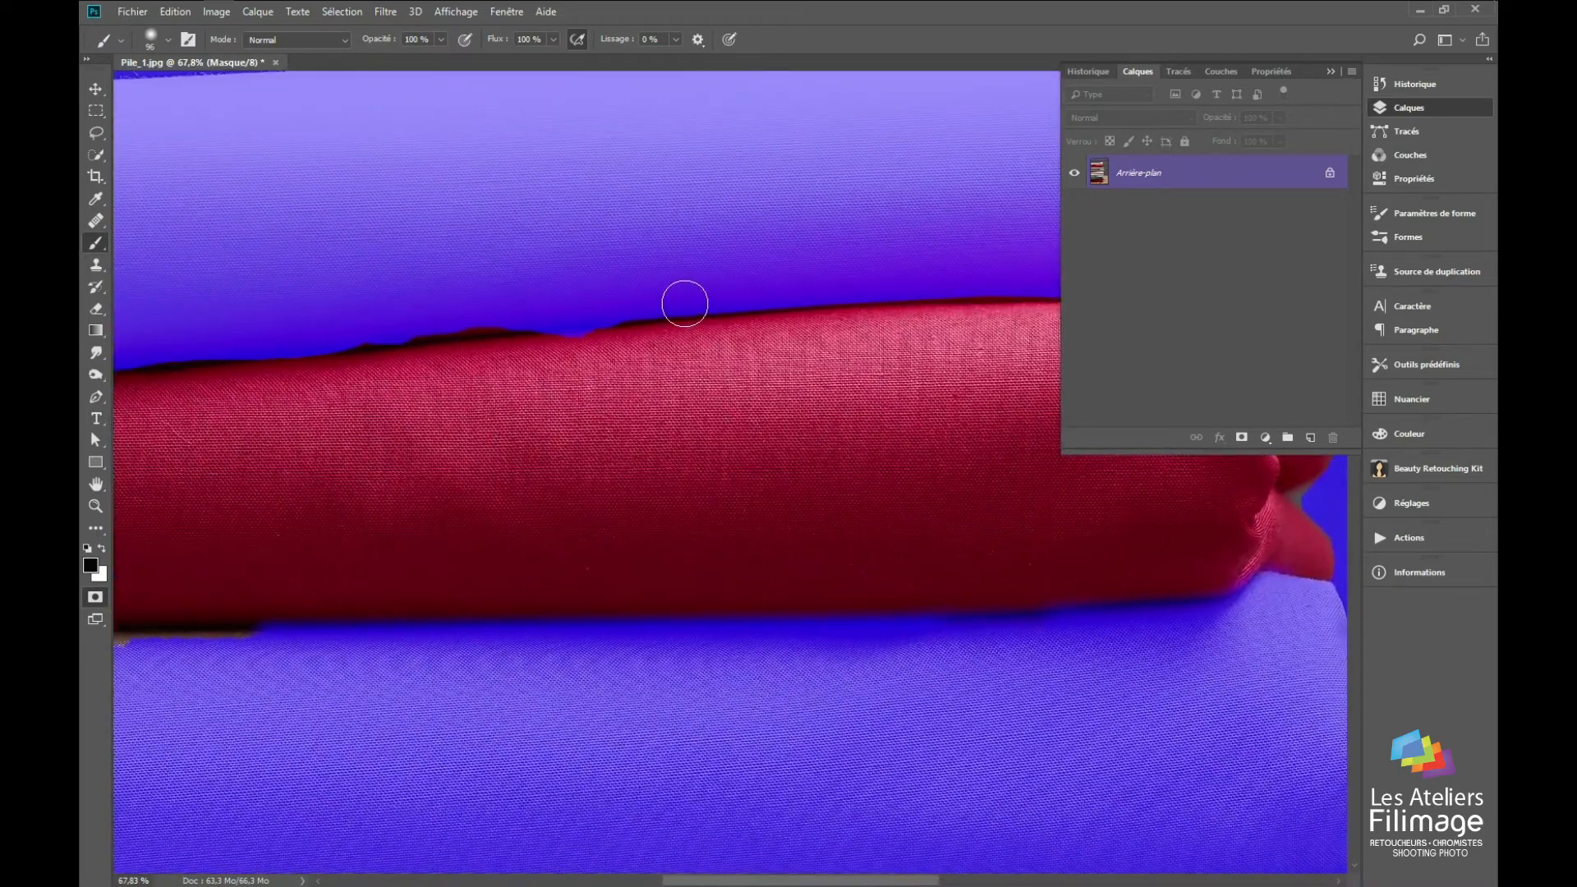
key(z)
mouse_move(684, 289)
mouse_down()
mouse_move(730, 246)
mouse_move(729, 264)
mouse_up()
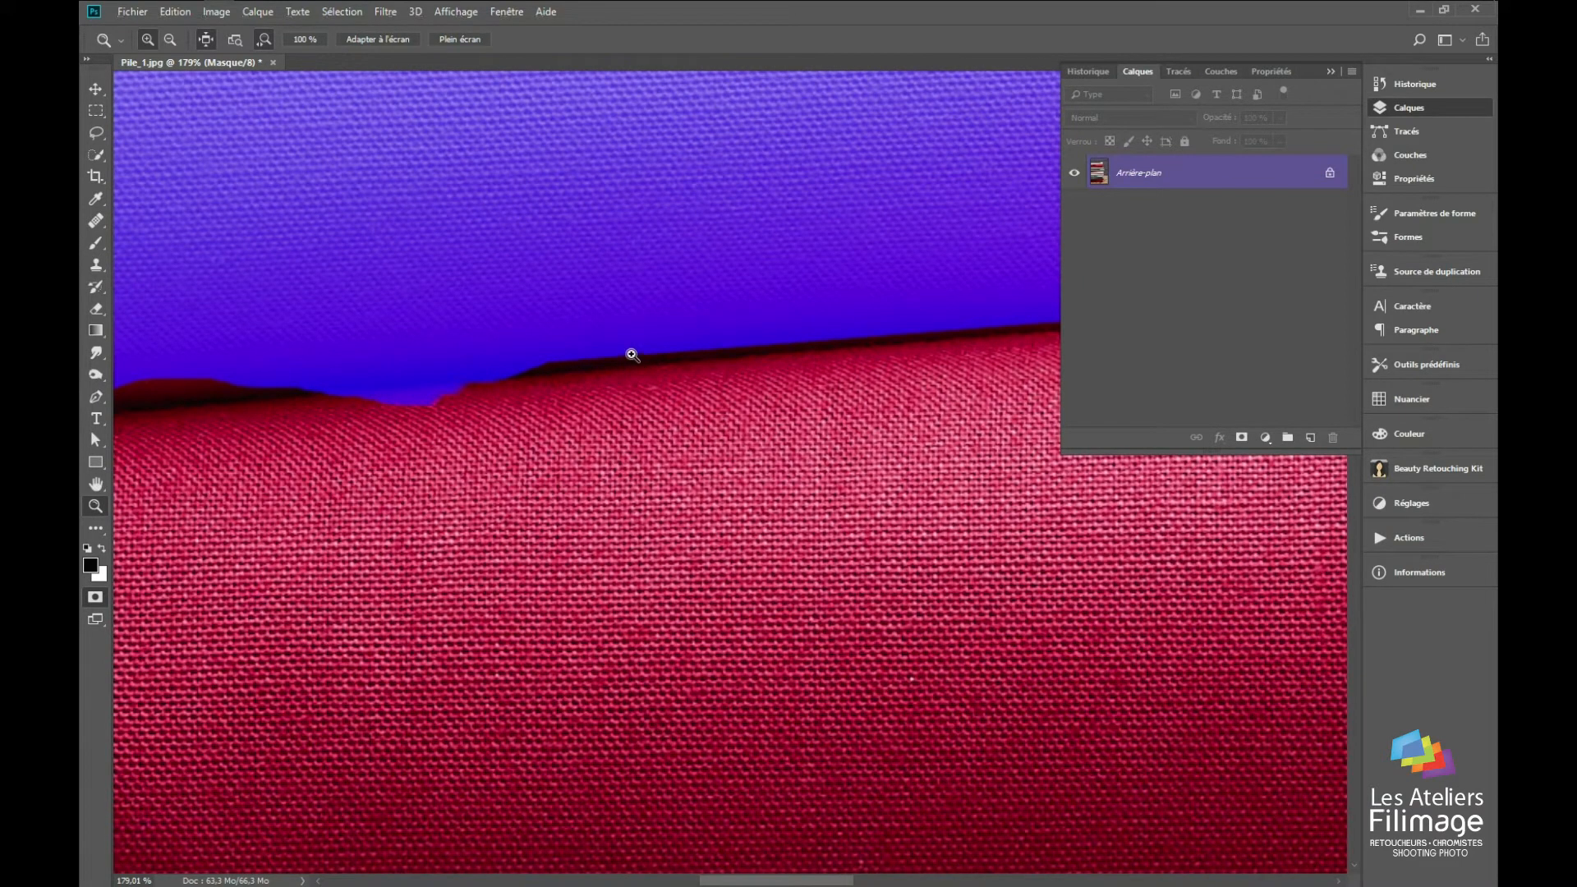
key(b)
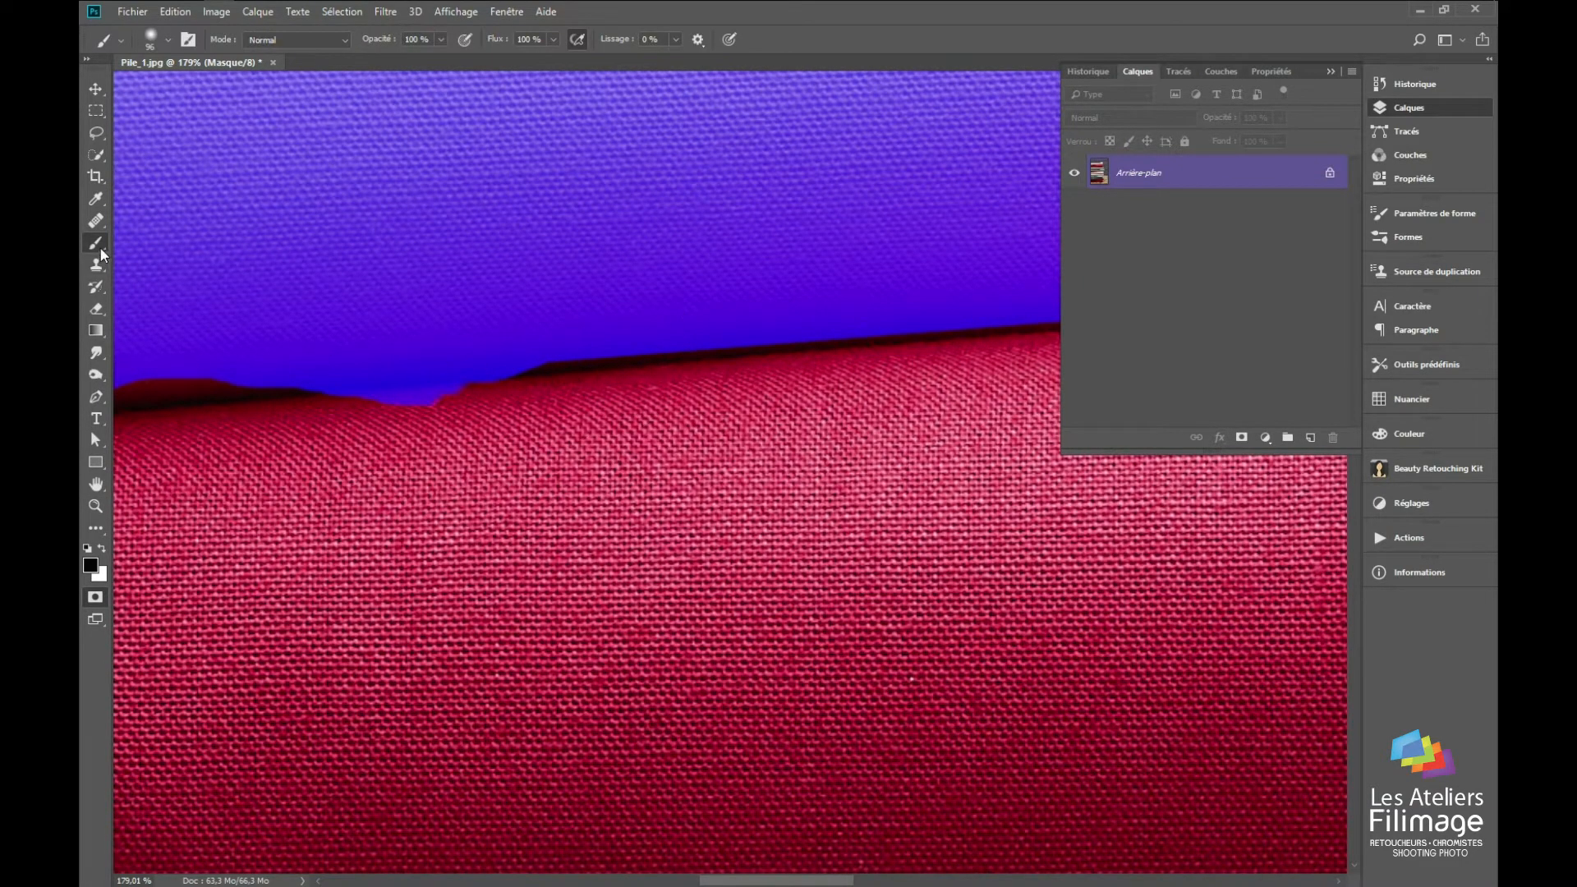
drag(540, 374, 514, 384)
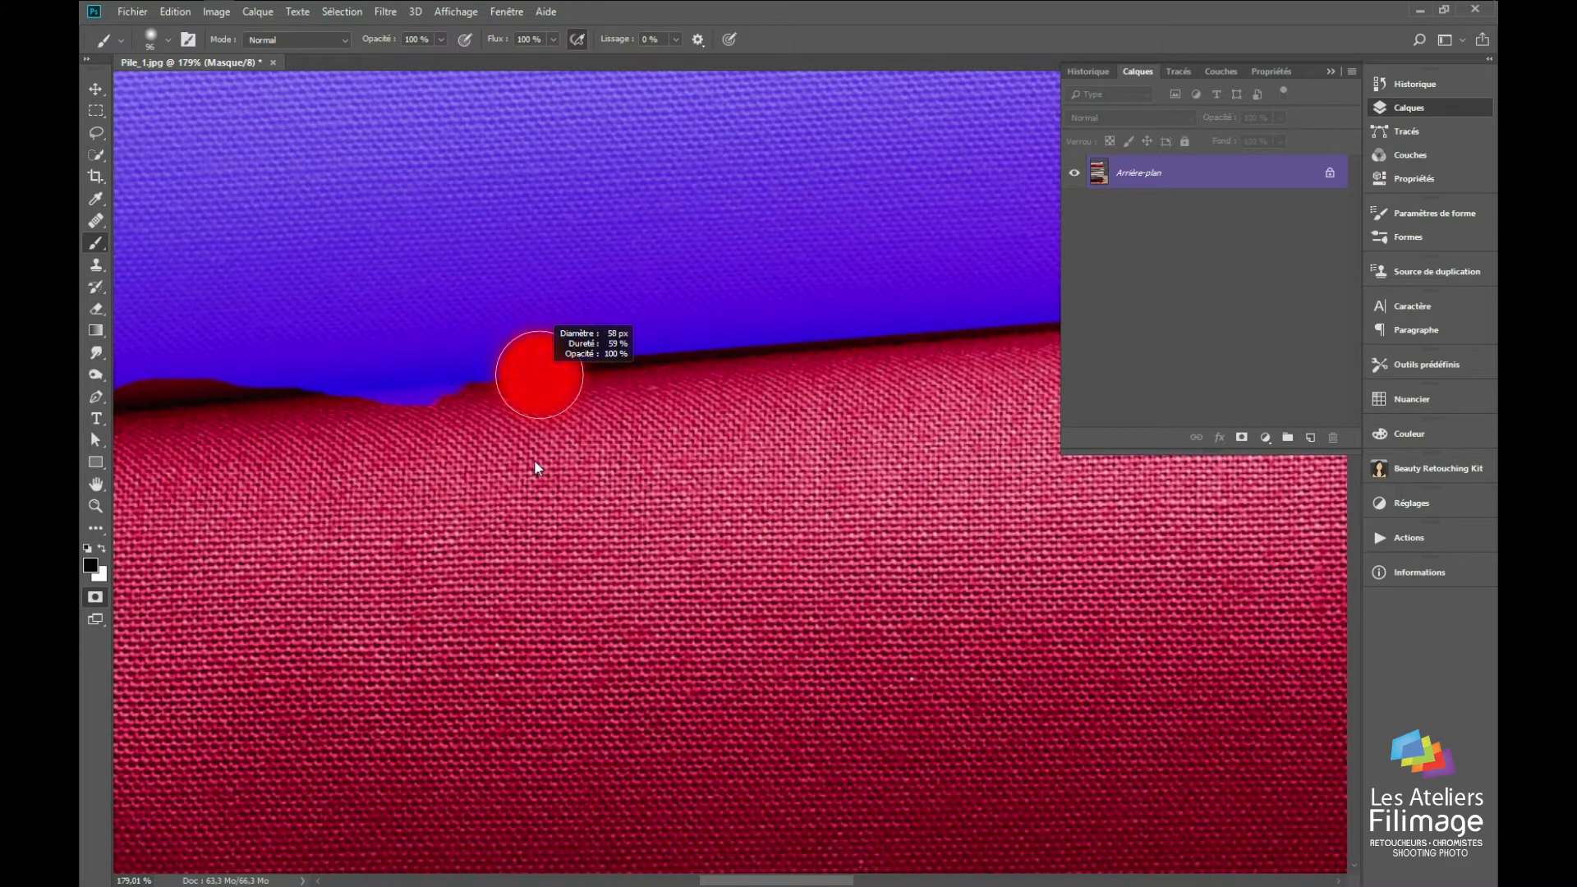
drag(534, 424, 532, 426)
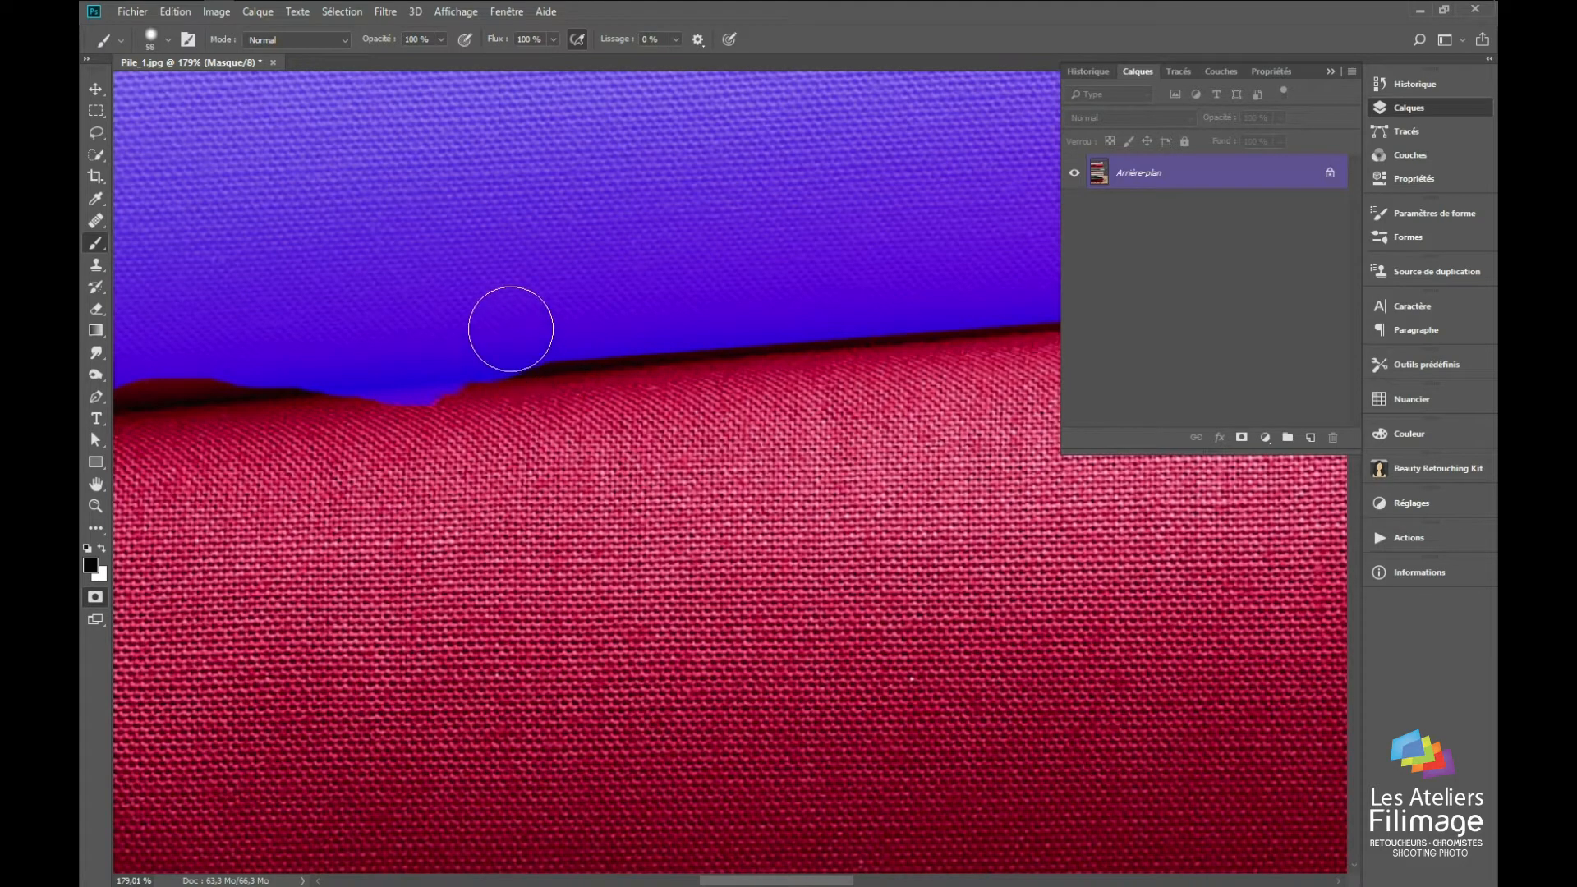
mouse_move(510, 329)
mouse_down()
mouse_move(484, 329)
mouse_move(494, 359)
mouse_up()
Step: Mask the dark gap along the crimson fabric's upper edge from the middle to the folded end
shift+click(1037, 317)
drag(967, 311, 143, 367)
shift+click(696, 352)
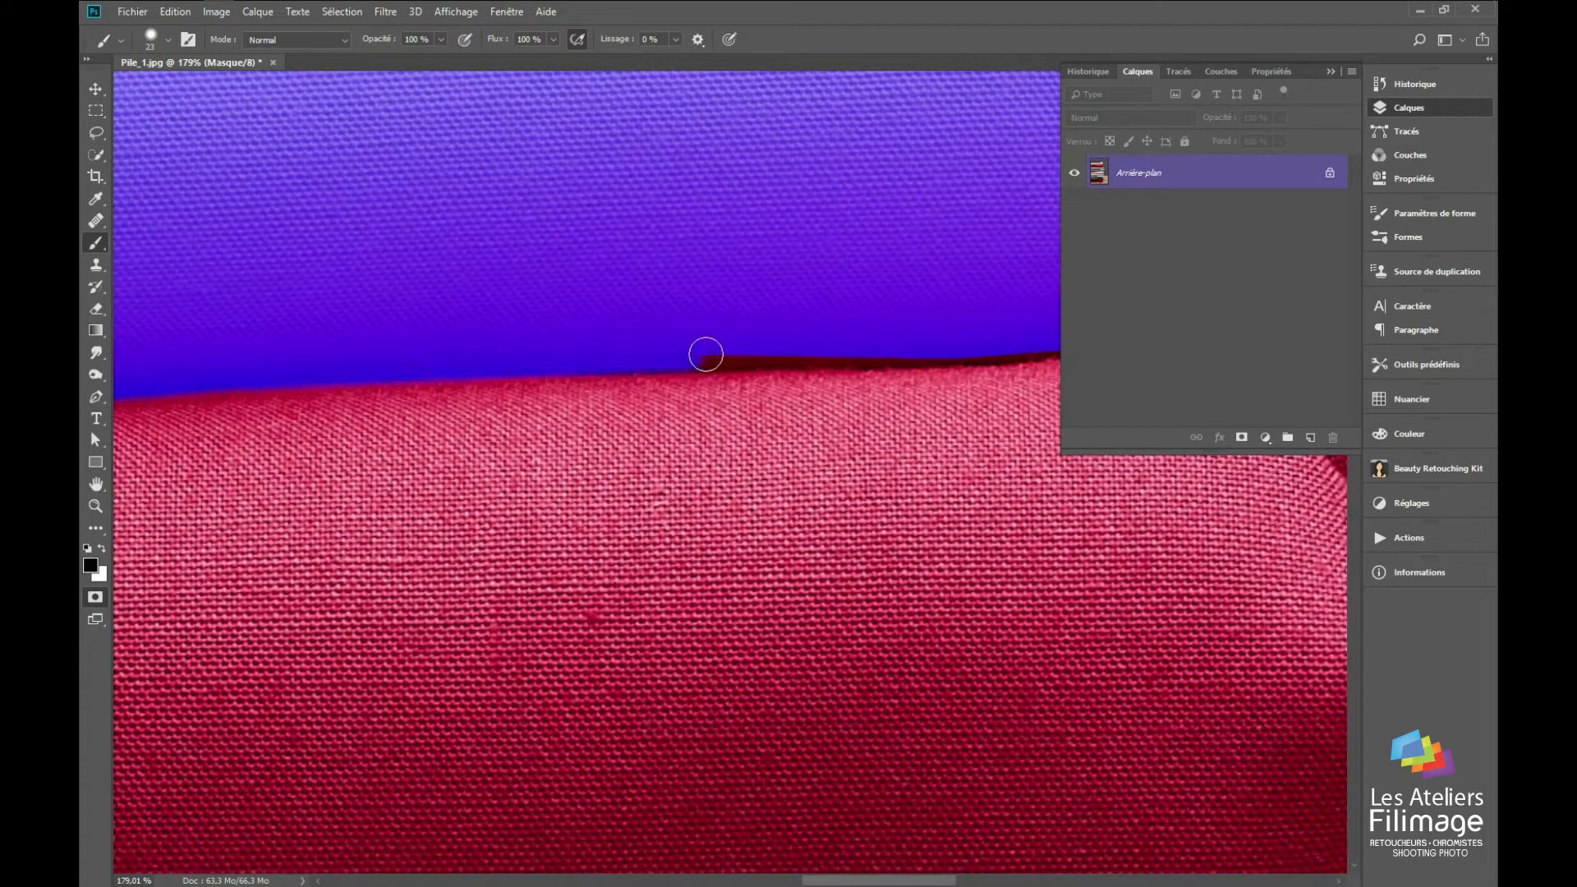
shift+click(860, 350)
drag(694, 368, 515, 394)
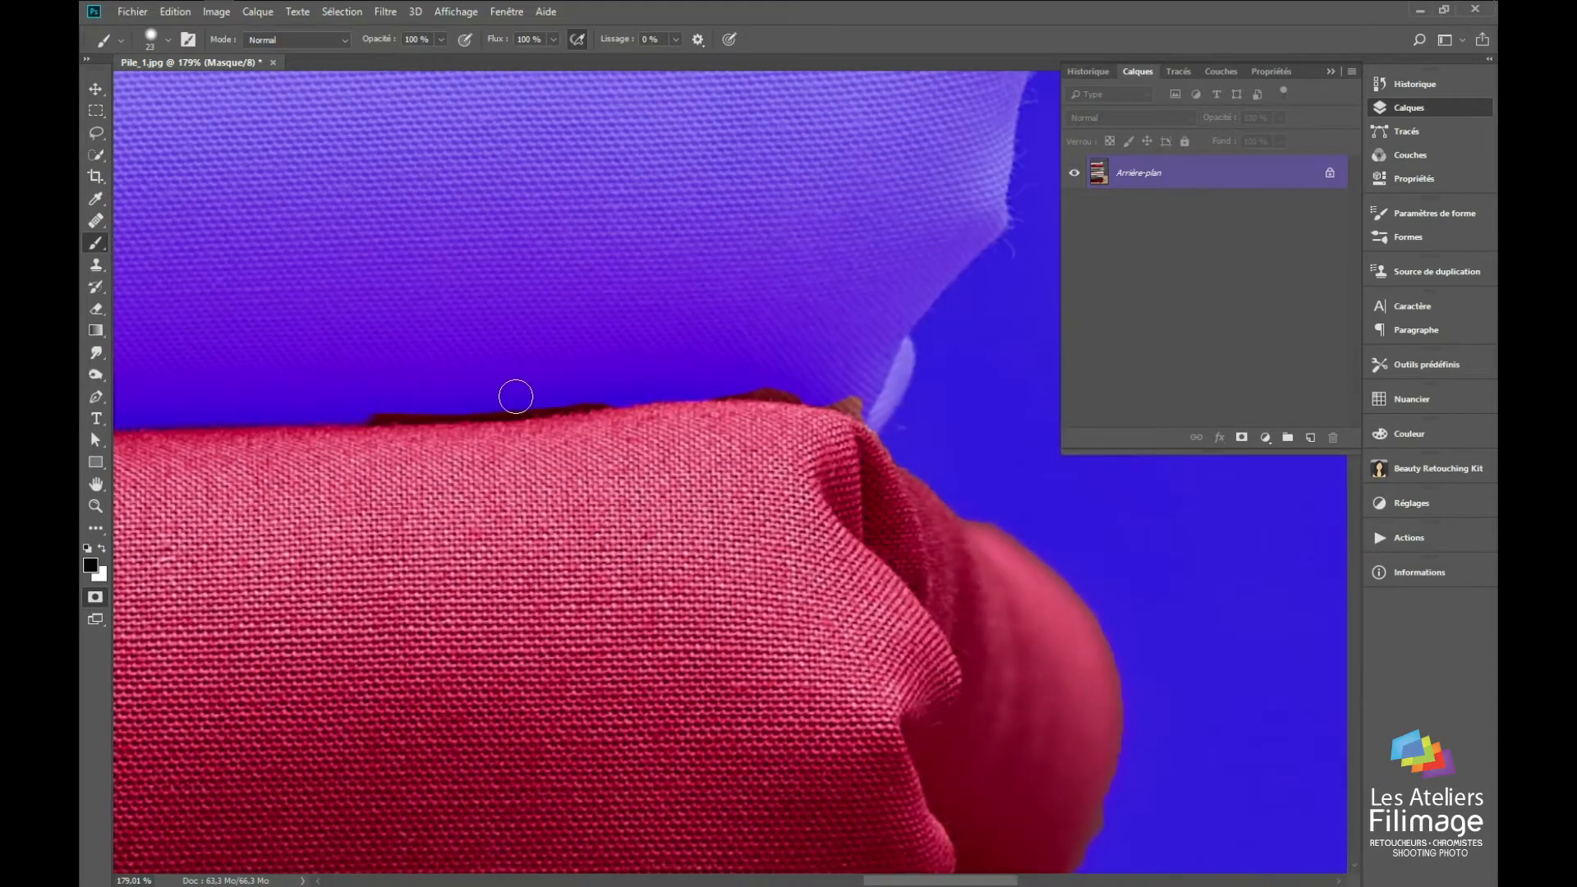
shift+click(722, 380)
shift+click(795, 387)
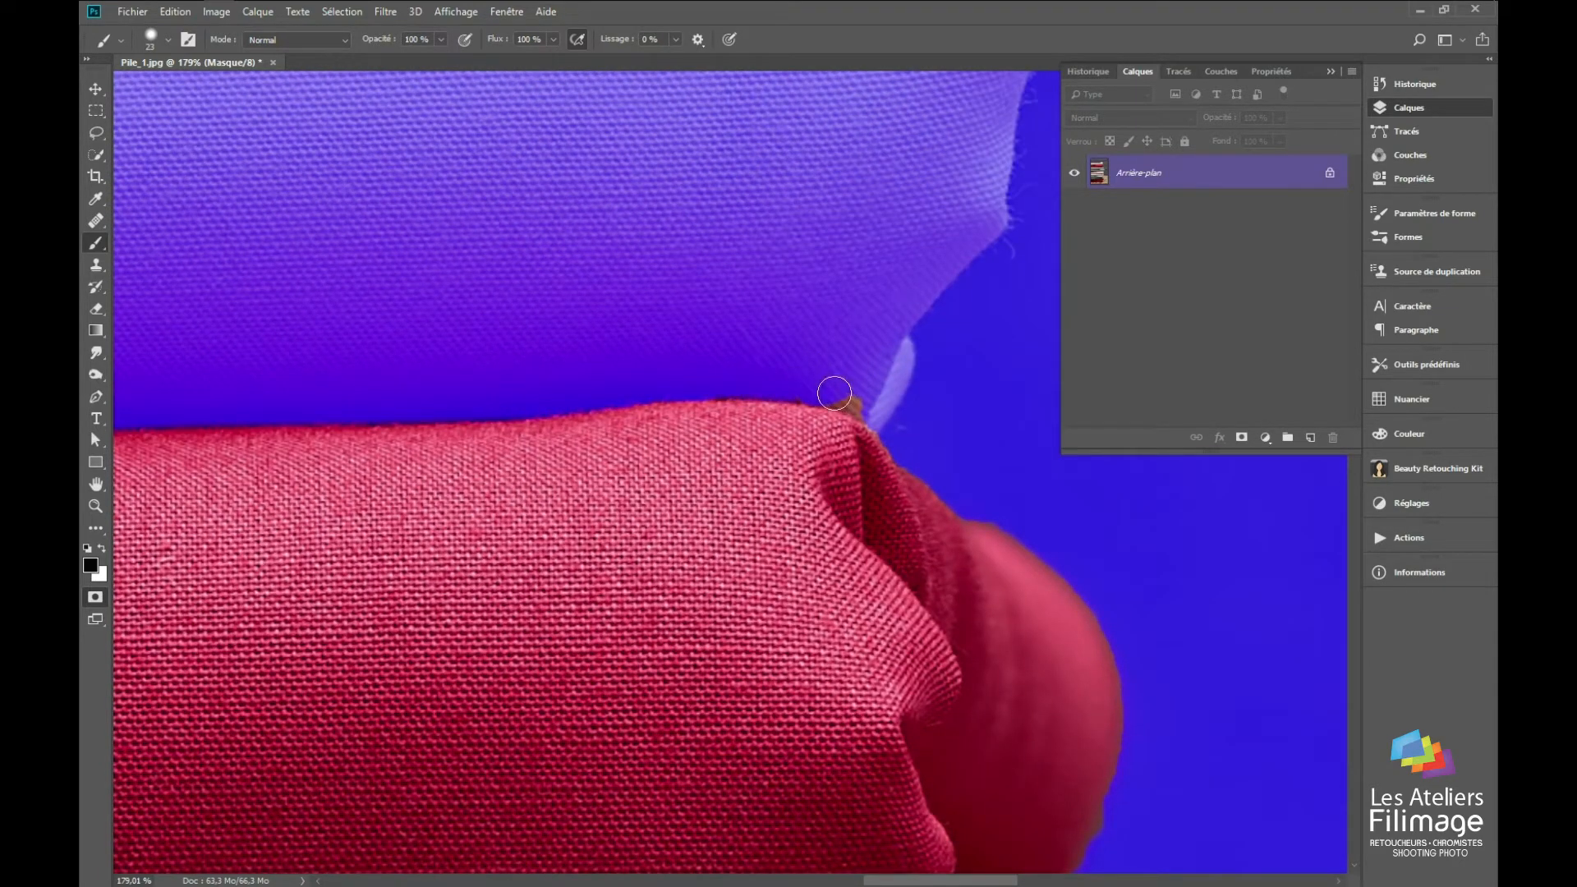
Step: Mask the remaining dark and brown strips along the crimson fabric's upper edge, from the small notch to the straight end
drag(401, 454, 905, 427)
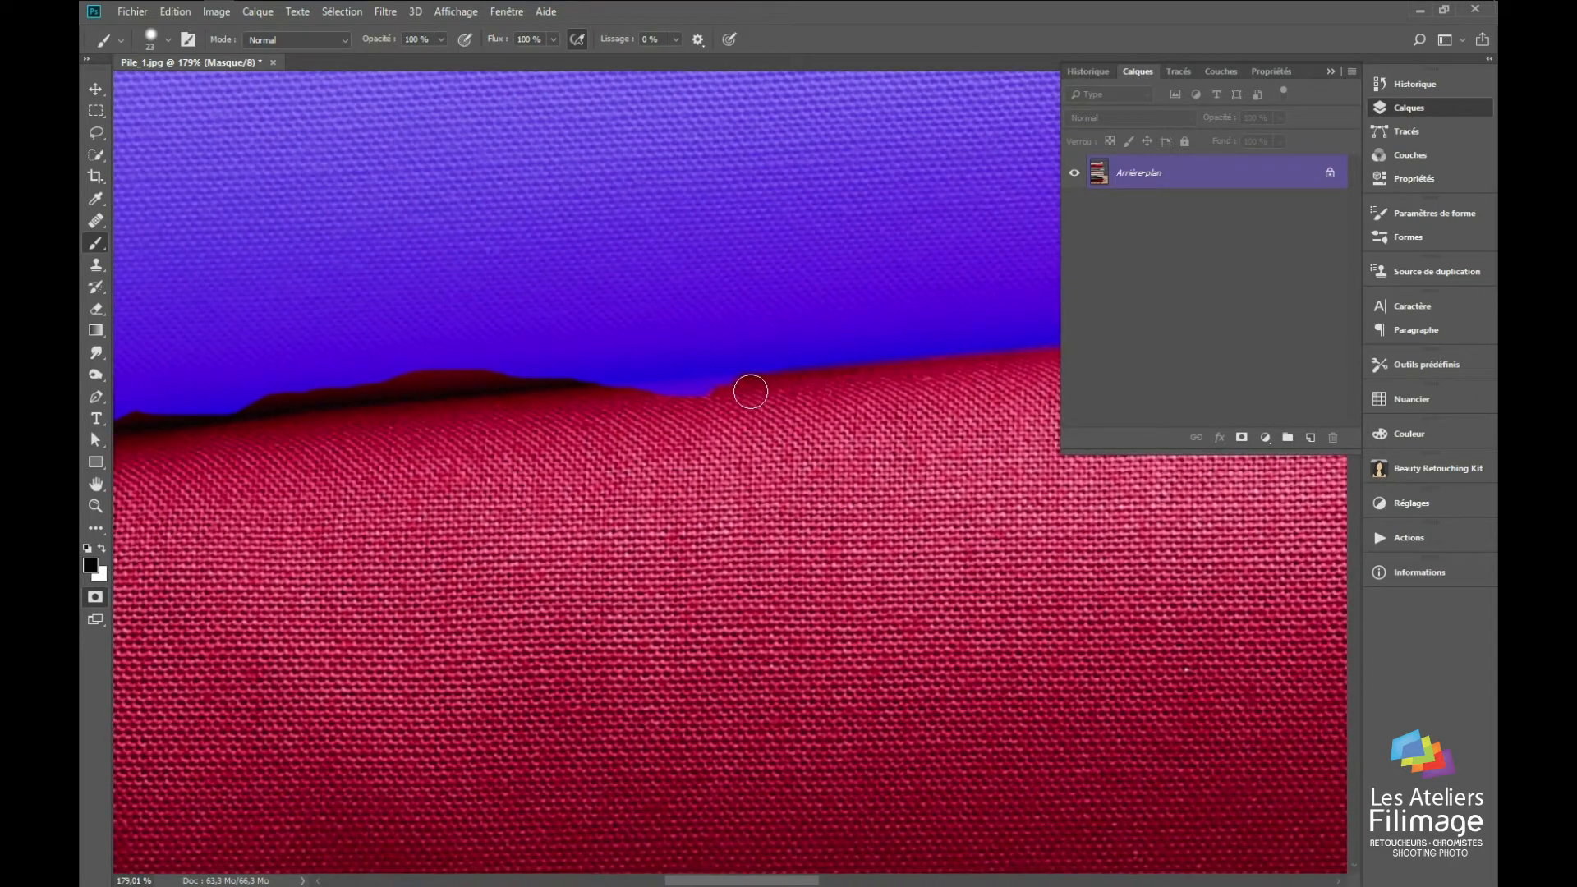
drag(750, 392, 619, 406)
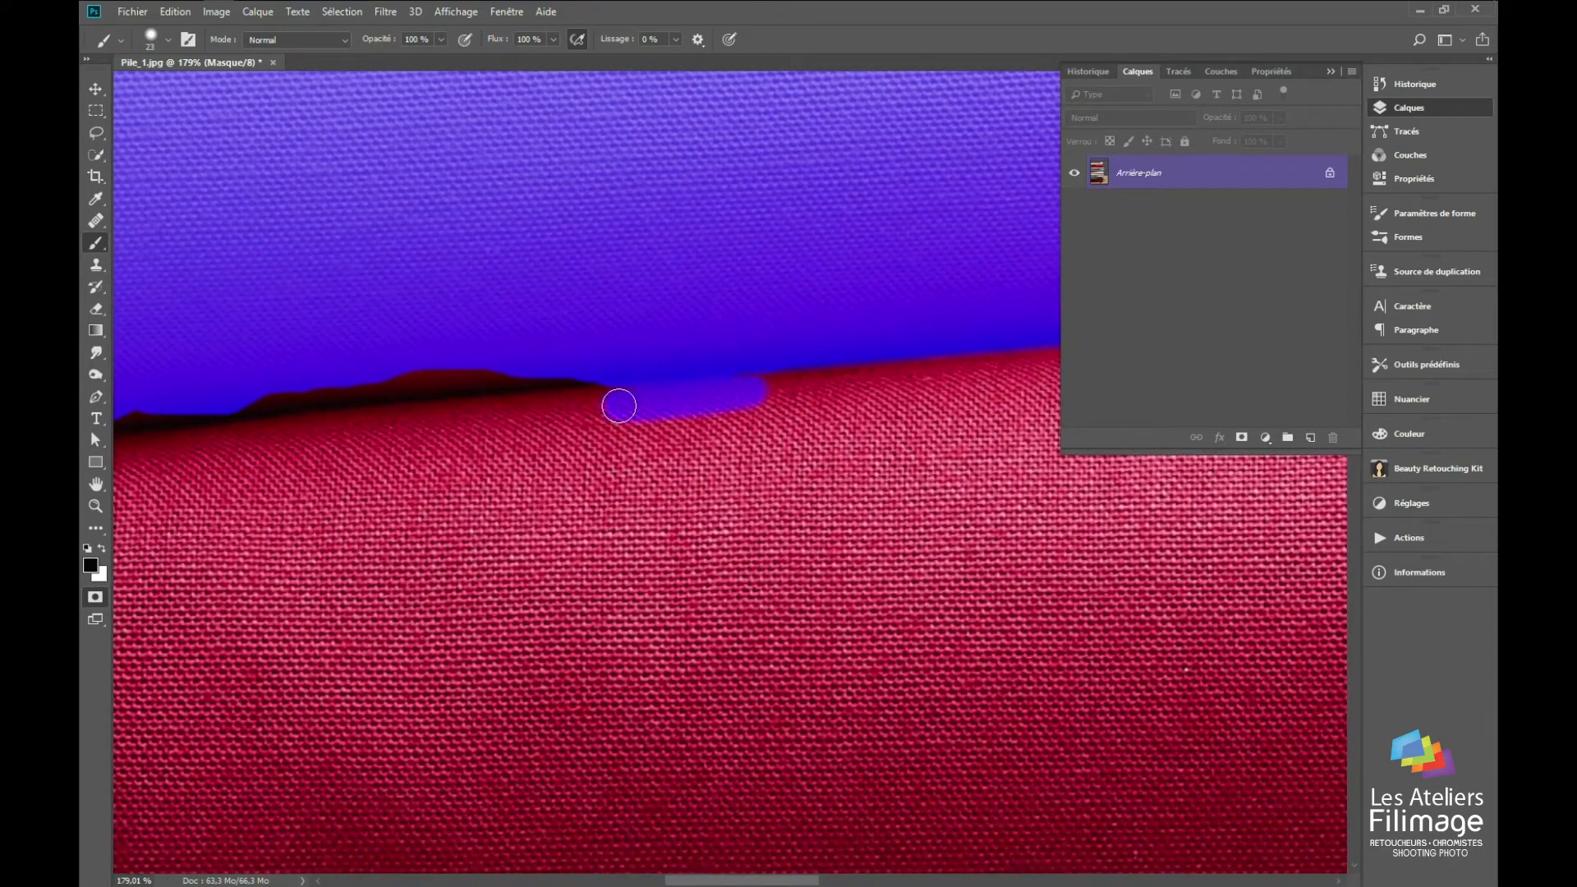
key(ctrl+z)
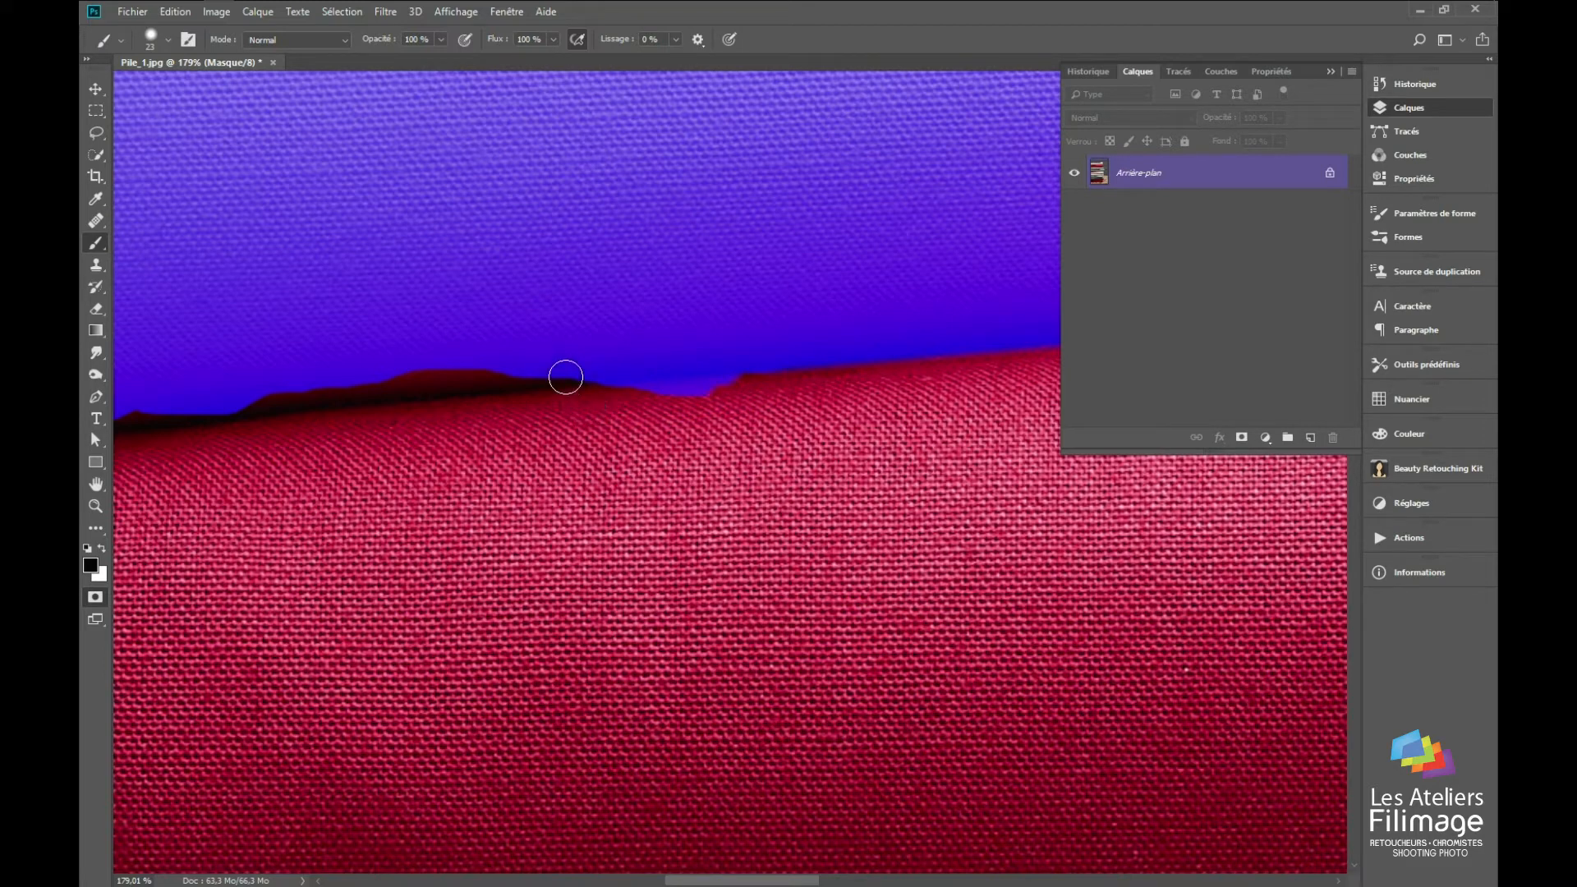
shift+click(204, 405)
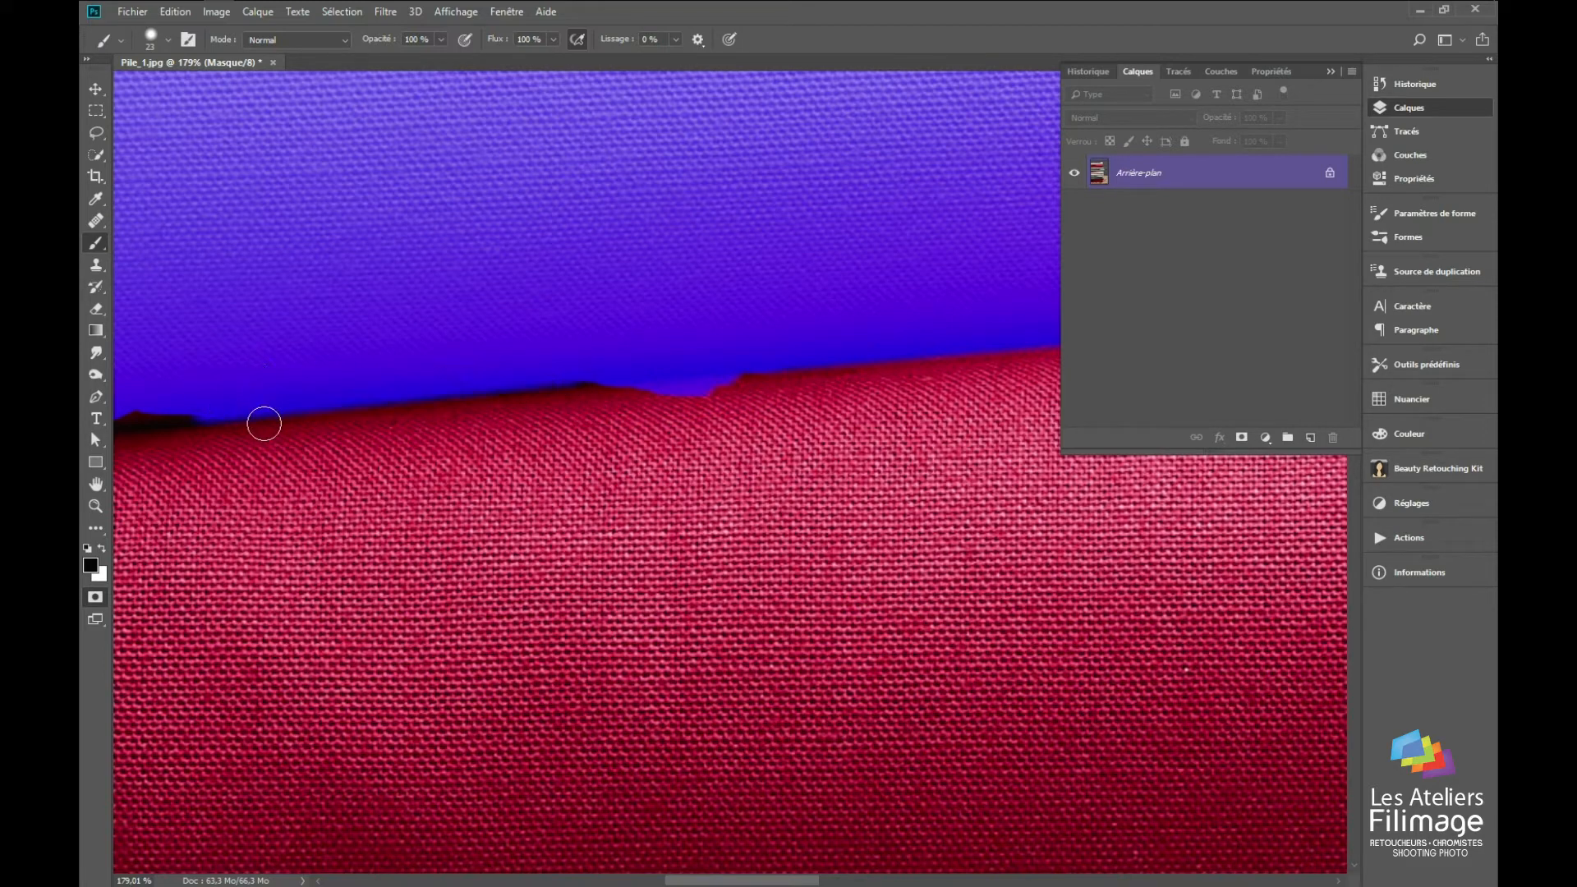
drag(264, 424, 964, 309)
shift+click(723, 312)
drag(444, 374, 840, 361)
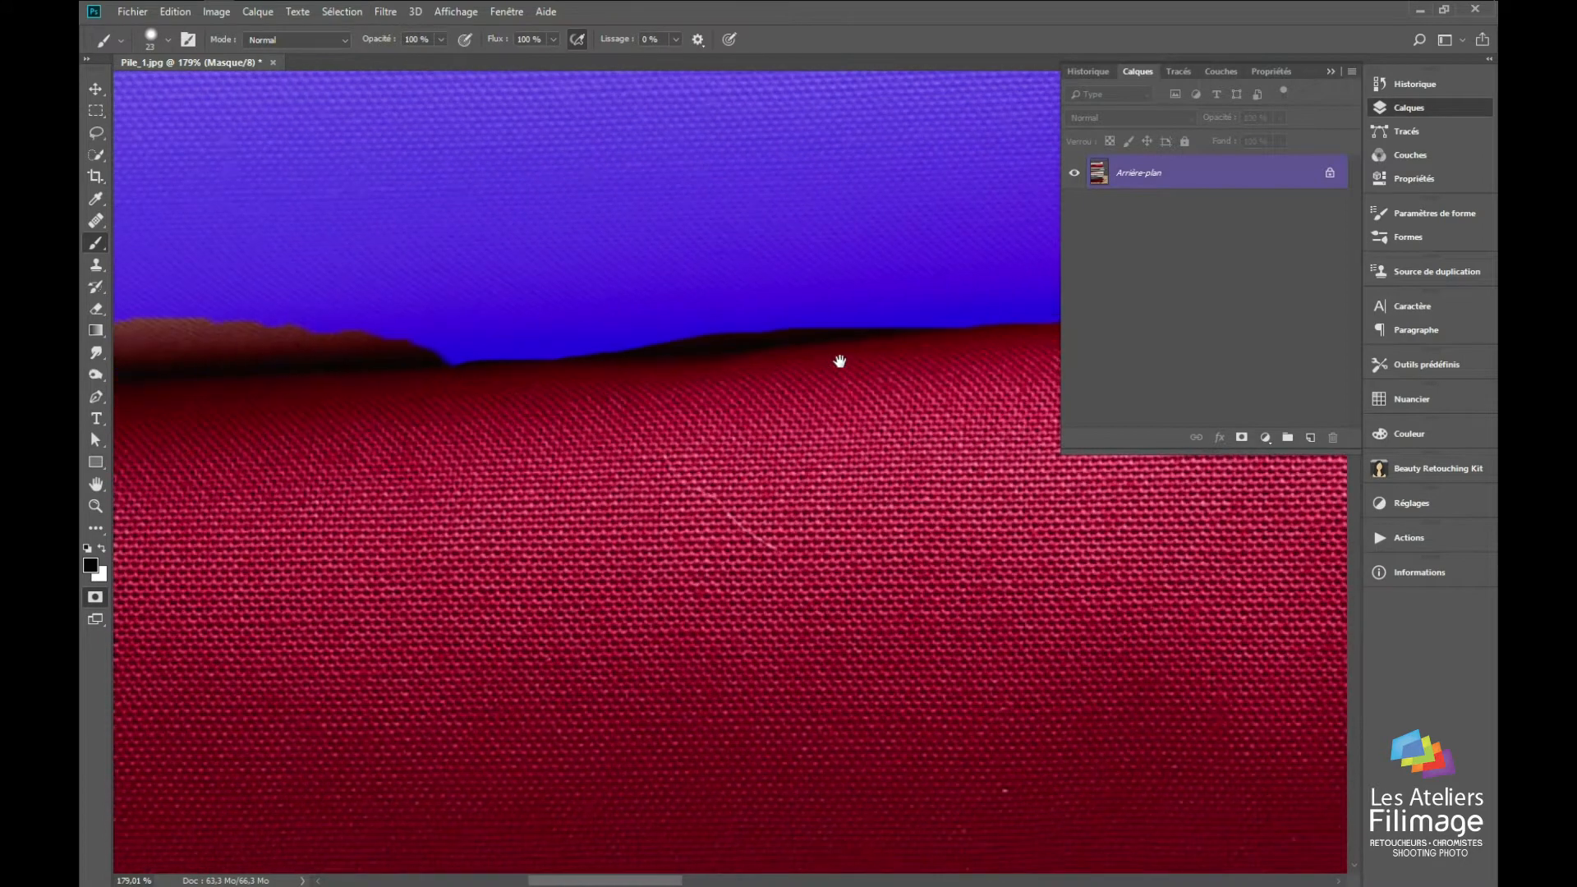
shift+click(617, 346)
drag(515, 371, 912, 362)
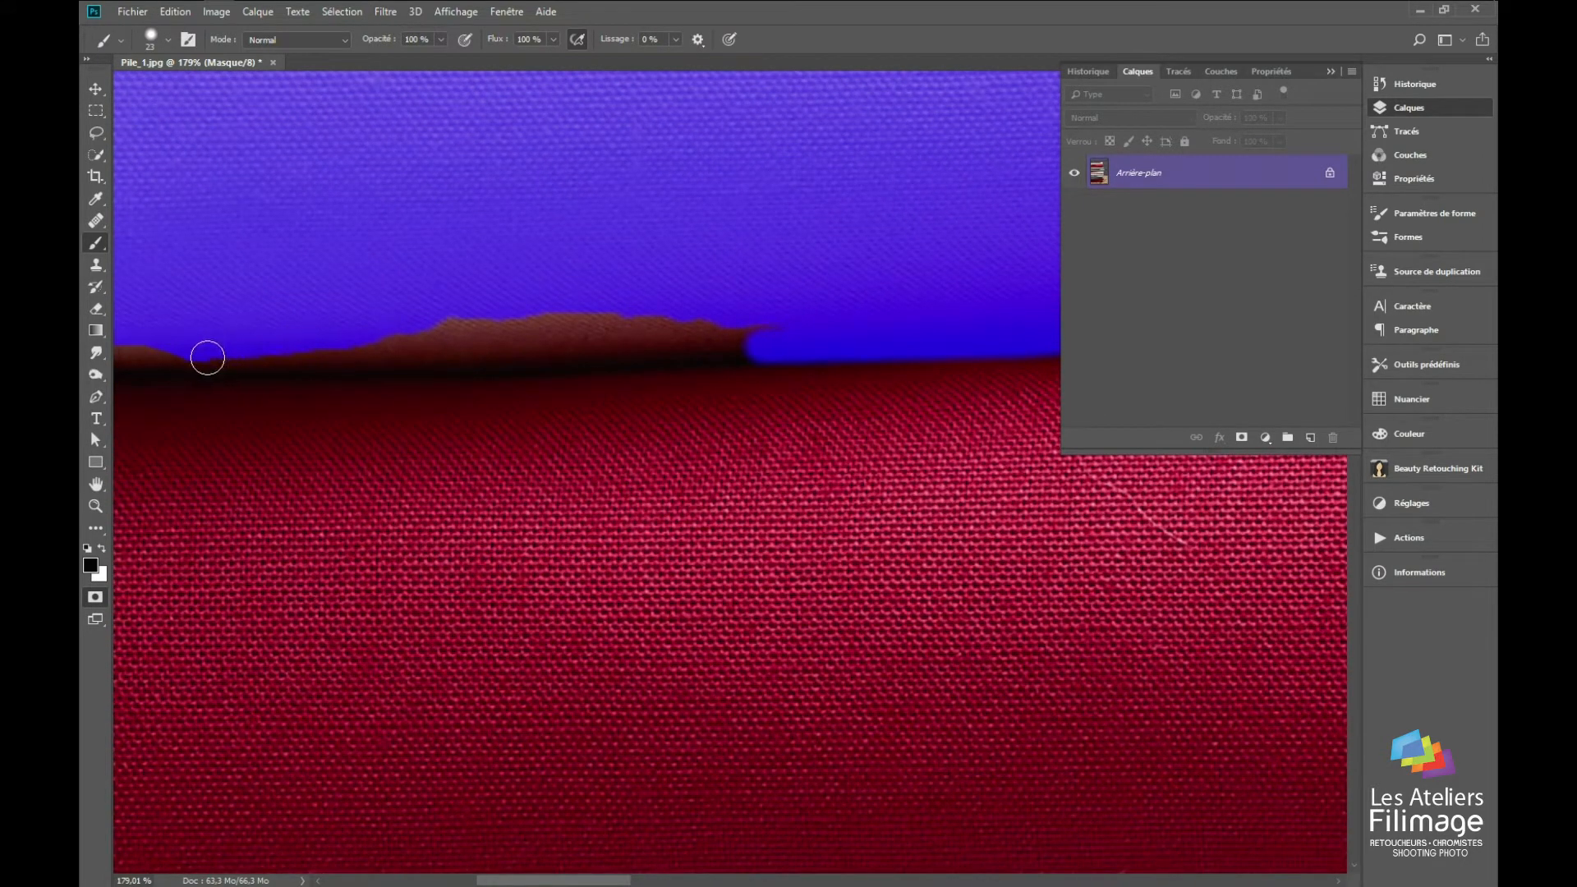
drag(208, 356, 778, 313)
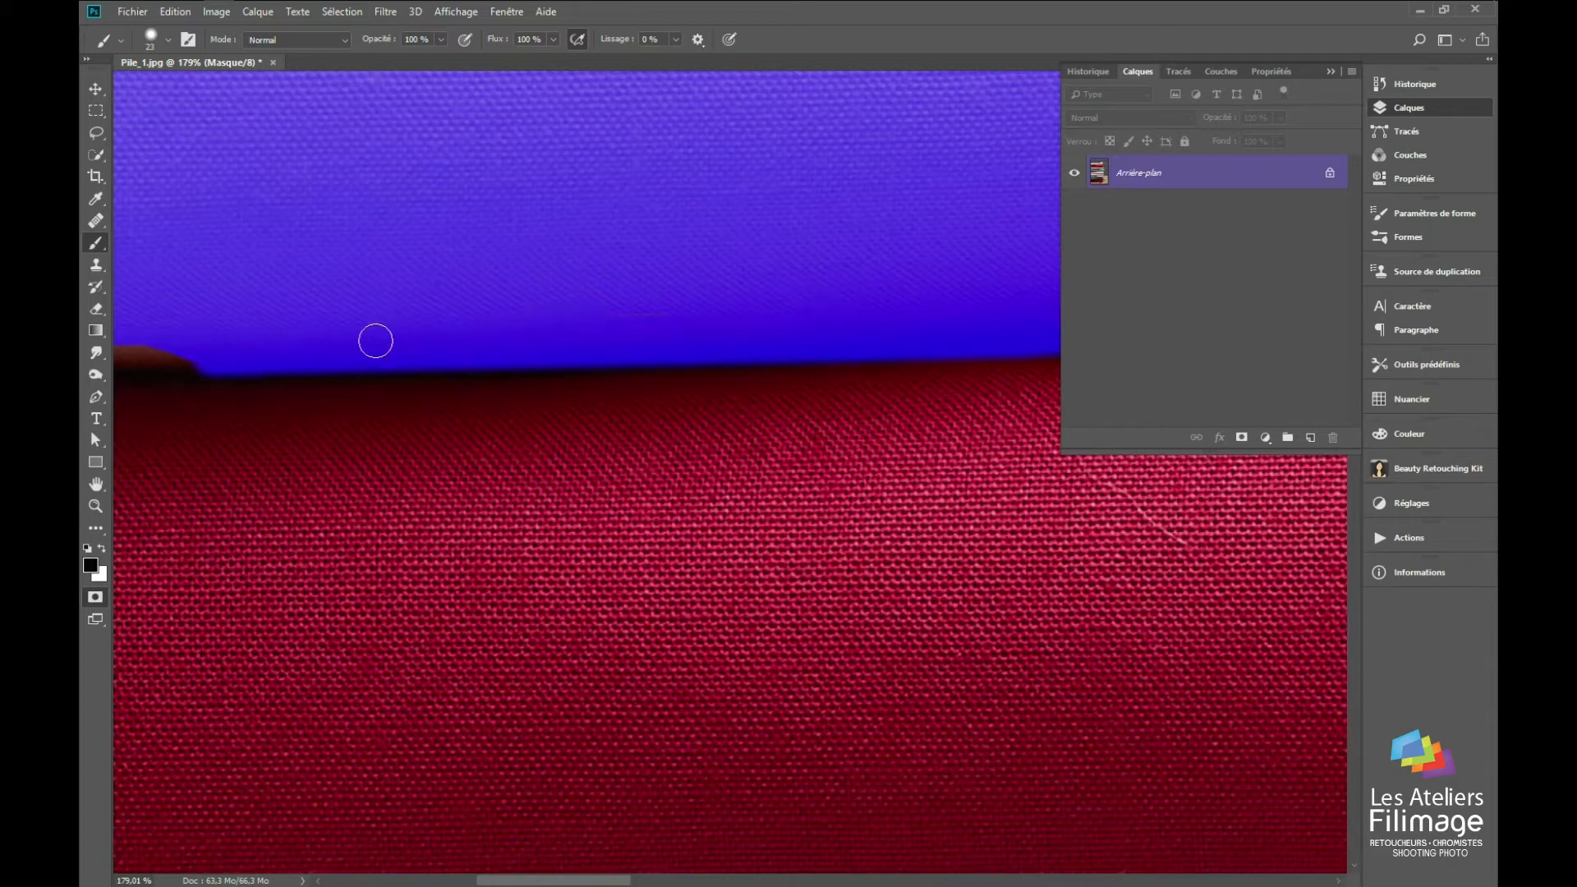
drag(387, 327, 1095, 352)
drag(899, 359, 722, 356)
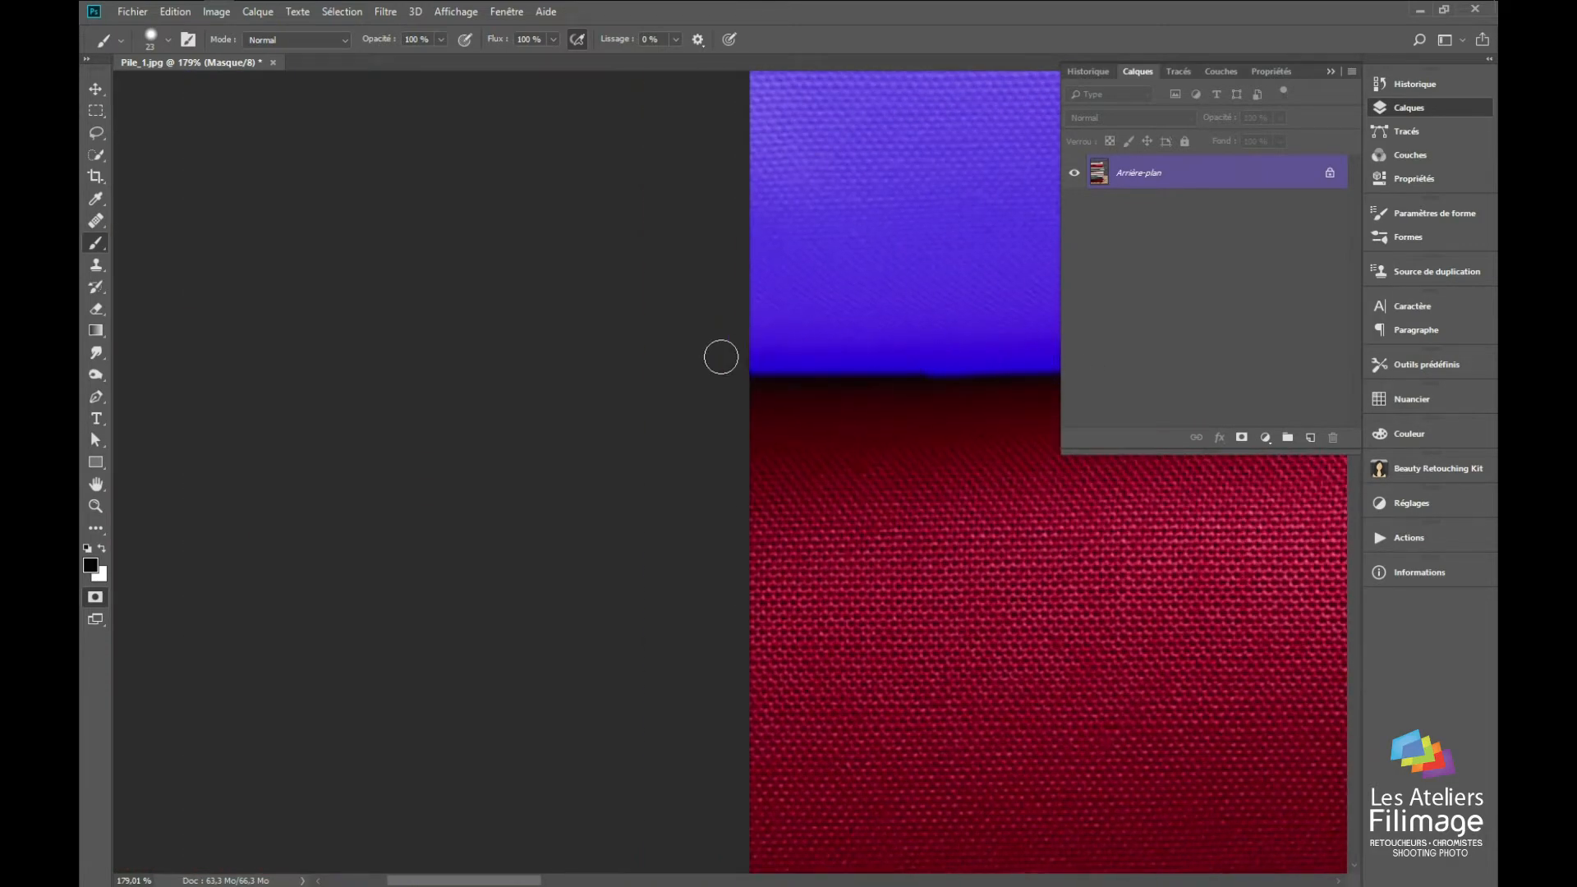
Step: Mask the brown strip under the crimson fabric's lower edge at its straight end
scroll(882, 382, down, 3)
mouse_move(860, 488)
mouse_down()
mouse_move(86, 364)
mouse_move(245, 282)
mouse_up()
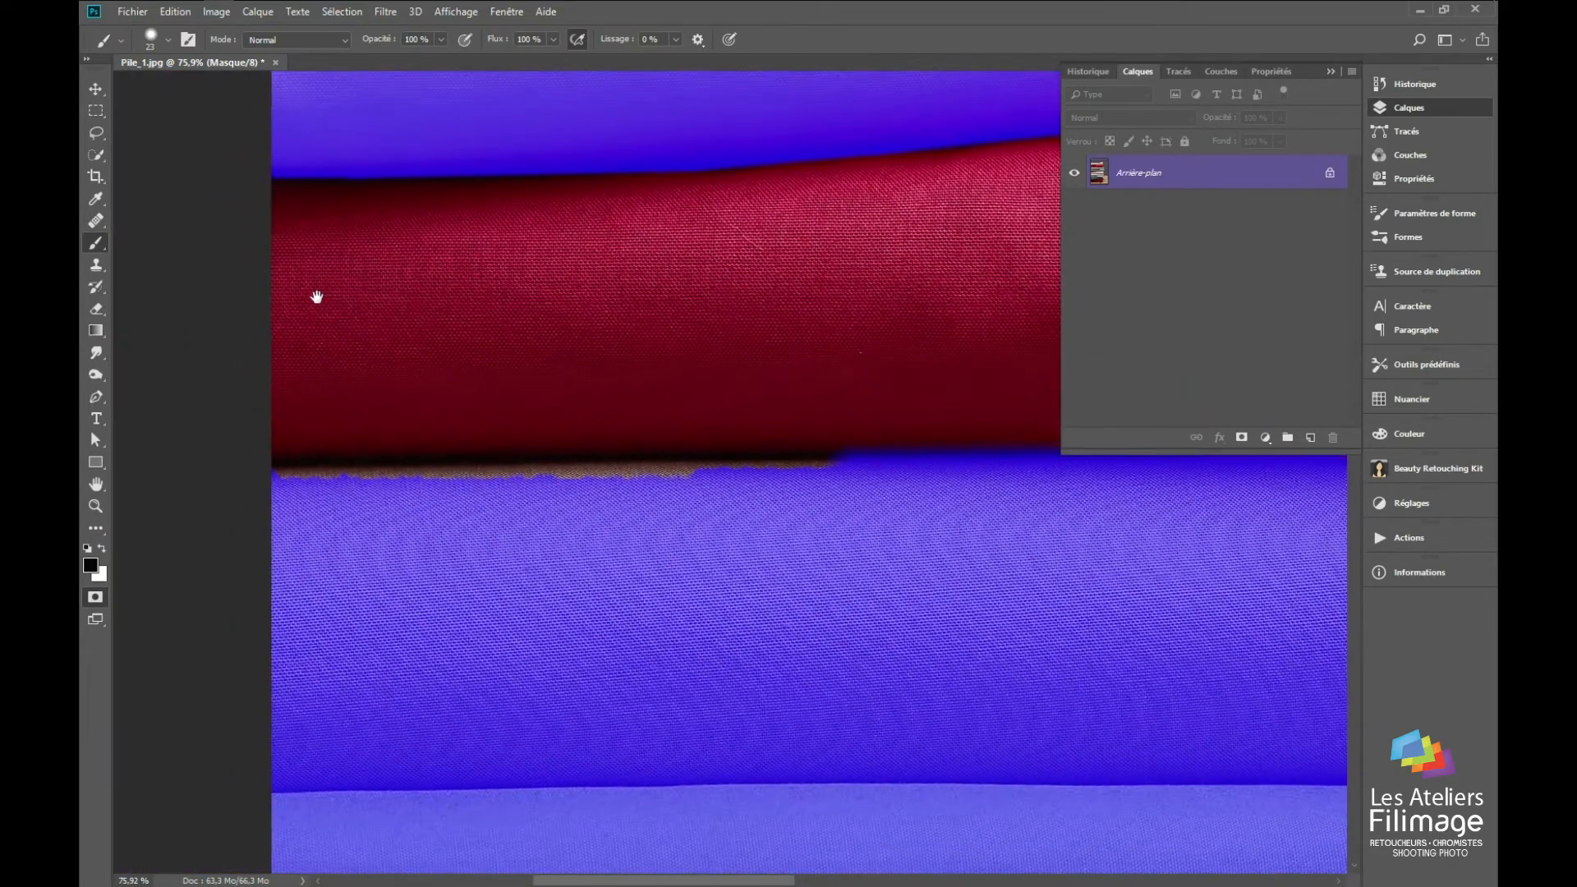
mouse_move(867, 464)
mouse_down()
mouse_move(500, 513)
mouse_move(218, 485)
mouse_move(779, 481)
mouse_up()
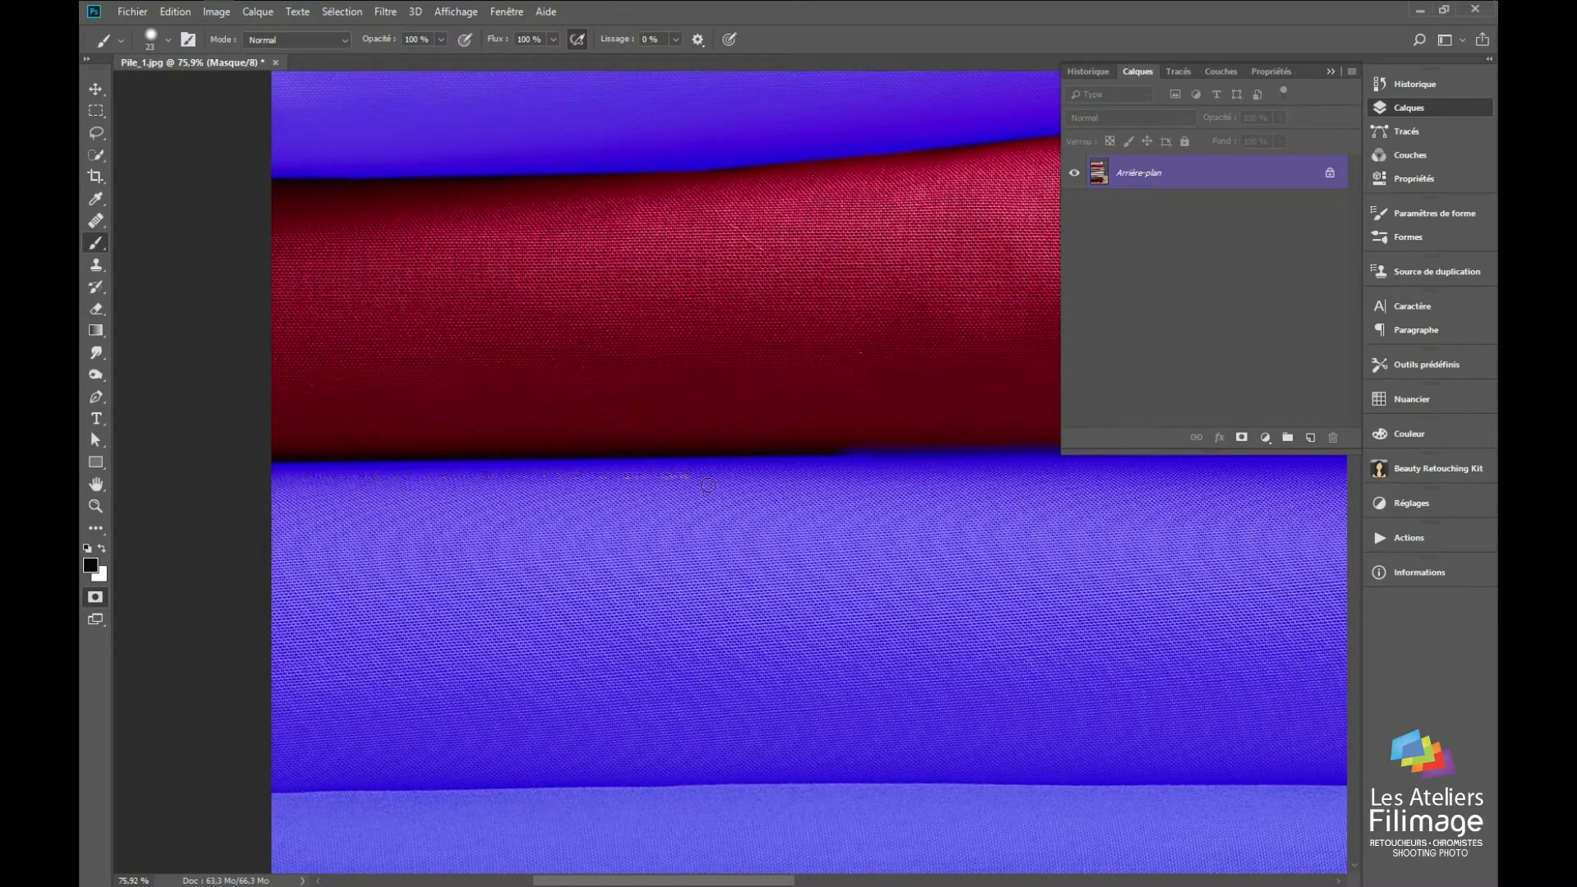
Step: Paint the masked notch on the crimson fabric's upper edge white to restore it and convert the Quick Mask to a selection
drag(878, 422, 110, 465)
mouse_move(674, 362)
mouse_down()
mouse_move(145, 427)
mouse_move(609, 394)
mouse_move(771, 356)
mouse_up()
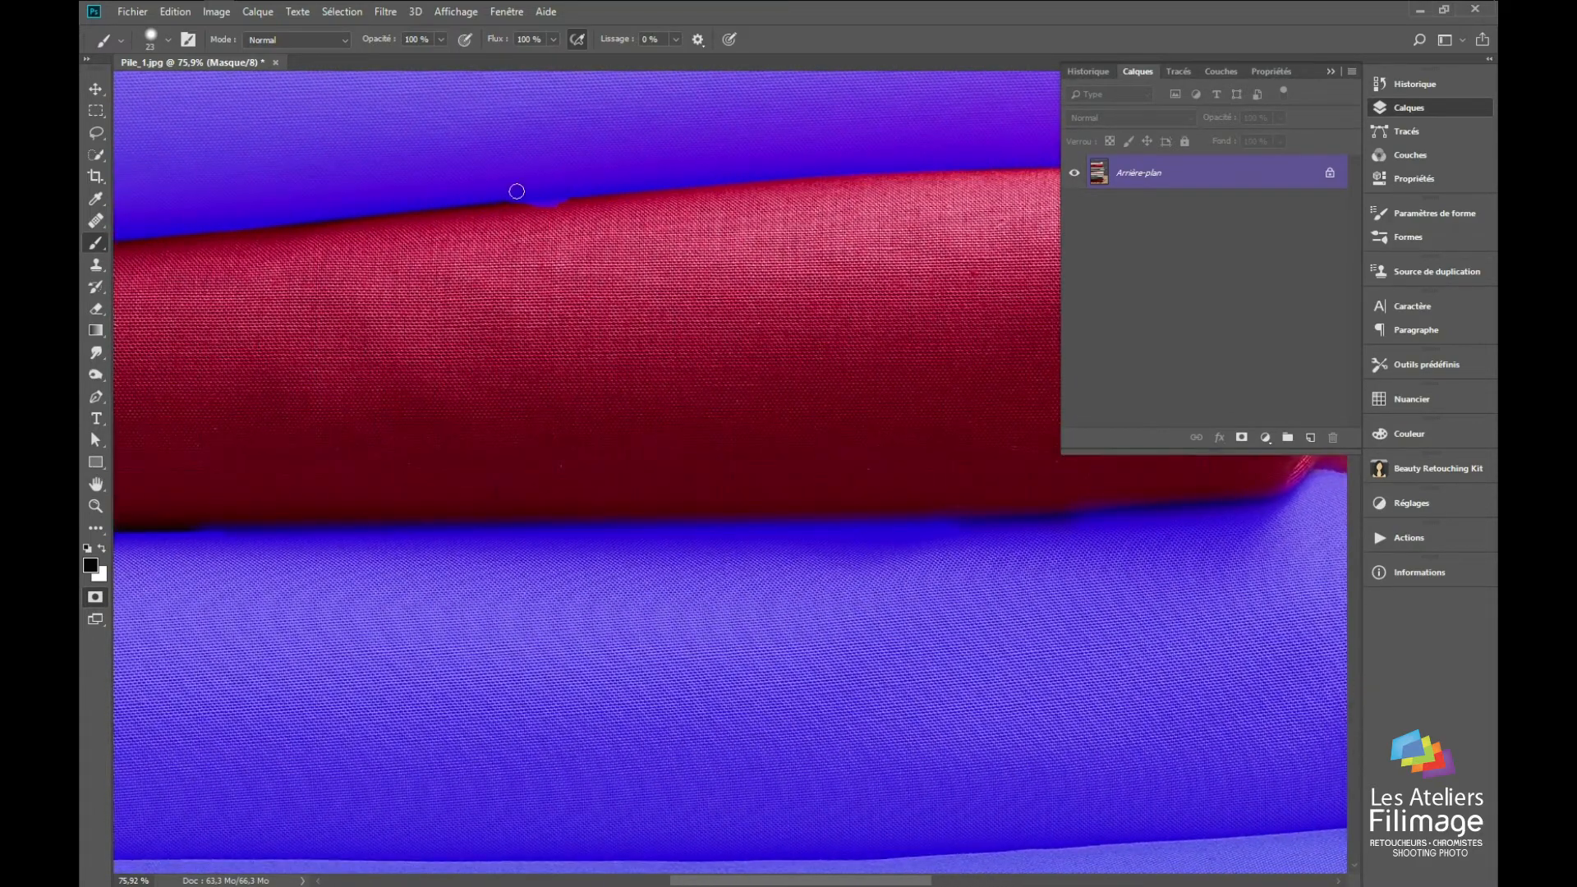
scroll(516, 191, up, 3)
key(x)
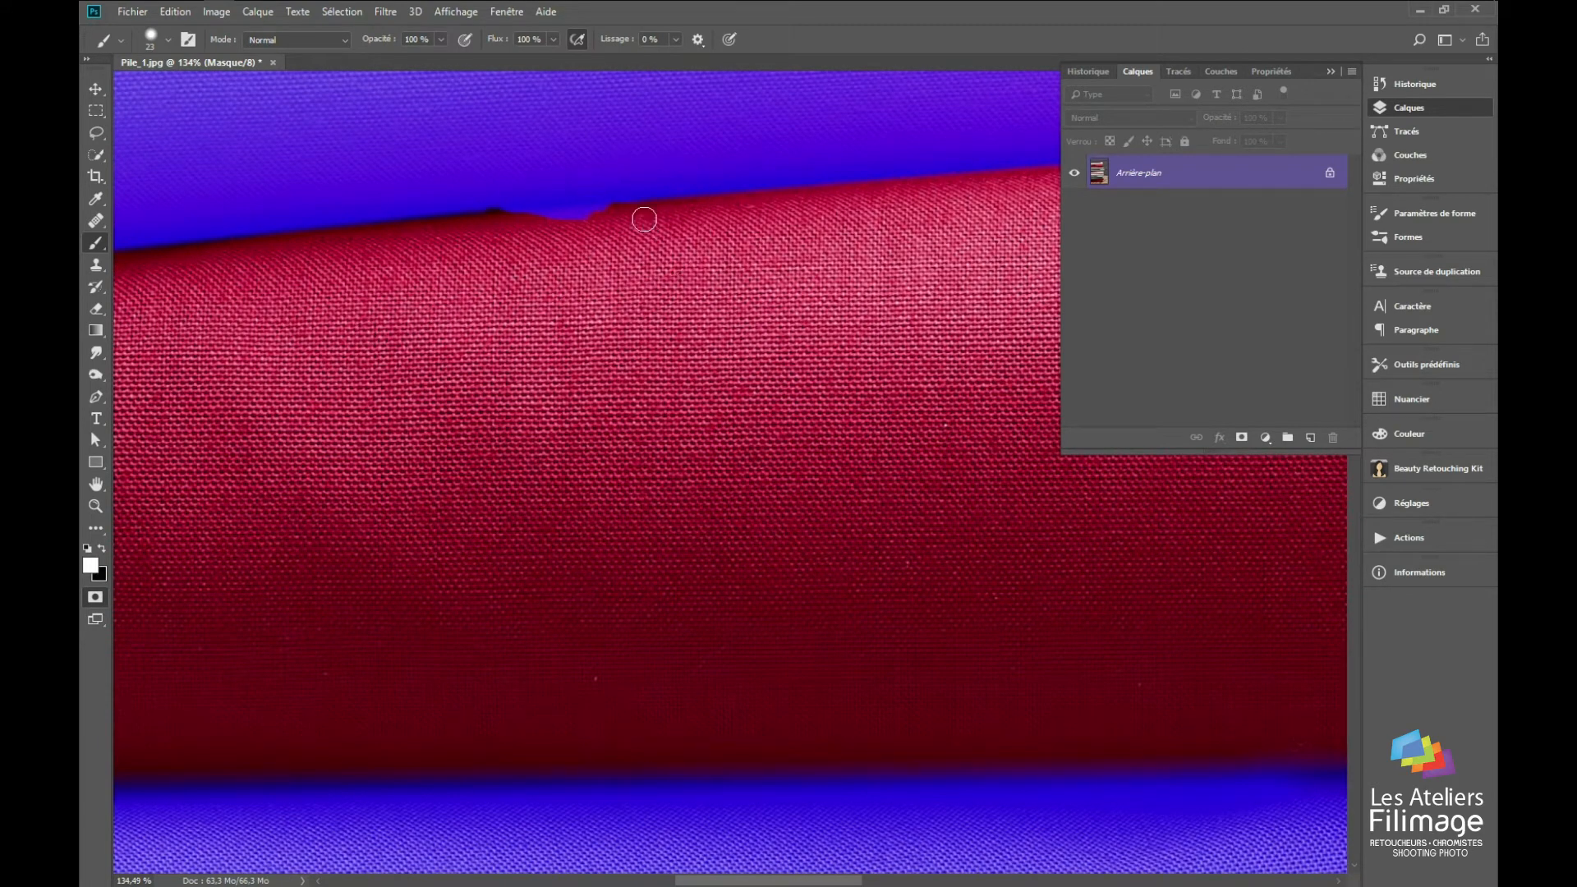
drag(629, 215, 513, 217)
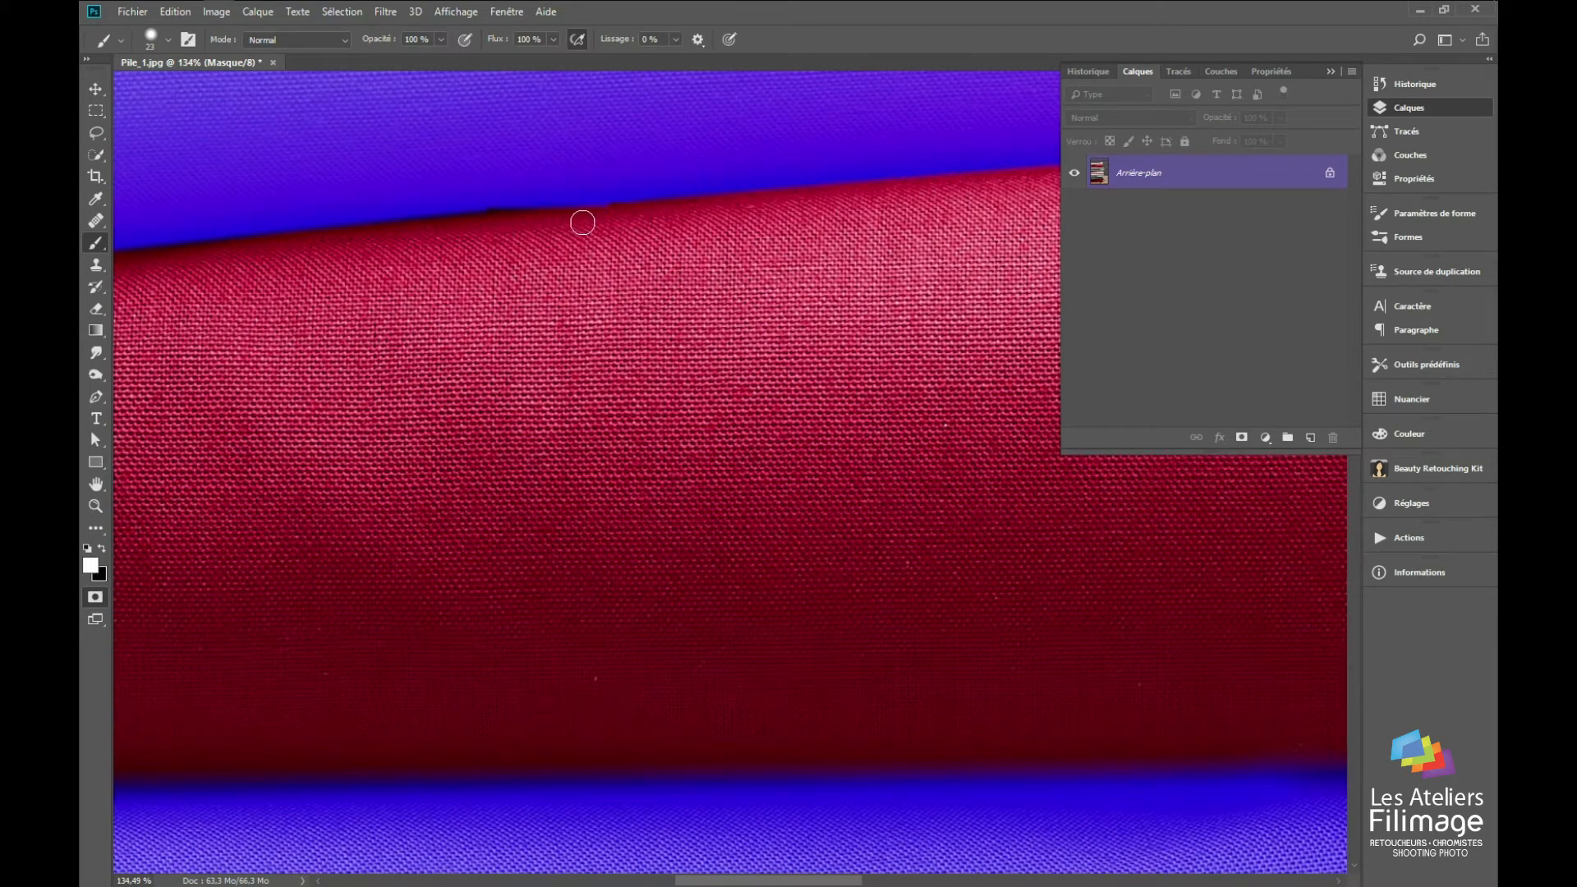
key(q)
scroll(580, 246, down, 4)
scroll(580, 292, down, 2)
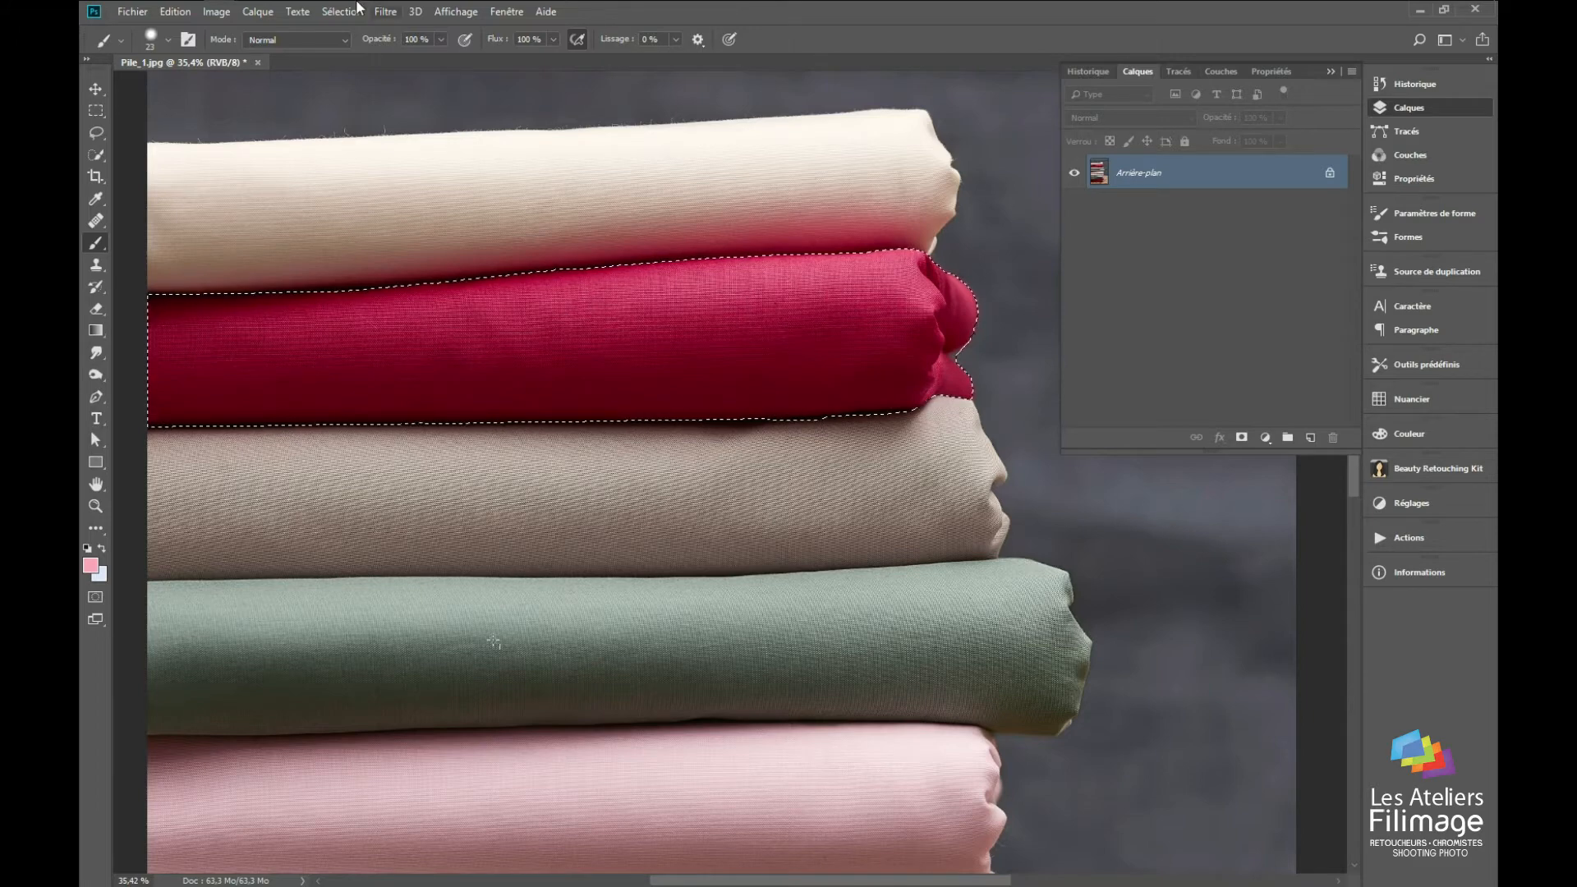
Step: Save the crimson fabric selection as a new channel named rouge and deselect
click(341, 11)
click(401, 386)
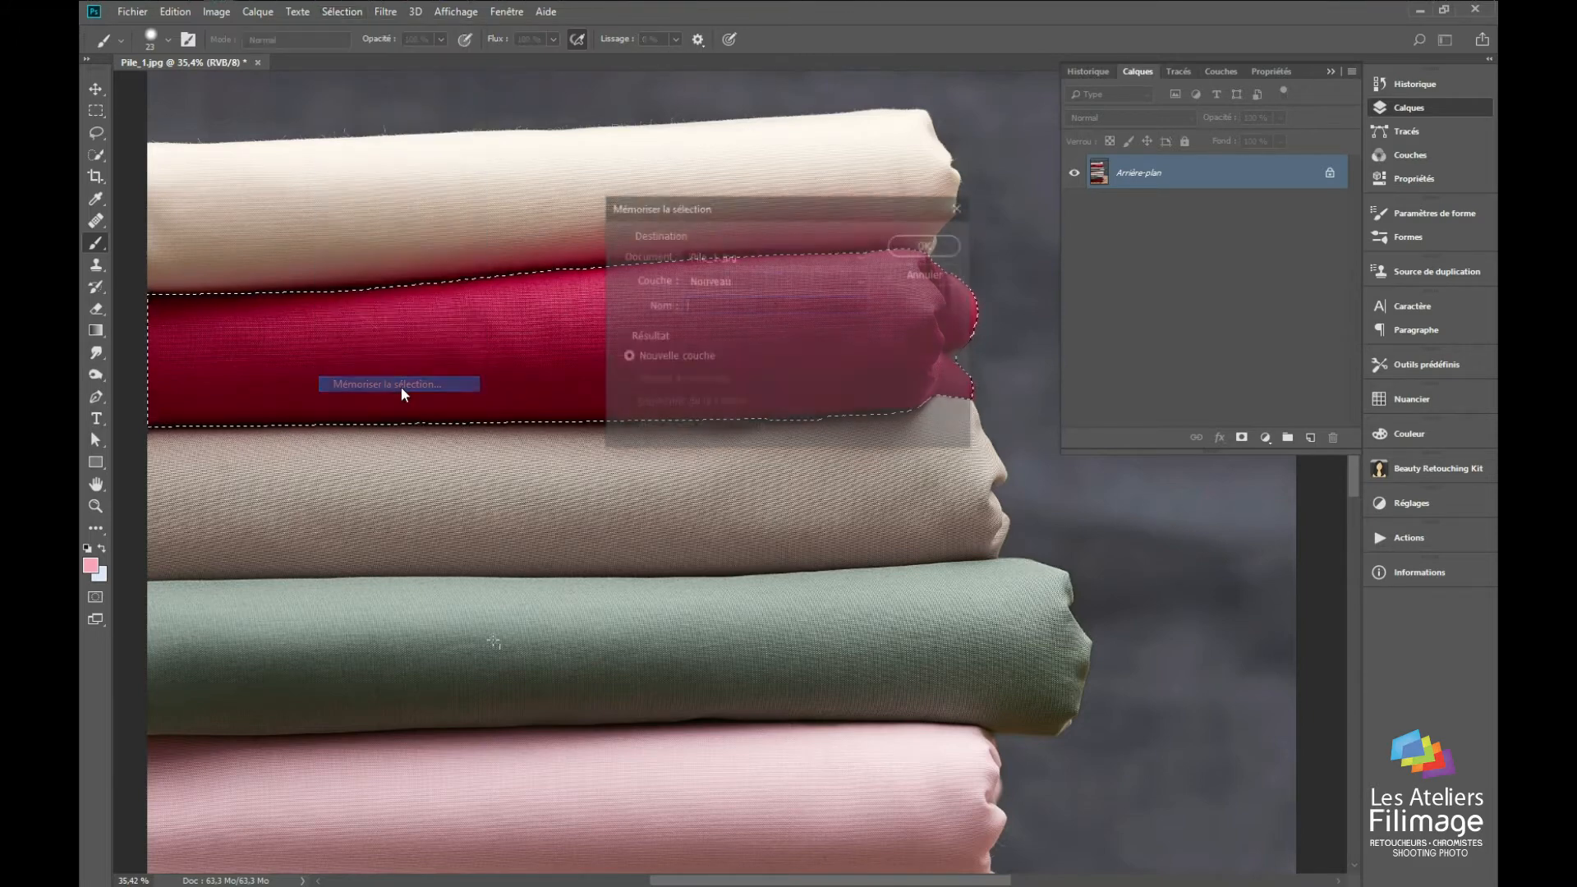
text(rouge)
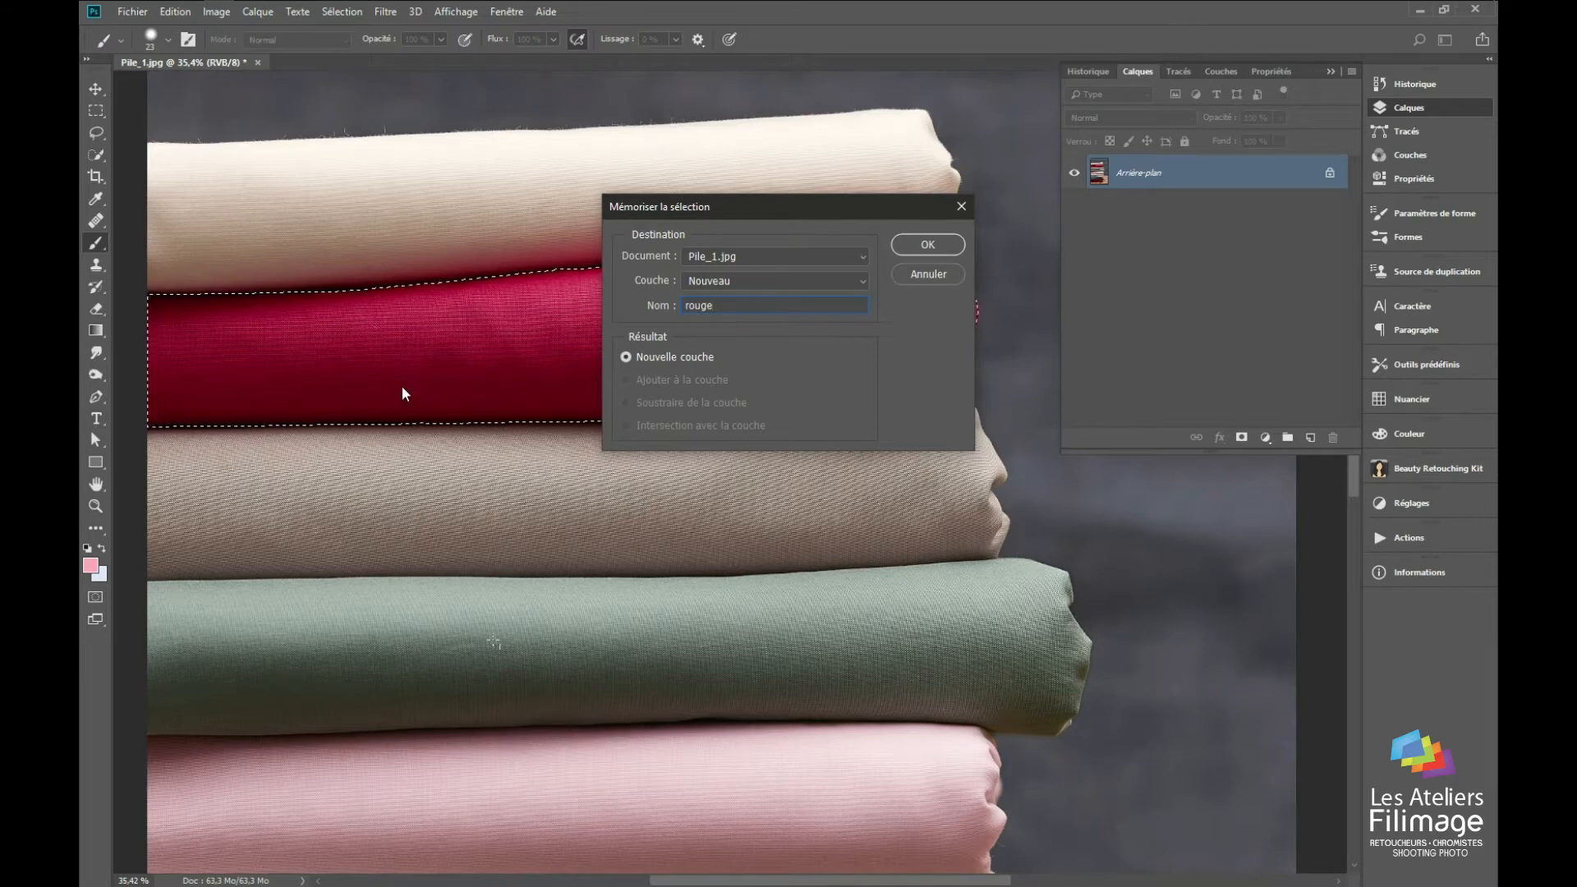
key(Return)
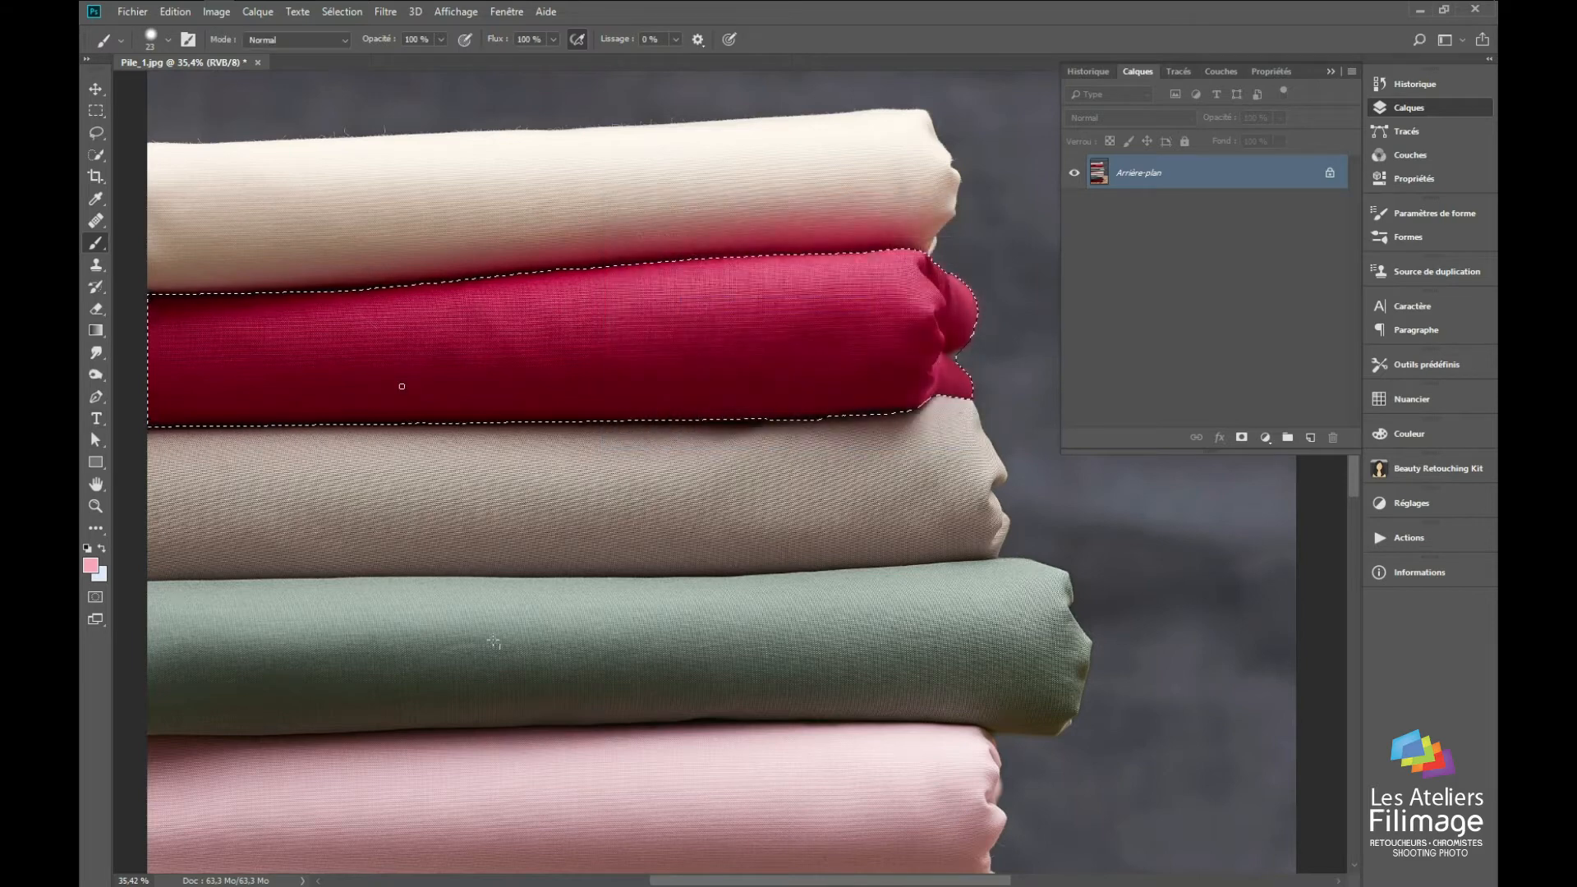
key(ctrl+d)
Step: View the saved rouge channel and the alpha channel option for saving as PSD, without saving the file
click(1221, 71)
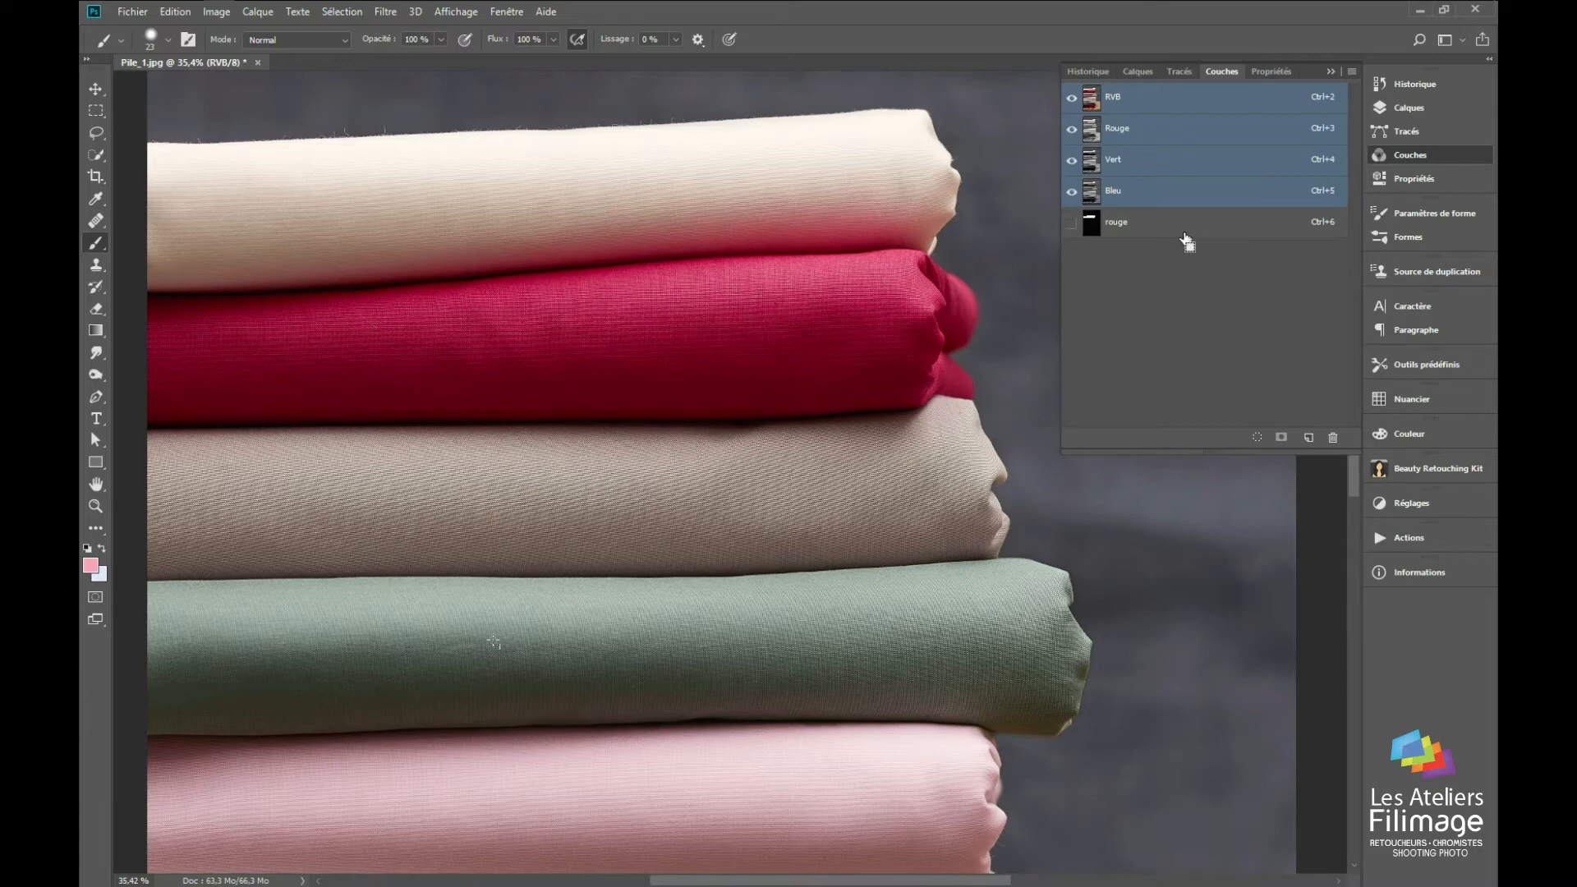
key(ctrl+shift+s)
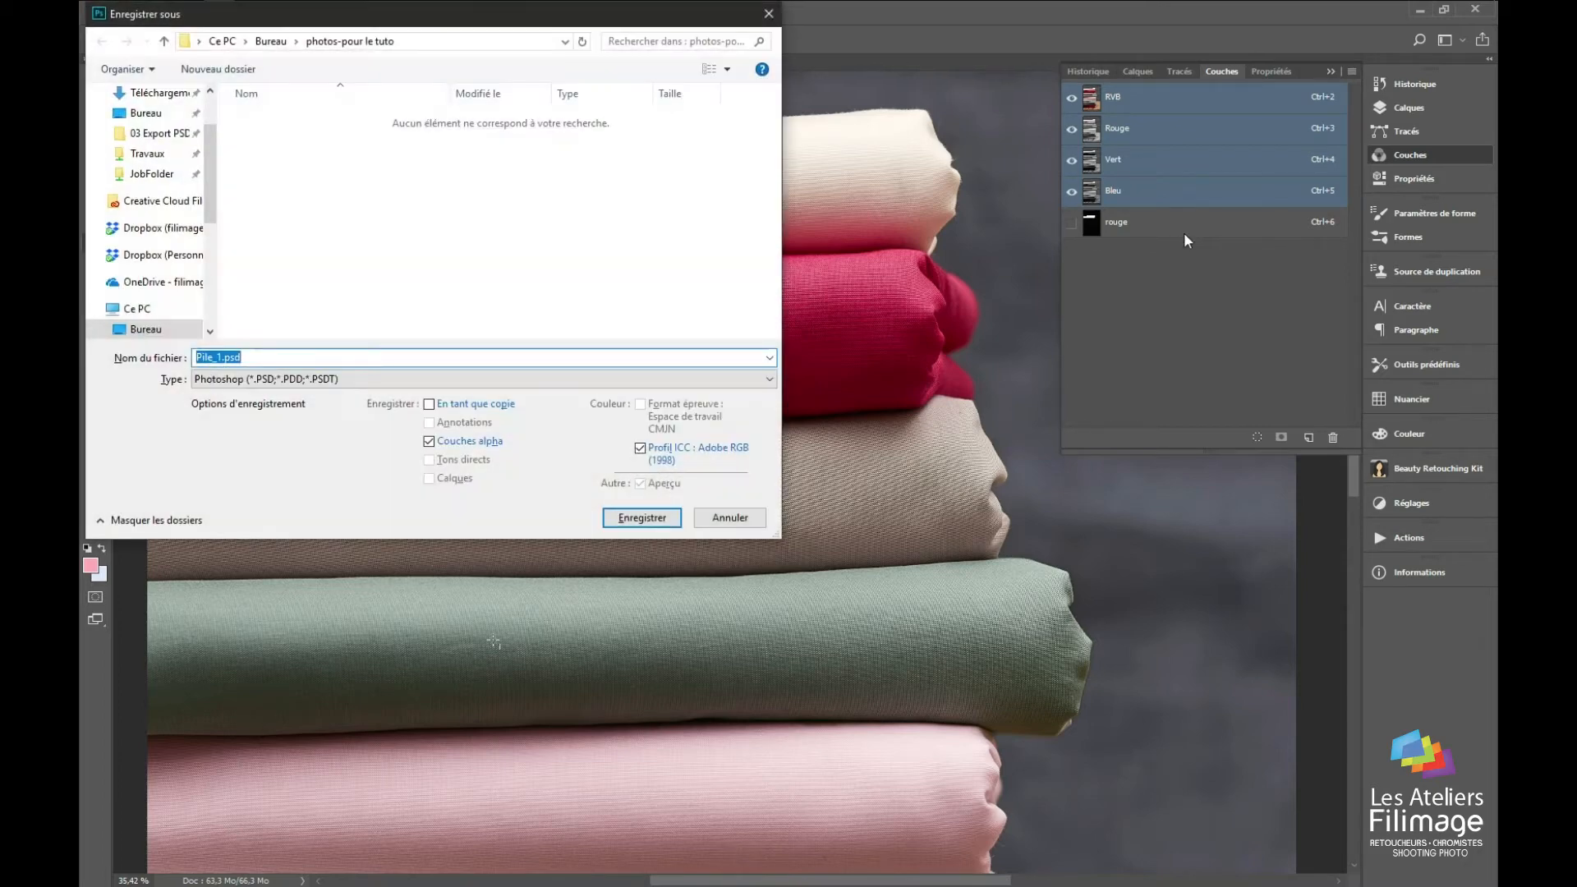
click(730, 518)
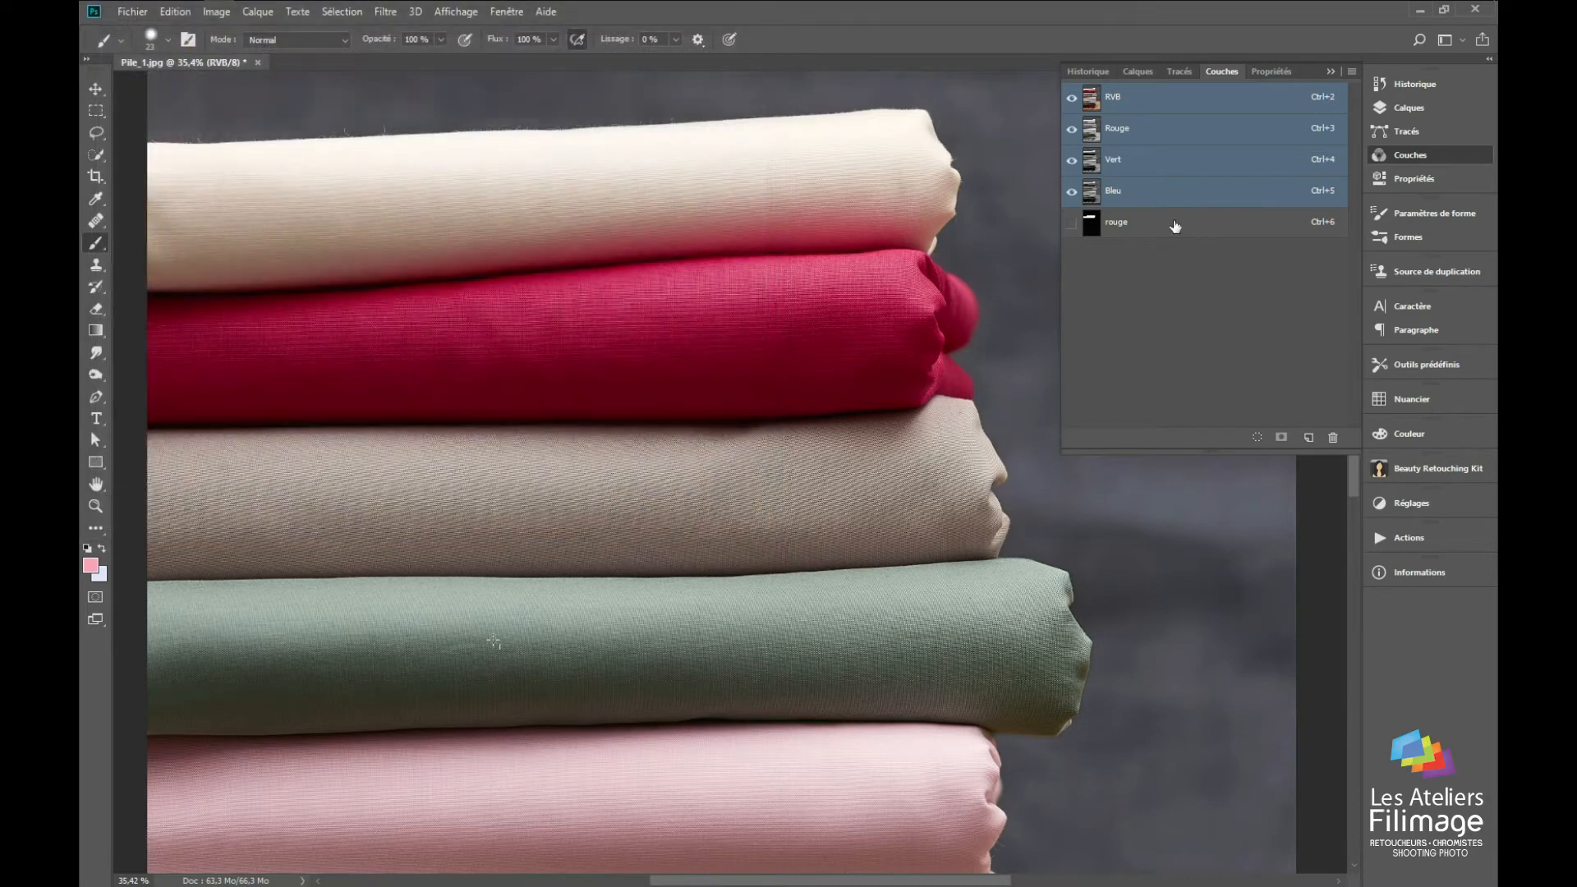
click(1134, 72)
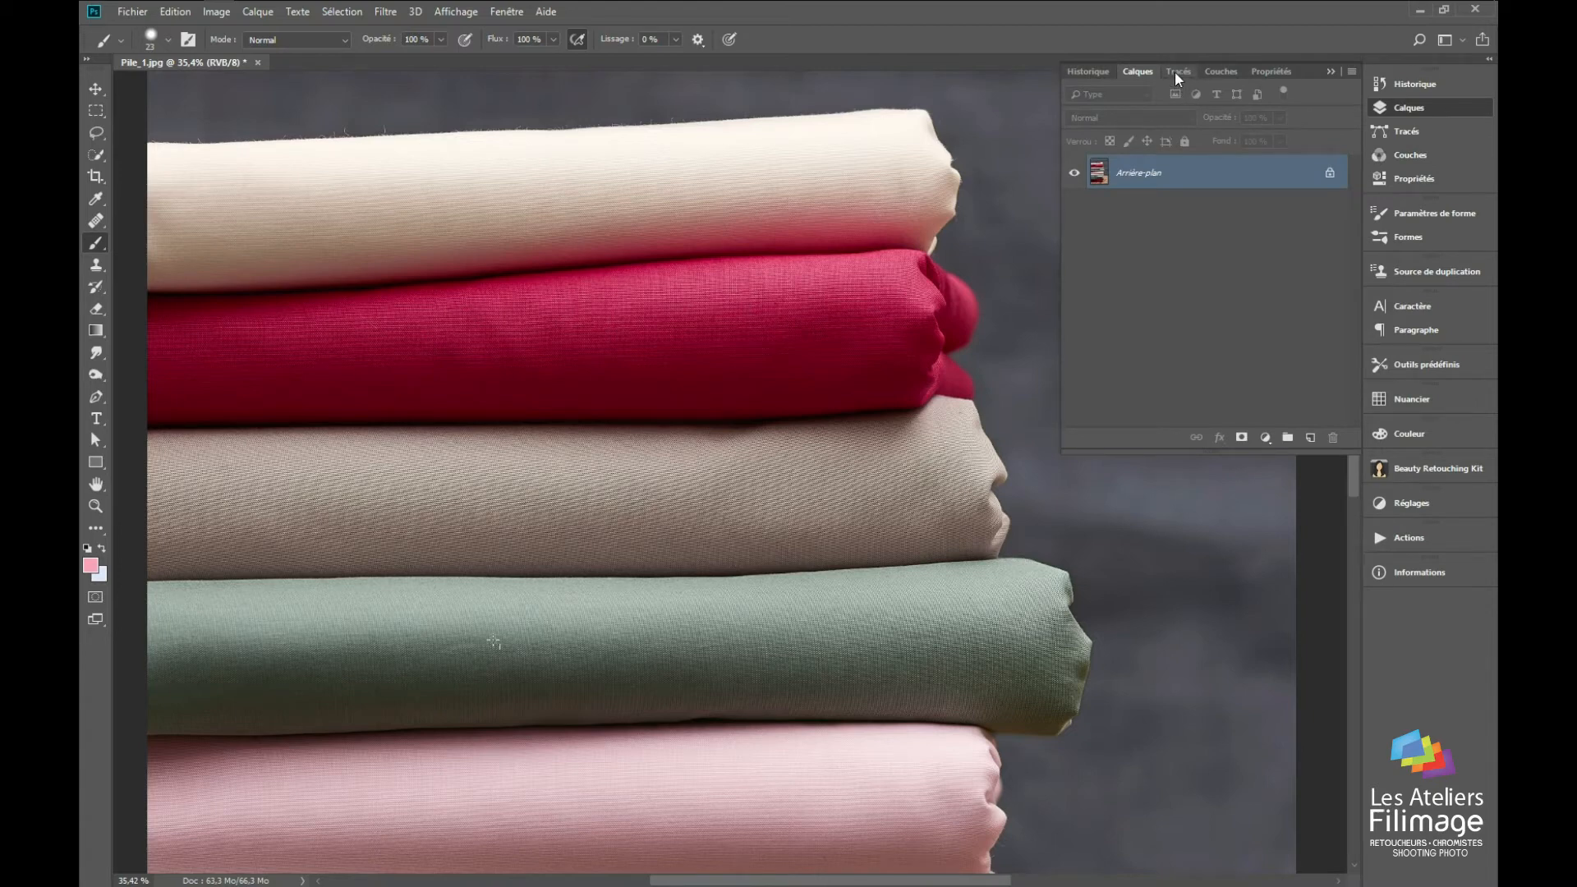
Step: Load a colour channel as a selection and examine the Bleu channel alone and combined with Vert
click(1223, 72)
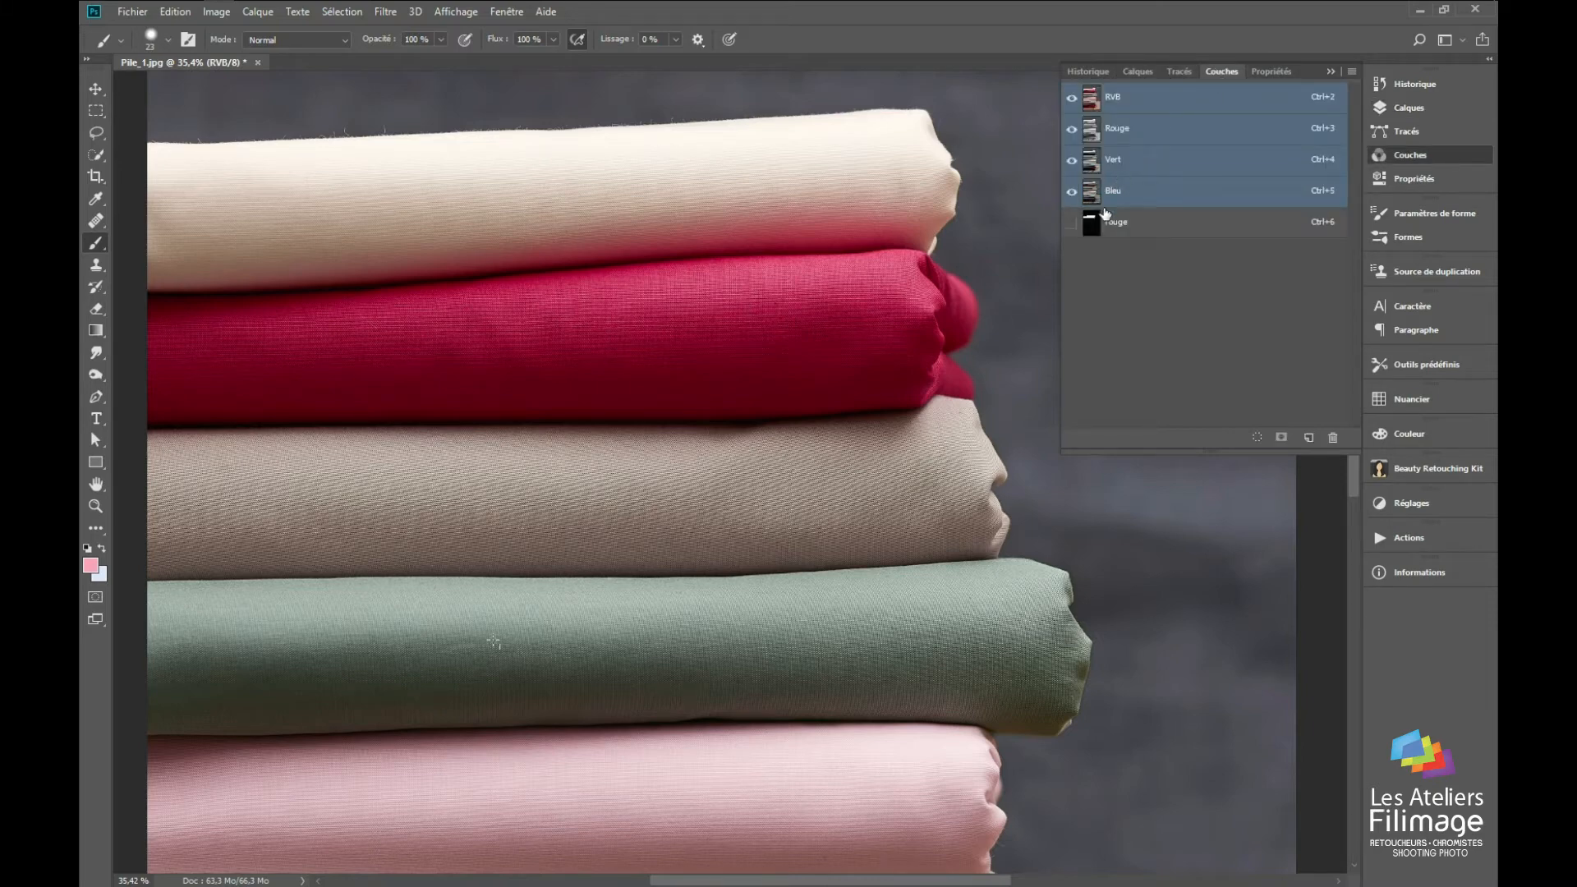
ctrl+click(1090, 229)
key(ctrl+shift+i)
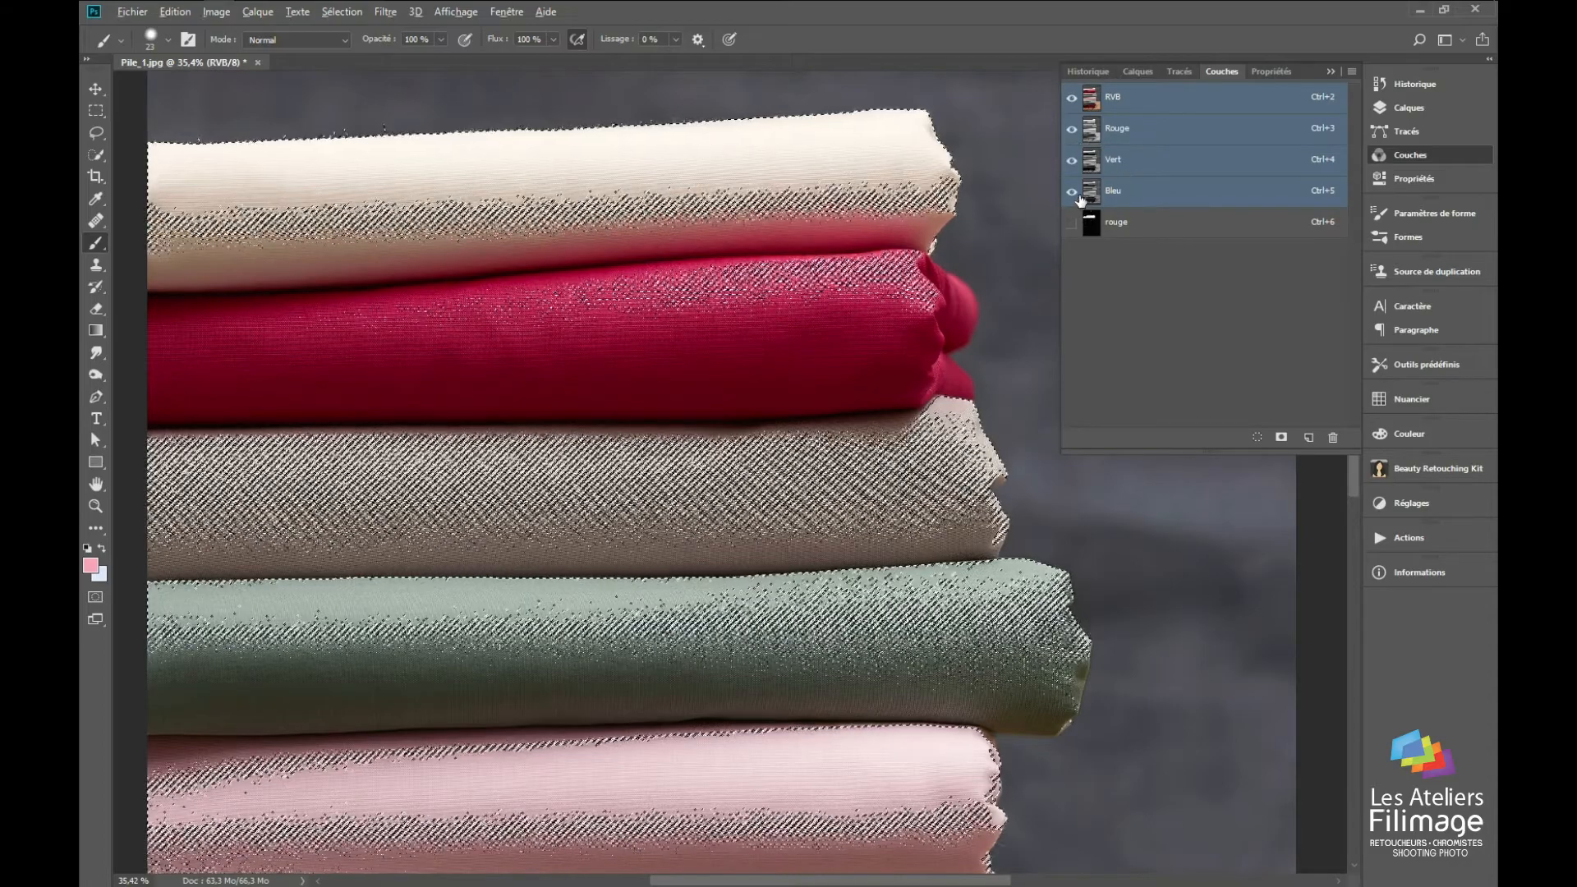
click(1072, 192)
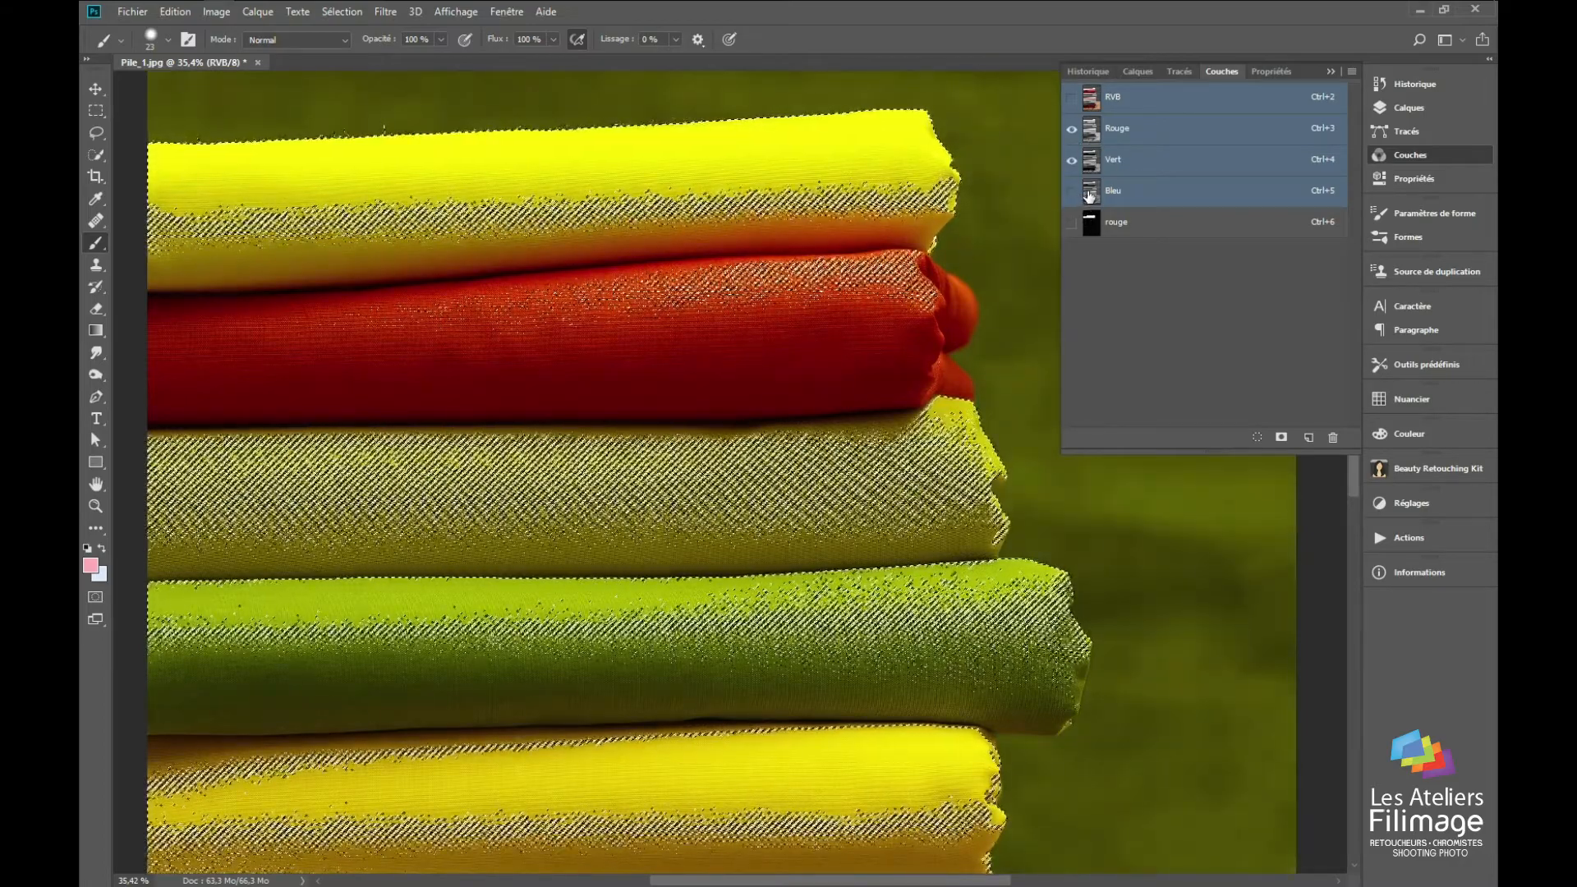
click(1090, 195)
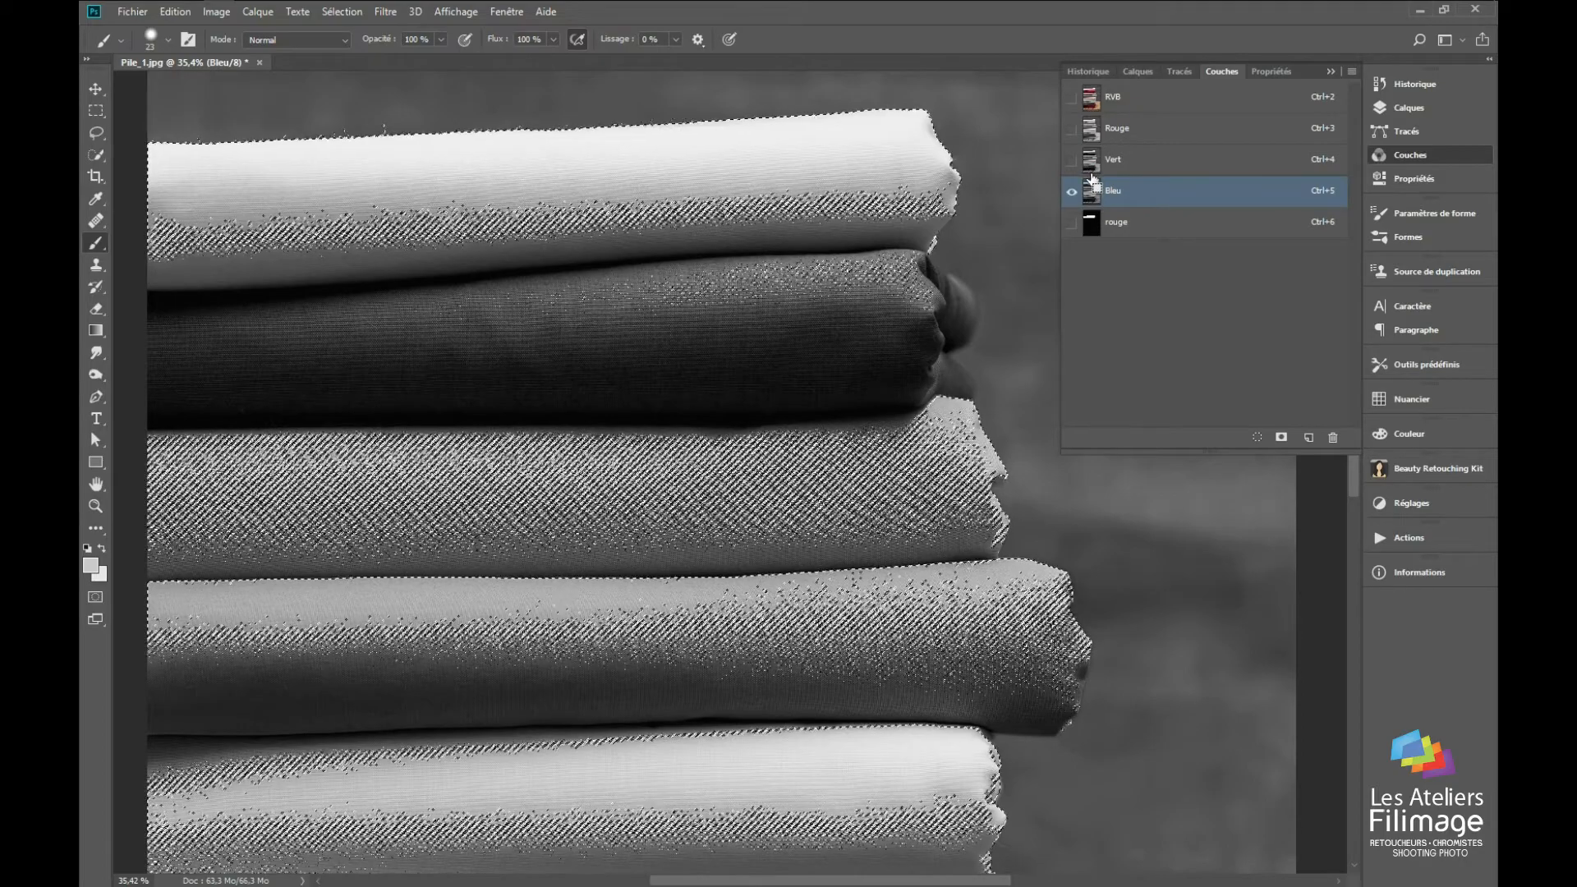
click(1073, 160)
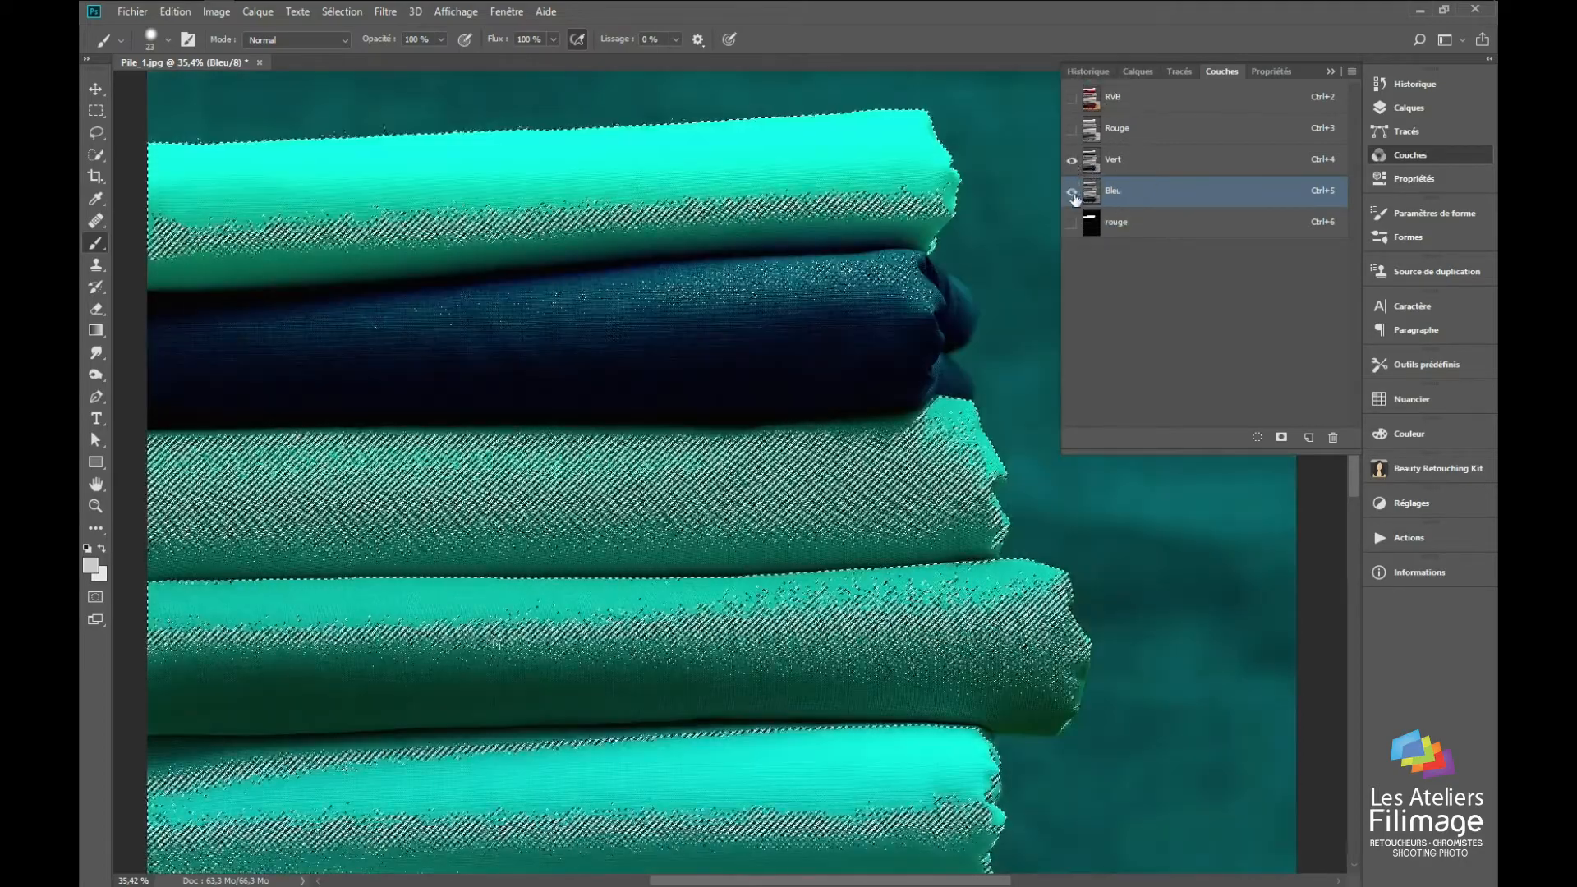
click(1072, 160)
Step: Load the saved rouge channel as a selection and make the RVB composite visible and active again
click(1090, 168)
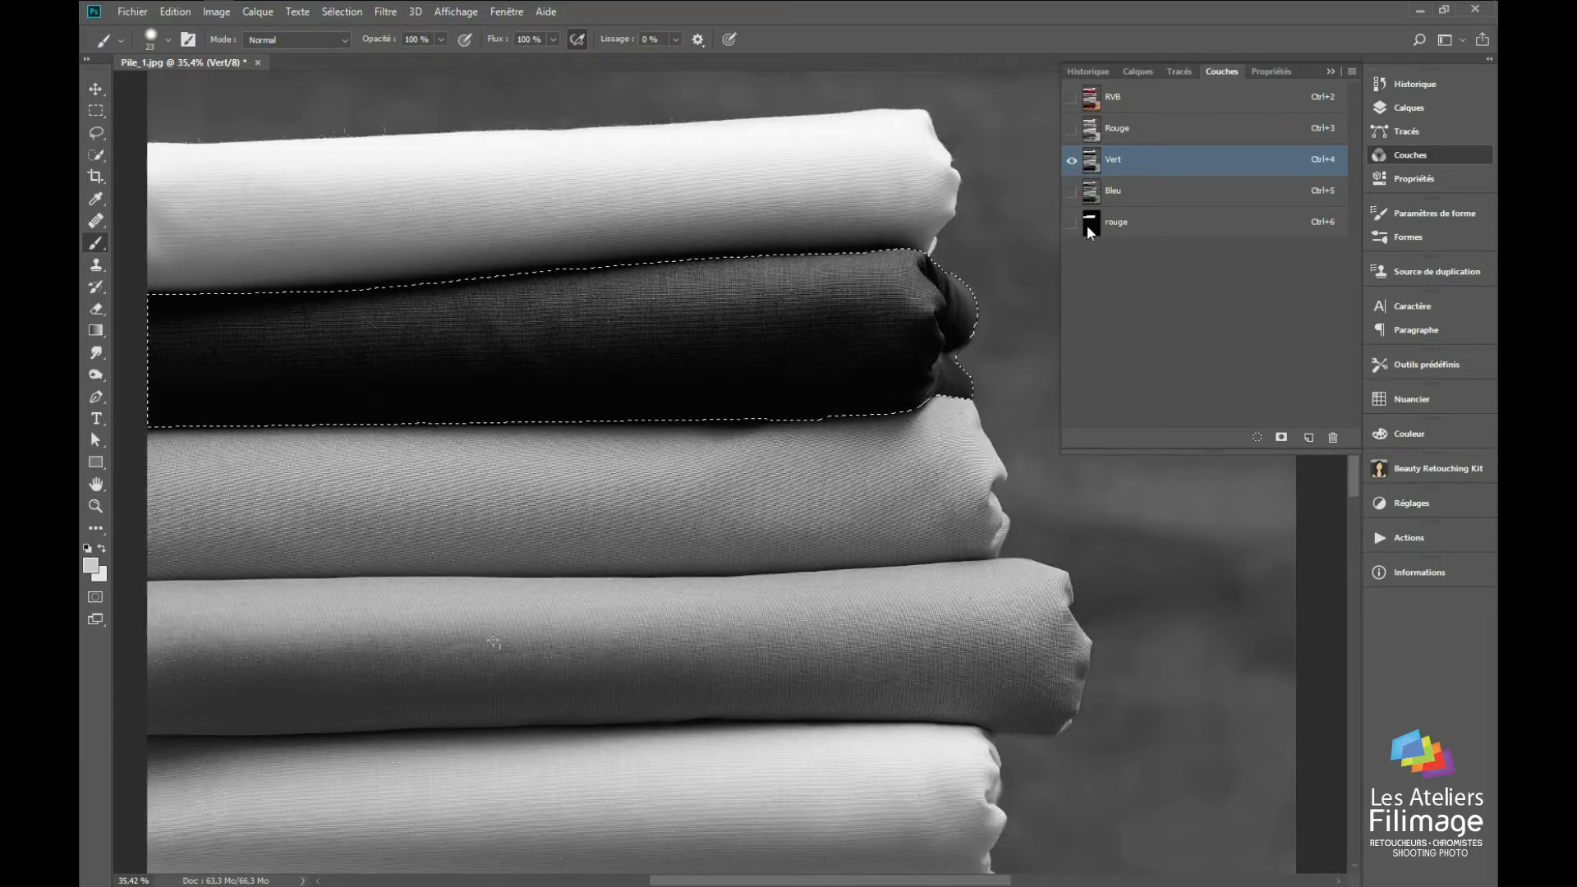
click(1071, 99)
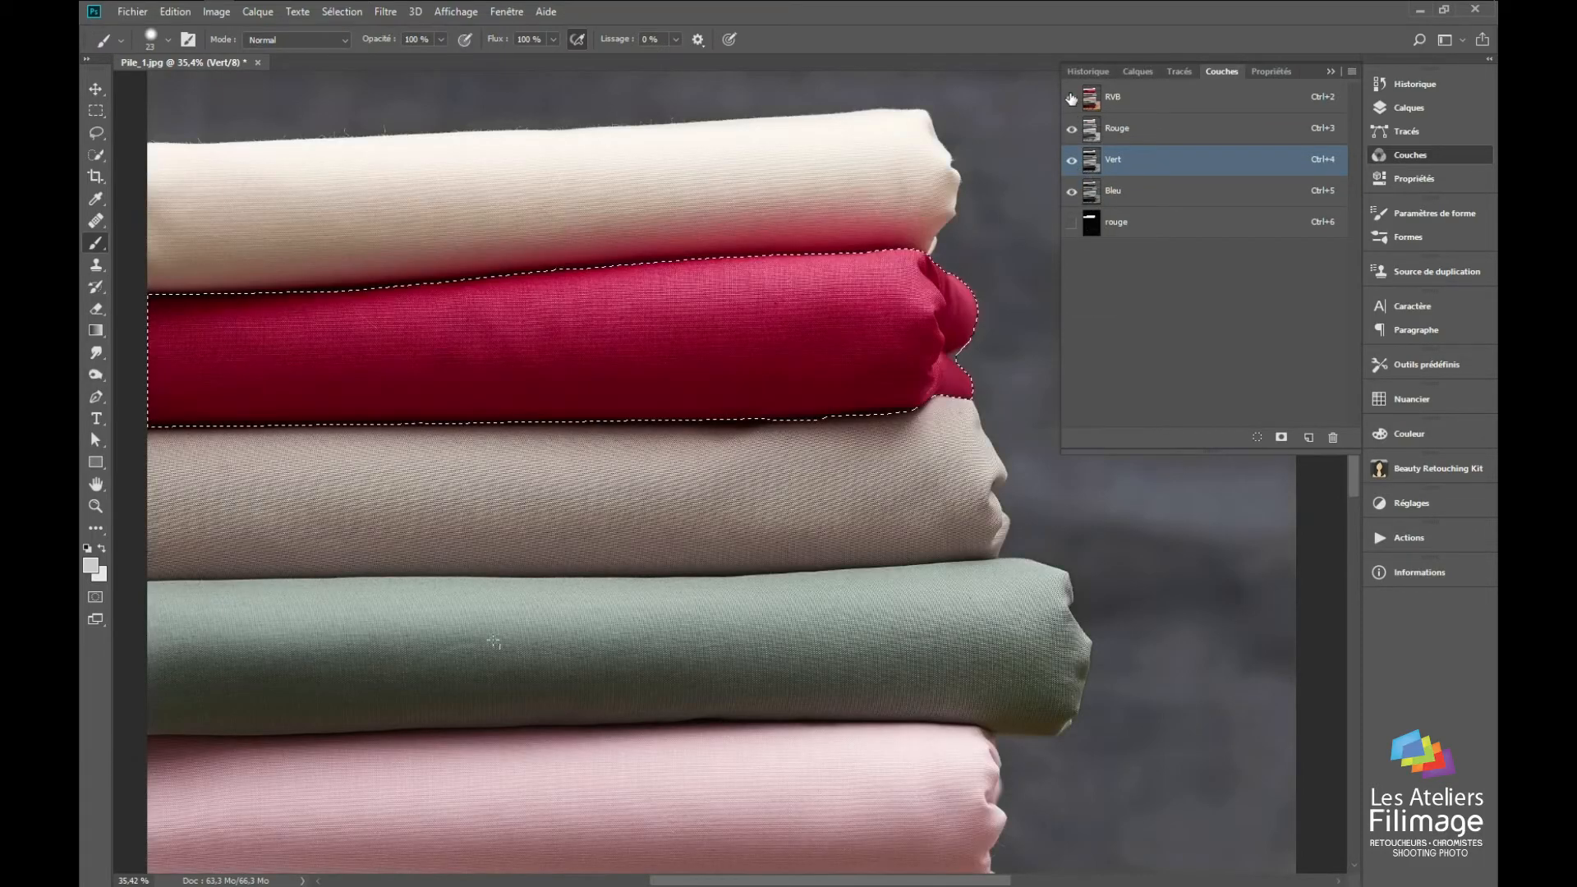
scroll(635, 291, down, 1)
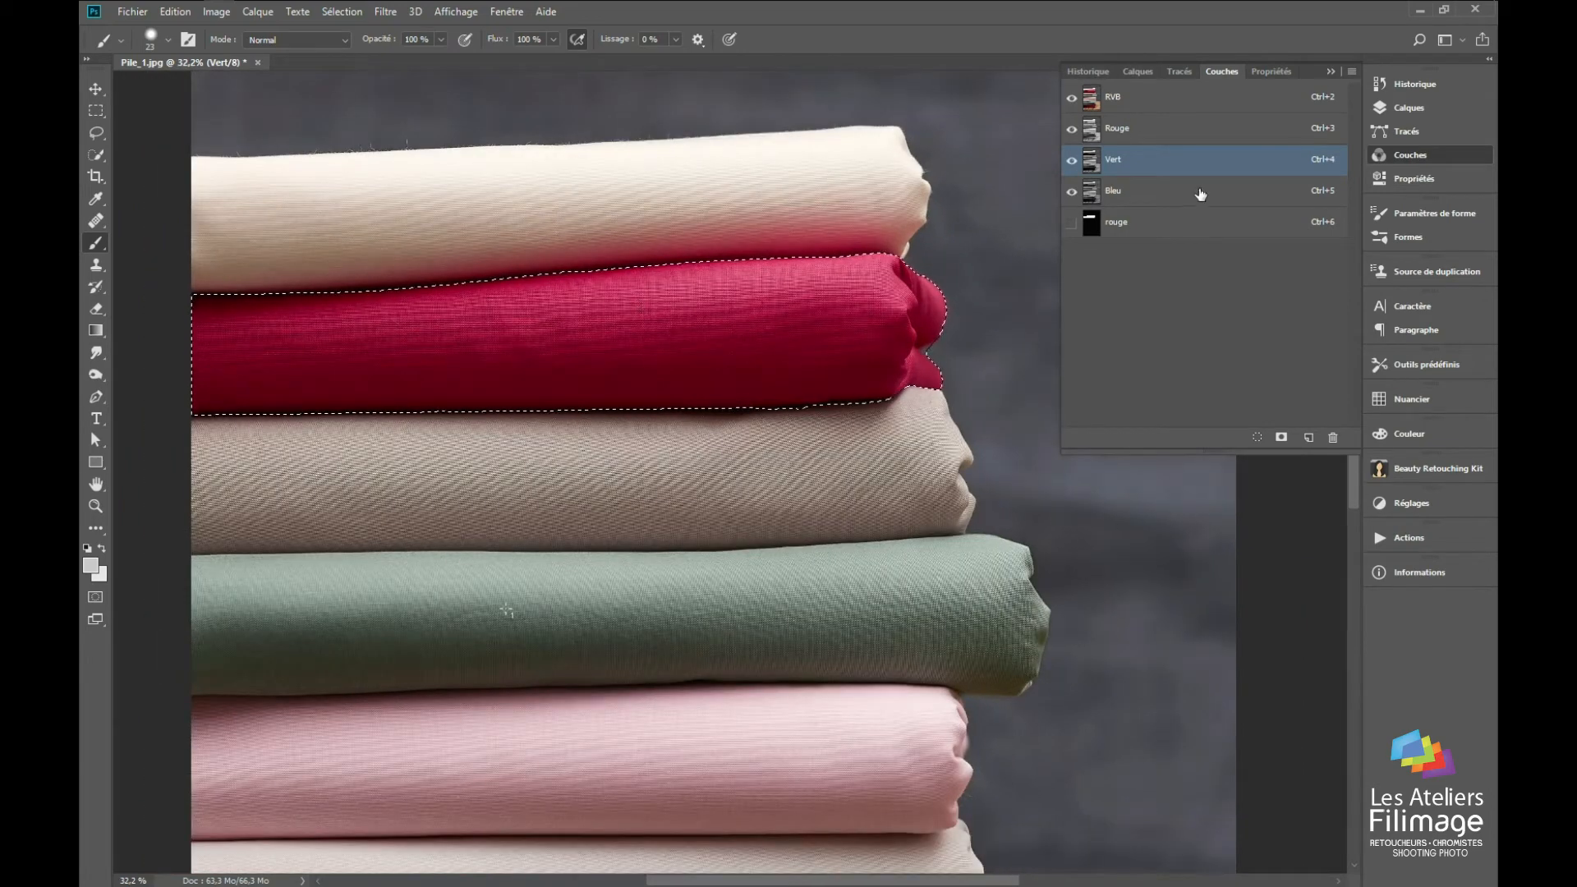
click(1151, 98)
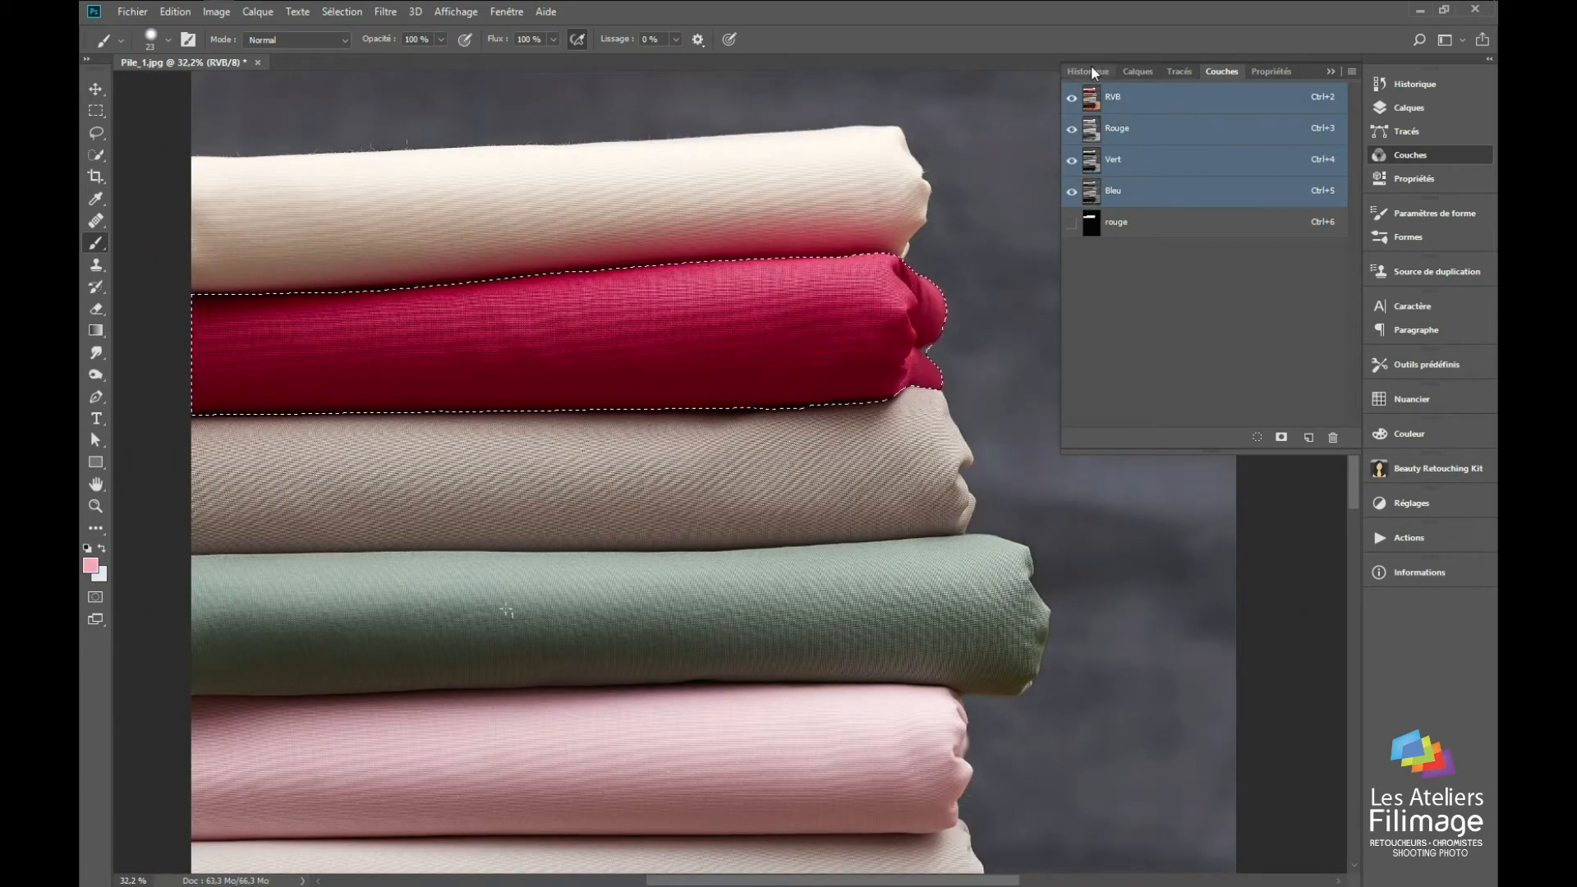
Step: Add a Teinte/Saturation adjustment layer from the crimson fabric selection and set its hue to +49
click(1139, 70)
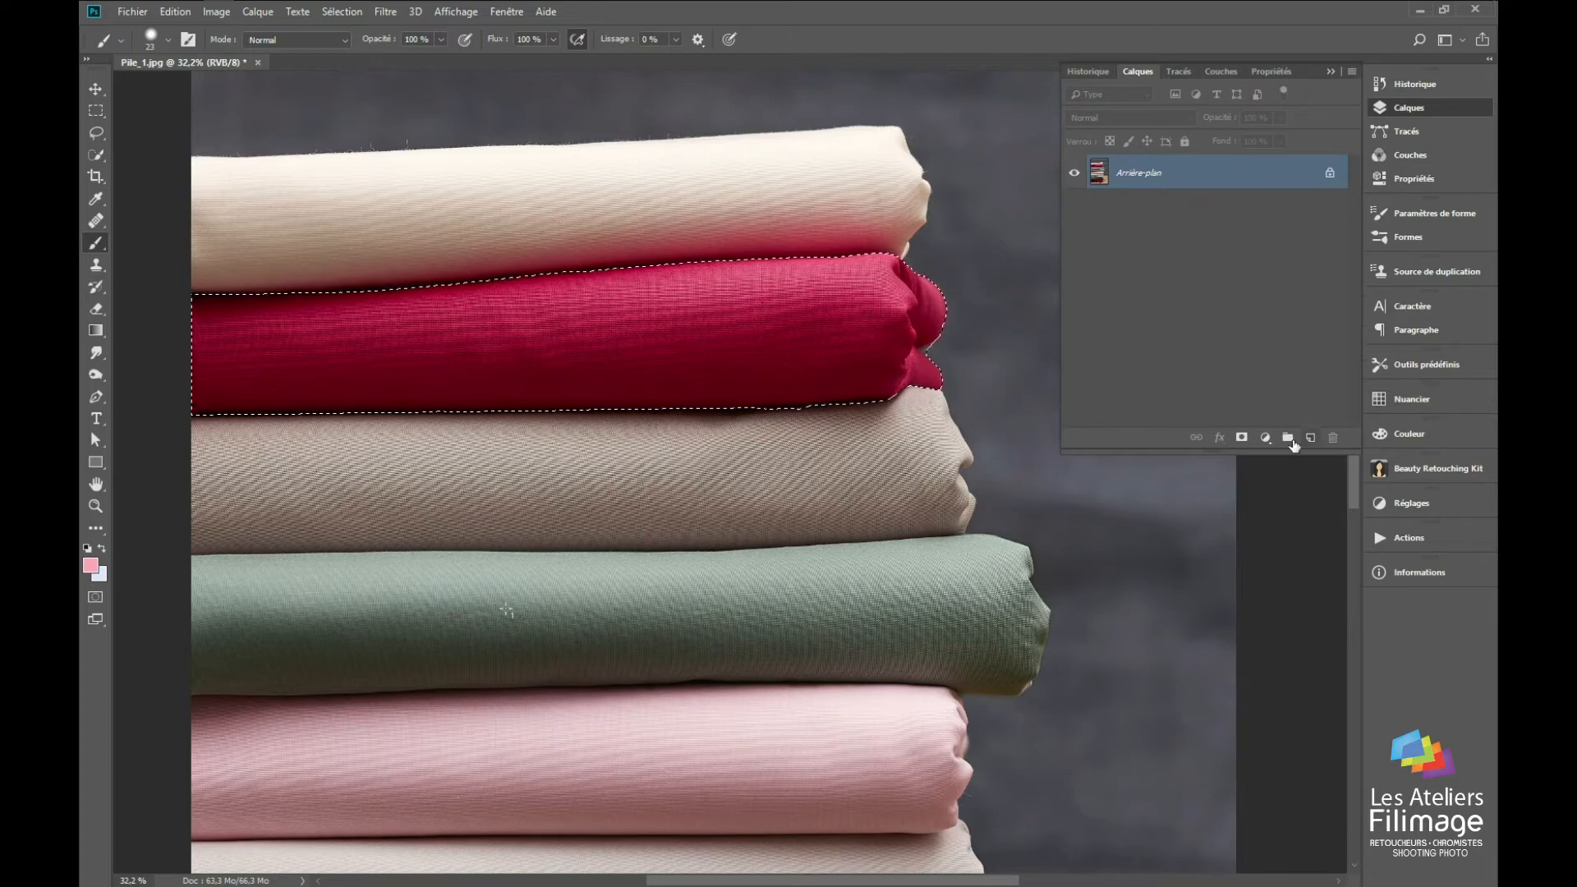
click(1265, 437)
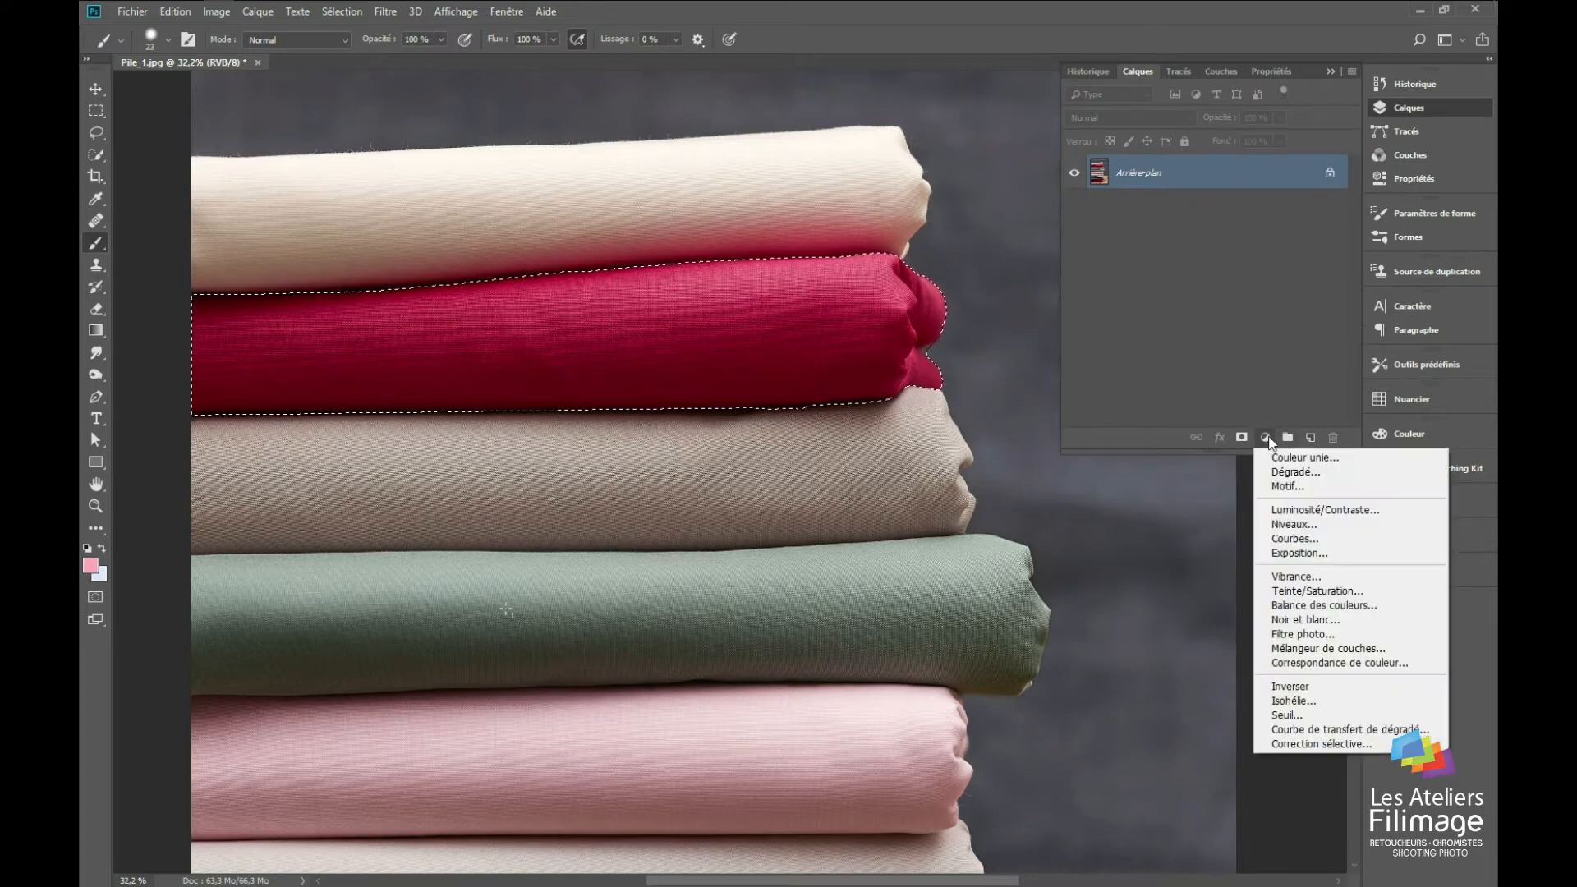
click(1318, 591)
drag(1207, 184, 1266, 194)
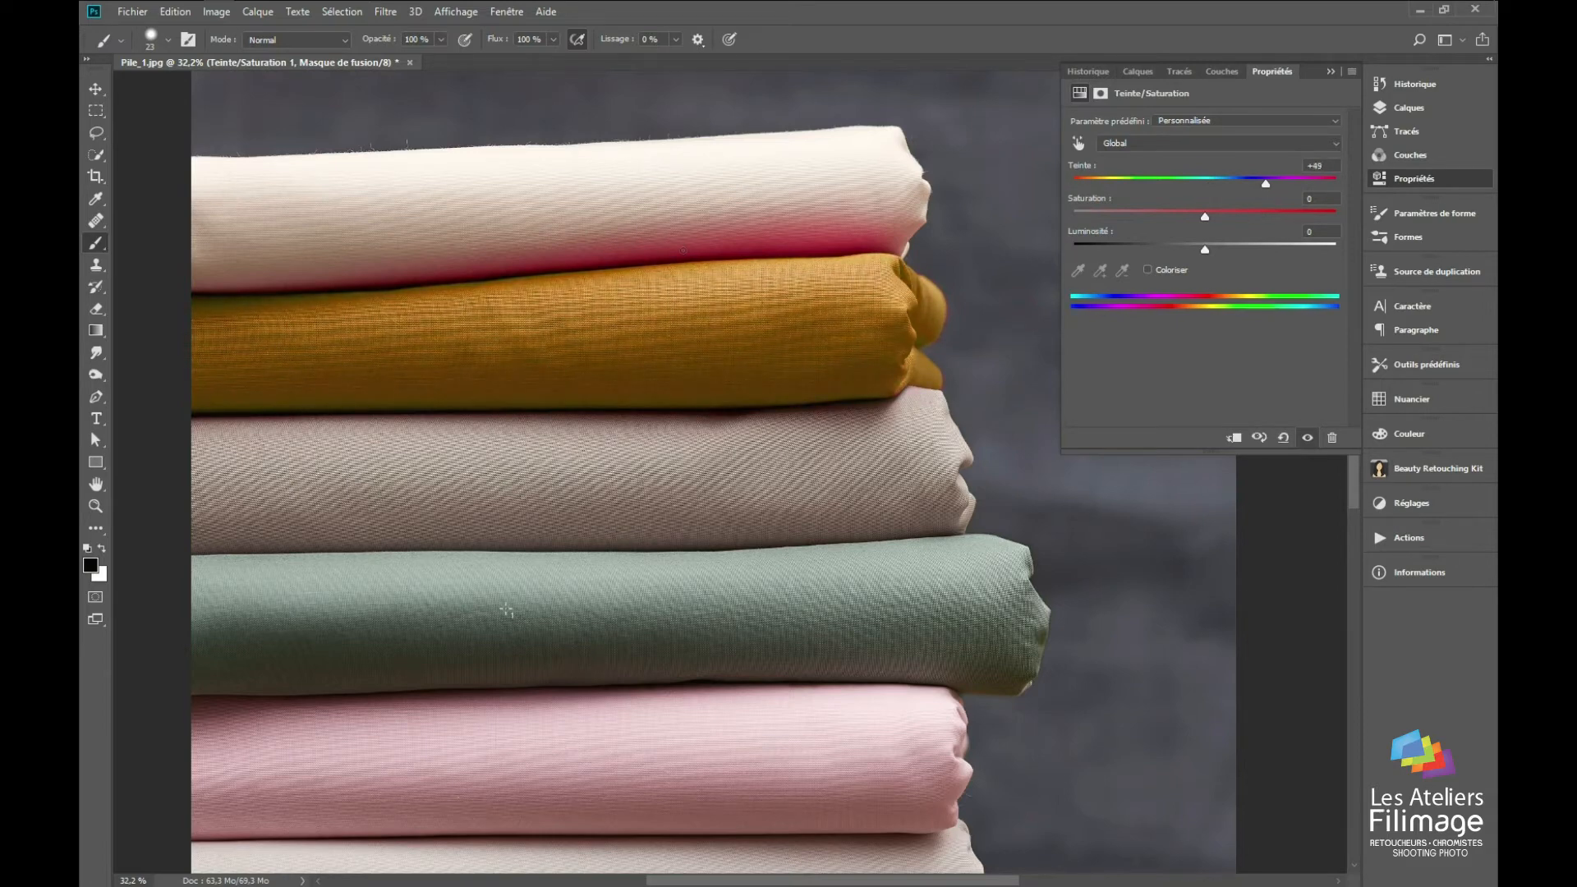
Step: Inspect the recoloured fabric's folded end and set the adjustment layer mask's feather to 4.5 px
scroll(693, 256, up, 3)
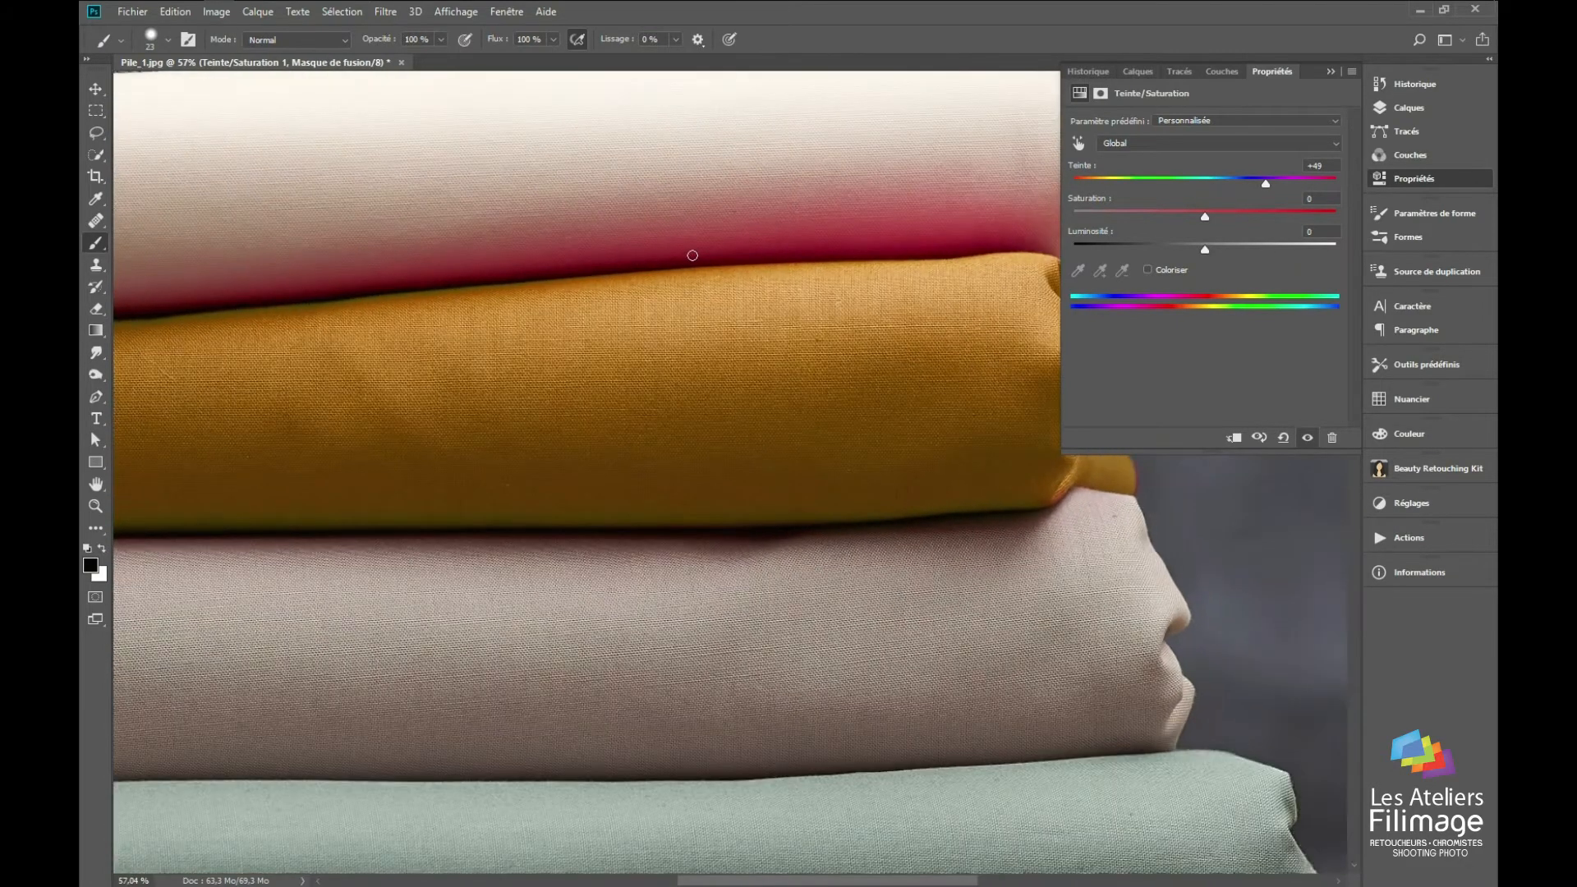
scroll(693, 256, down, 1)
scroll(959, 278, up, 7)
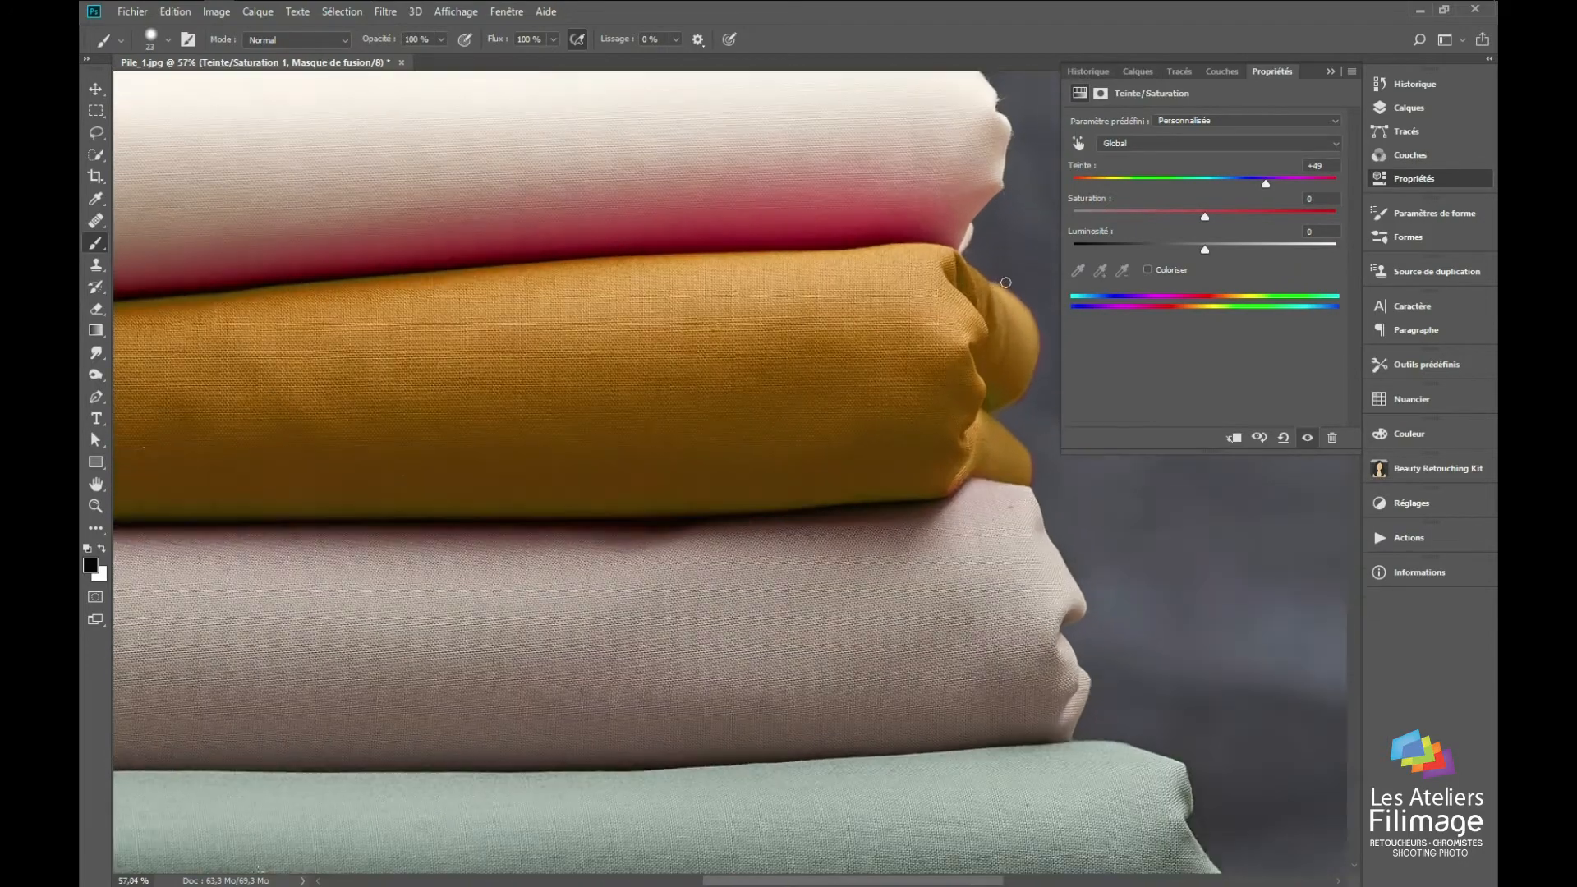
scroll(658, 351, down, 6)
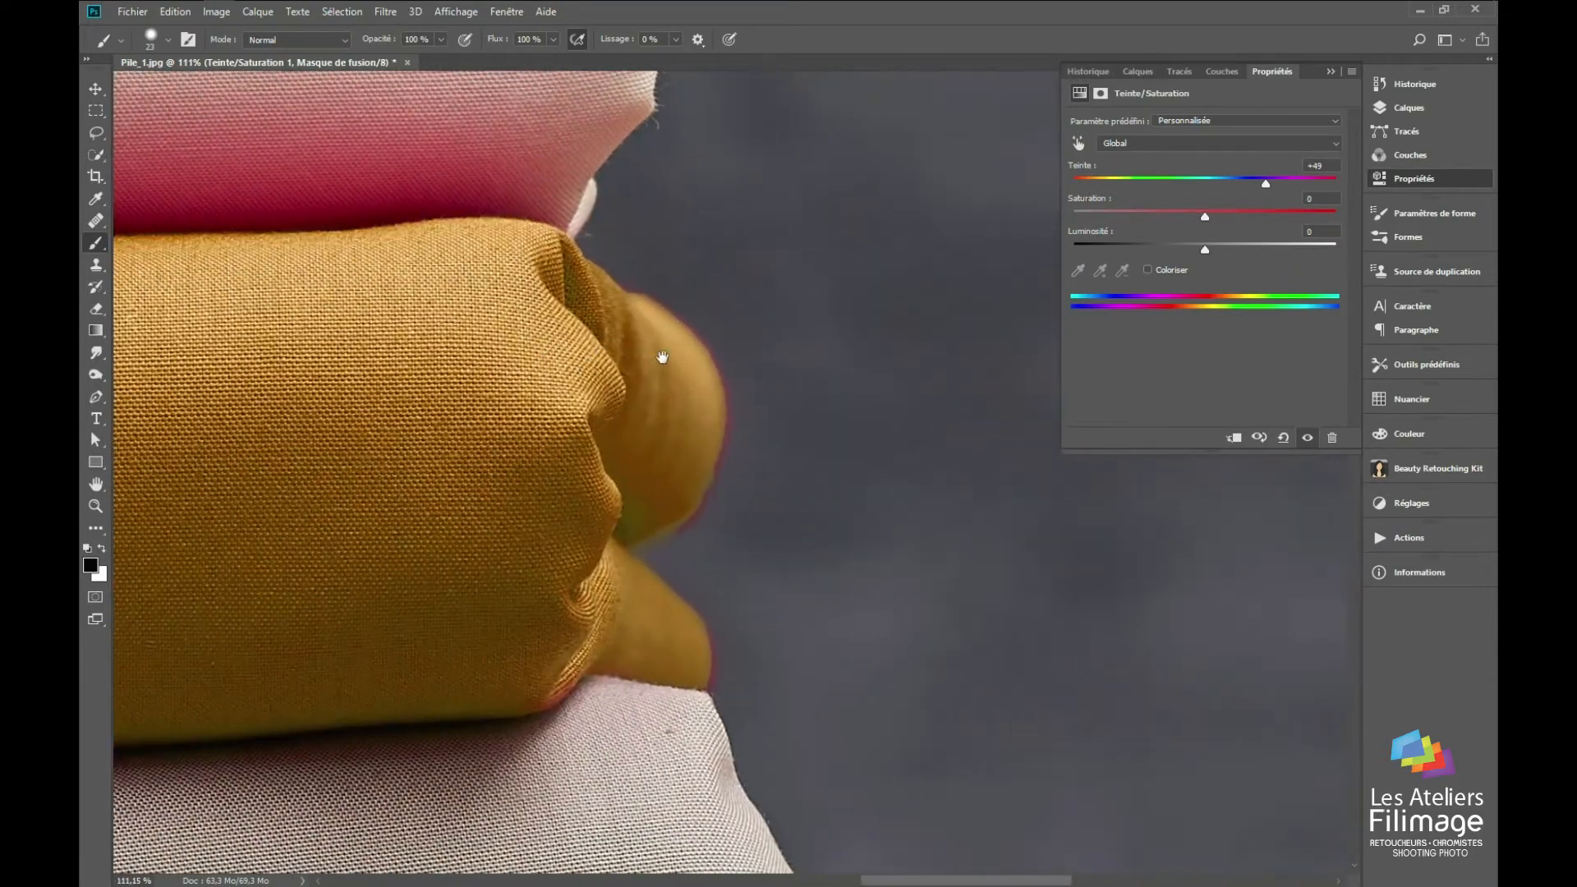
scroll(740, 387, up, 8)
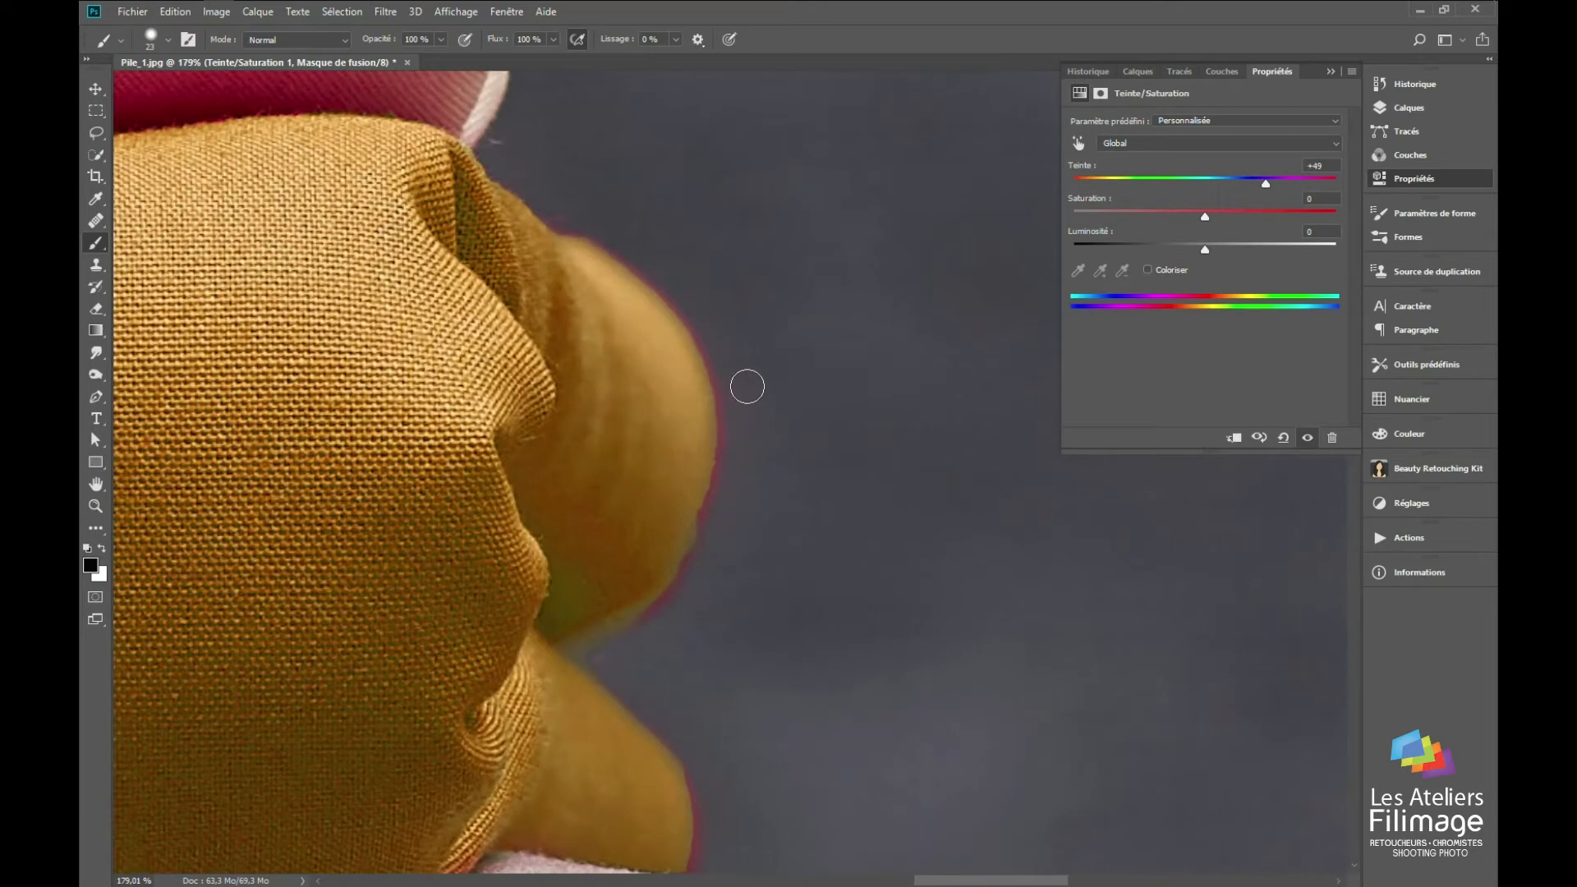
click(1101, 94)
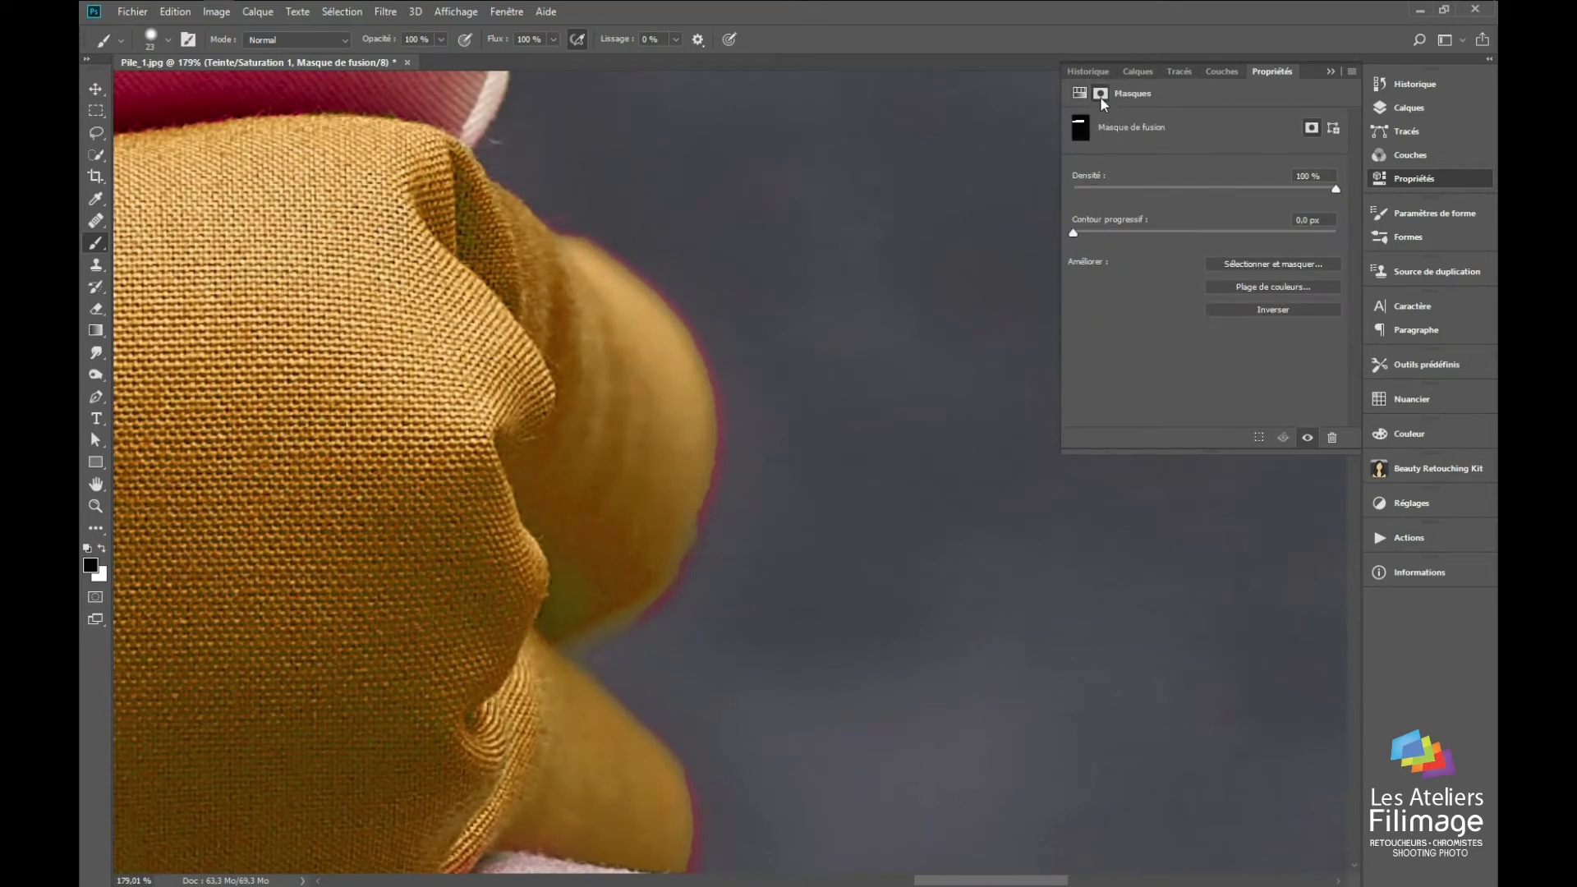
drag(1112, 237, 1137, 237)
scroll(537, 454, down, 10)
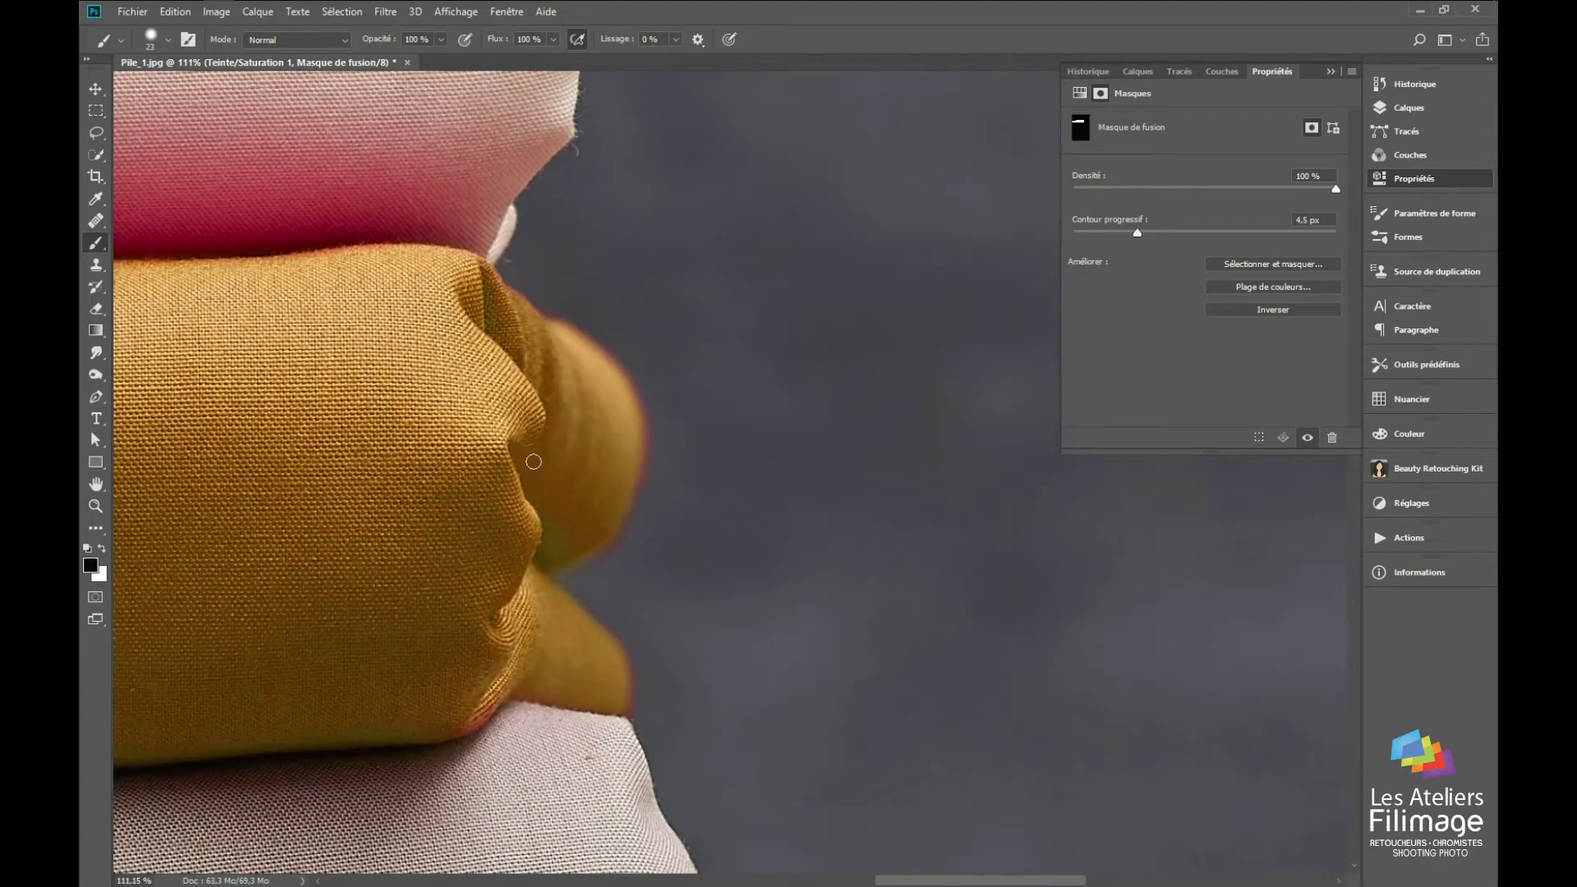
drag(498, 399, 1214, 364)
scroll(534, 428, down, 3)
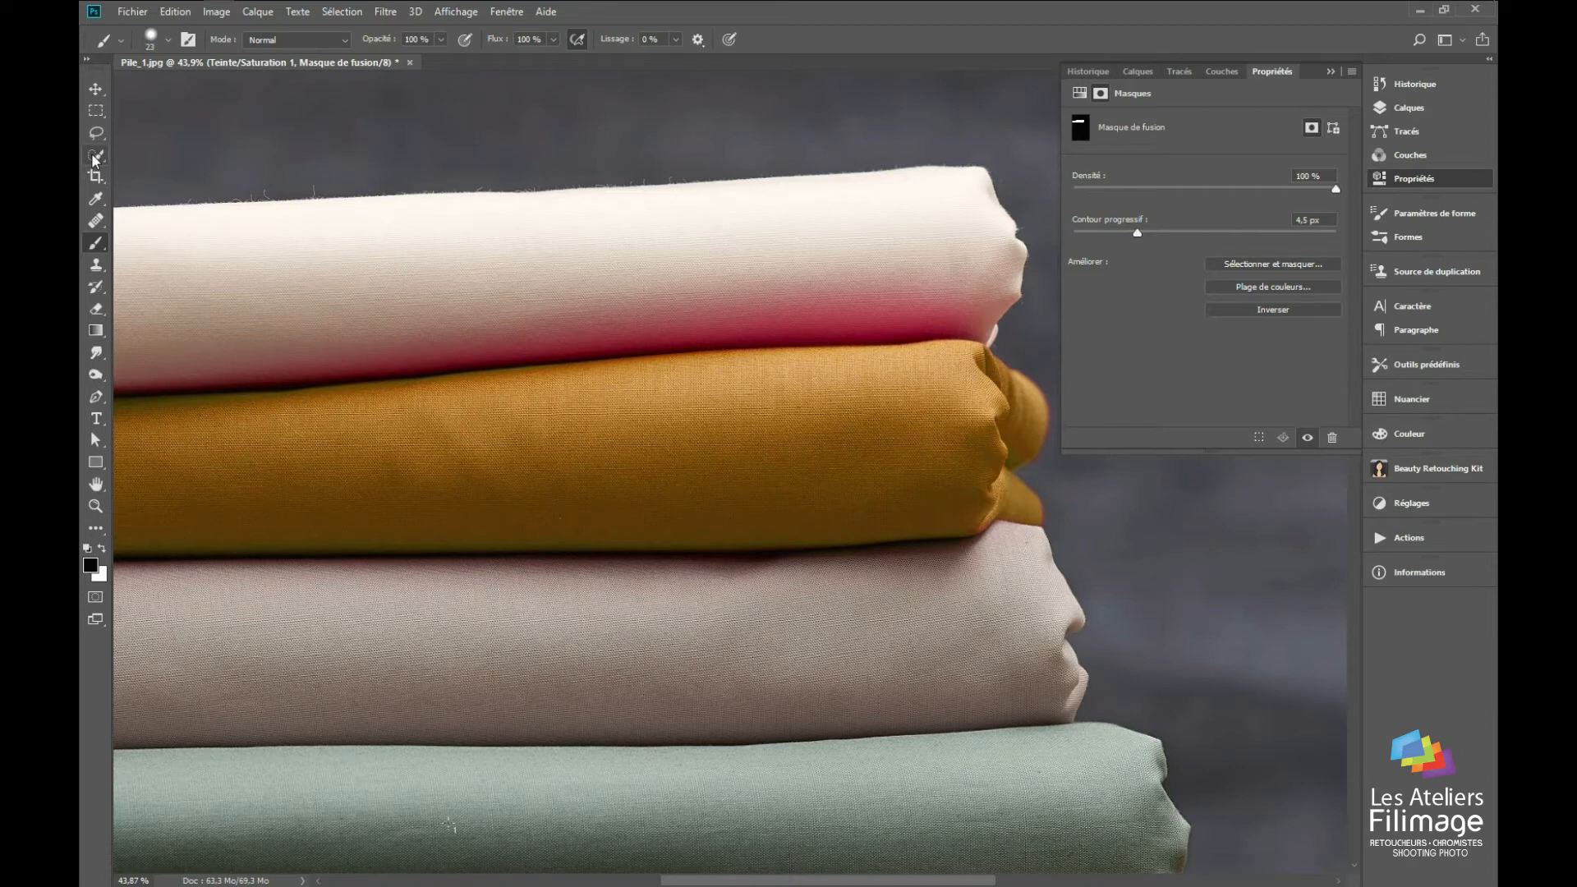
Step: Hide the Teinte/Saturation 1 layer and select the Arrière-plan layer
click(1394, 109)
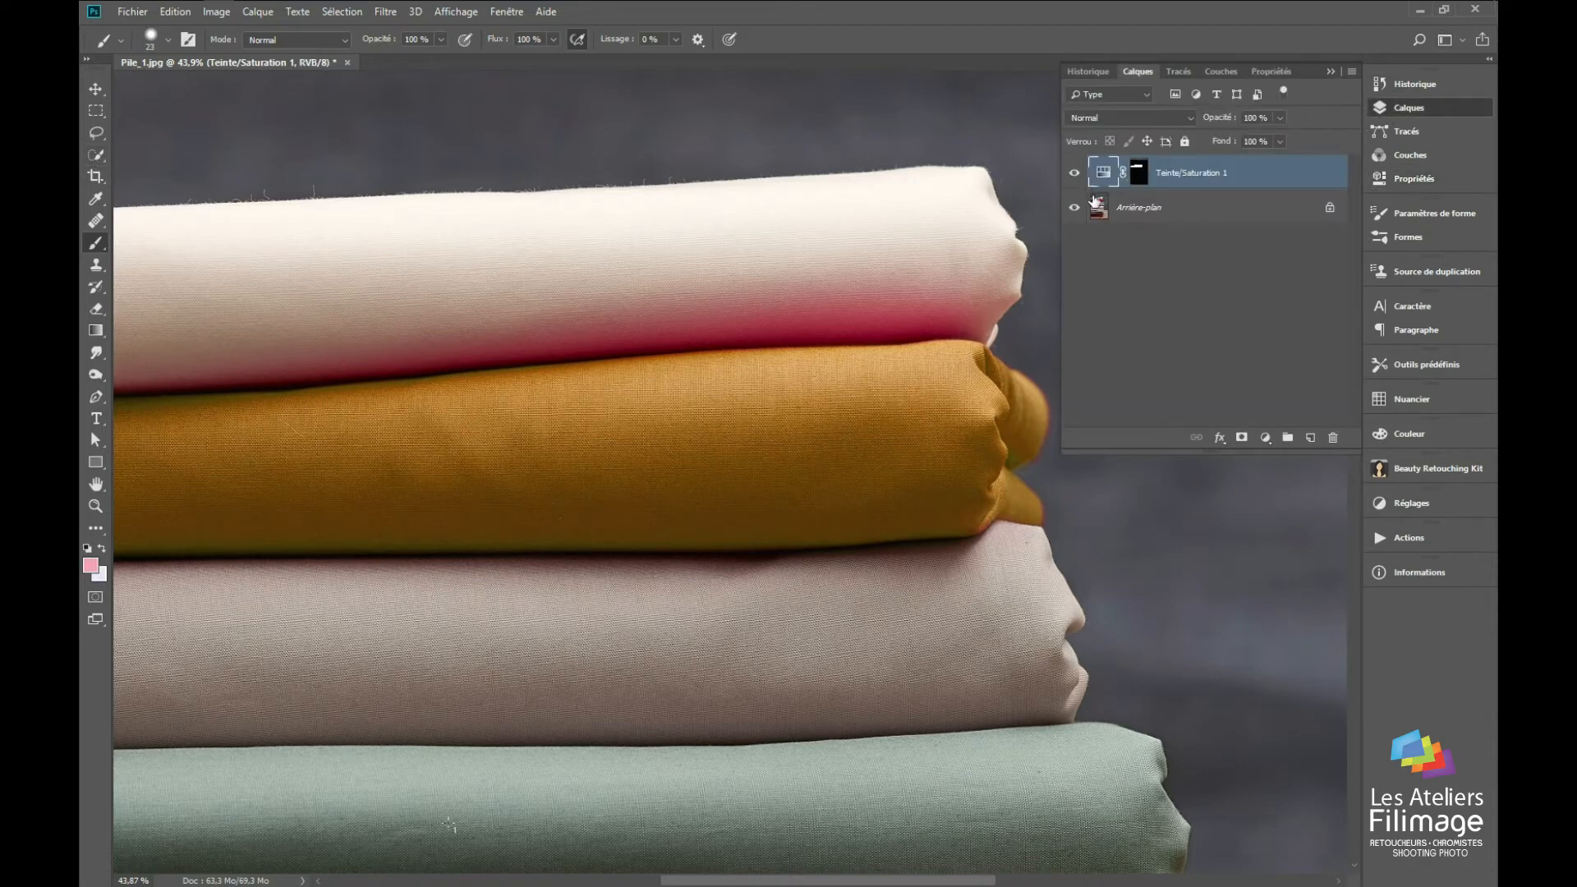
click(1074, 173)
click(1097, 216)
drag(718, 513, 811, 434)
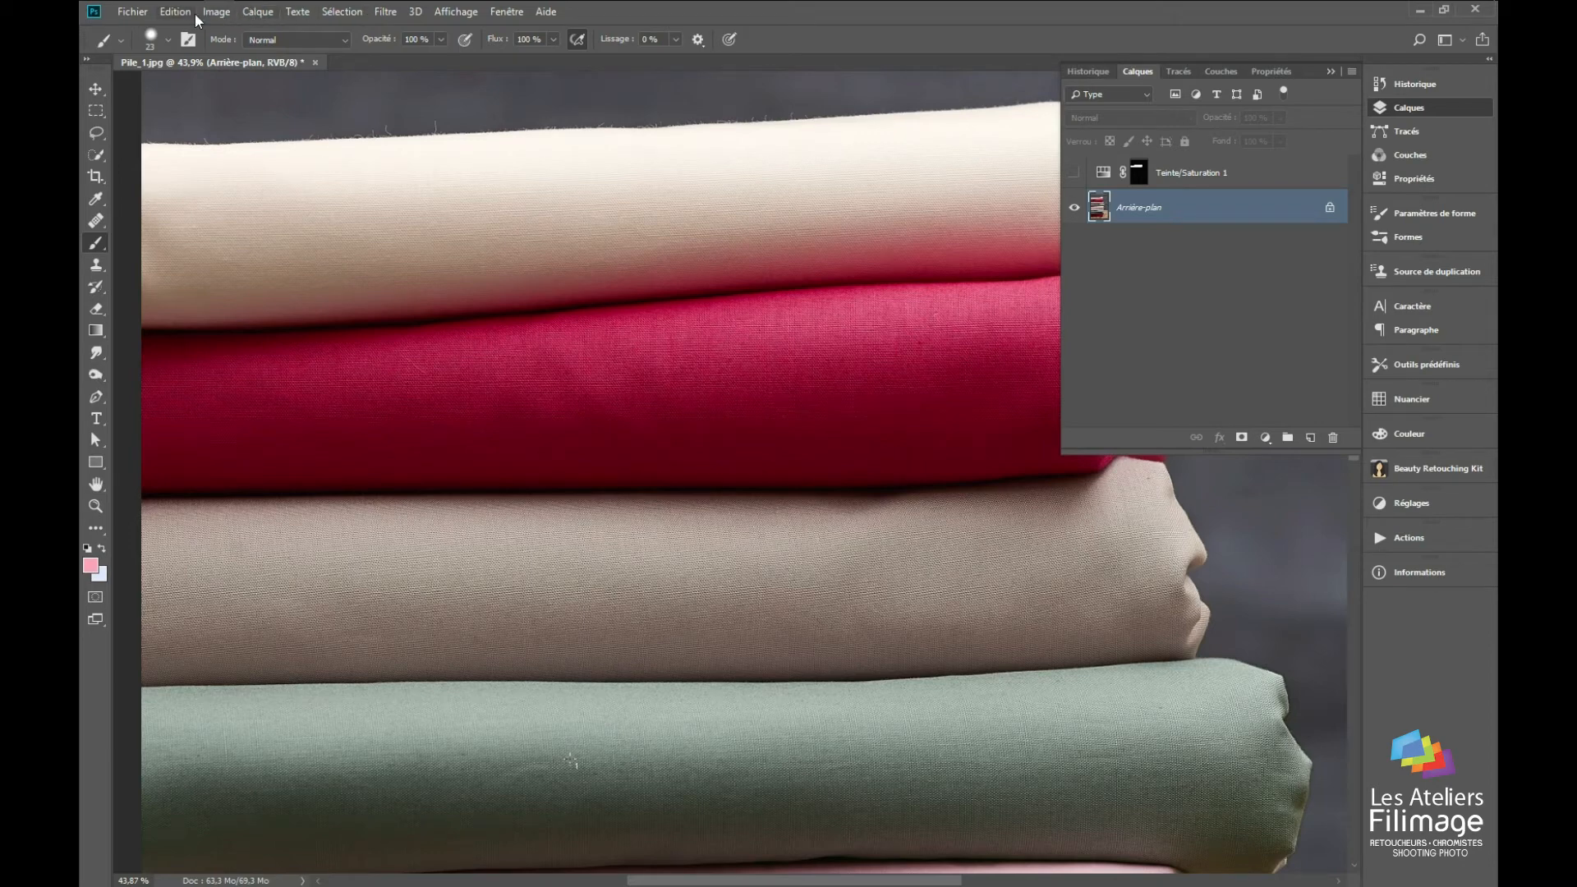
Step: Select the crimson fabric by colour range with tolerance 35, previewing it with Cache blanc
click(337, 12)
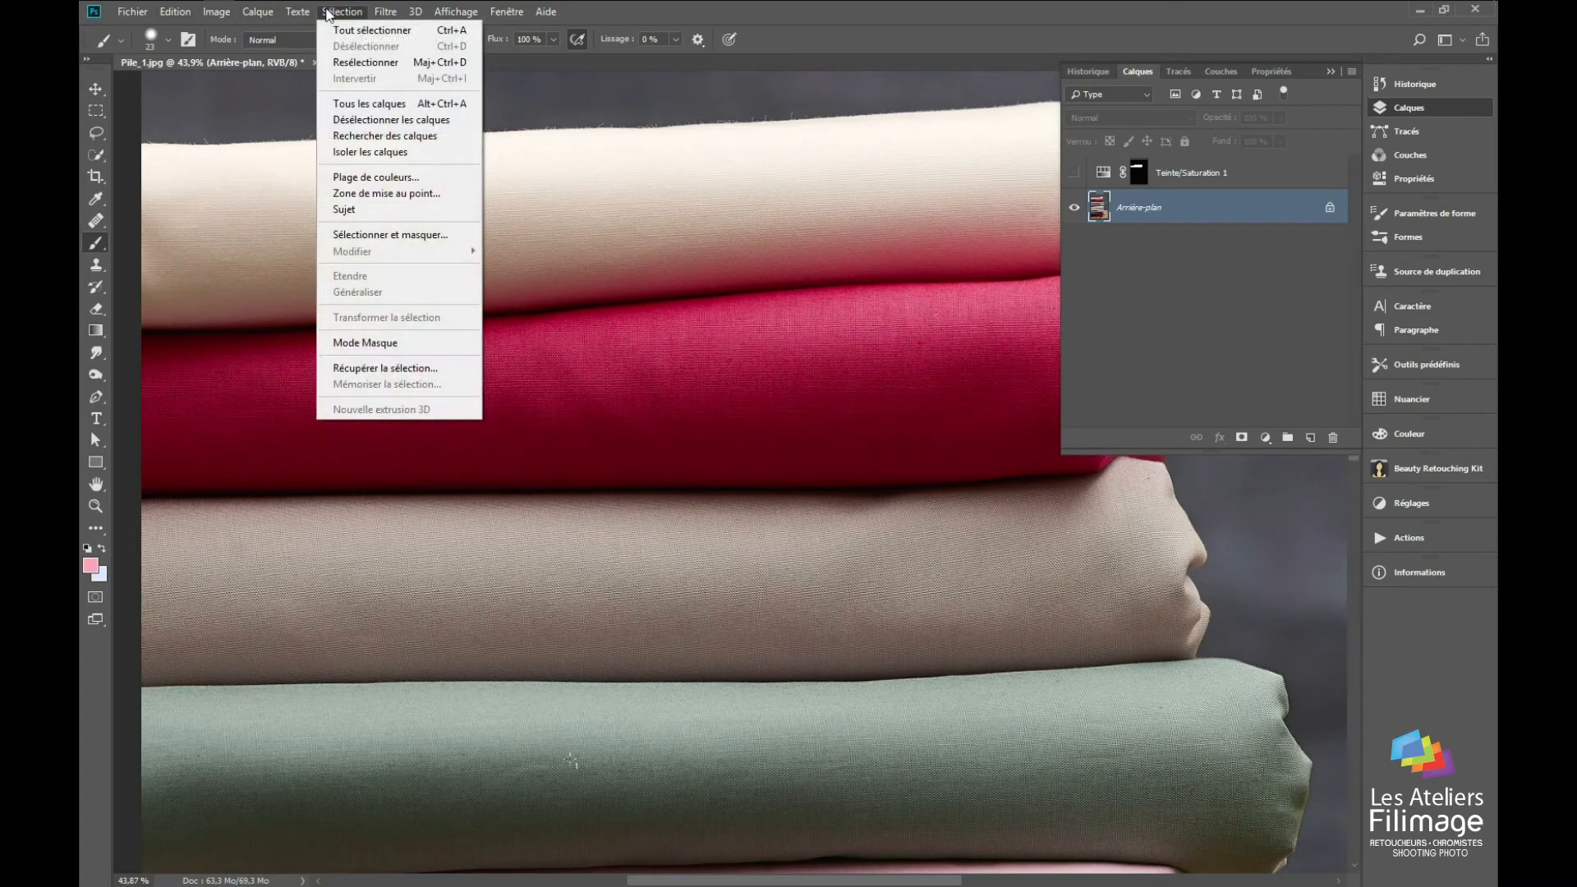
click(386, 181)
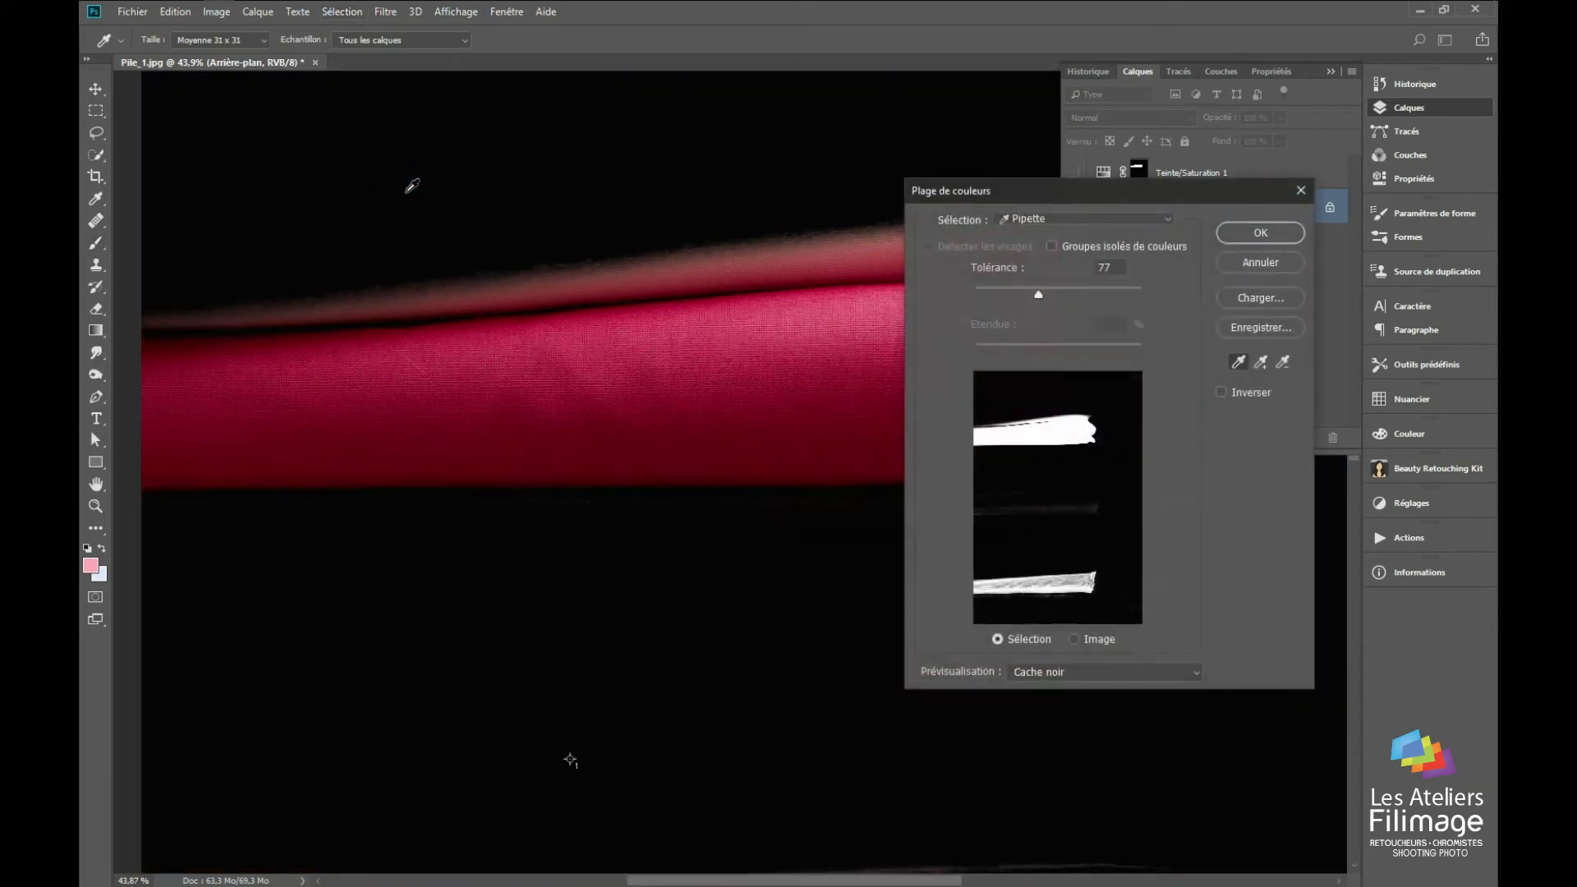
drag(1039, 302, 1004, 294)
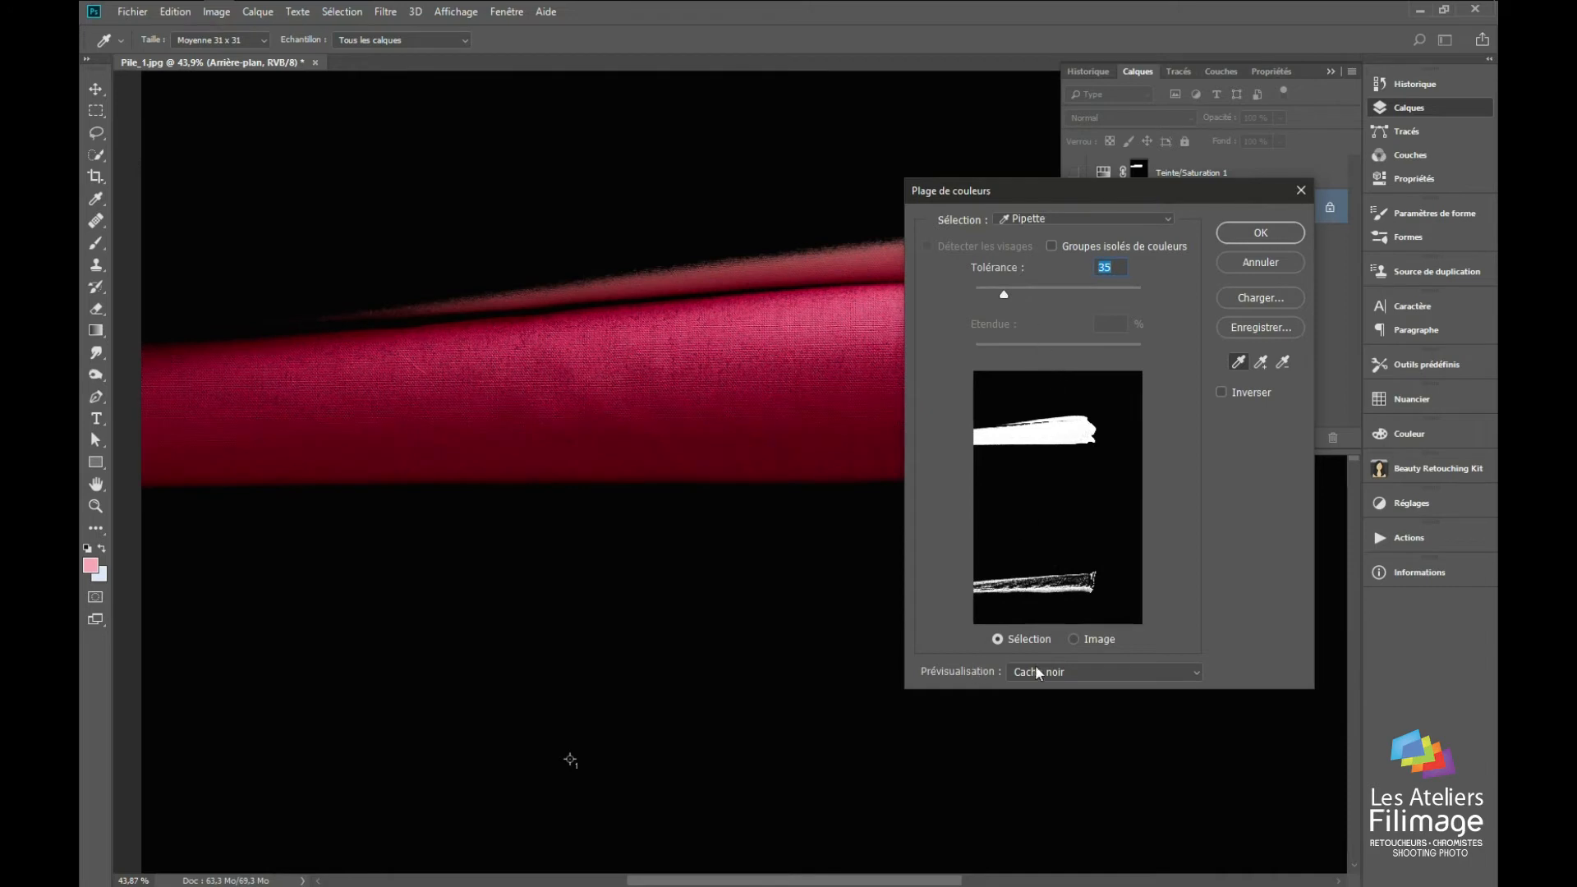
click(1098, 671)
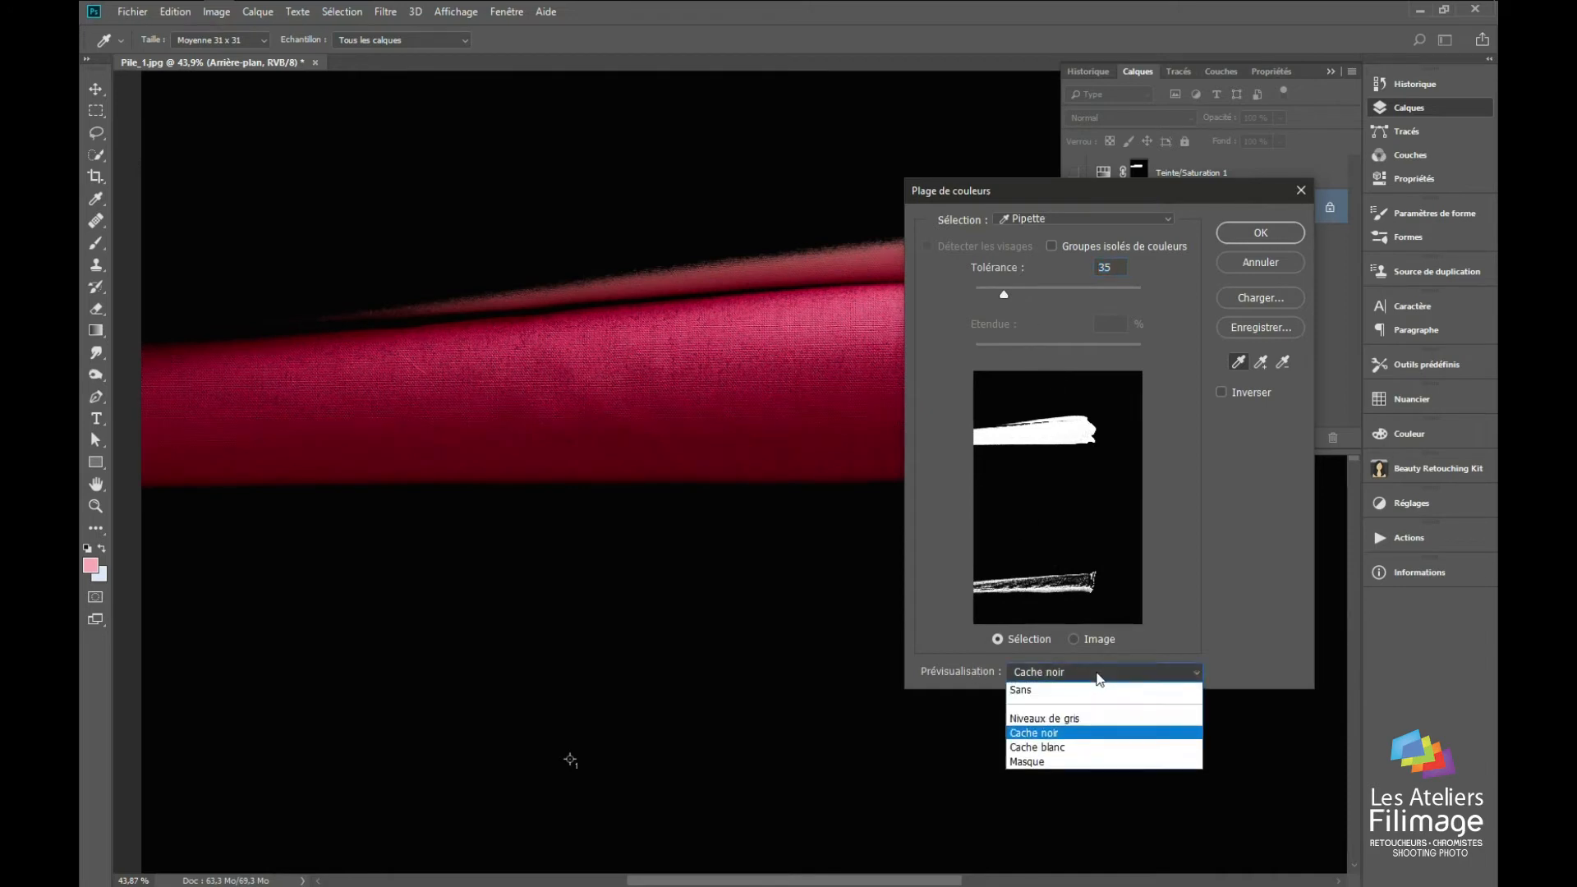
click(1082, 744)
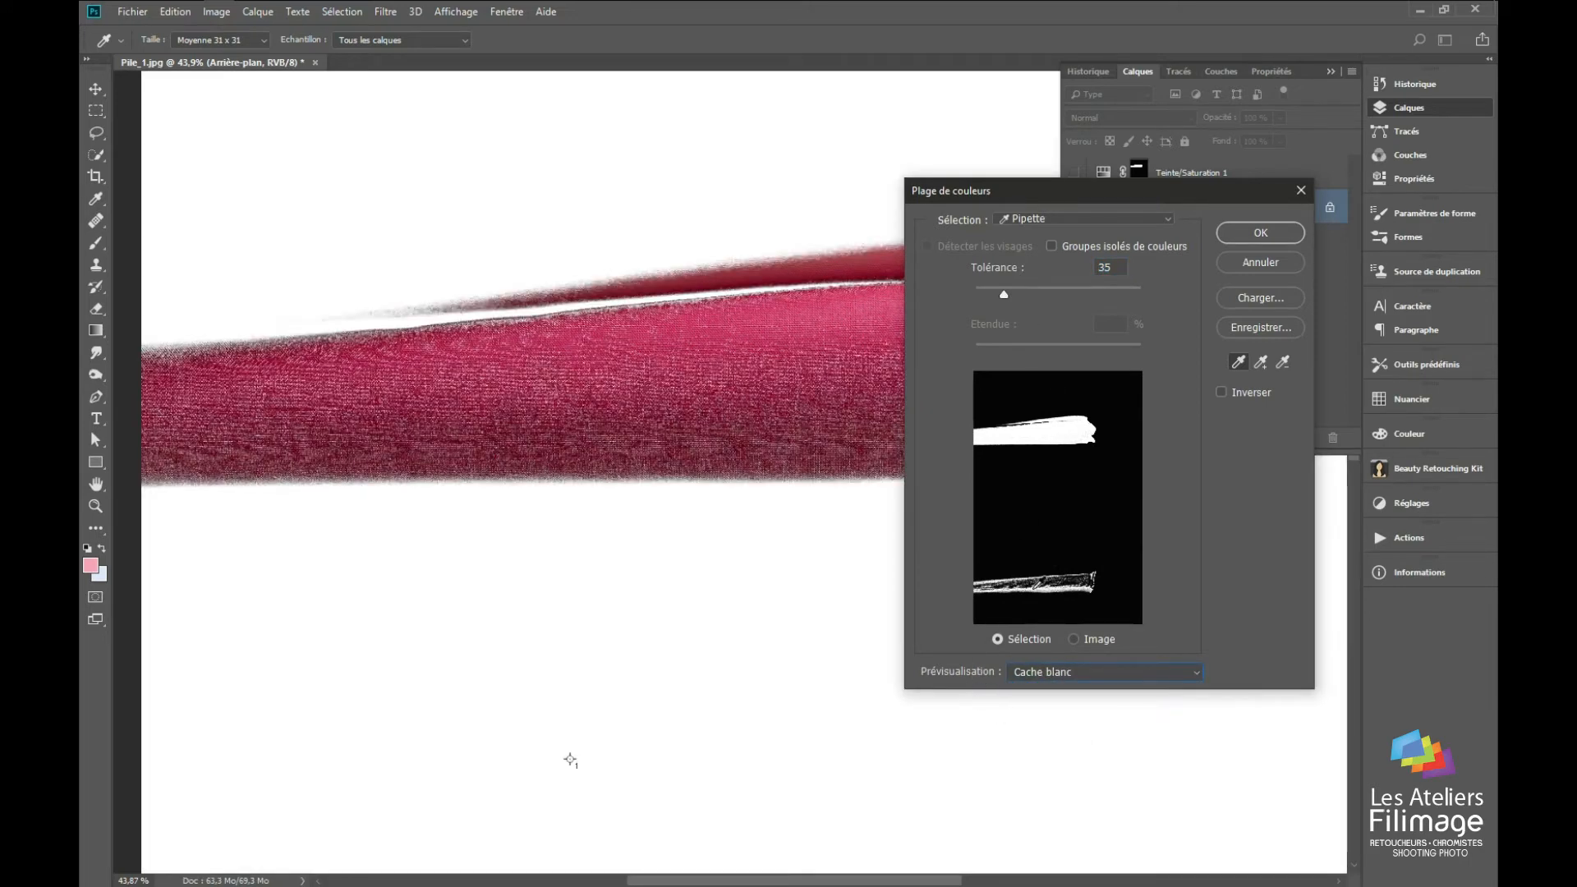
drag(641, 436, 441, 447)
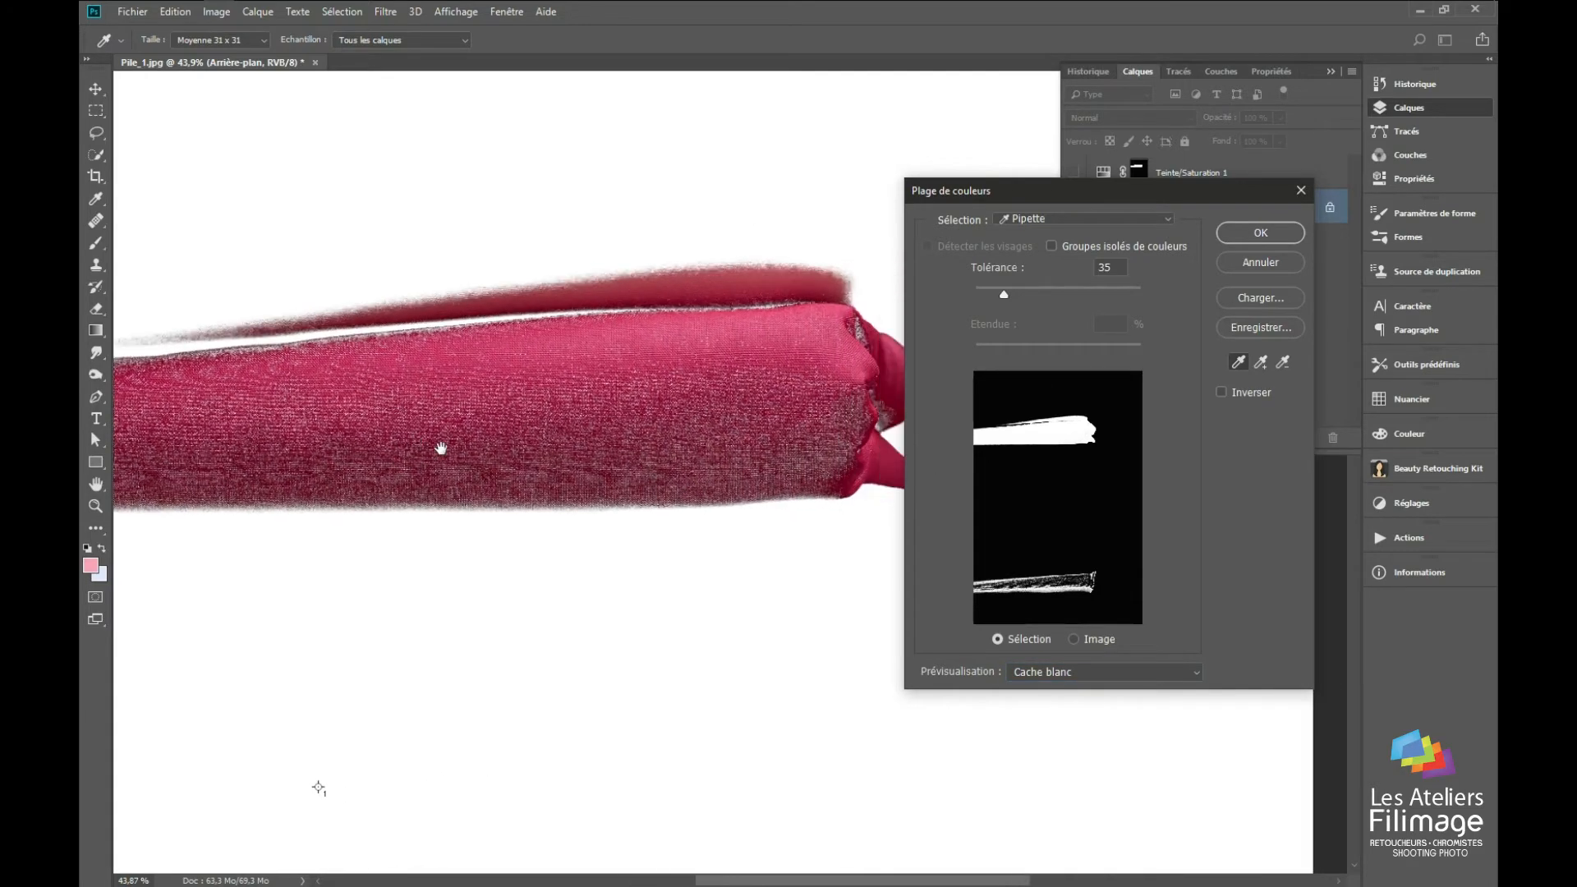
click(1277, 231)
Step: Smooth the speckled colour range selection on the crimson fabric with the Lisser command
drag(533, 401, 884, 463)
scroll(681, 469, up, 5)
scroll(674, 464, up, 2)
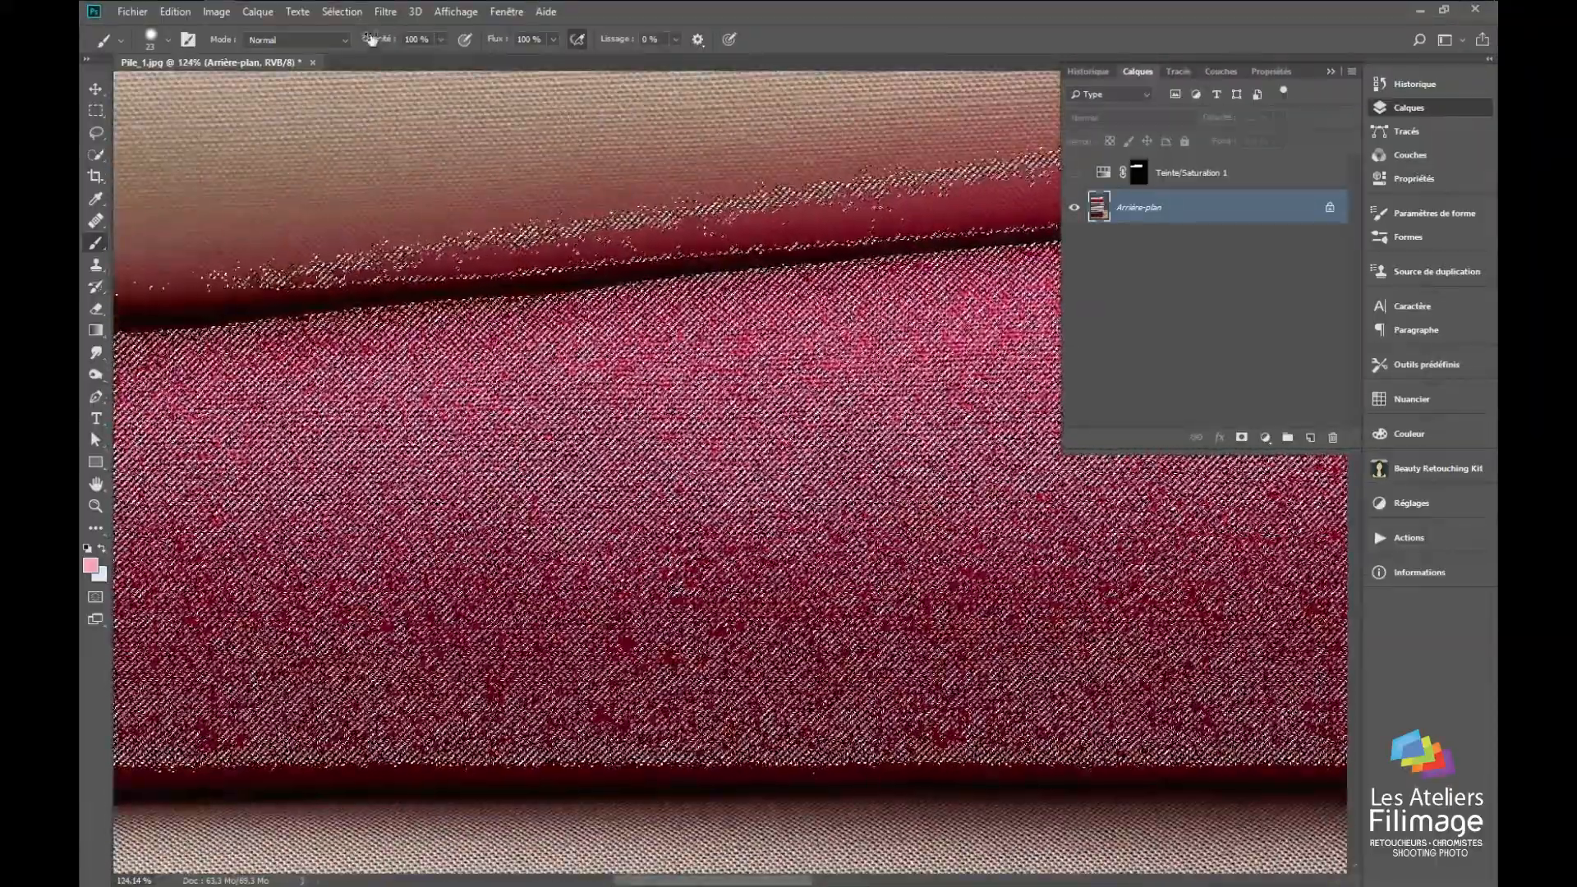
click(385, 11)
mouse_move(332, 10)
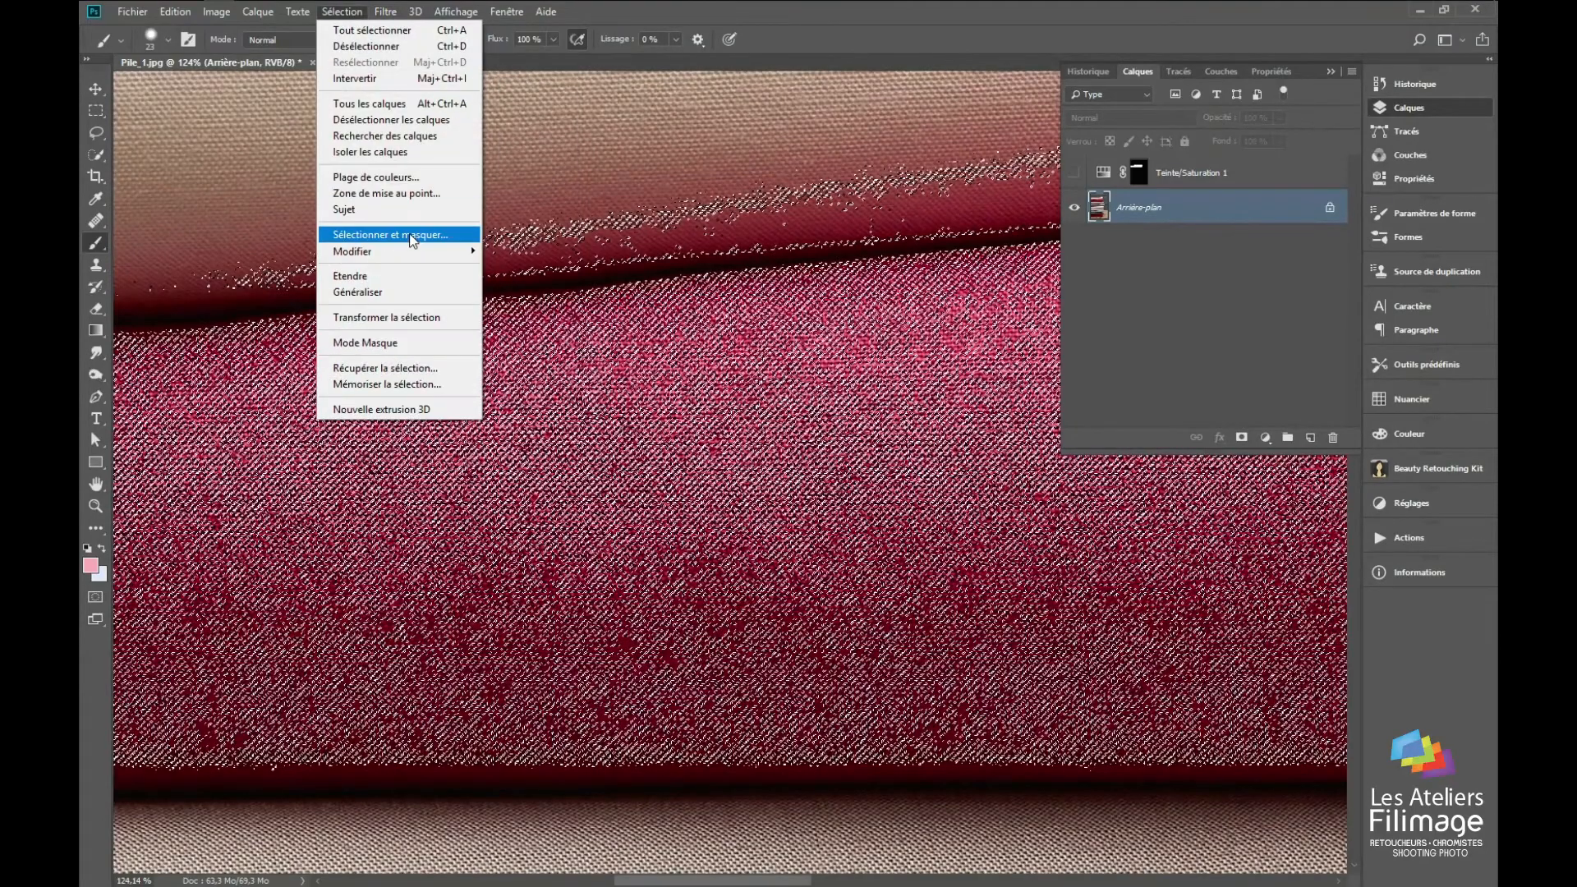
mouse_move(410, 252)
click(251, 265)
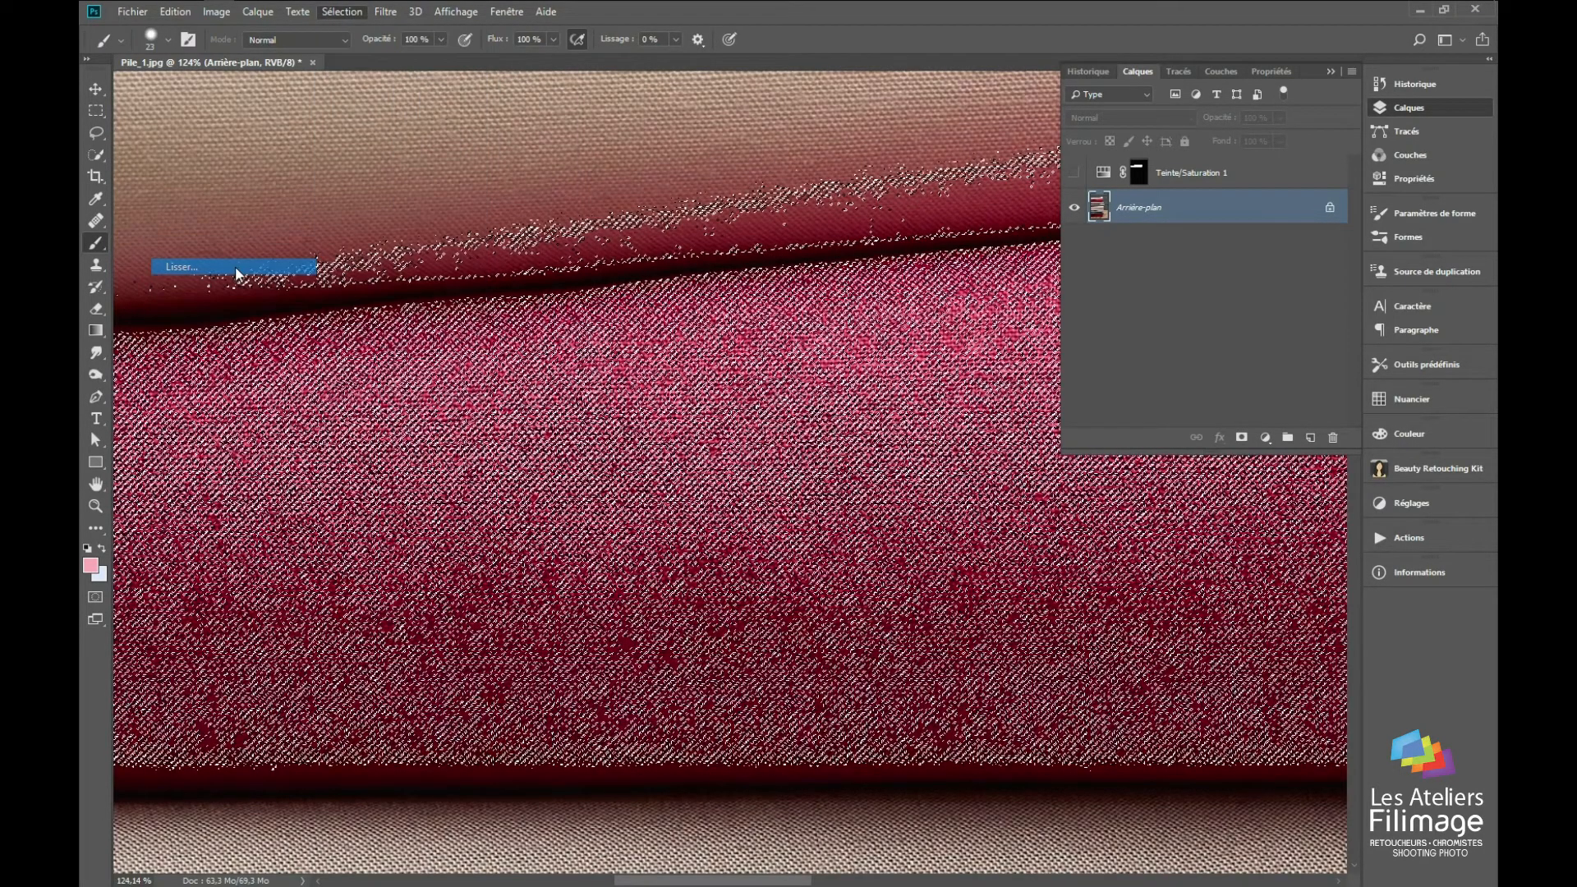
key(Return)
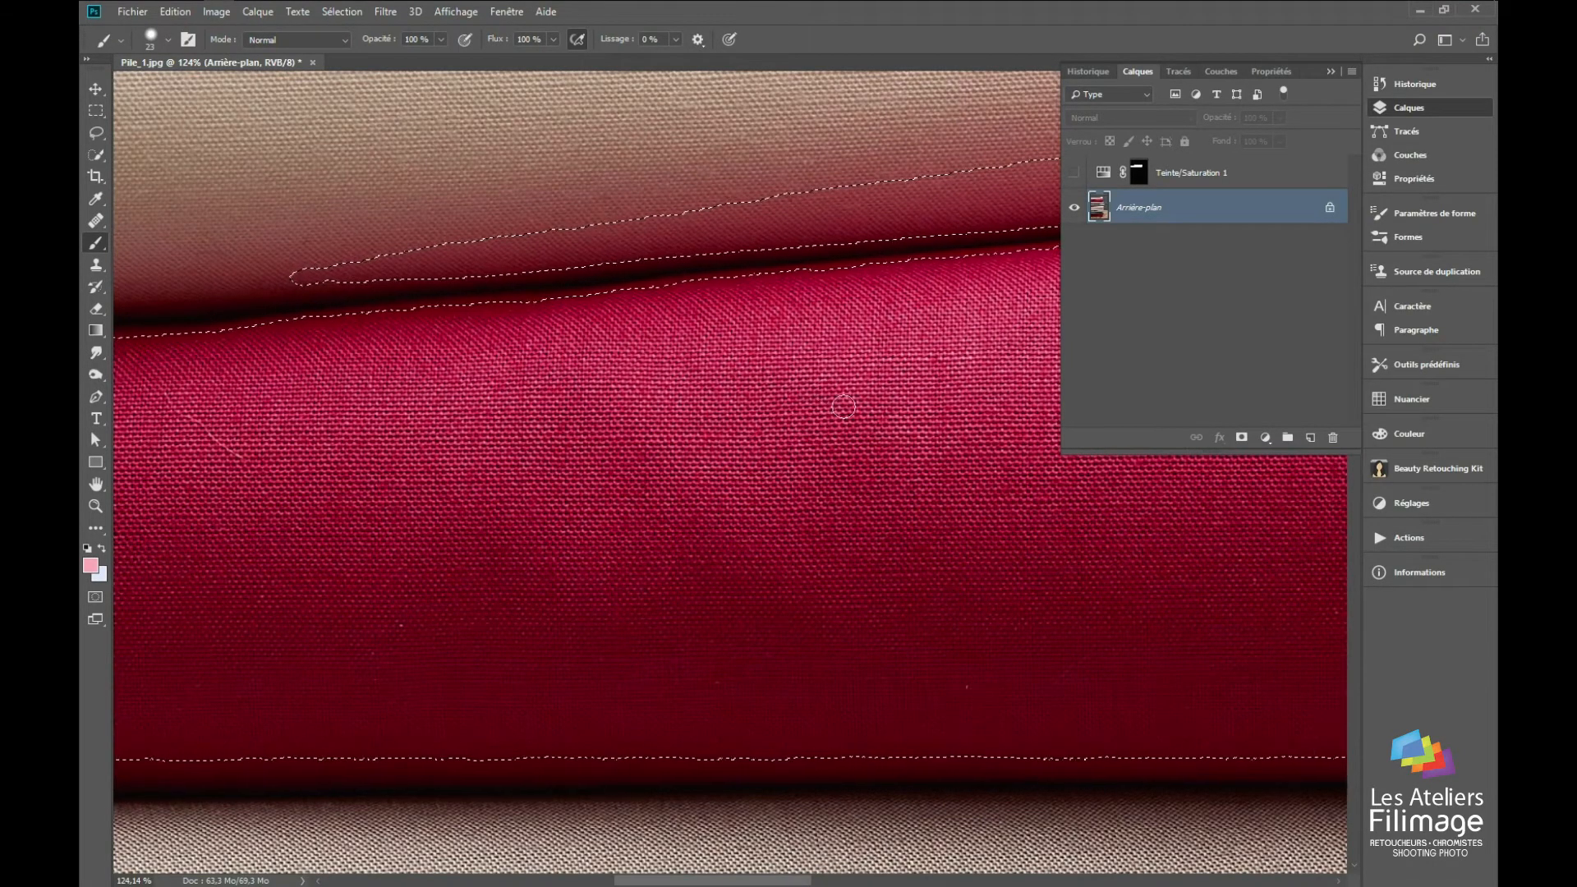
Step: Extend the selection over the crimson fabric's dark left end with the Quick Selection tool
scroll(591, 460, down, 5)
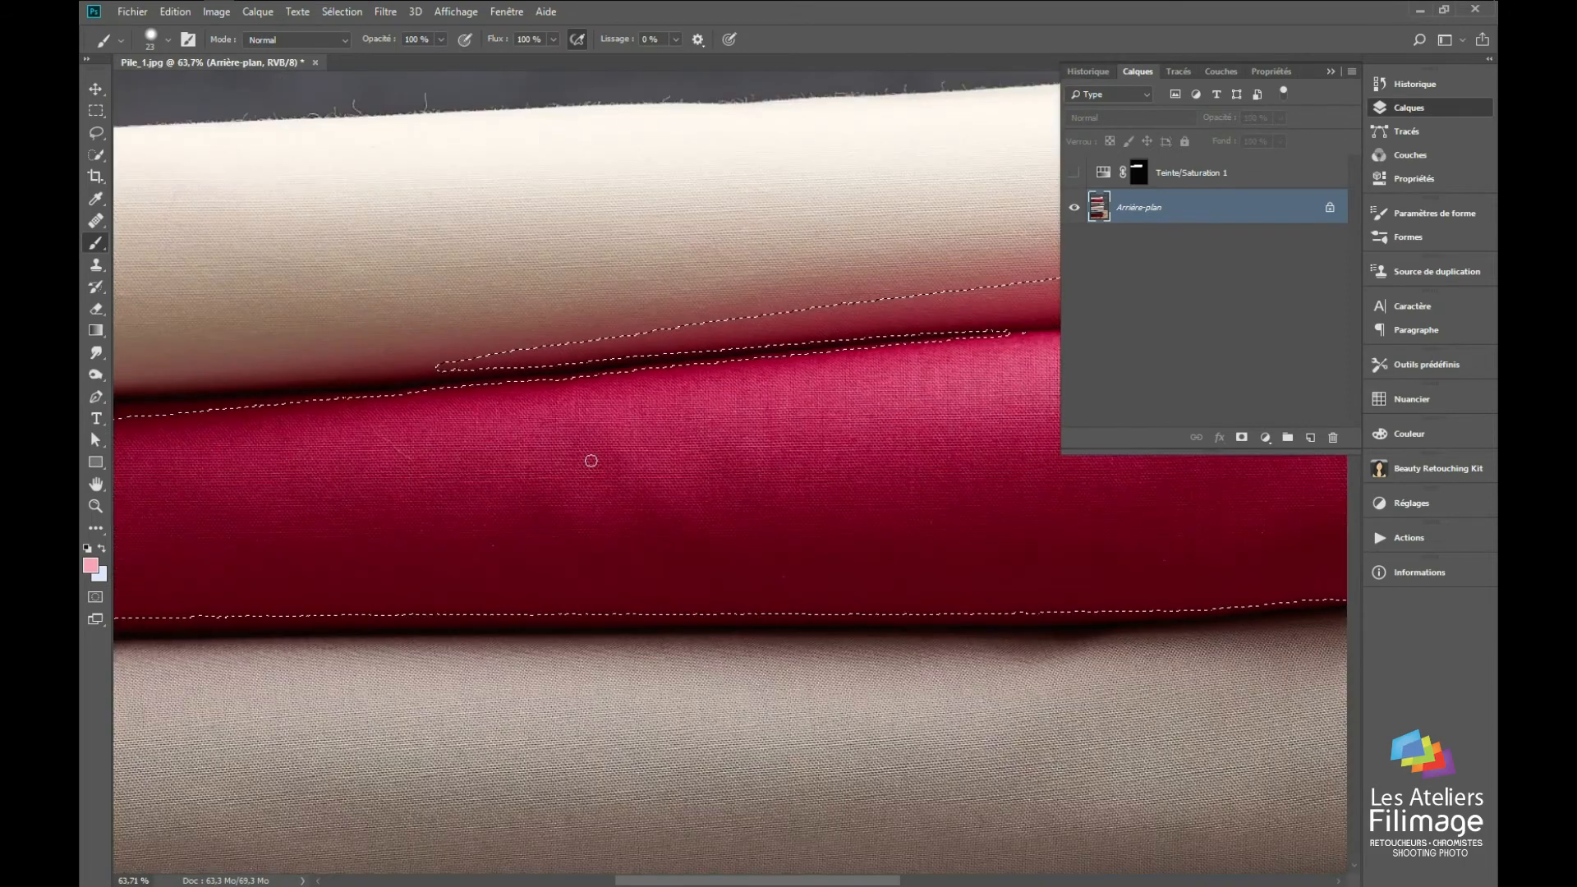
mouse_move(581, 447)
mouse_down()
mouse_move(866, 518)
mouse_move(779, 478)
mouse_up()
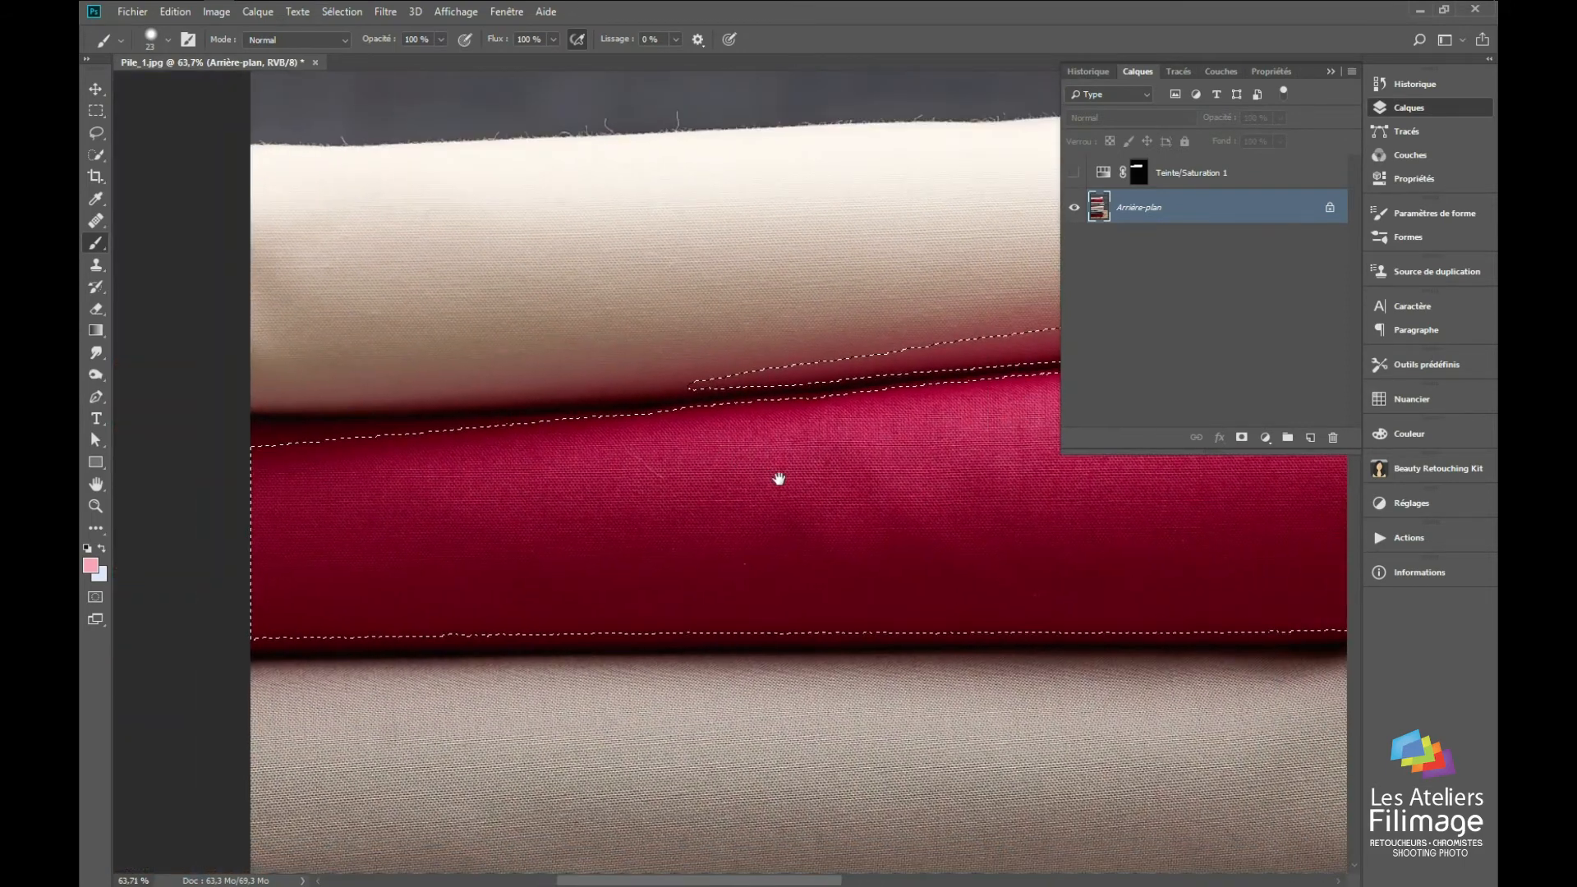
click(97, 154)
drag(631, 433, 295, 459)
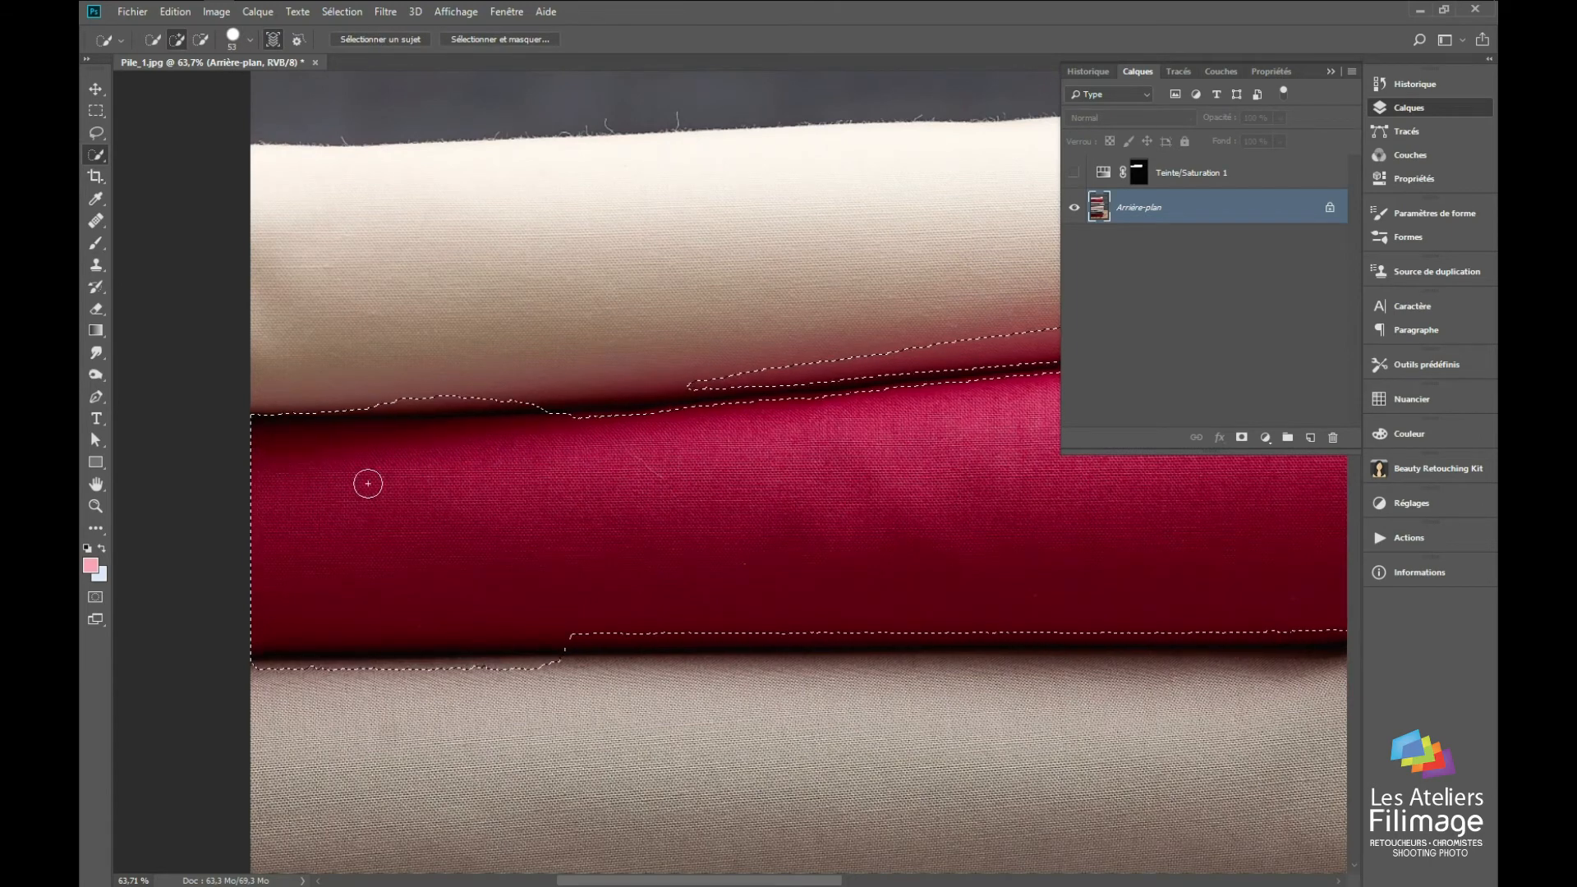
scroll(412, 498, down, 3)
scroll(888, 442, up, 4)
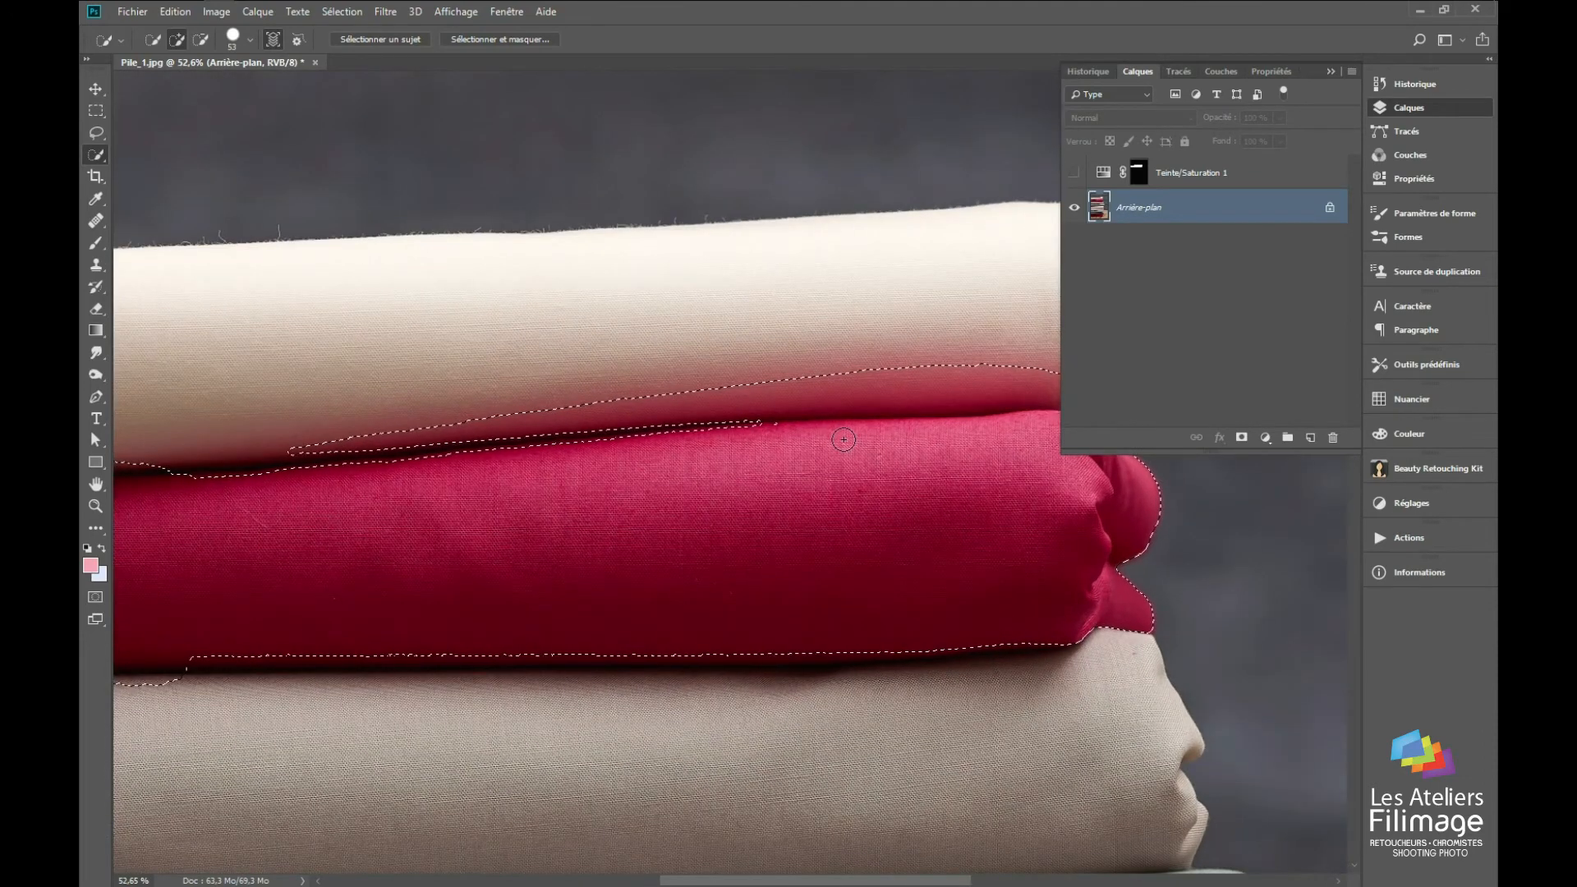
Step: Clear the selection and trace part of the crimson fabric's upper edge as a curved path with the Pen tool
key(ctrl+d)
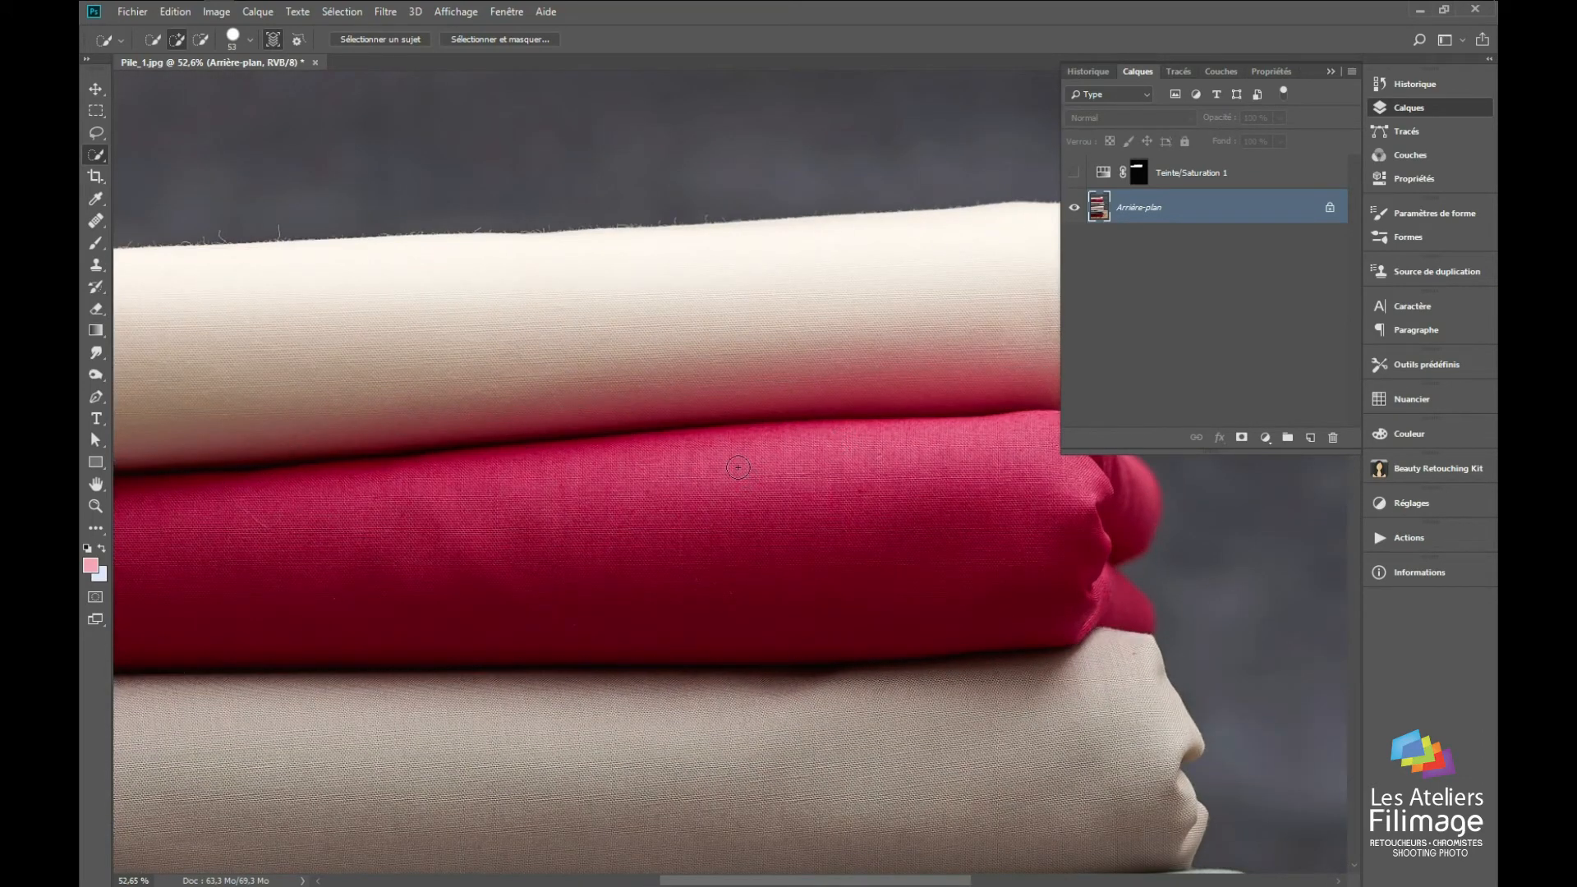
double_click(95, 506)
drag(716, 436, 698, 437)
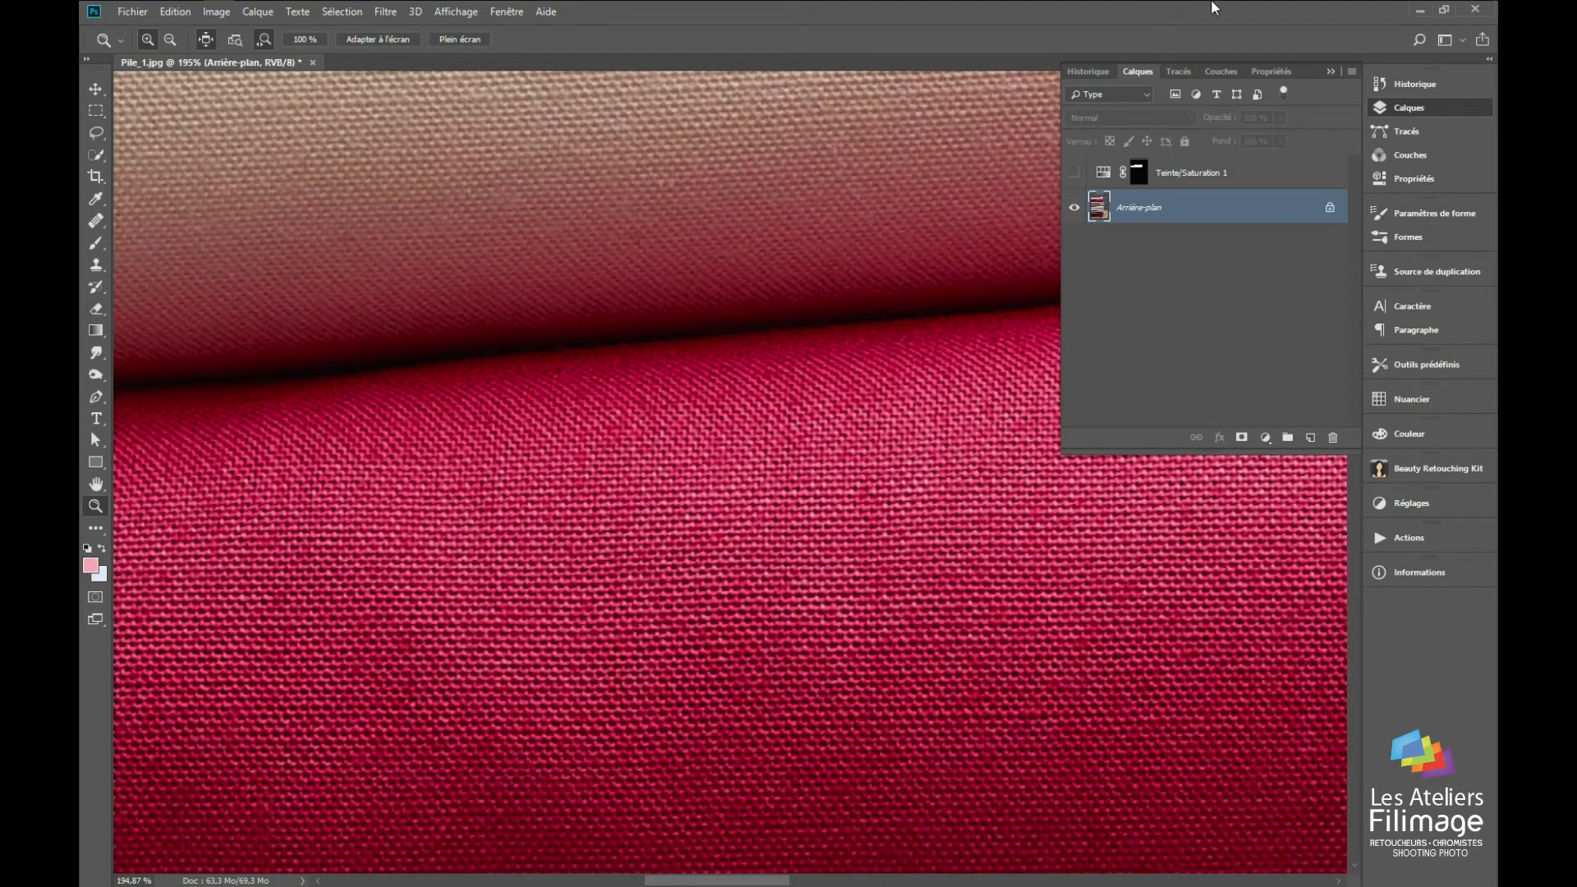
click(1176, 73)
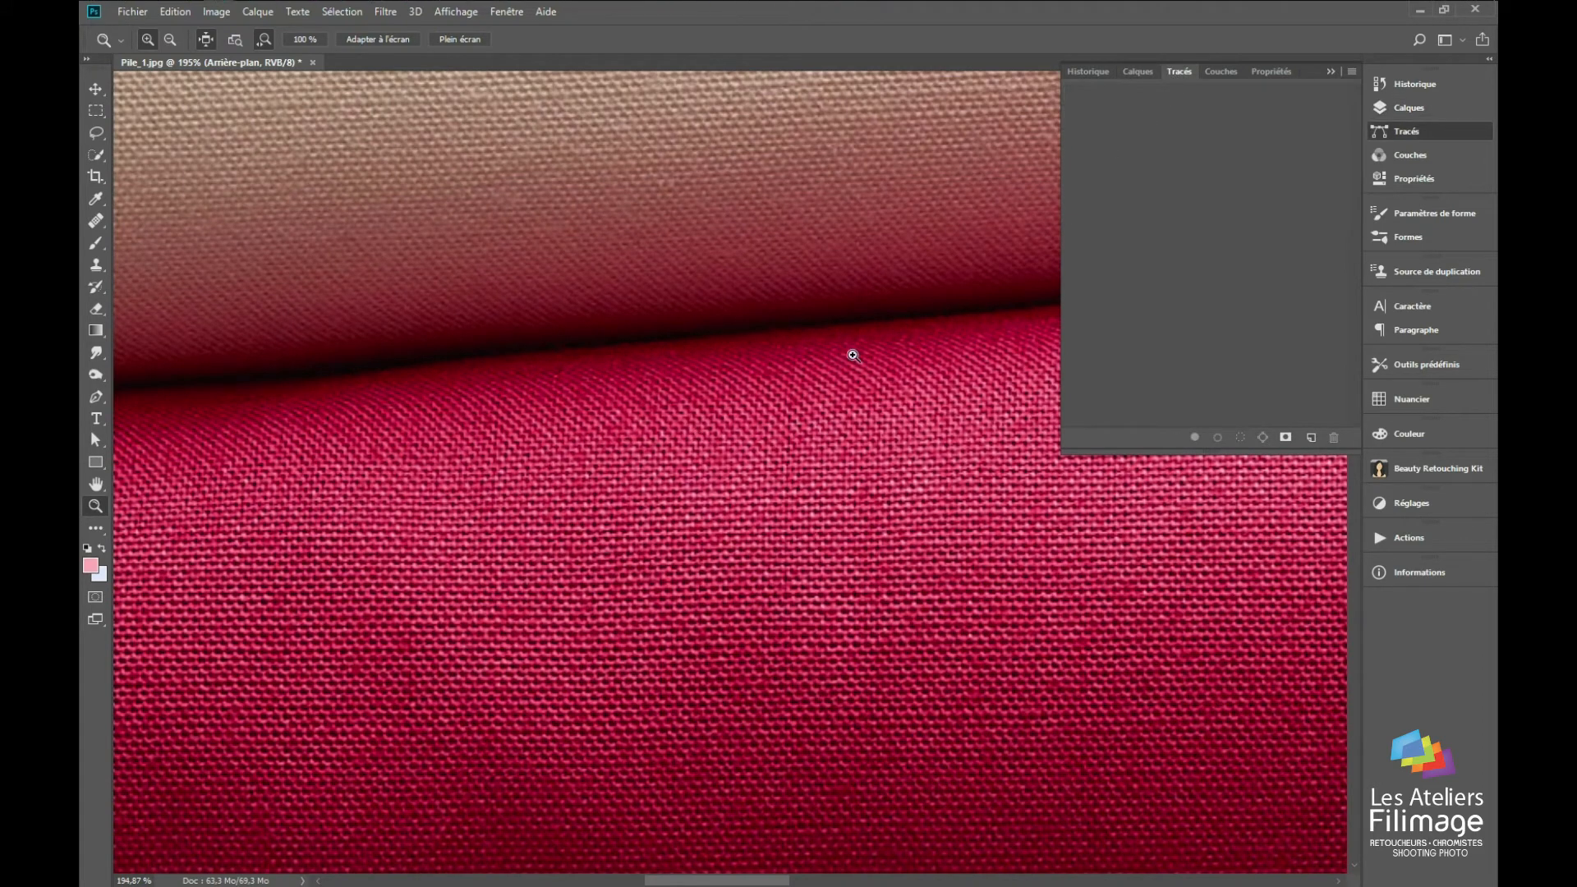
key(p)
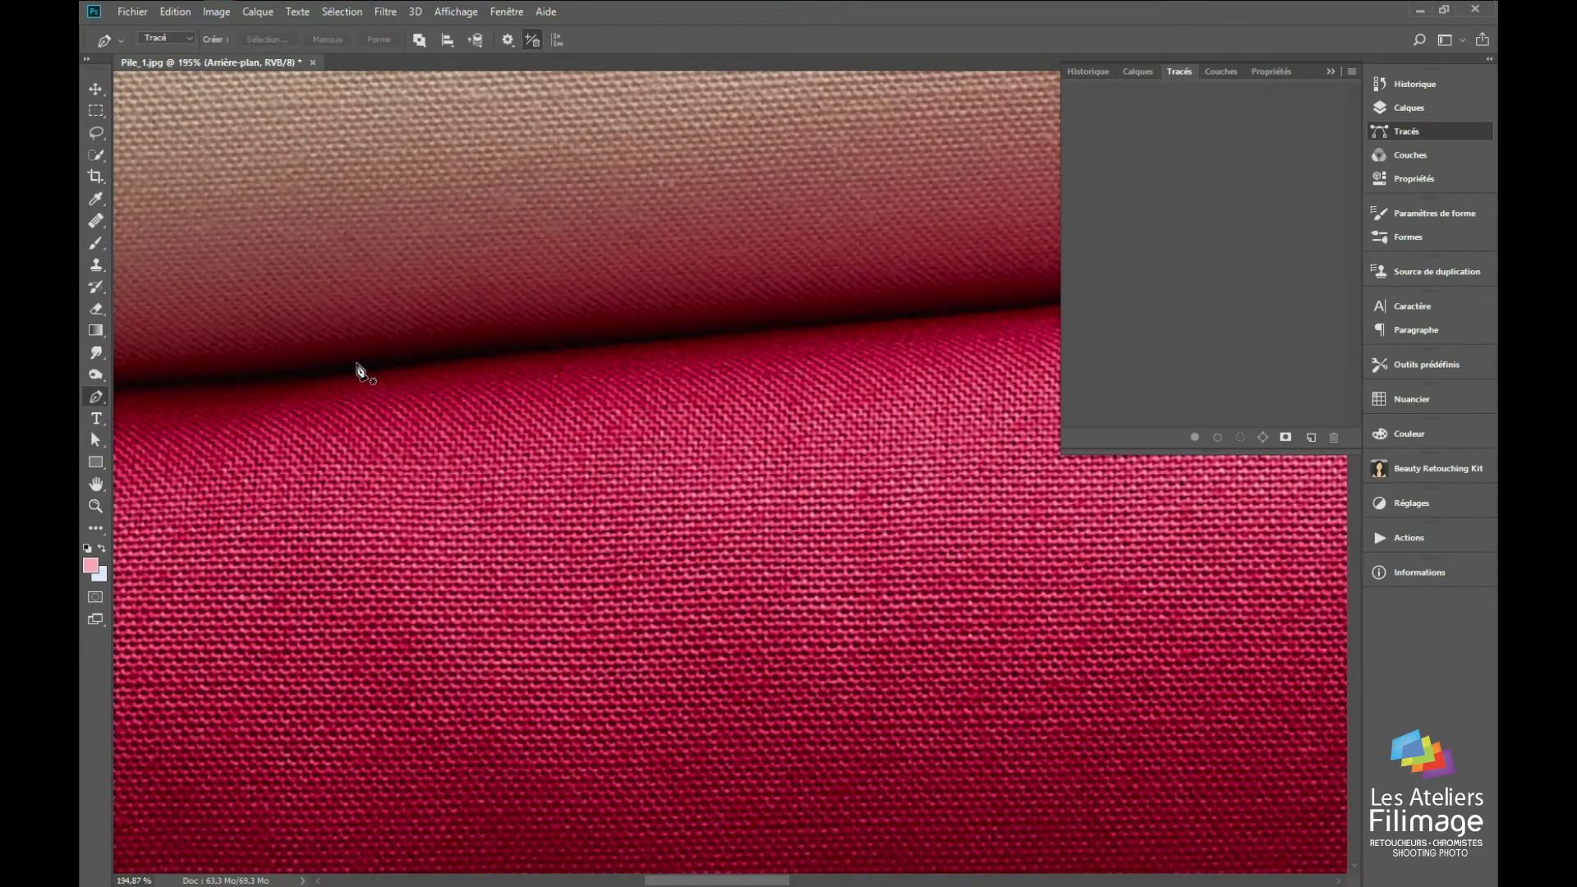
click(319, 379)
drag(778, 330, 856, 326)
key(Tab)
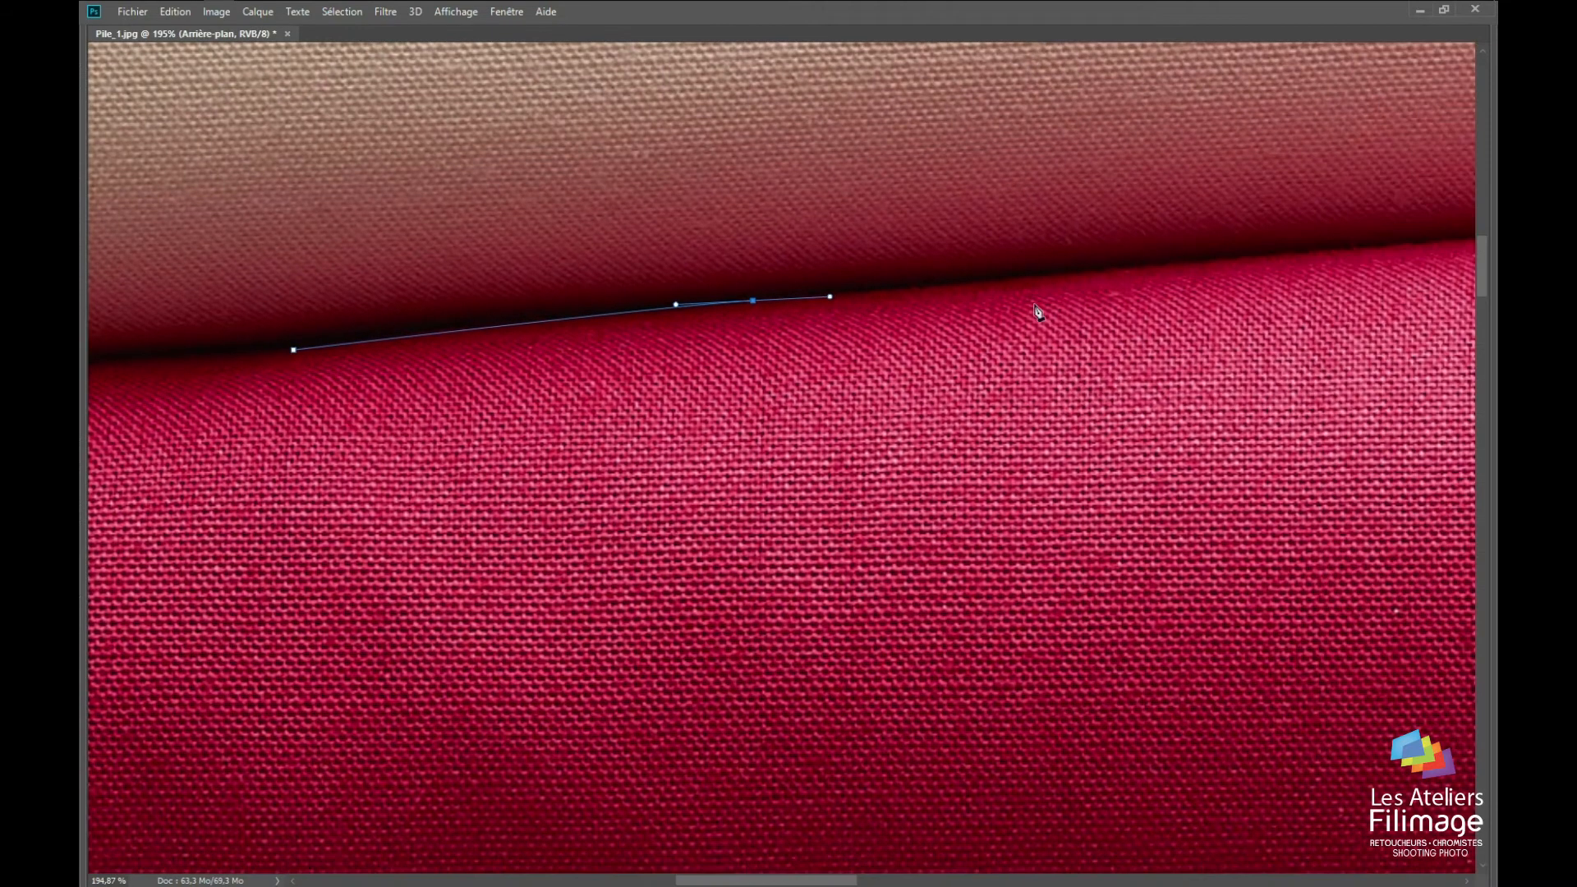
drag(1156, 264, 604, 371)
drag(1058, 341, 1106, 345)
key(Tab)
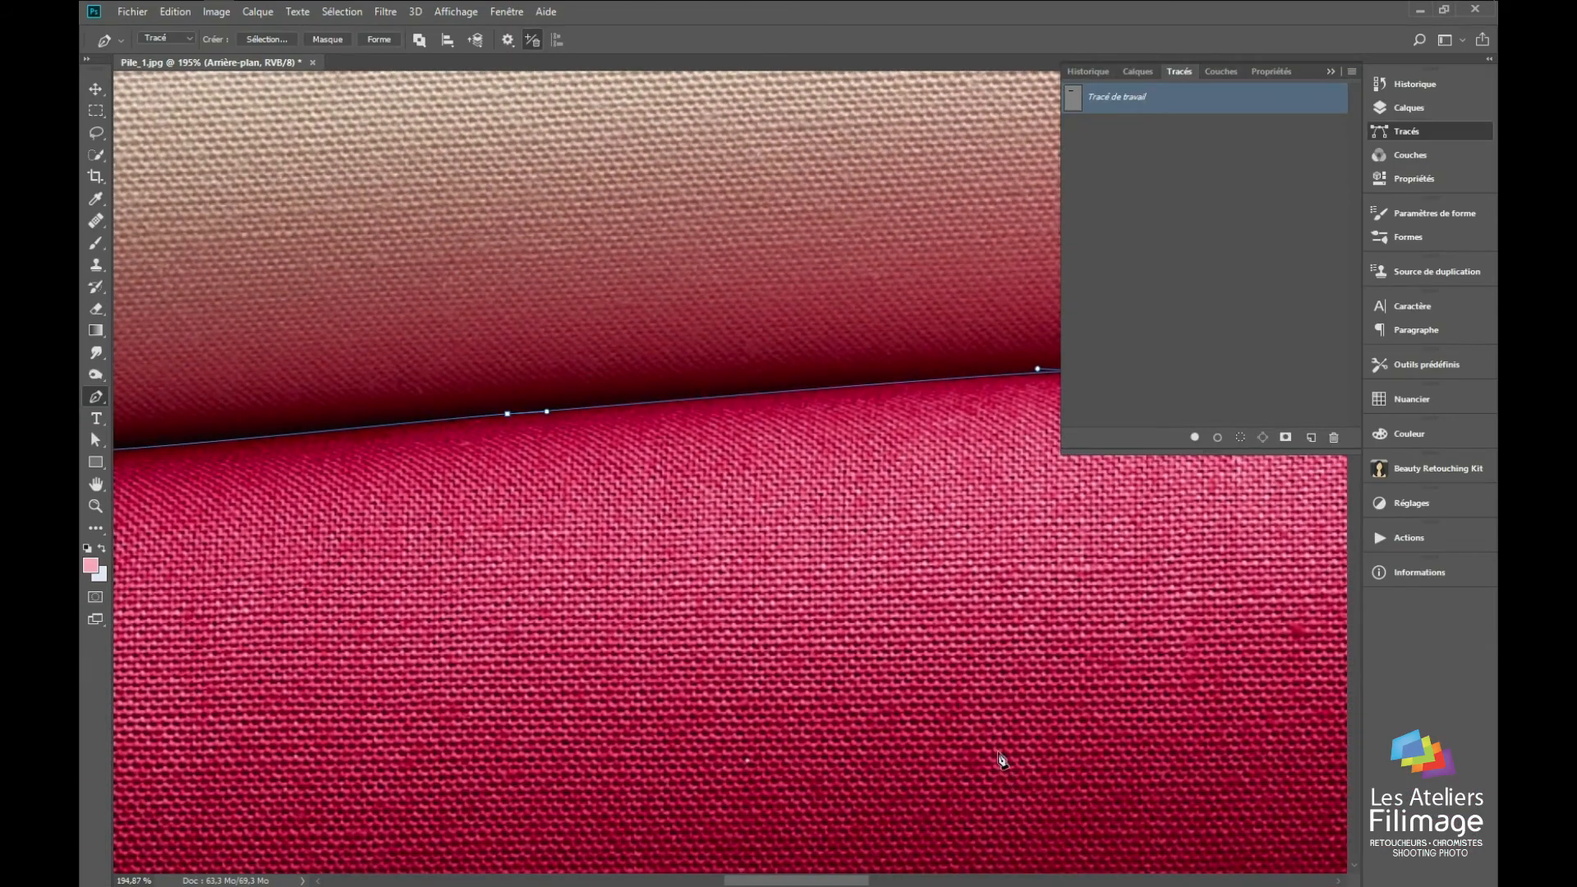
Step: Close the path around the crimson fabric's middle section with straight segments along its lower edge and back to the starting anchor
key(z)
drag(898, 599, 982, 682)
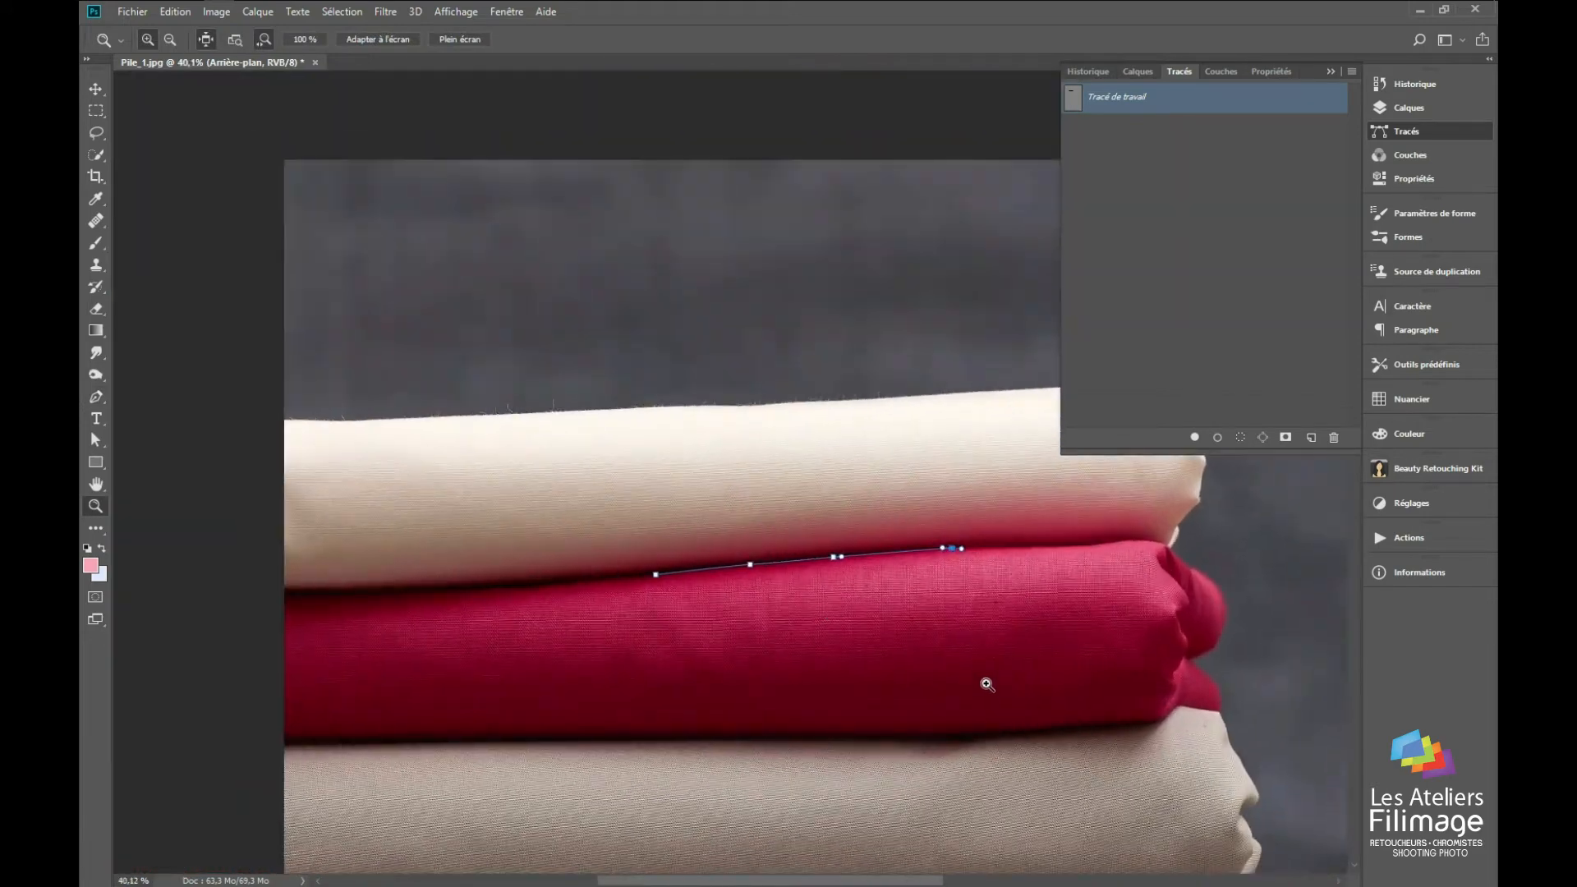
key(p)
click(1003, 732)
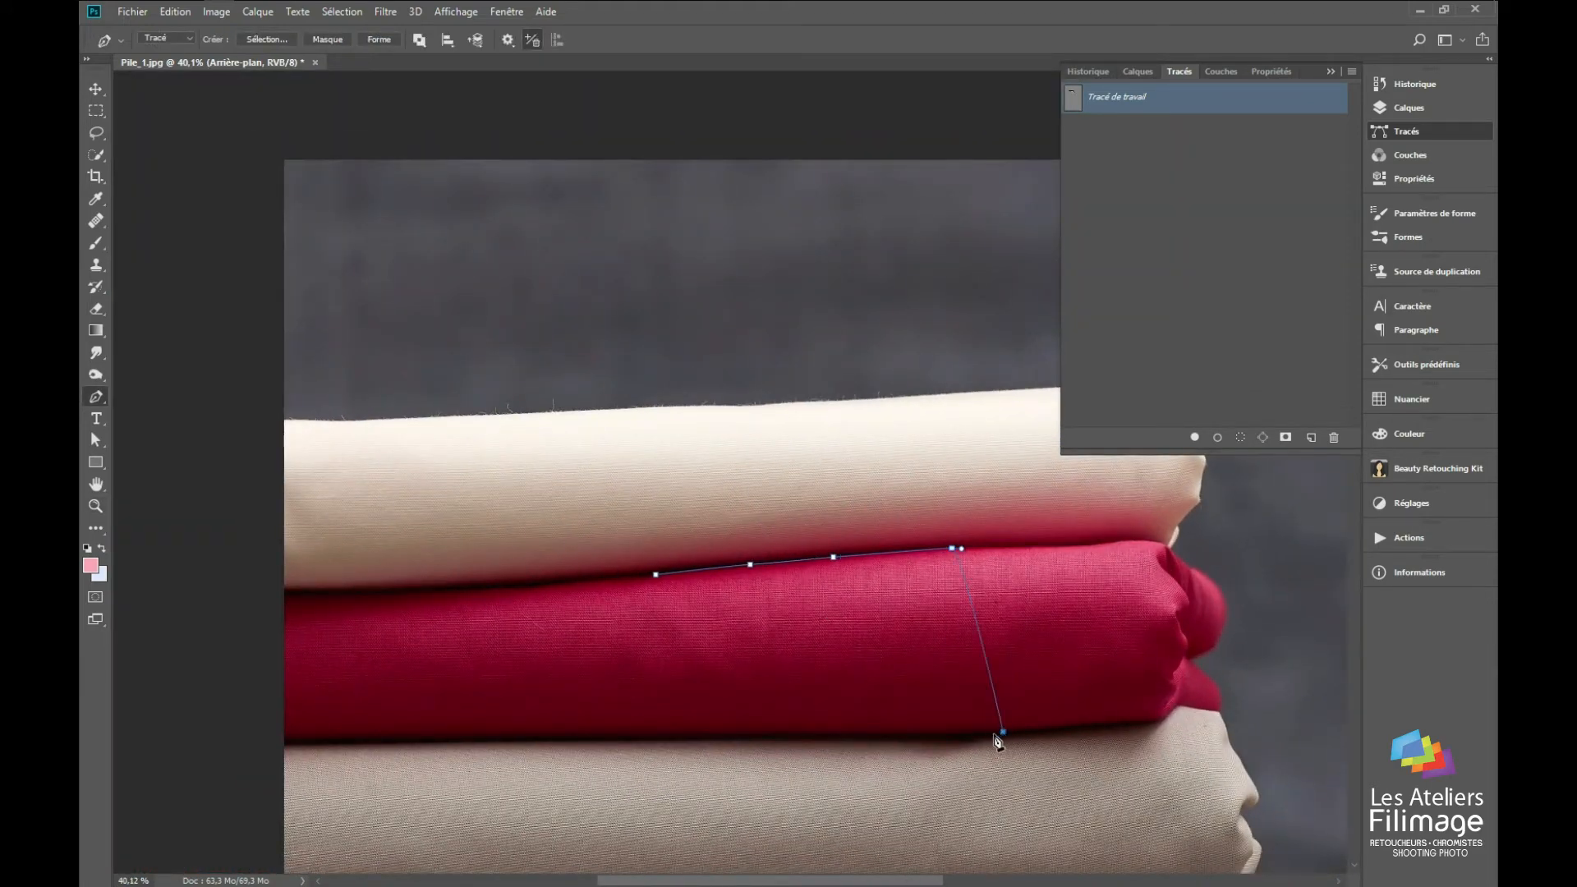
click(639, 738)
click(655, 575)
Step: Save the work path under the name rouge and load it as a selection
double_click(1121, 96)
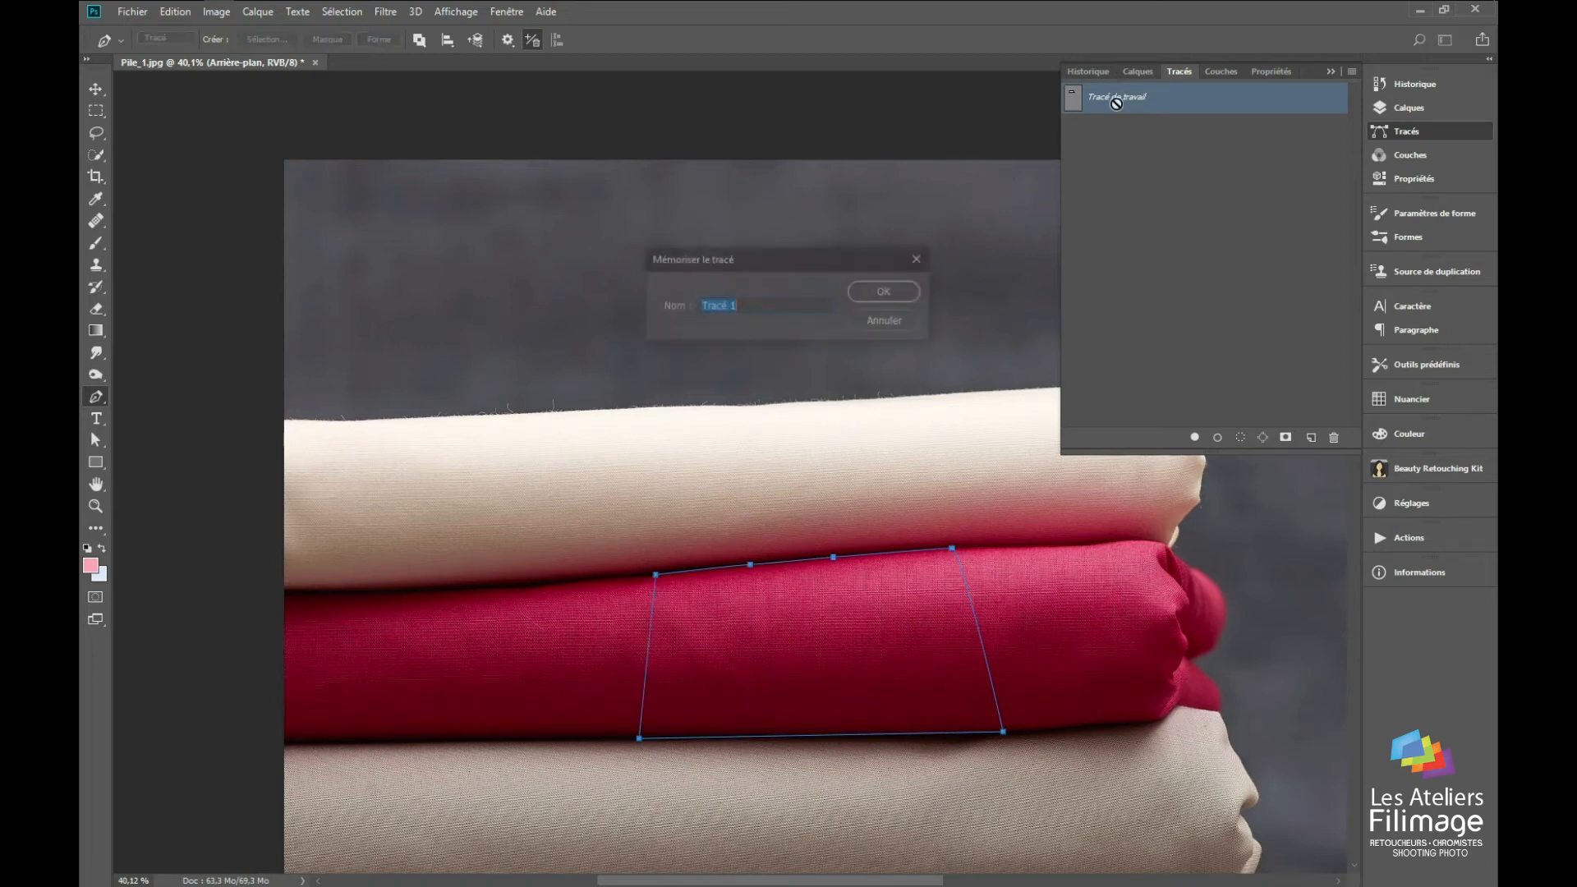
text(rouge)
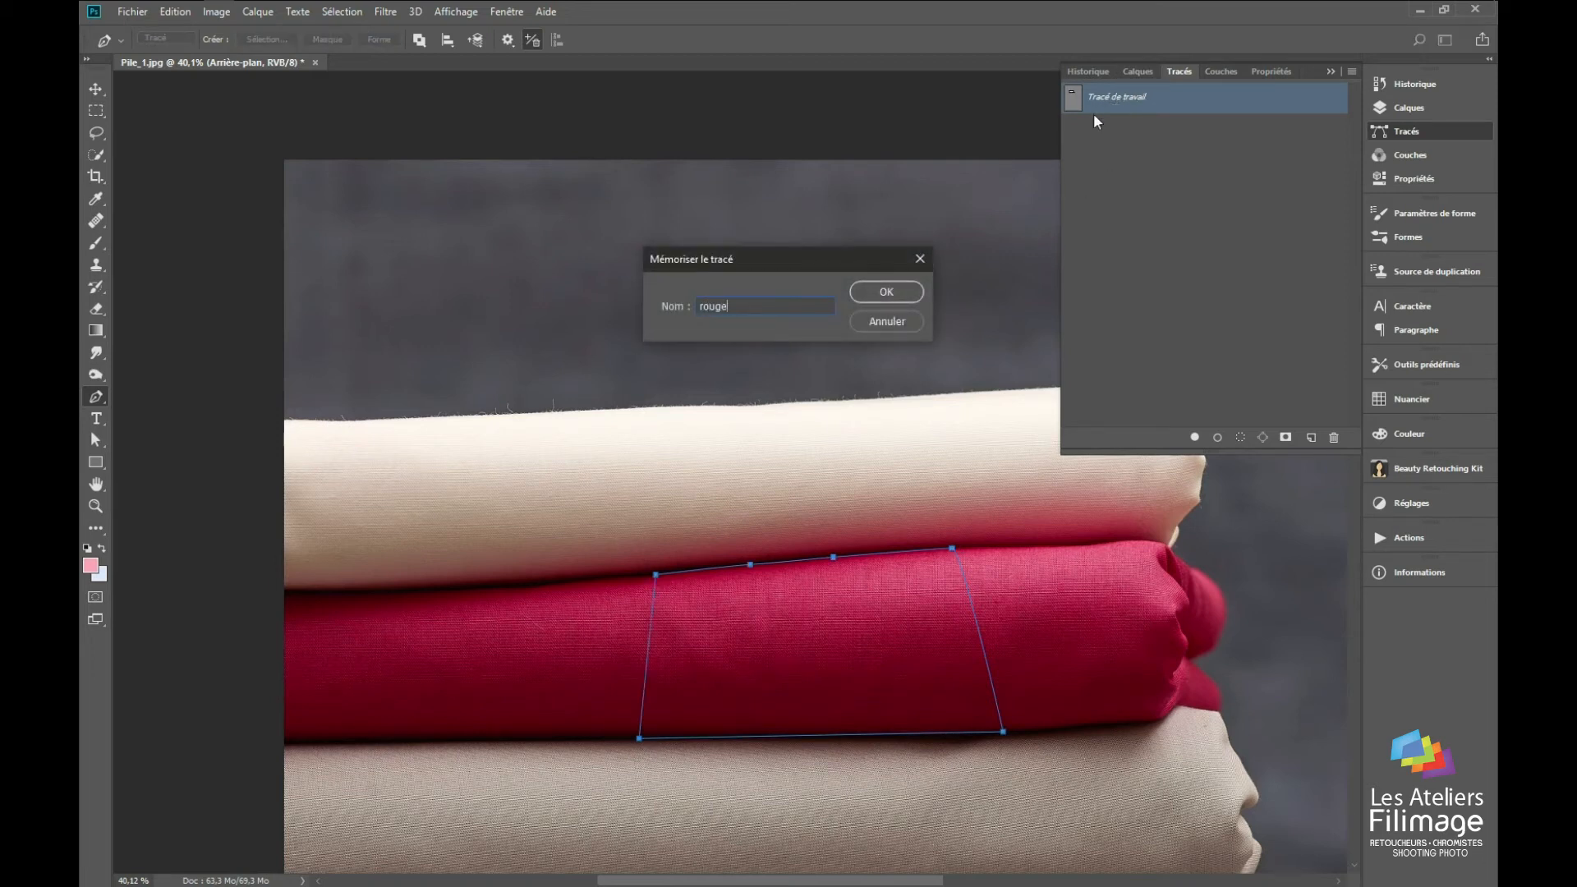
key(Return)
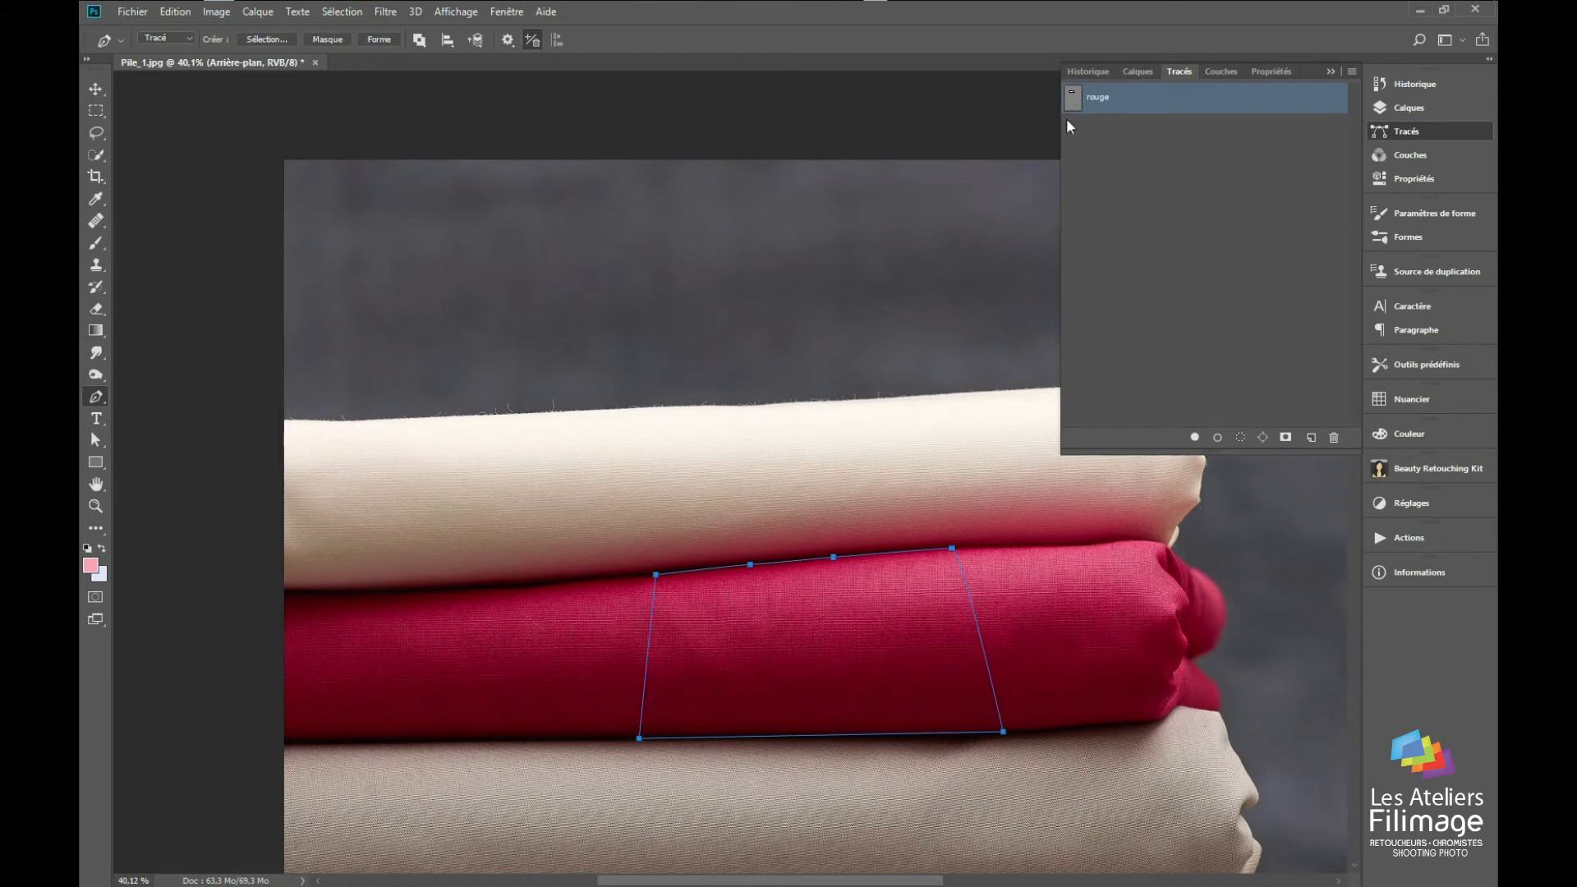
ctrl+click(1076, 109)
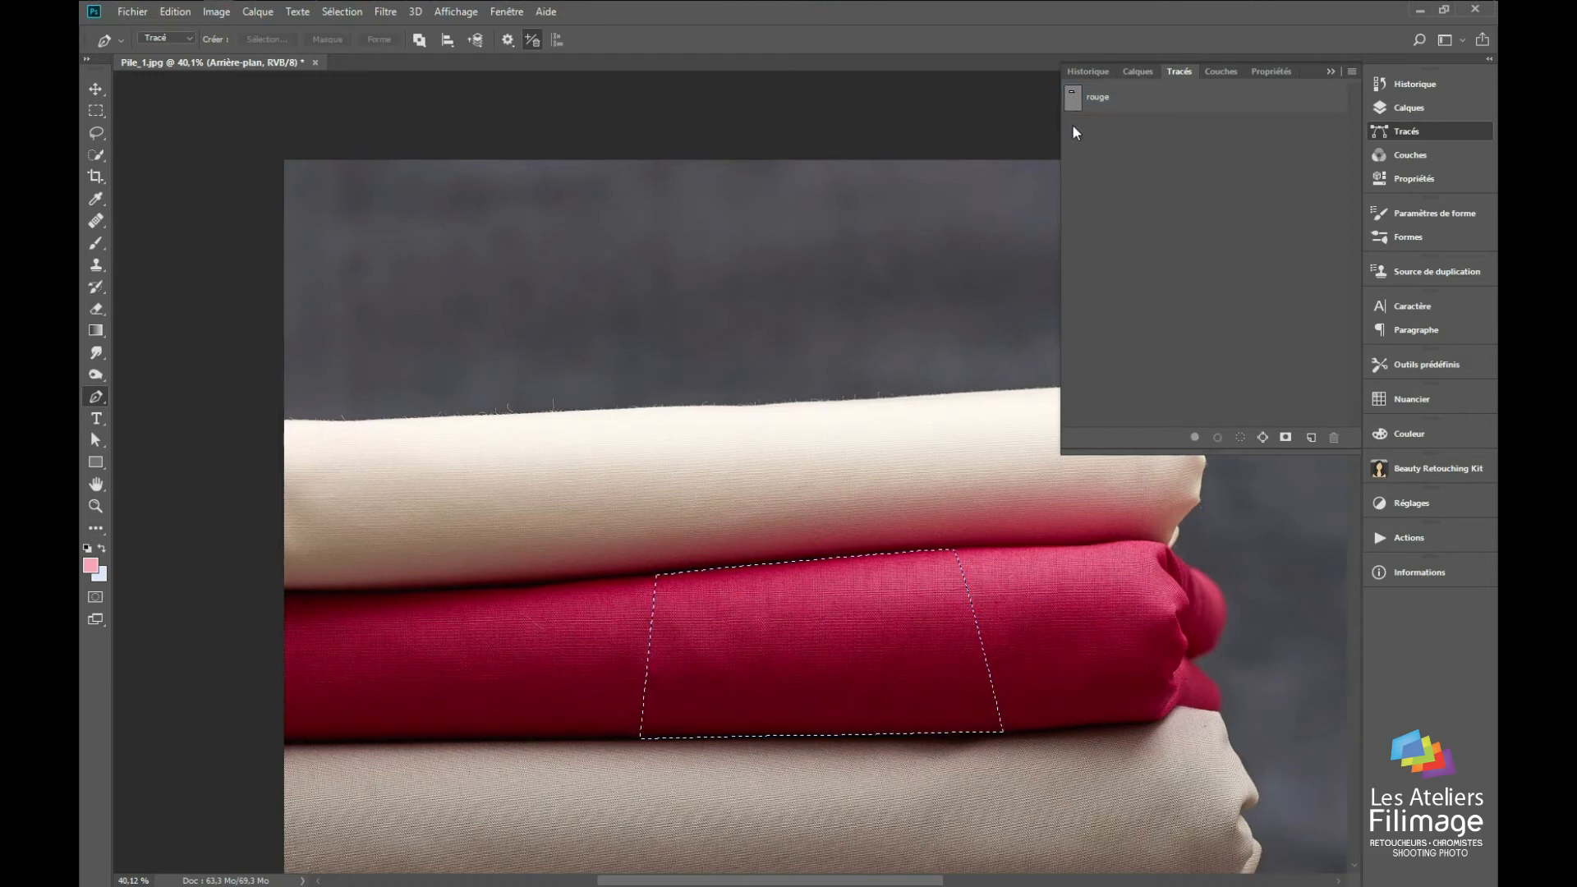
drag(1073, 100, 1240, 437)
Step: Darken the selected fabric section with a masked Niveaux adjustment layer, setting the midtone level to 0,64
click(1137, 70)
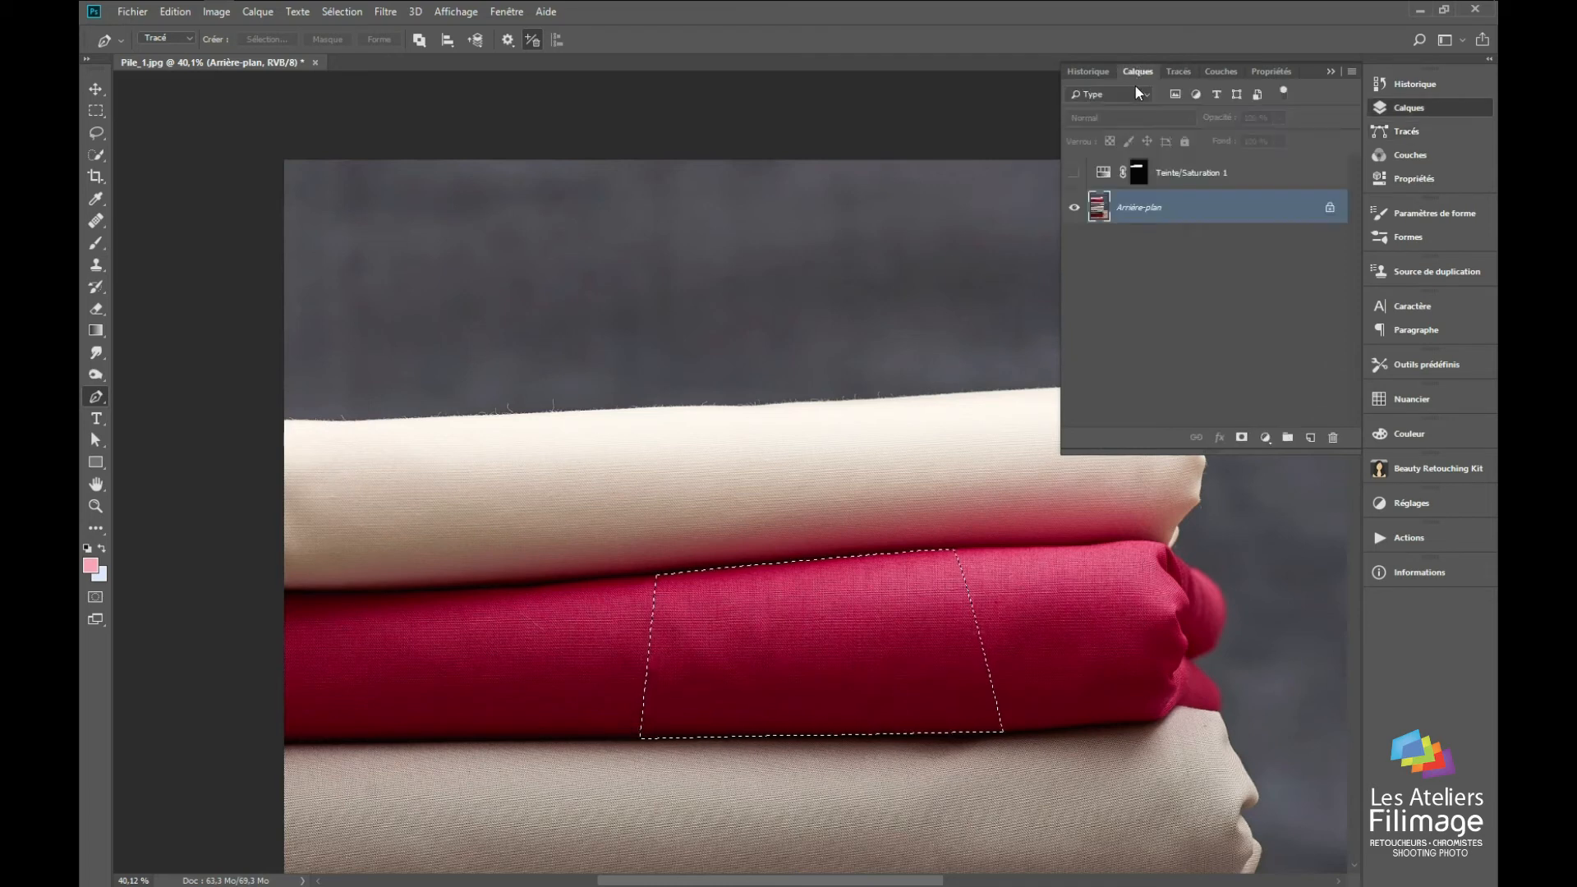
click(1265, 437)
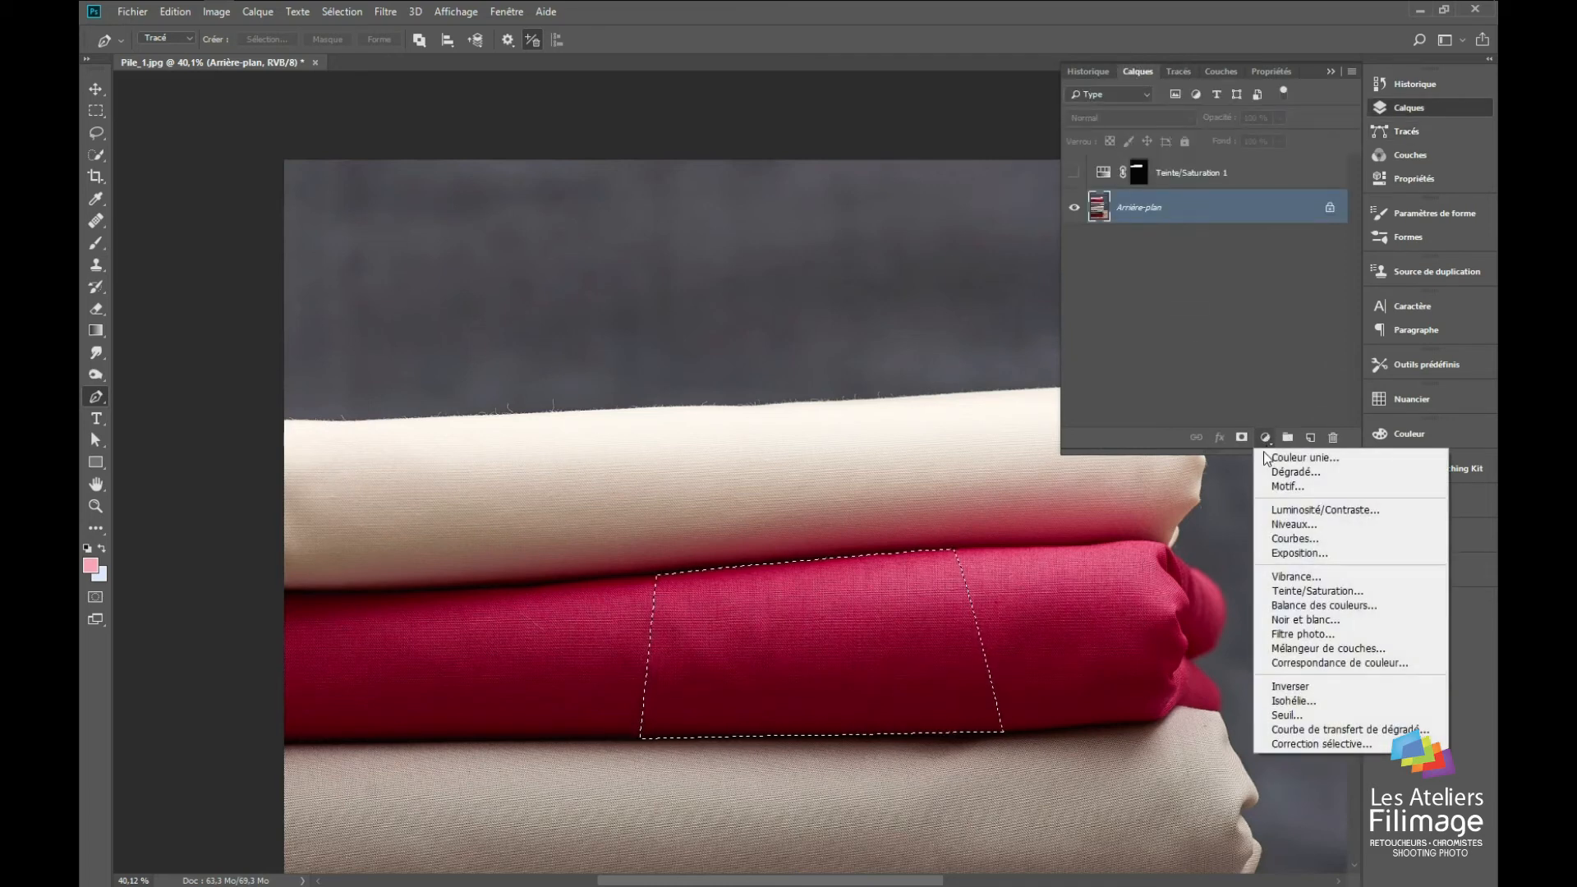
click(1297, 524)
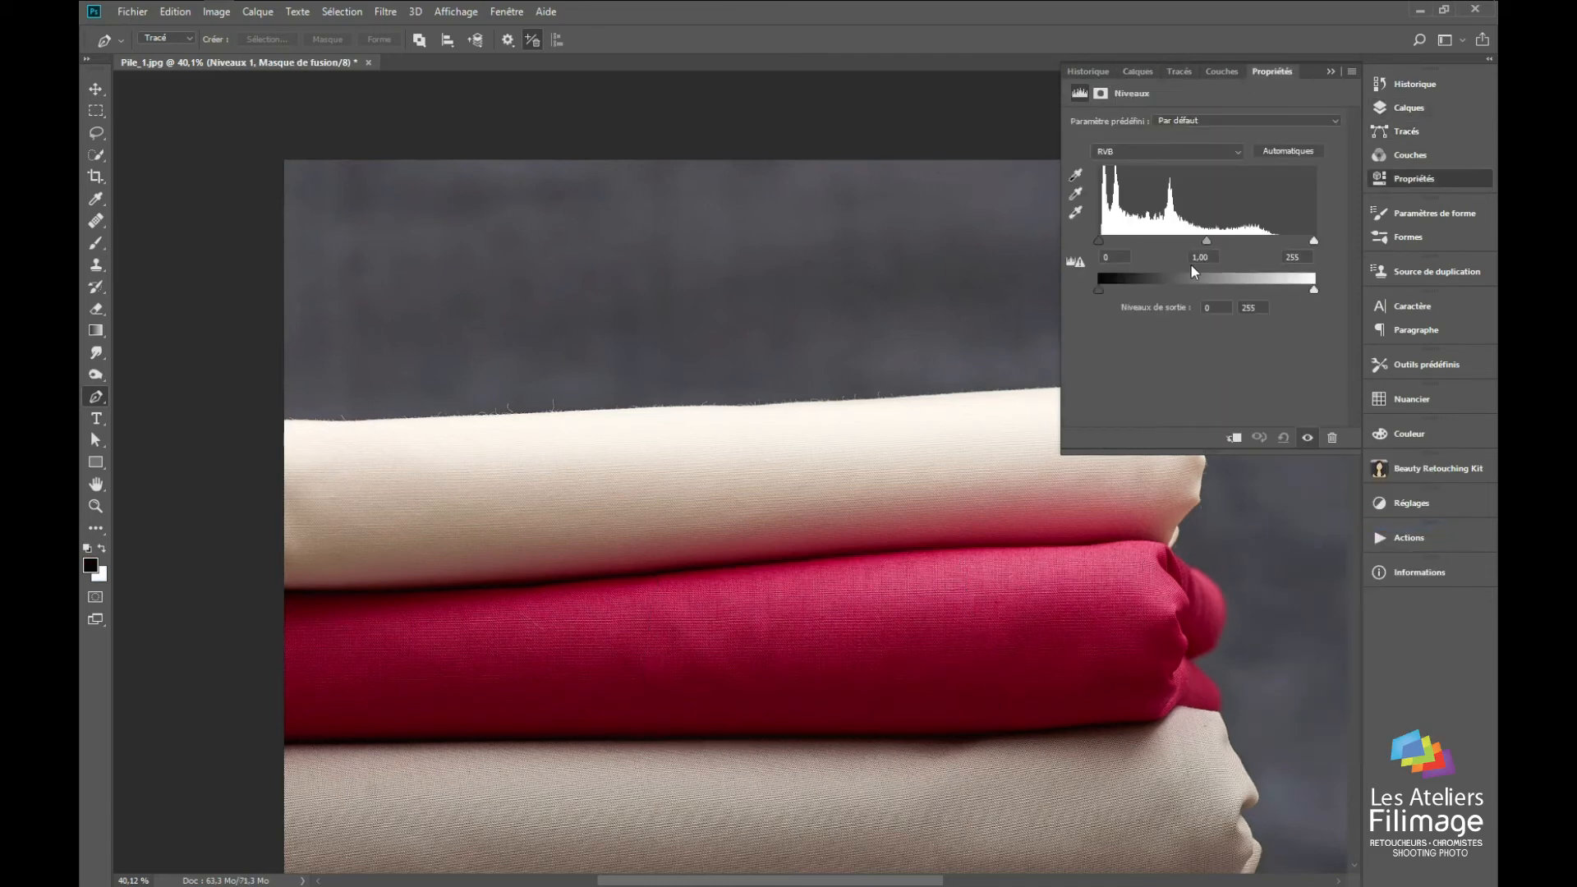
drag(1204, 239, 1237, 235)
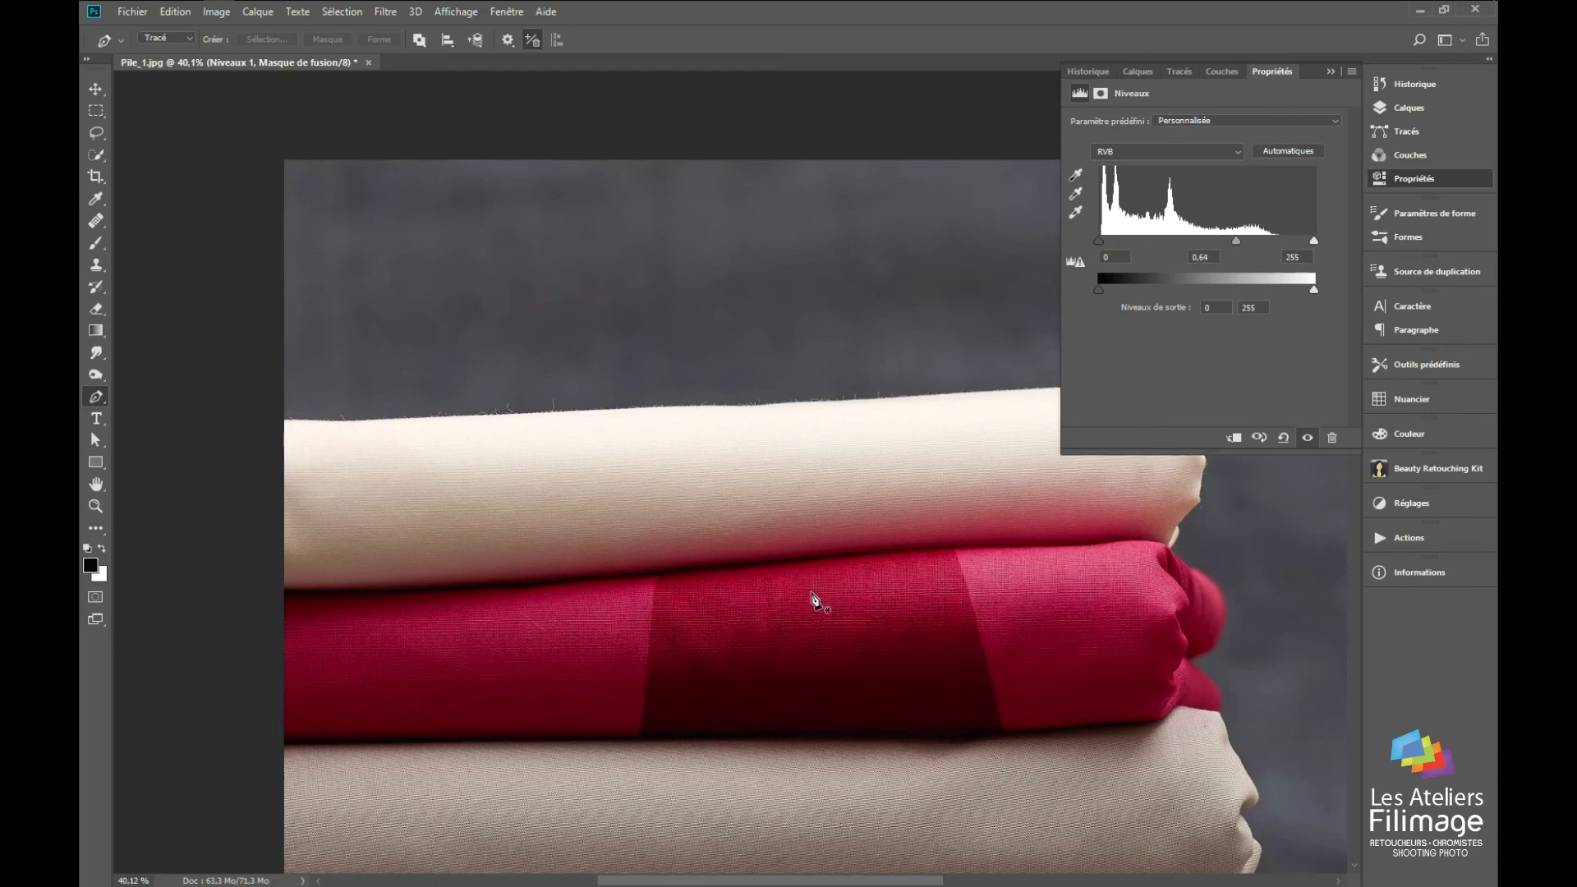
drag(771, 691, 689, 441)
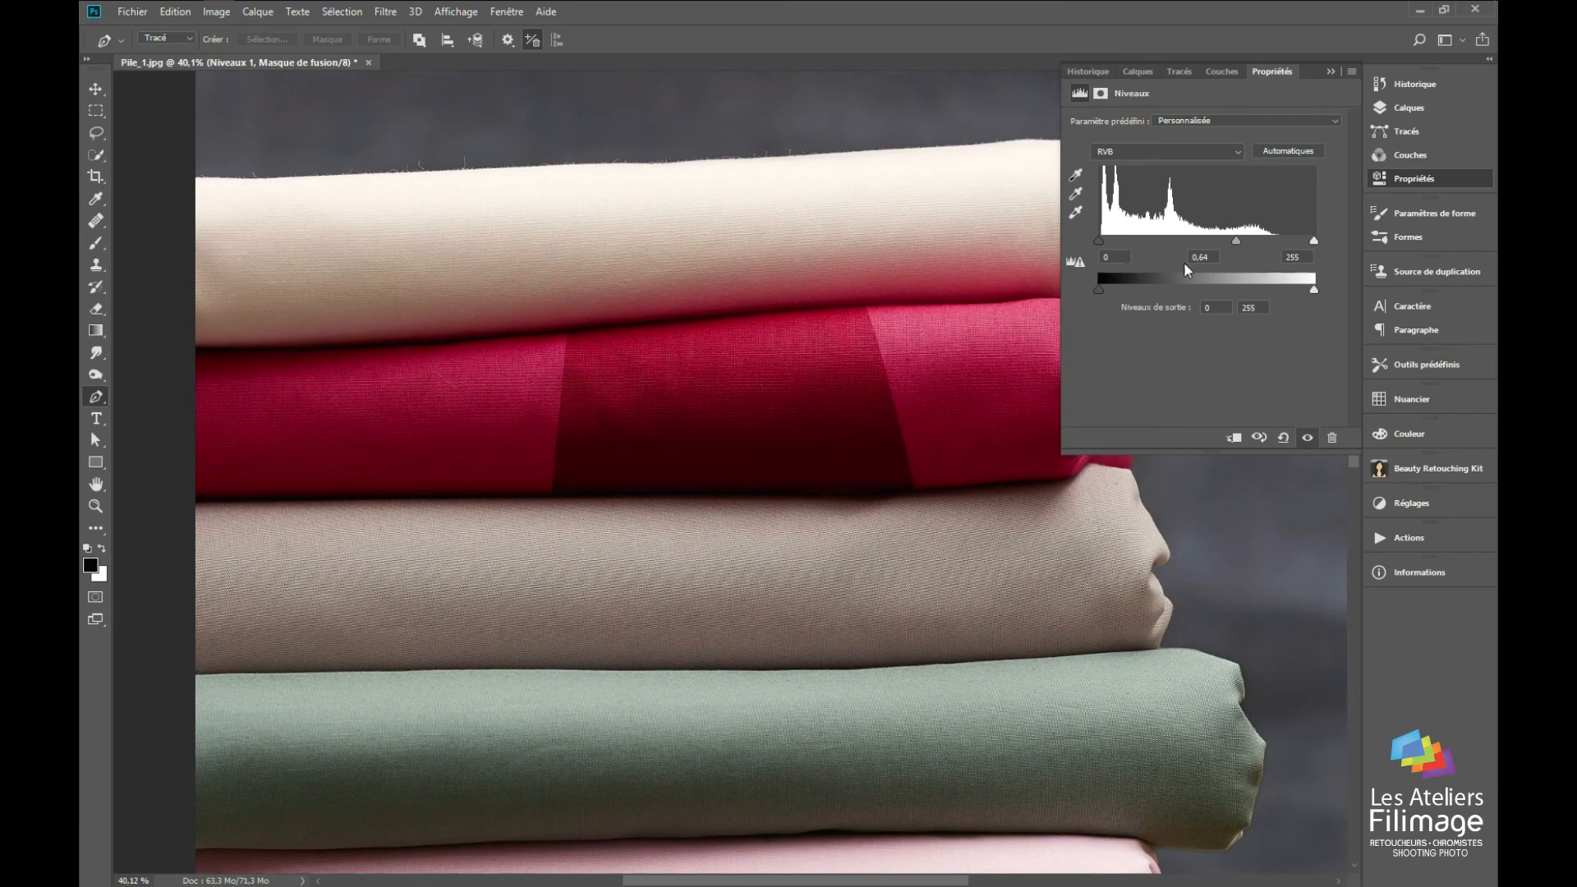
mouse_move(1228, 242)
mouse_down()
mouse_move(1181, 245)
mouse_move(1250, 243)
mouse_move(1170, 245)
mouse_move(1229, 234)
mouse_up()
click(1330, 71)
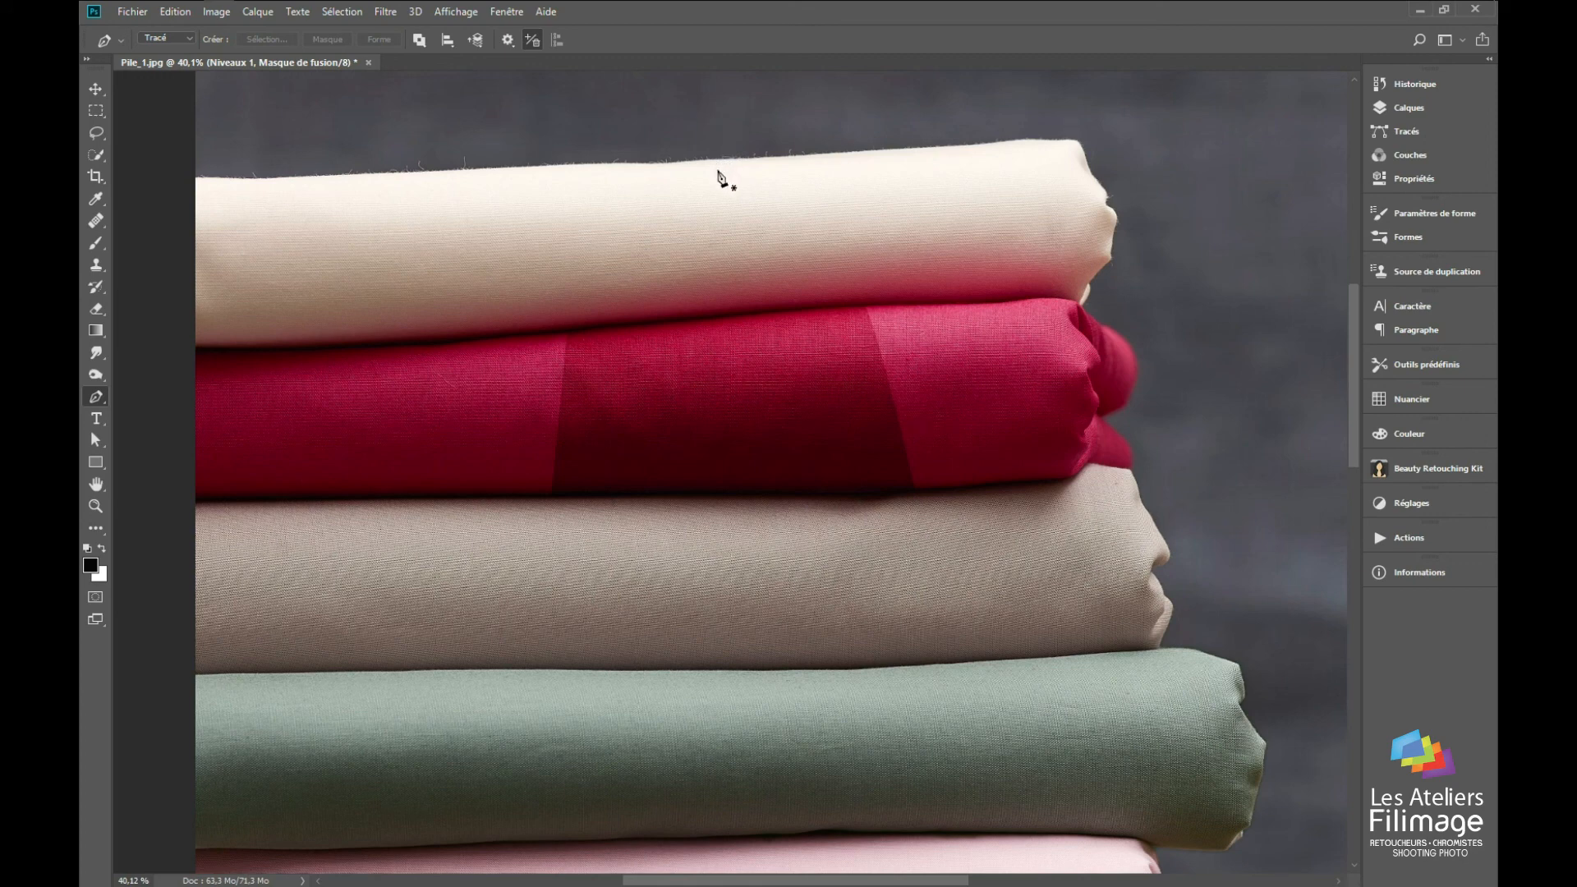
key(alt+Tab)
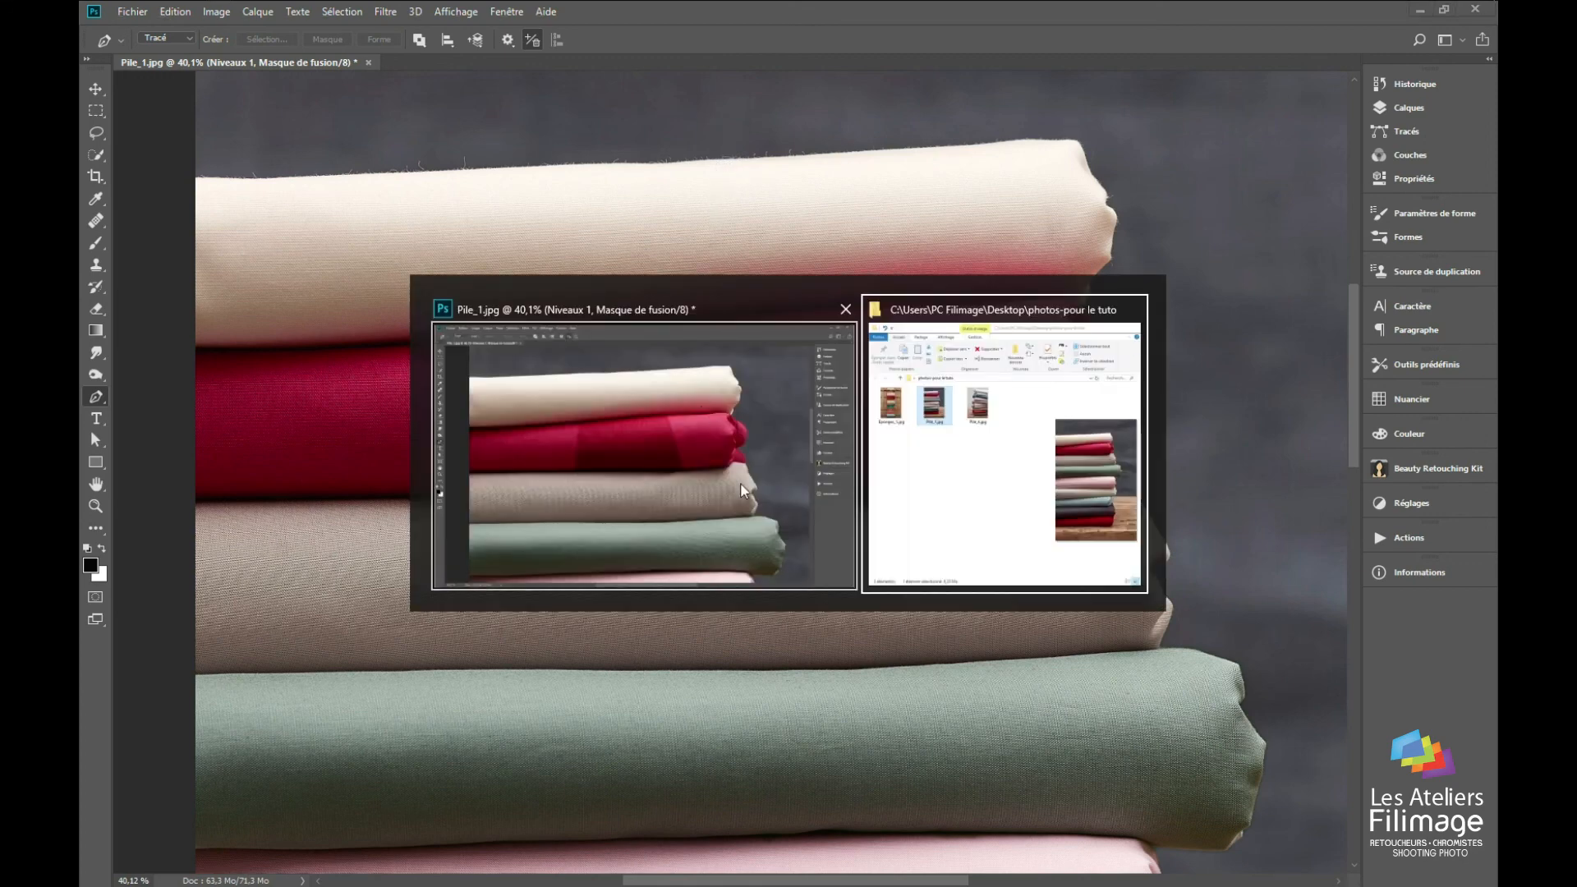
click(802, 540)
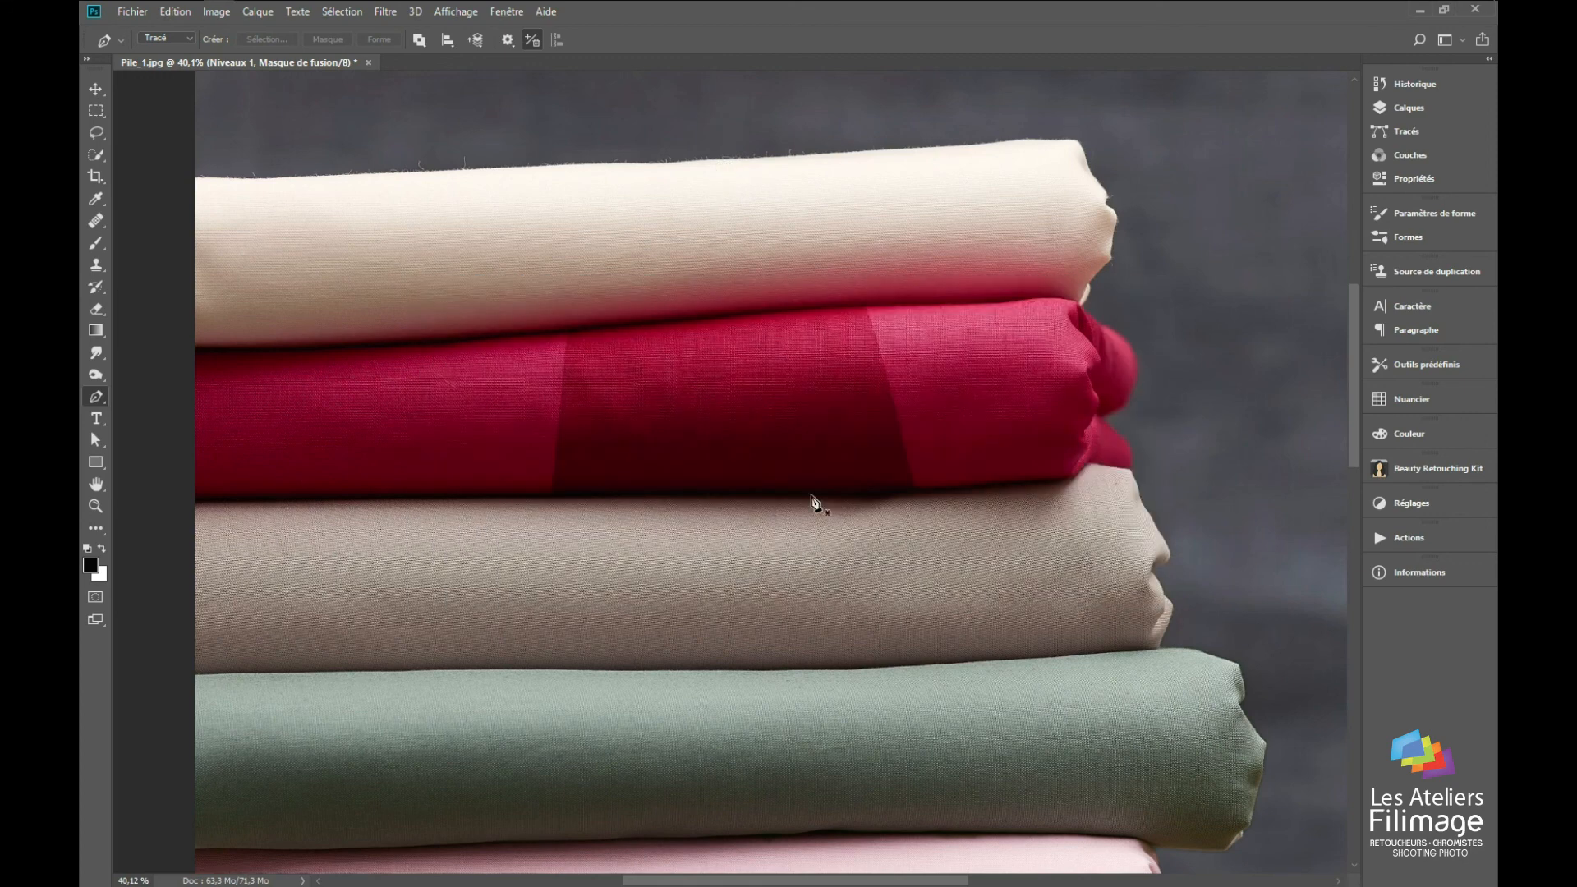